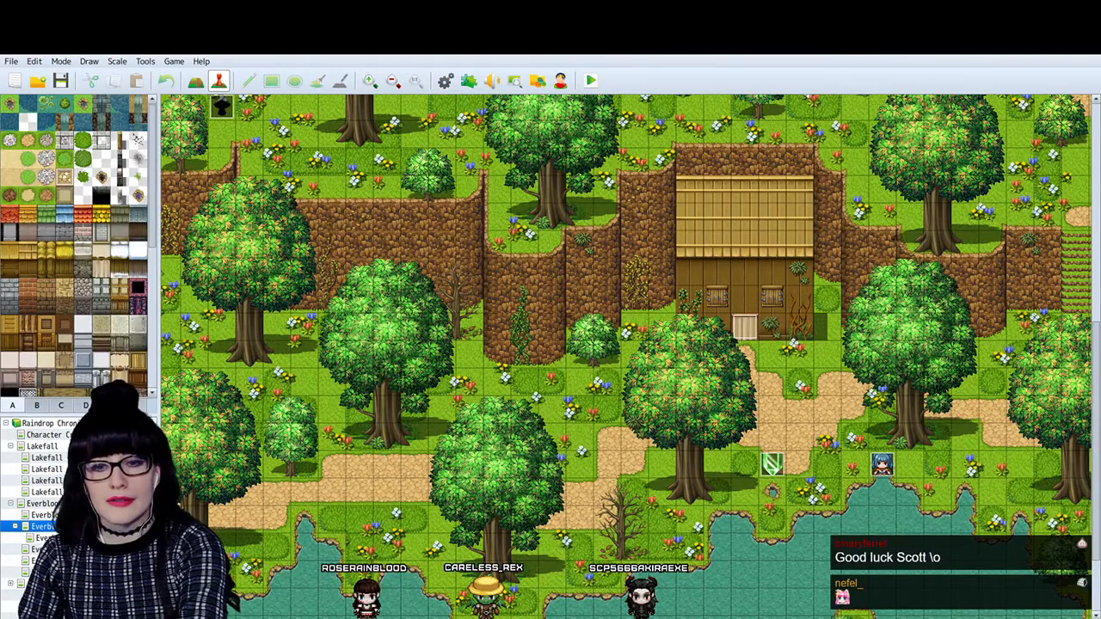
- Switch to the browser and read the Chapter 1, Part 2 post on the raindroprpg Instagram page
key(alt+Tab)
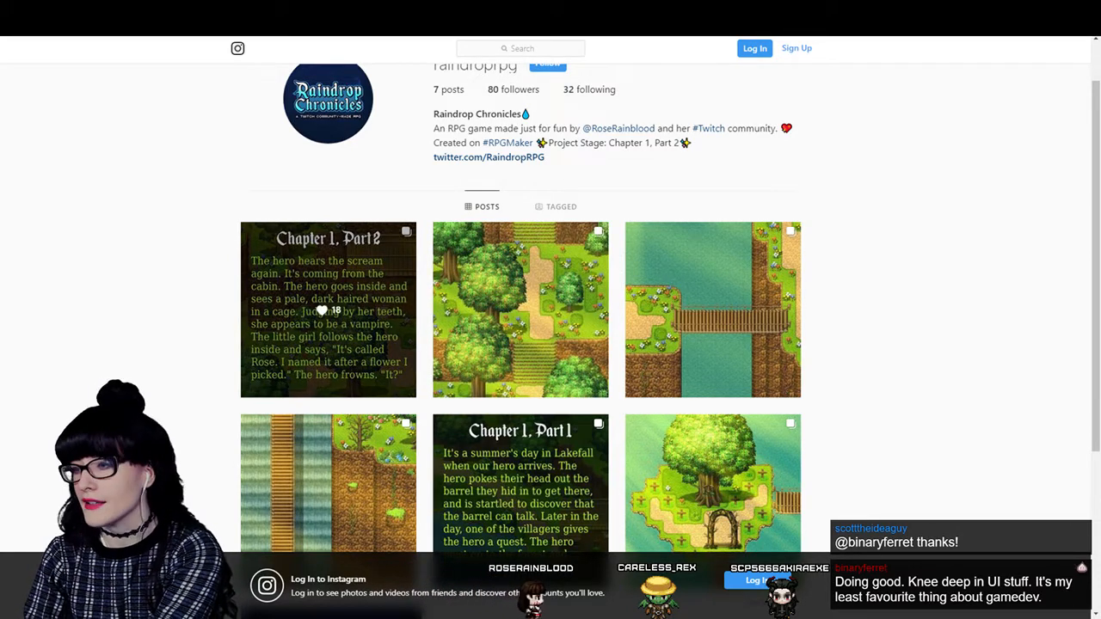
click(322, 332)
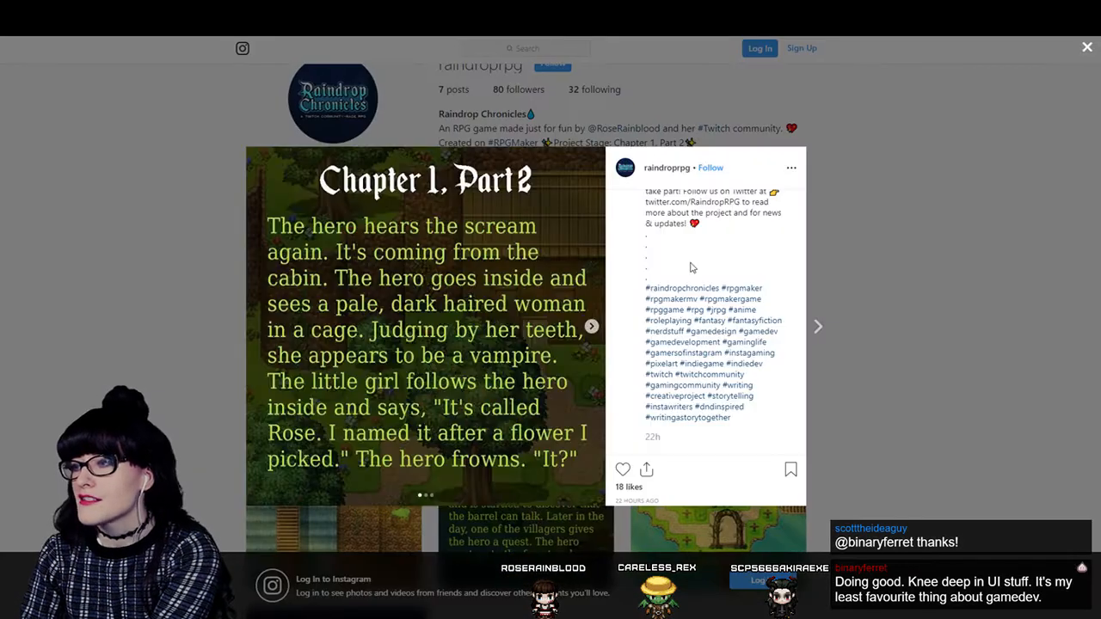
scroll(651, 282, up, 3)
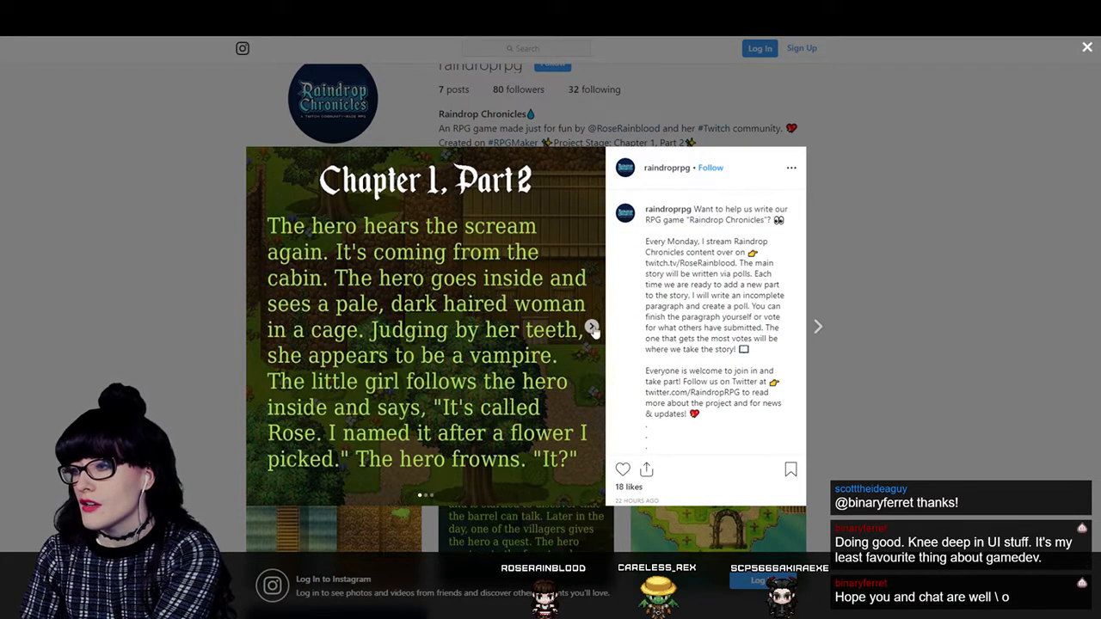
click(940, 350)
- Open the Chapter 1, Part 1 post on the Instagram page and page through its story slides
scroll(629, 412, down, 4)
click(543, 309)
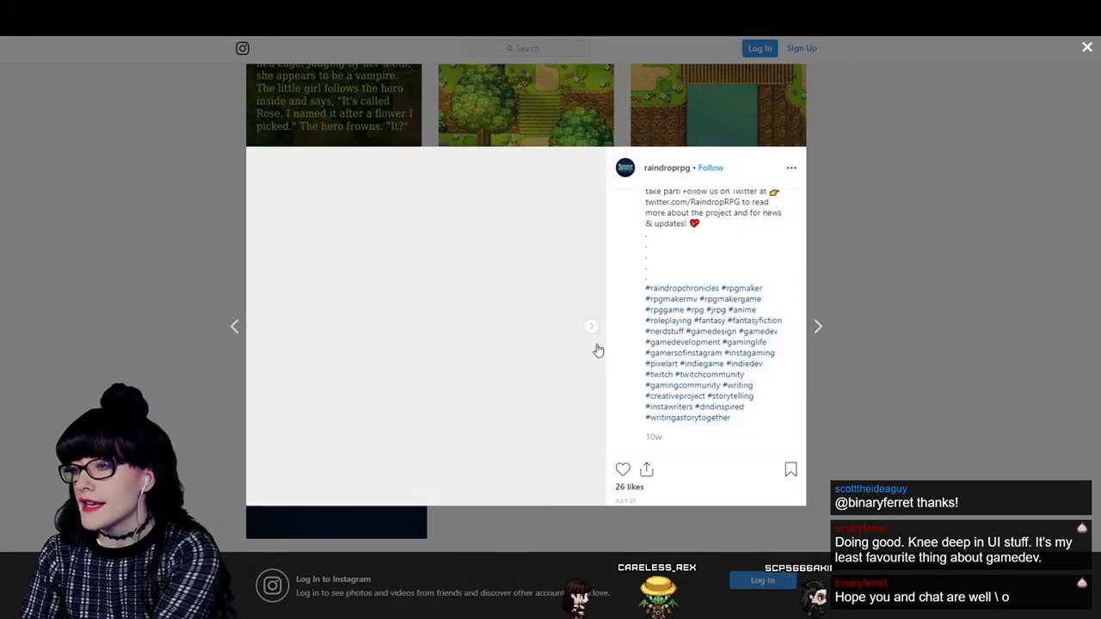
click(592, 326)
click(591, 326)
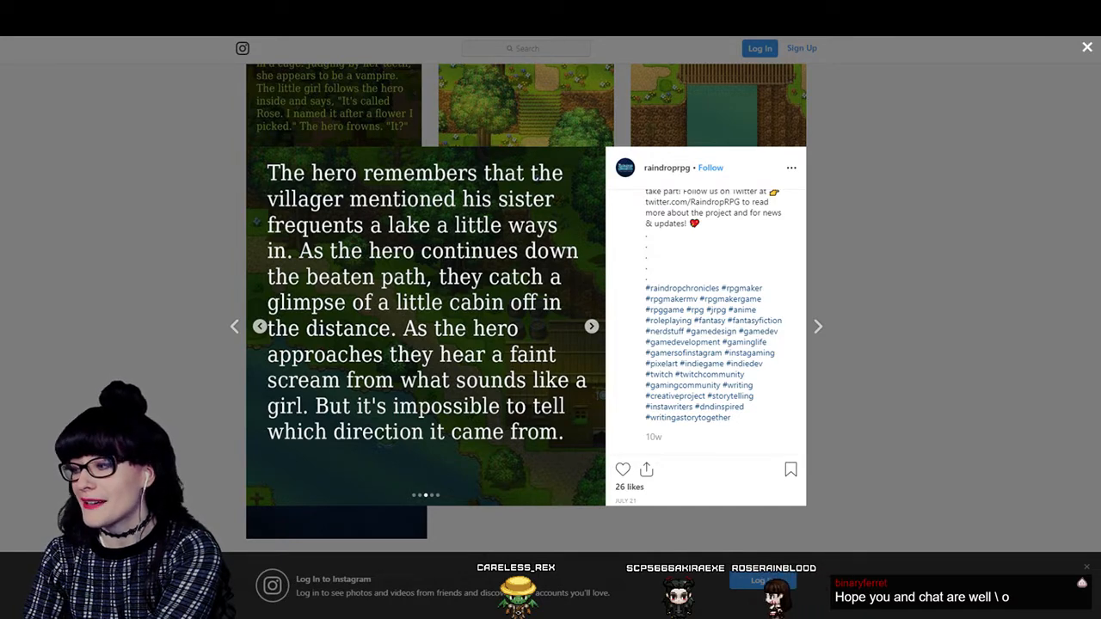
click(995, 502)
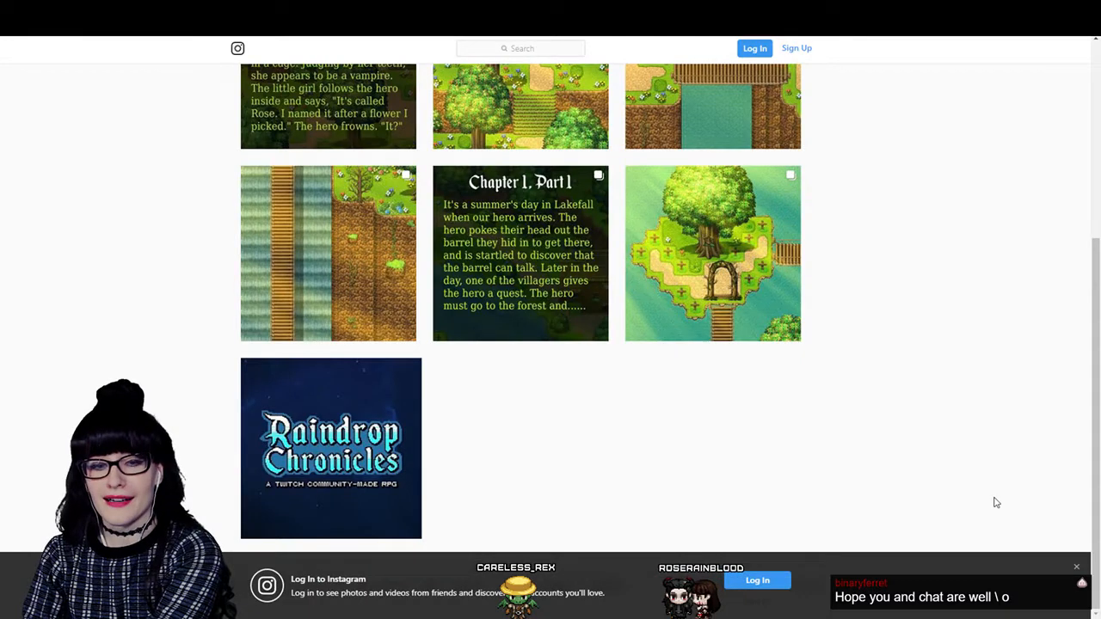
click(505, 285)
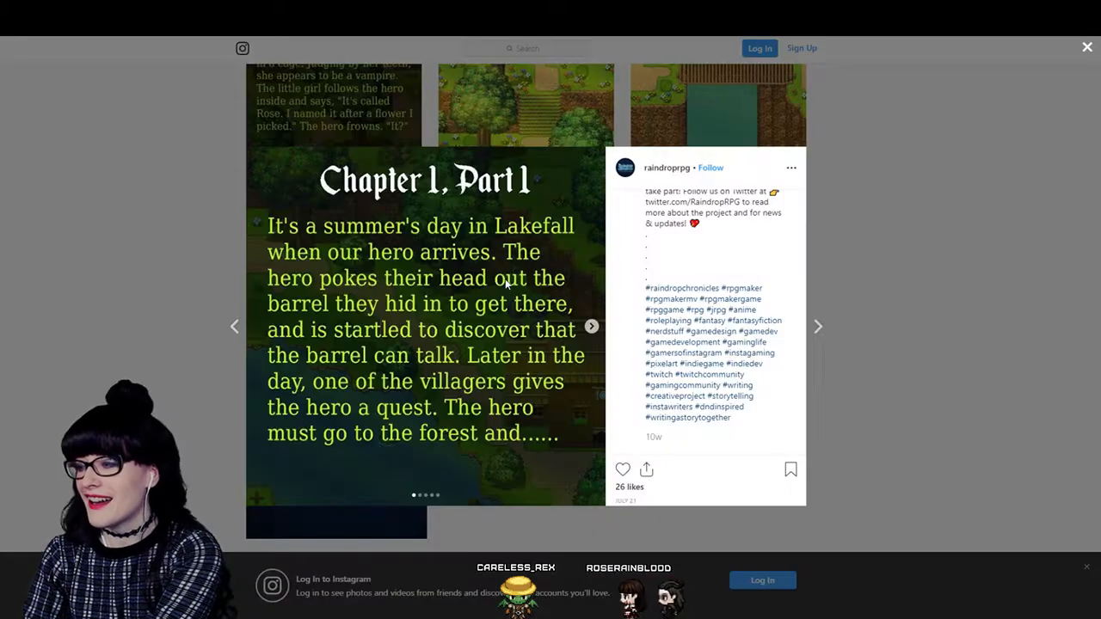
click(592, 326)
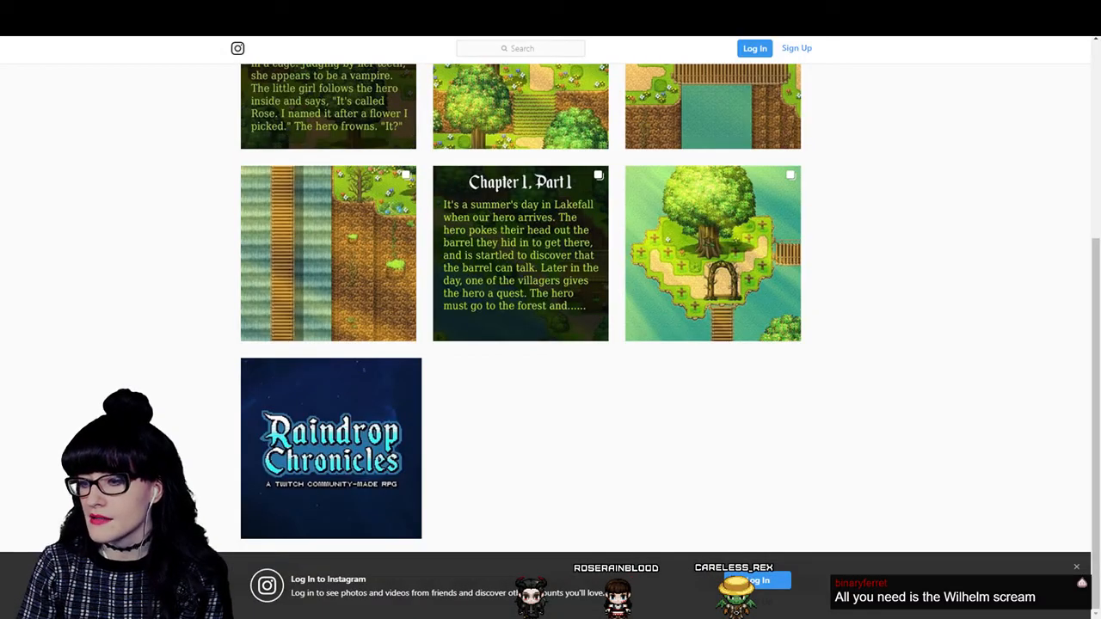
- Switch back to RPG Maker and start a playtest of Raindrop Chronicles
key(alt+Tab)
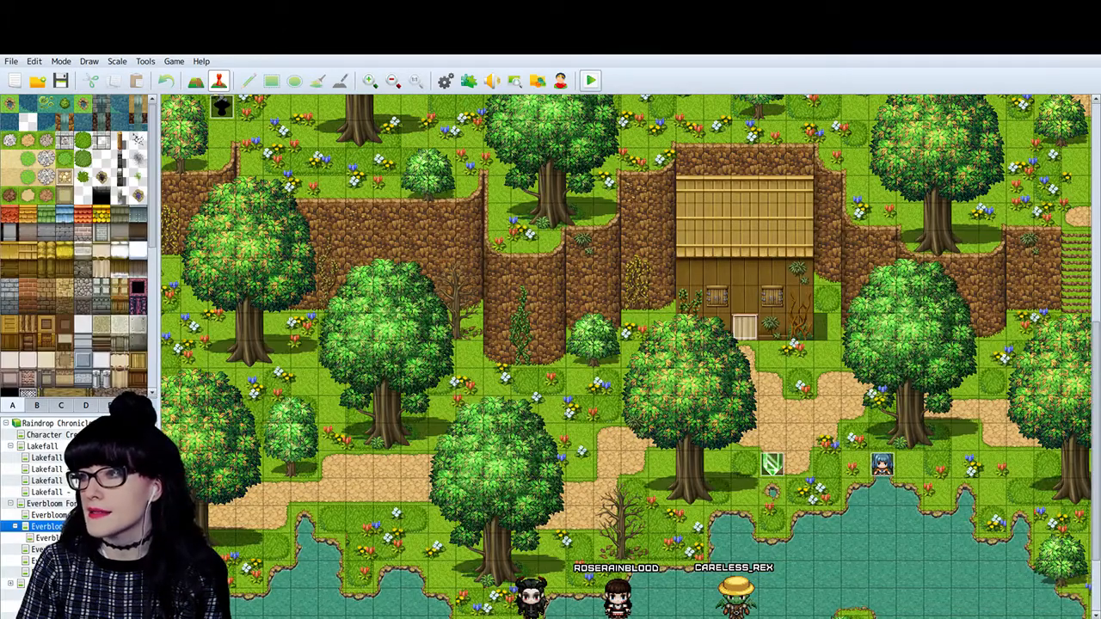
click(592, 81)
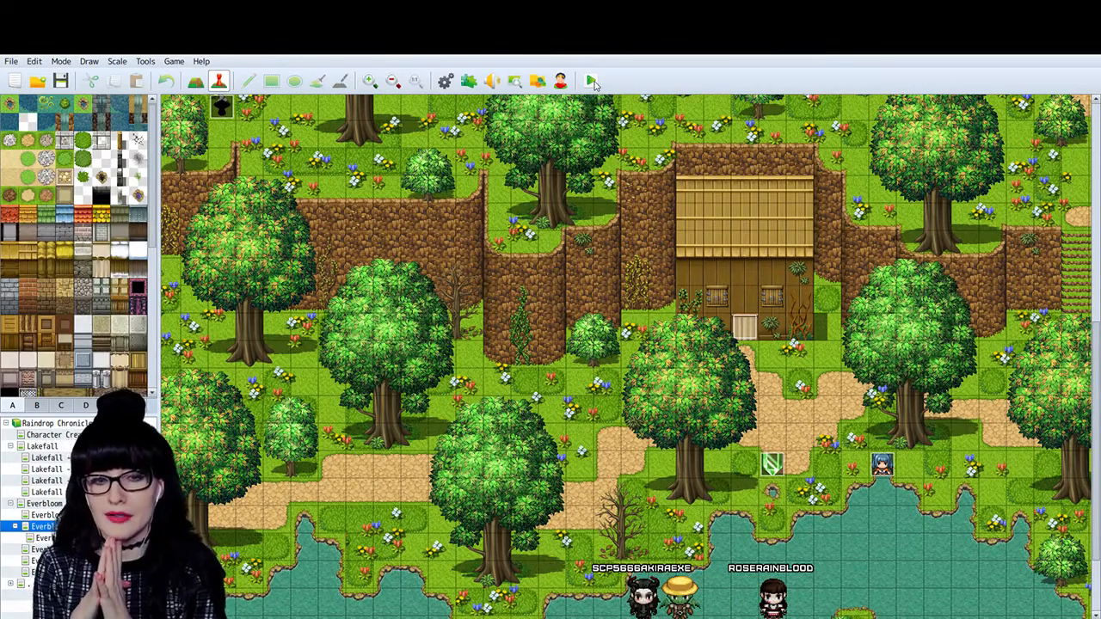
click(593, 81)
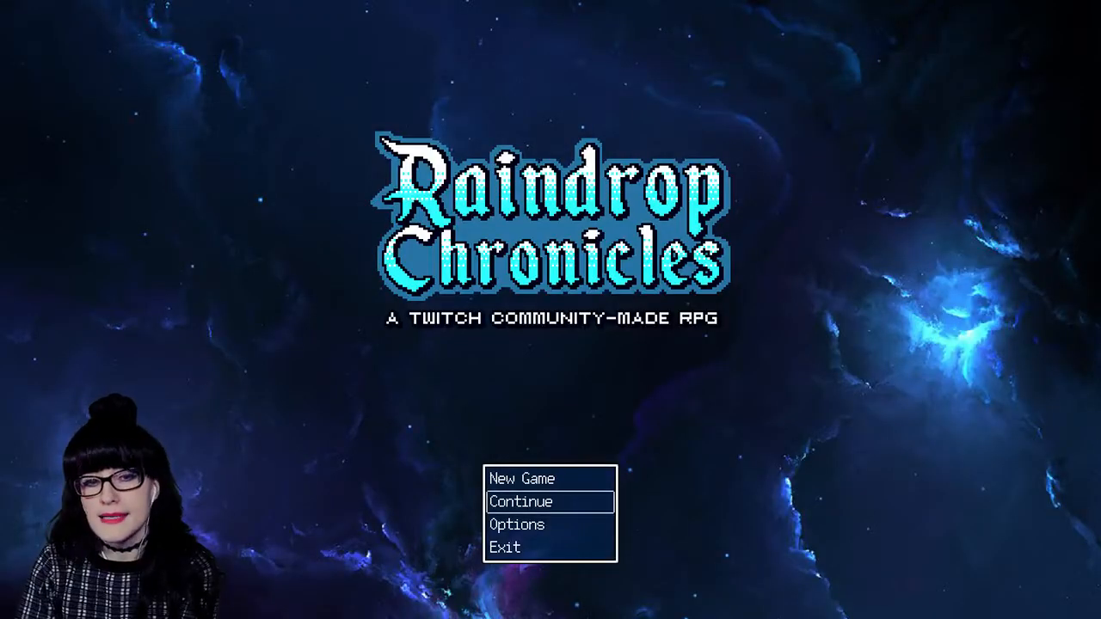
- Continue from the saved game in File 1, located in Lakefall
key(Up)
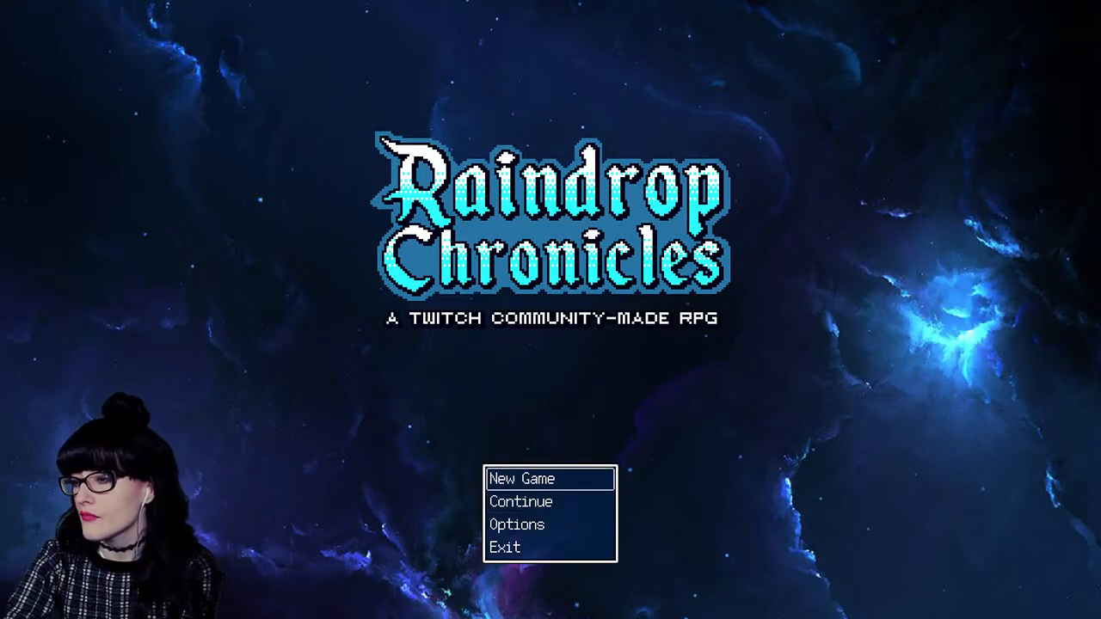
key(Down)
key(Return)
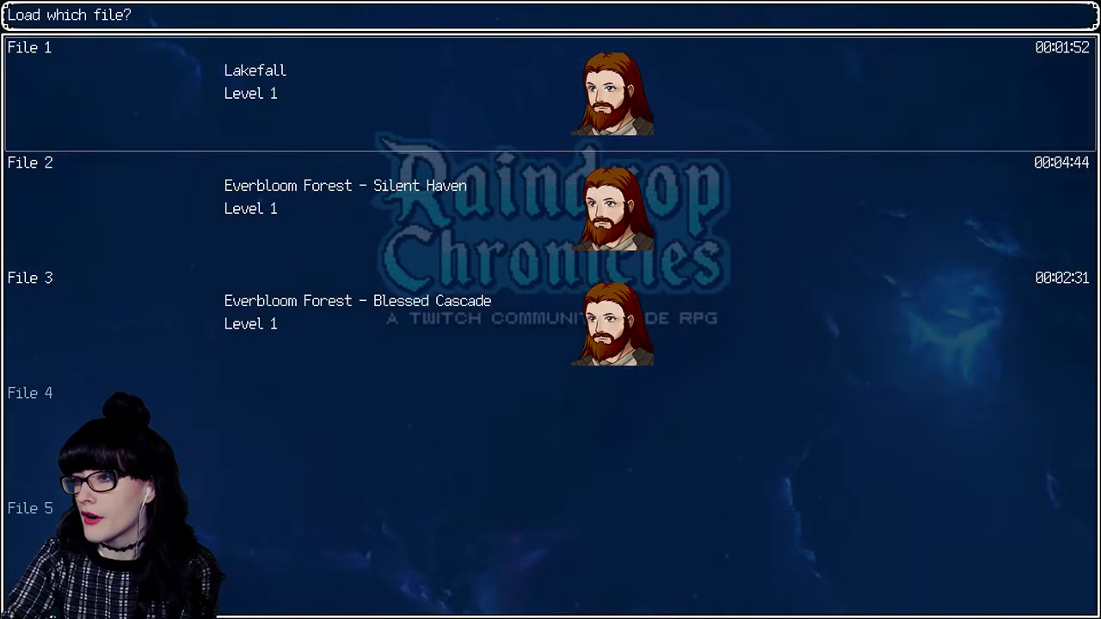
key(Down)
key(Up)
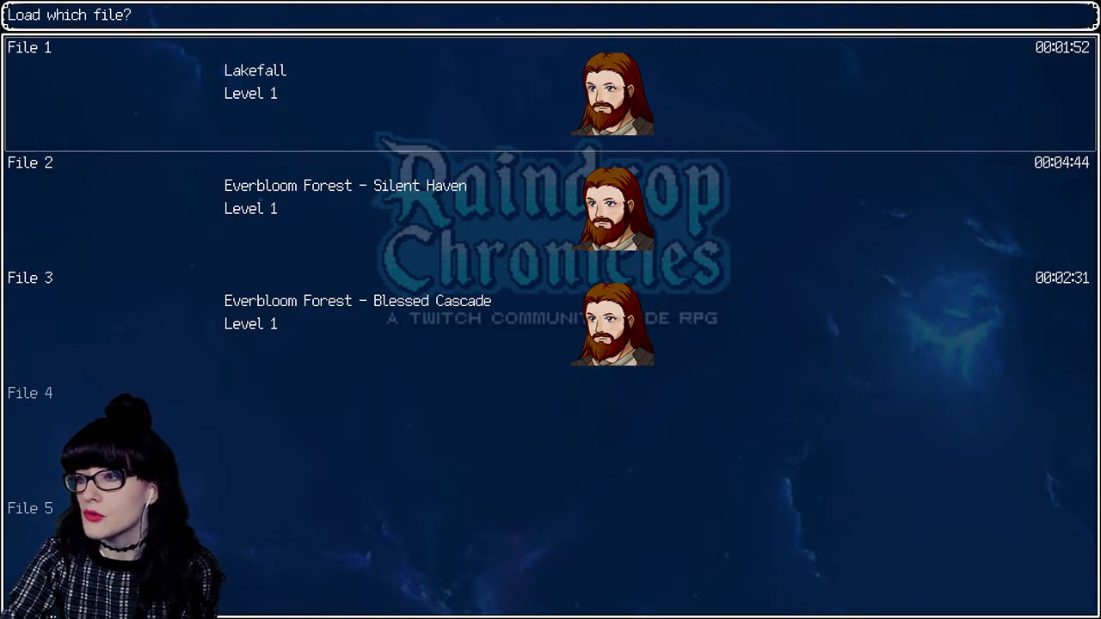
key(Down)
key(Up)
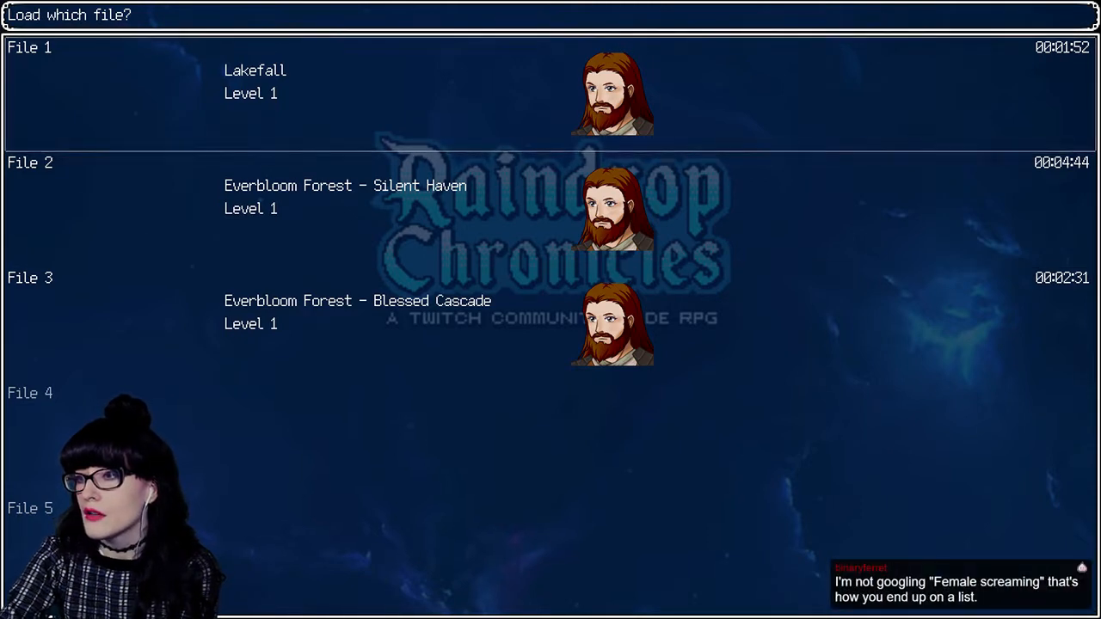
key(Return)
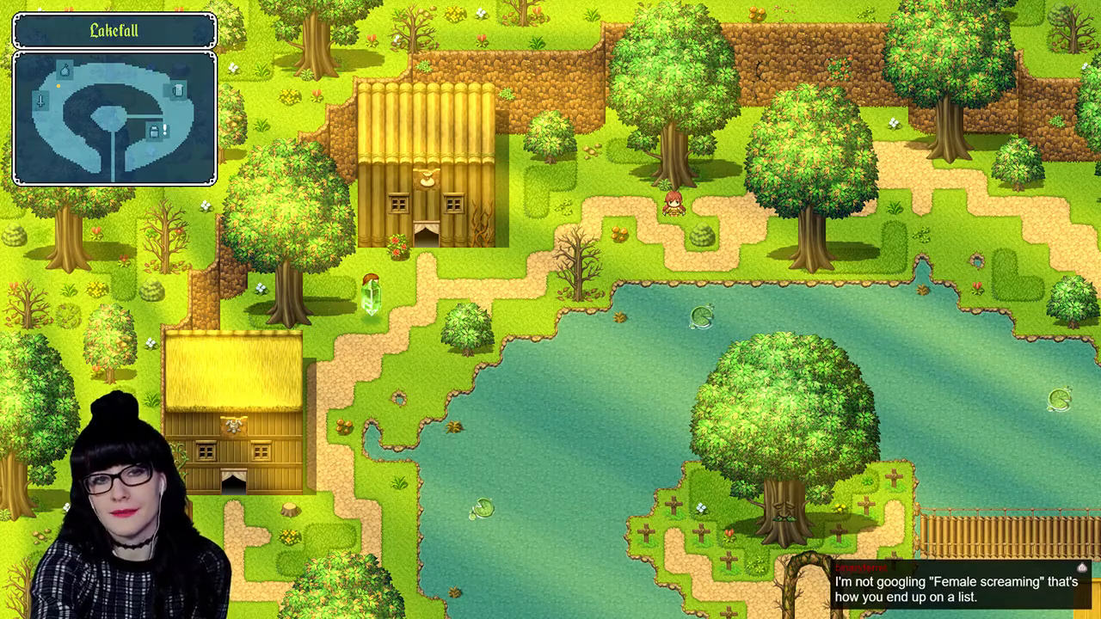
- Open the in-game menu and view the hero's Warrior skill tree
key(Escape)
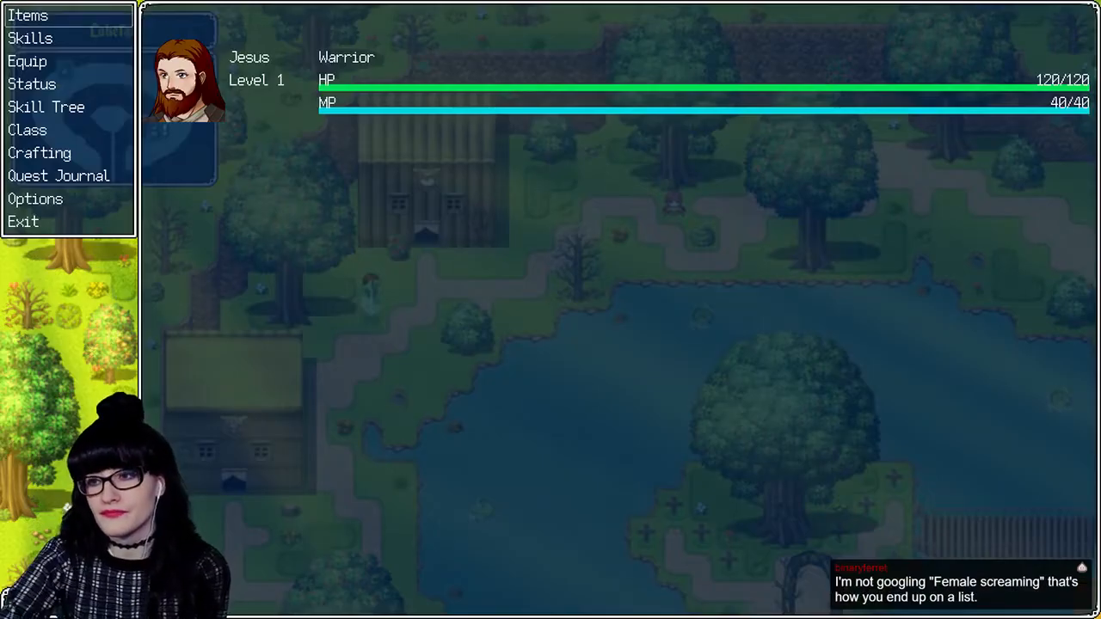
key(Down)
key(Down)
key(Down)
key(Down)
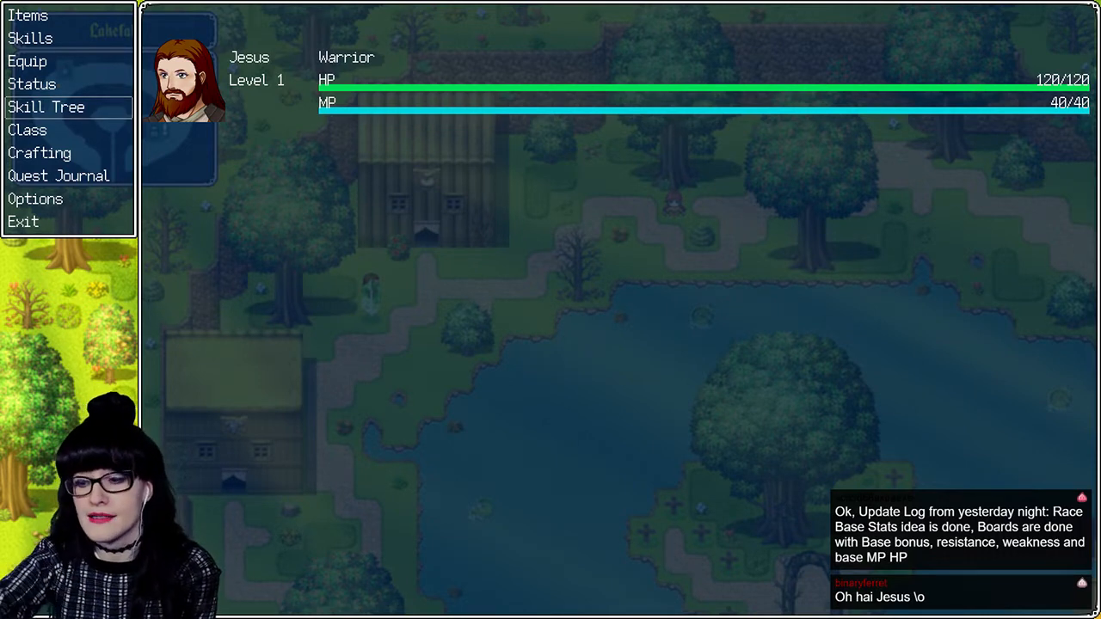
key(Return)
key(Return)
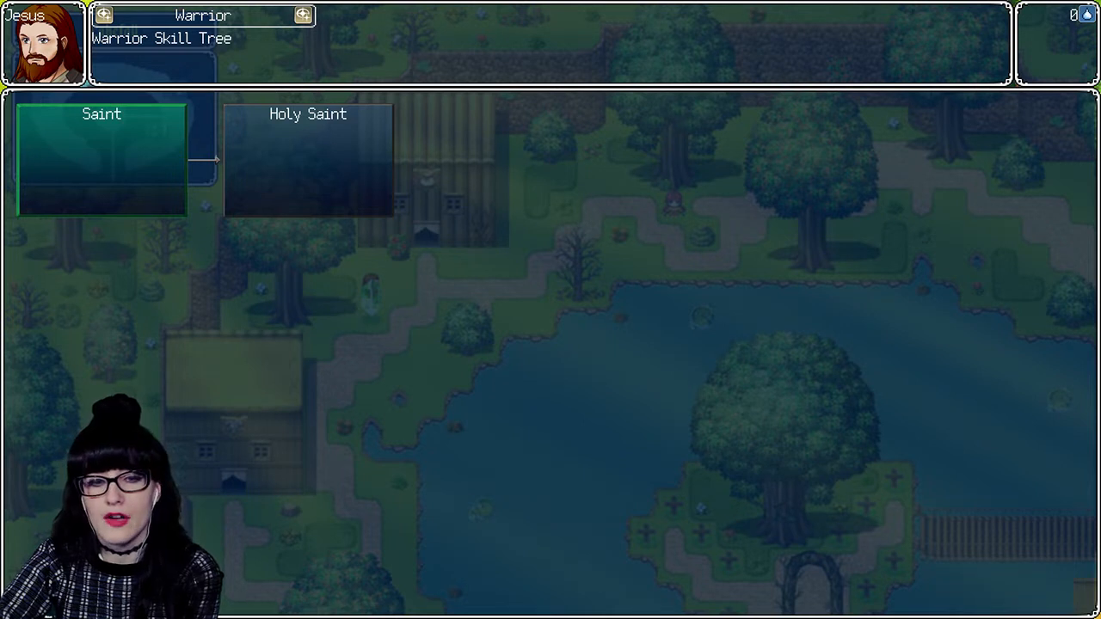
- Open the Saint entry in the Warrior skill tree and try its Unlock option
key(Return)
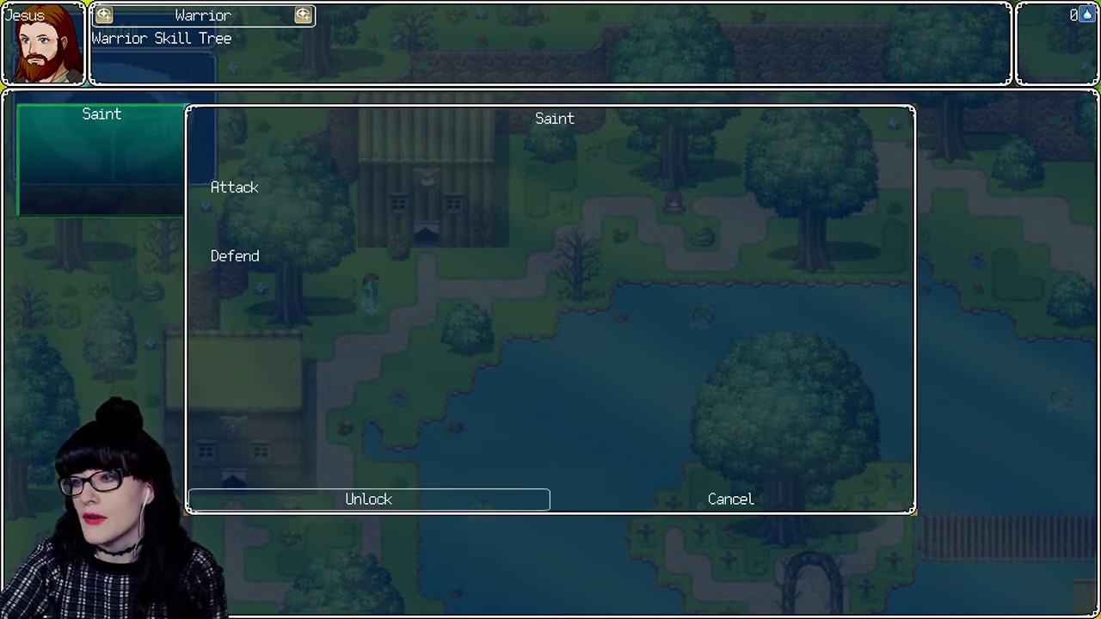
key(Right)
key(Left)
key(Right)
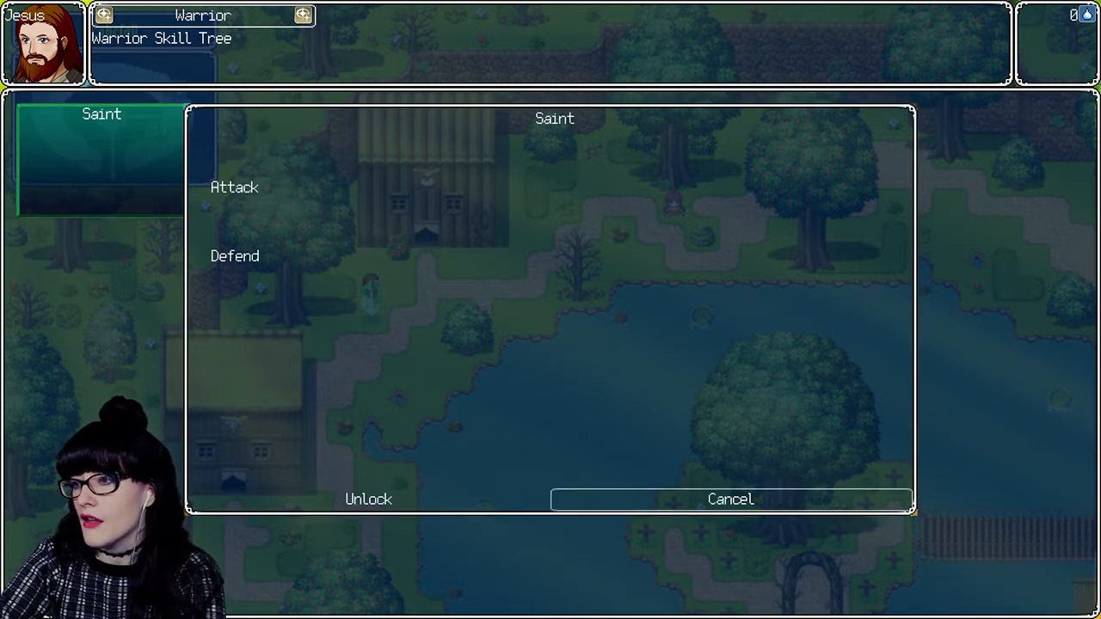
key(Left)
key(Return)
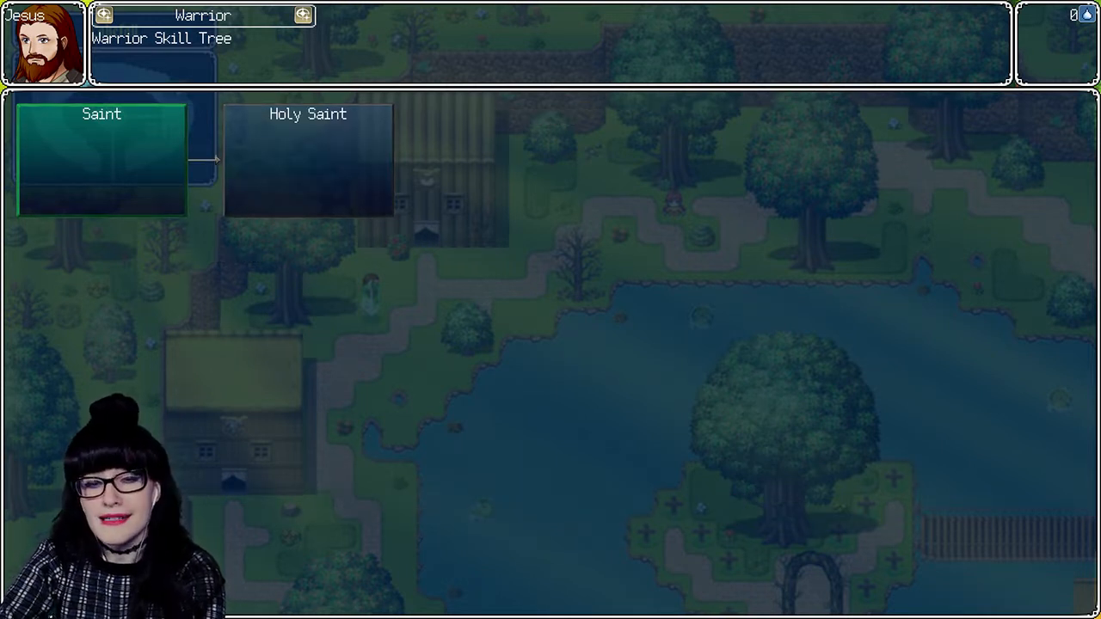
- Leave and reopen the Warrior skill tree to check it again, and return to the in-game menu
key(Escape)
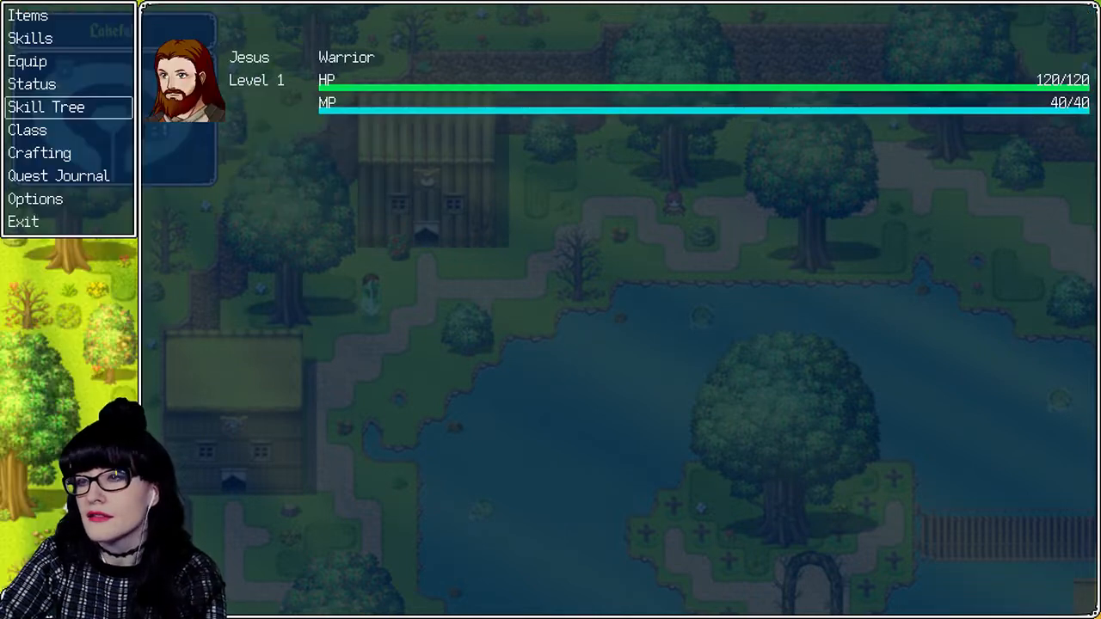
key(Return)
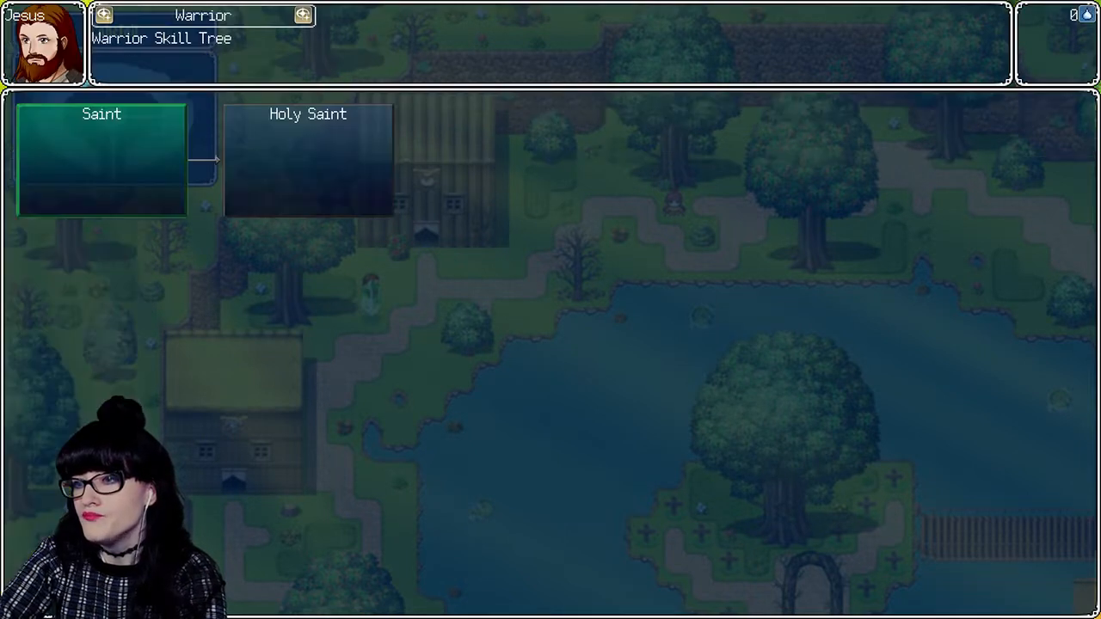
key(Escape)
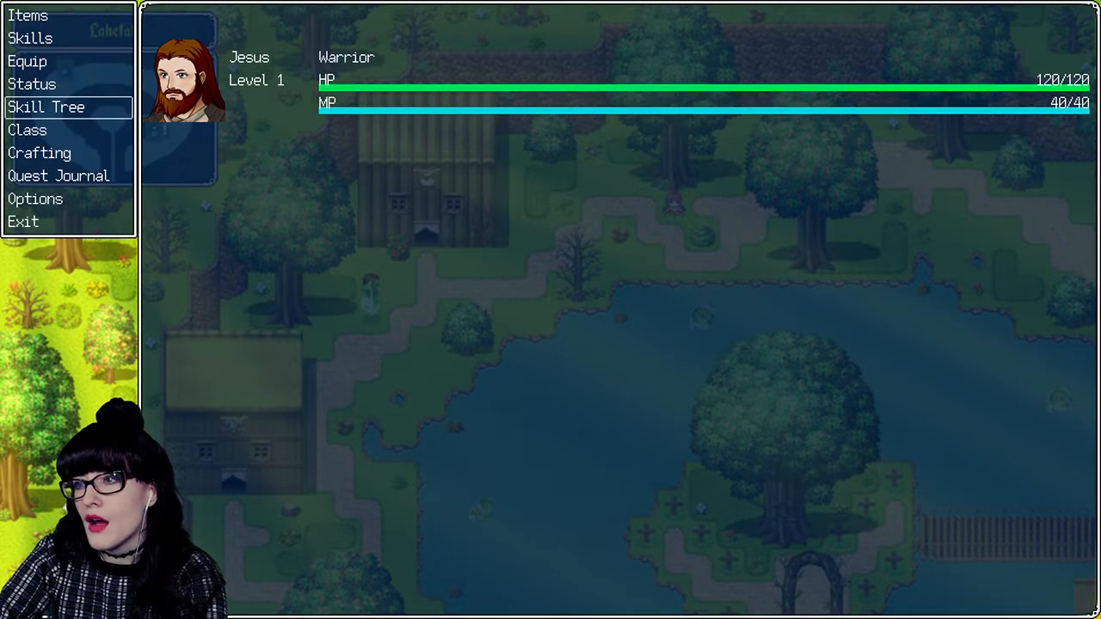
key(Return)
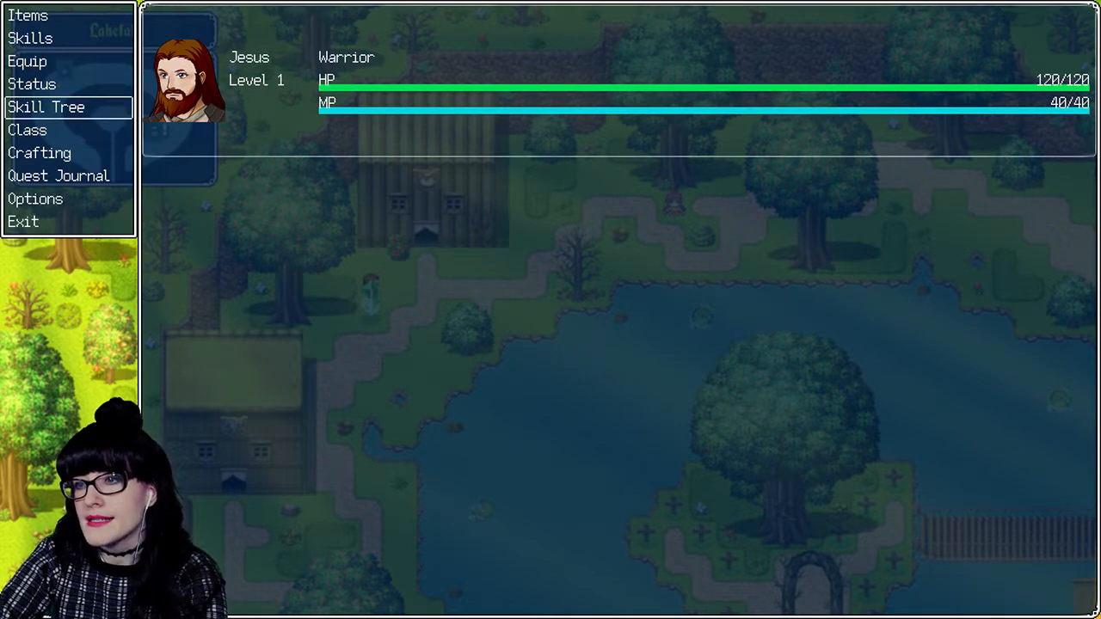
key(Return)
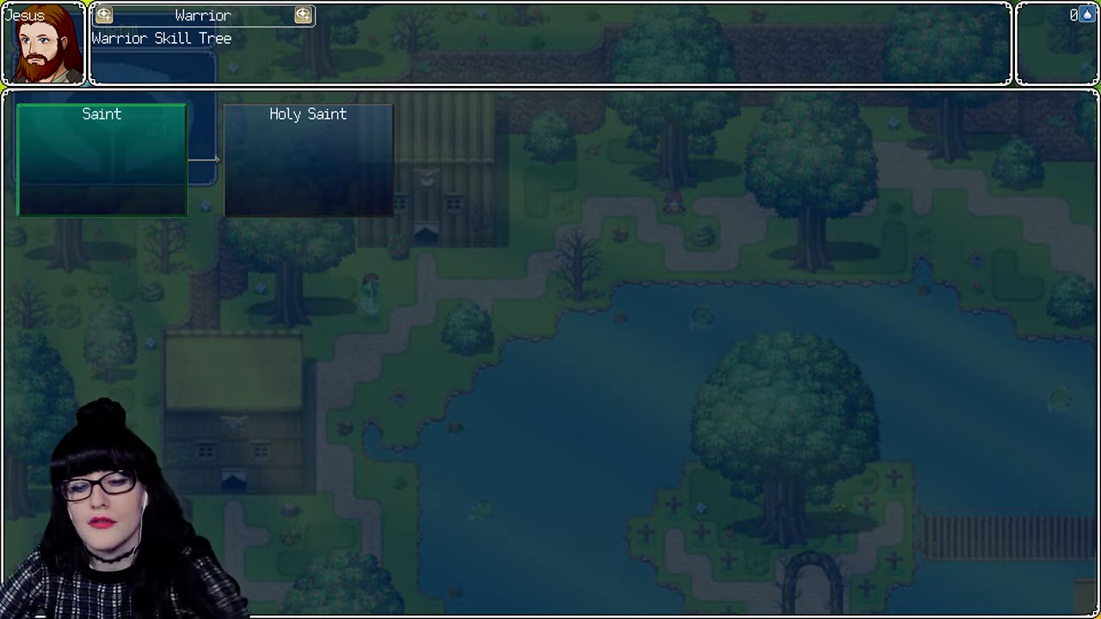
key(Escape)
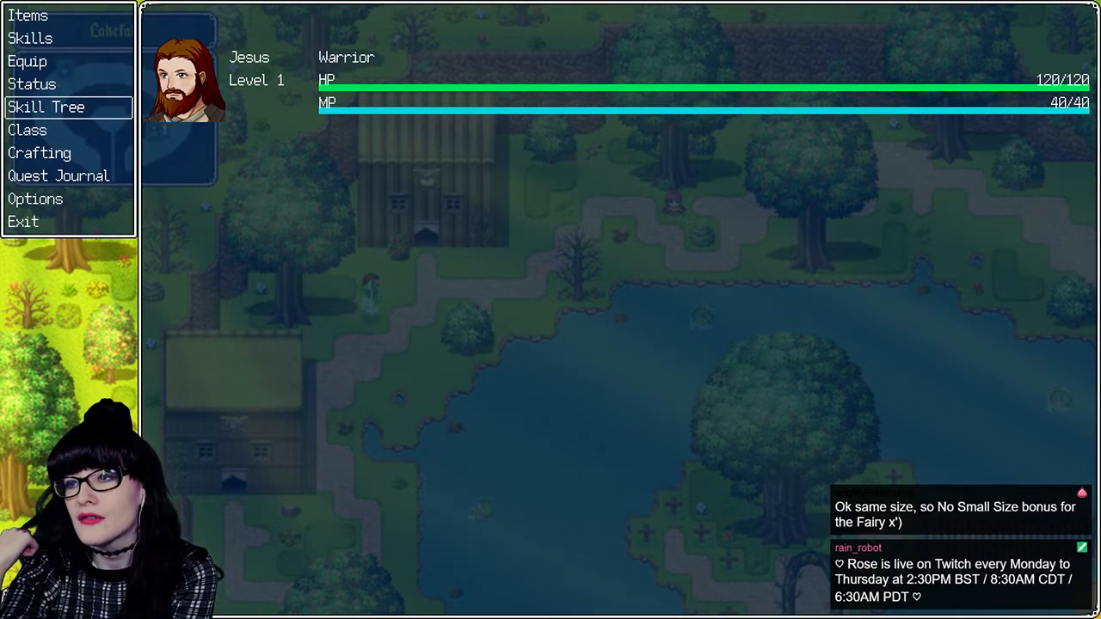
- View the Crafting screen with its recipe list and return to the in-game menu
key(Down)
key(Down)
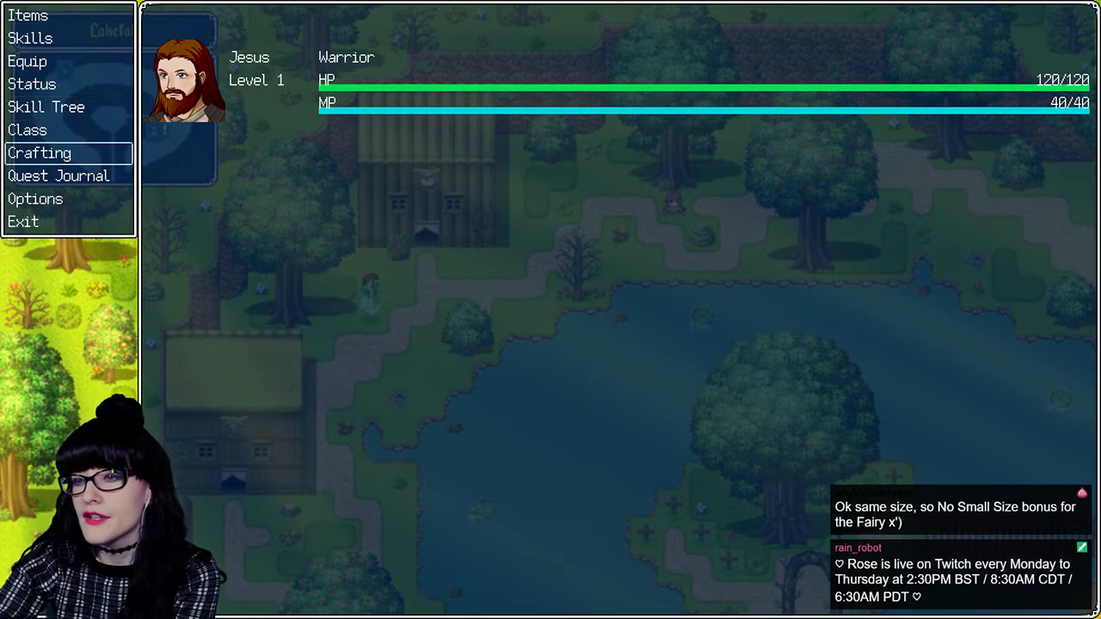
key(Up)
key(Down)
key(Down)
key(Up)
key(Return)
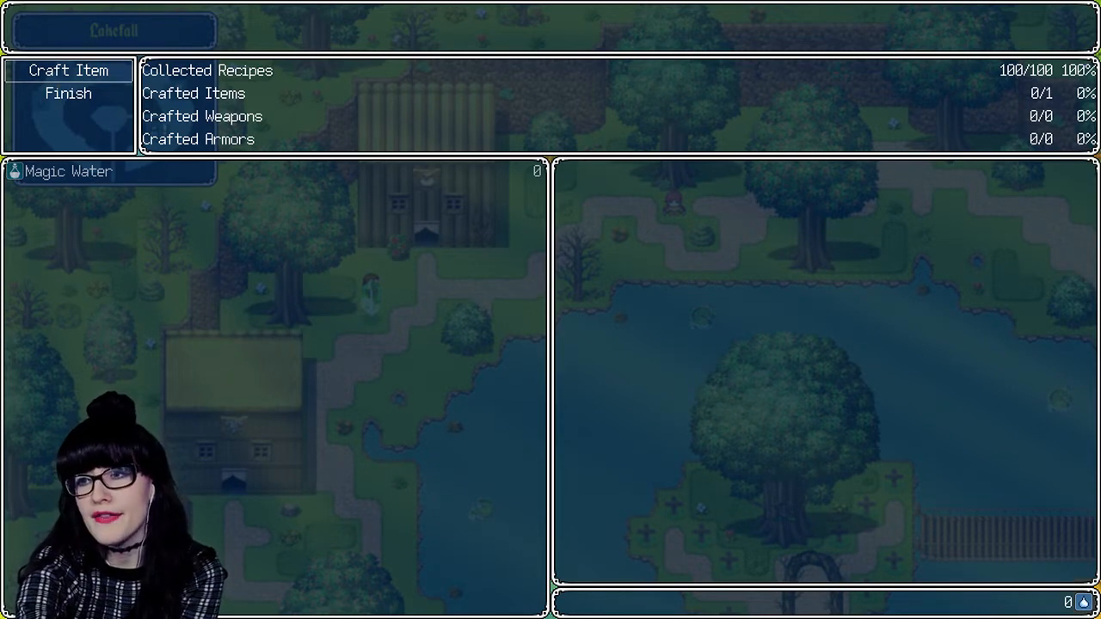
key(Escape)
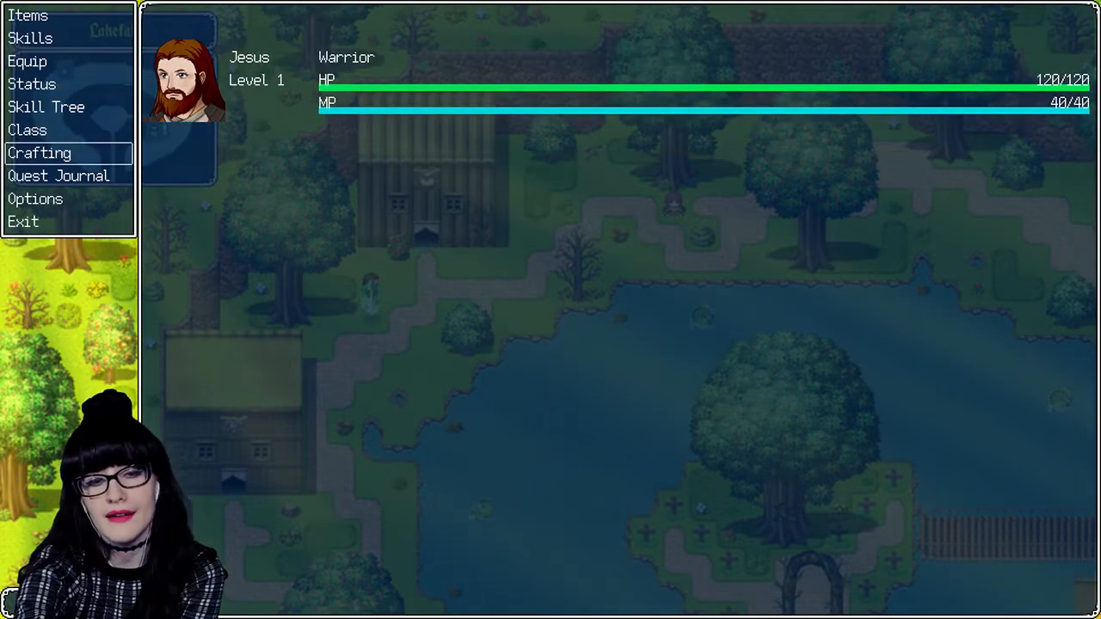
- Look at the Quest Journal and close the in-game menu to return to the Lakefall map
key(Down)
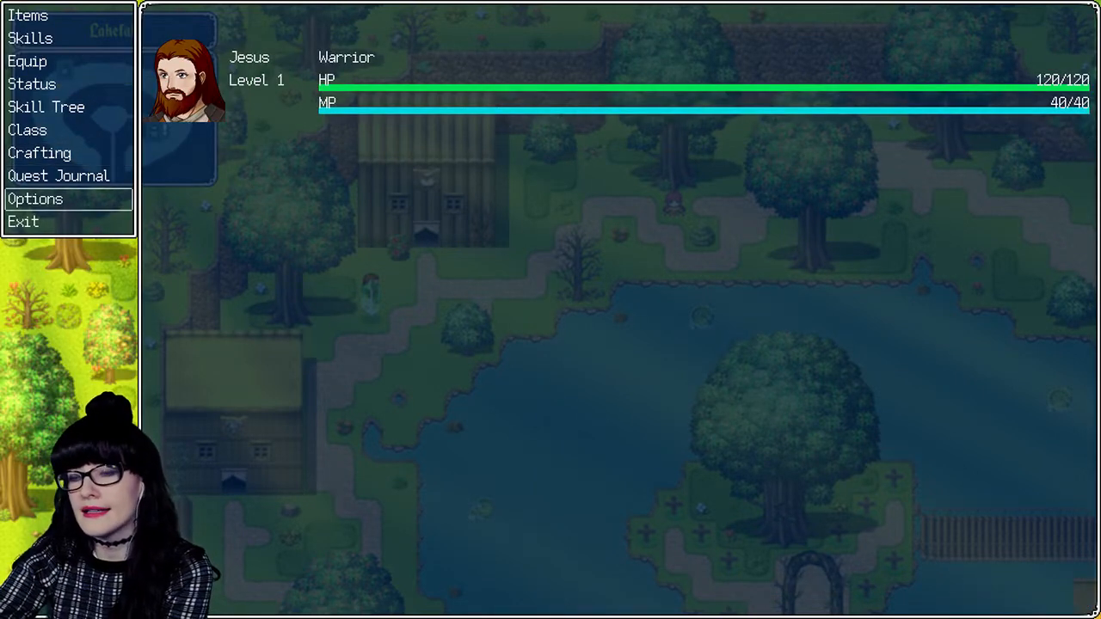
key(Return)
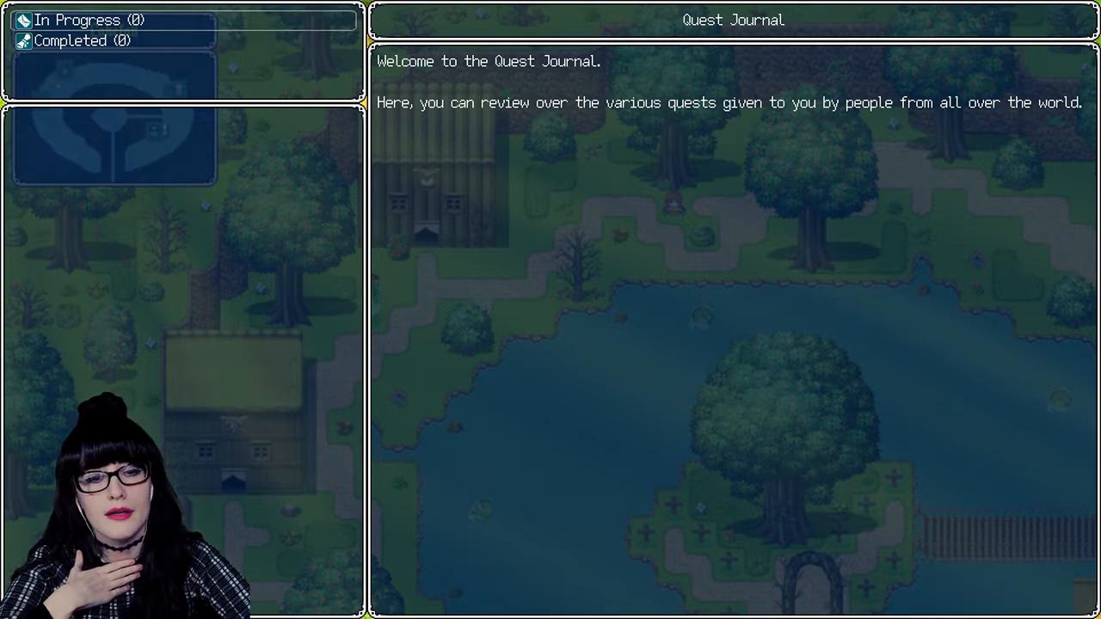
key(Escape)
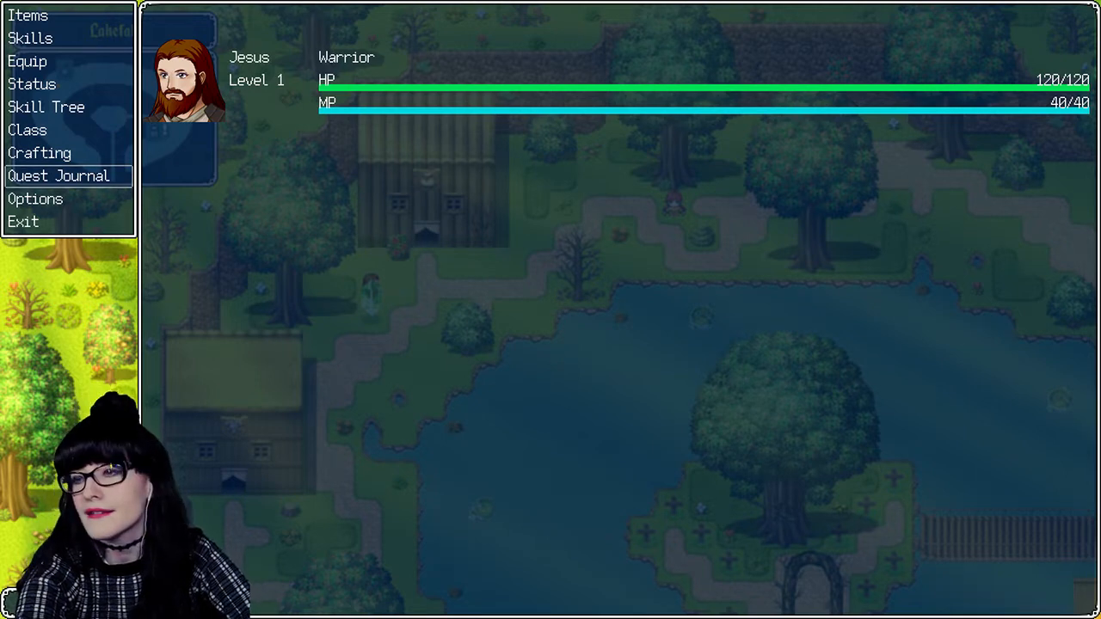
key(Escape)
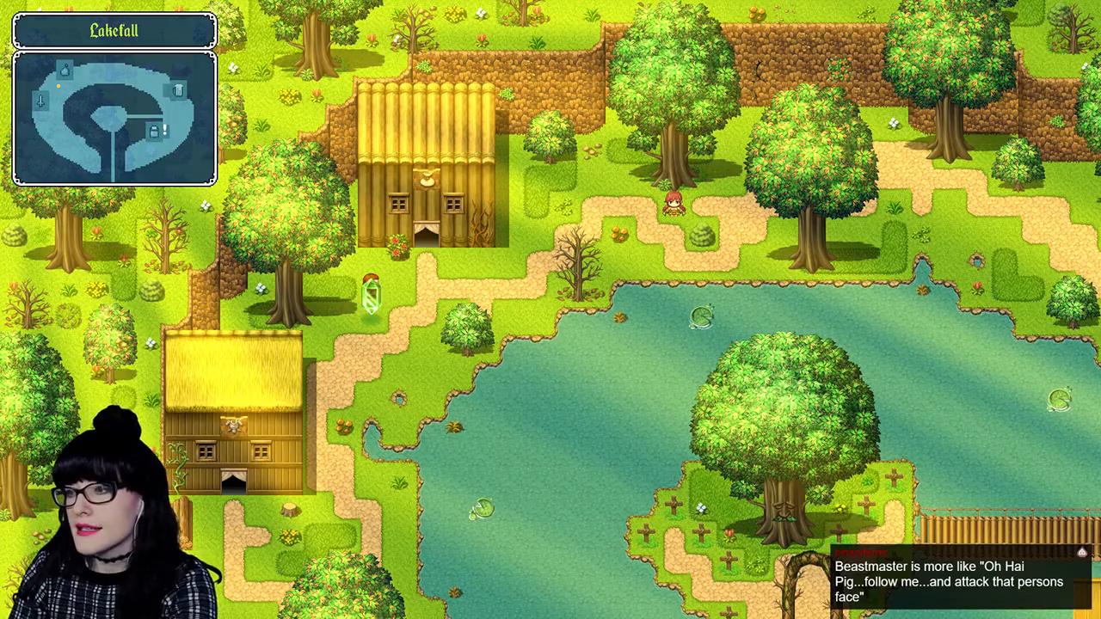
- Reopen the Warrior Skill Tree from the in-game menu to review the Saint and Holy Saint entries, and leave it again
key(Escape)
key(Down)
key(Down)
key(Down)
key(Down)
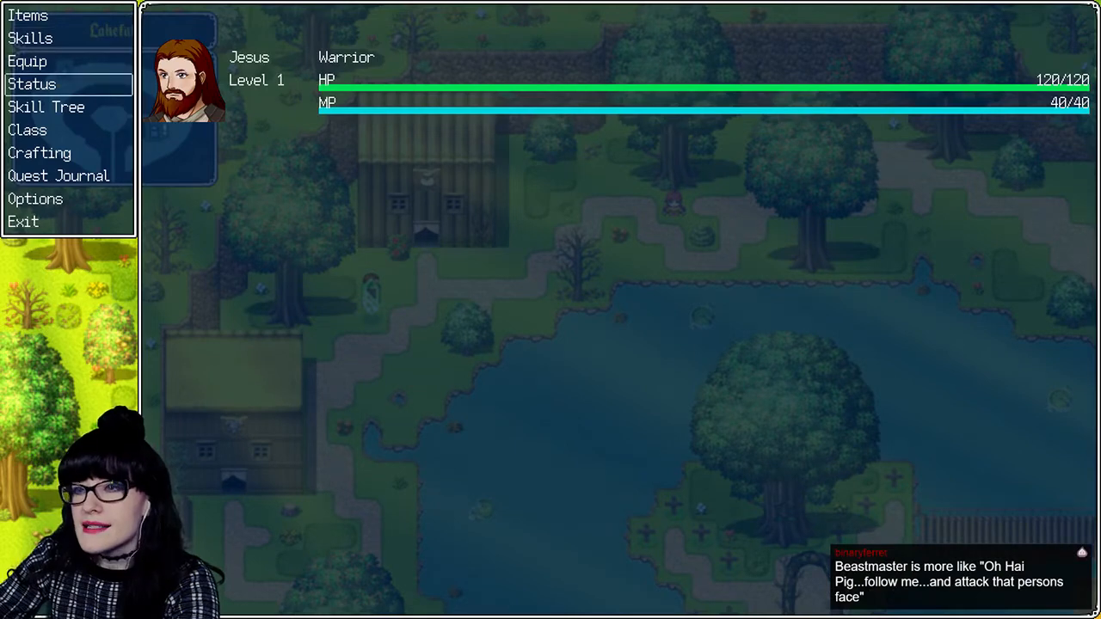
key(Return)
key(Return)
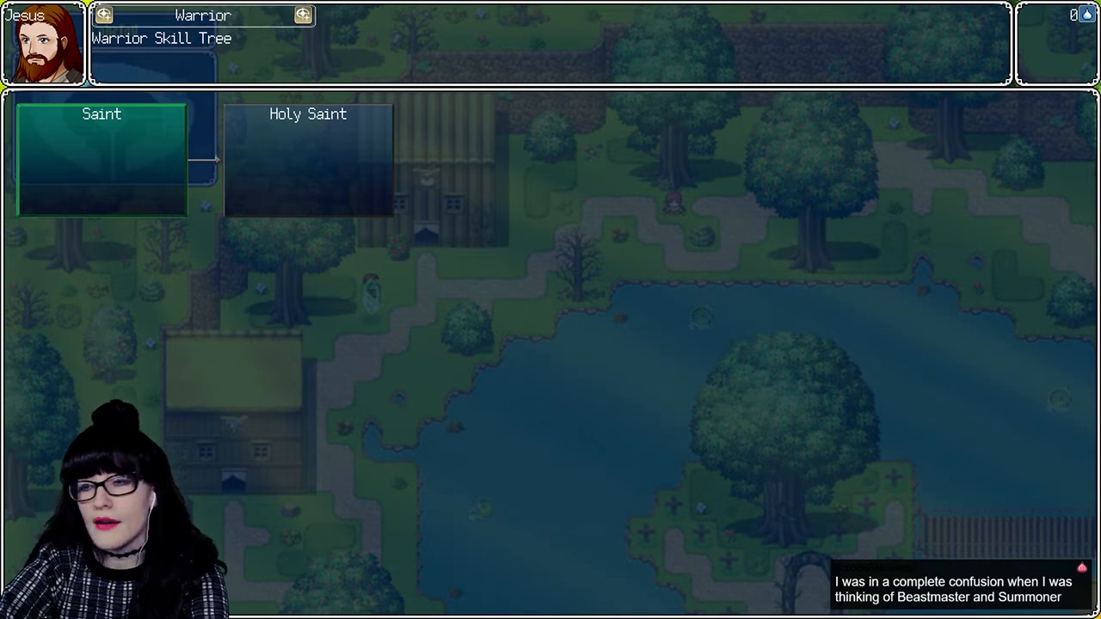
key(Escape)
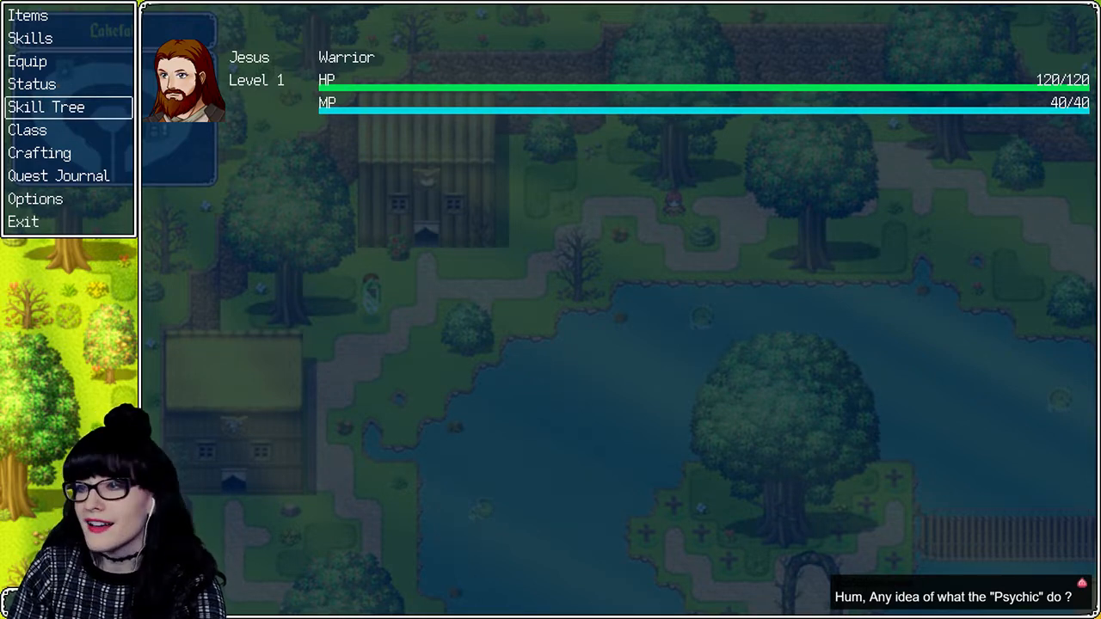
key(Escape)
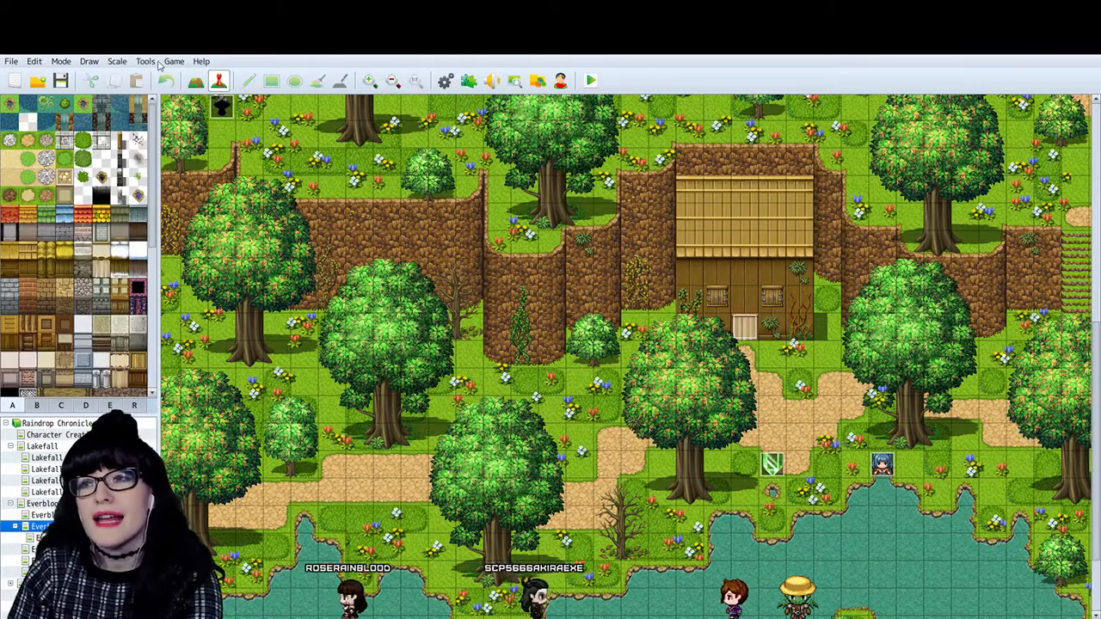
scroll(447, 305, down, 2)
scroll(454, 309, up, 4)
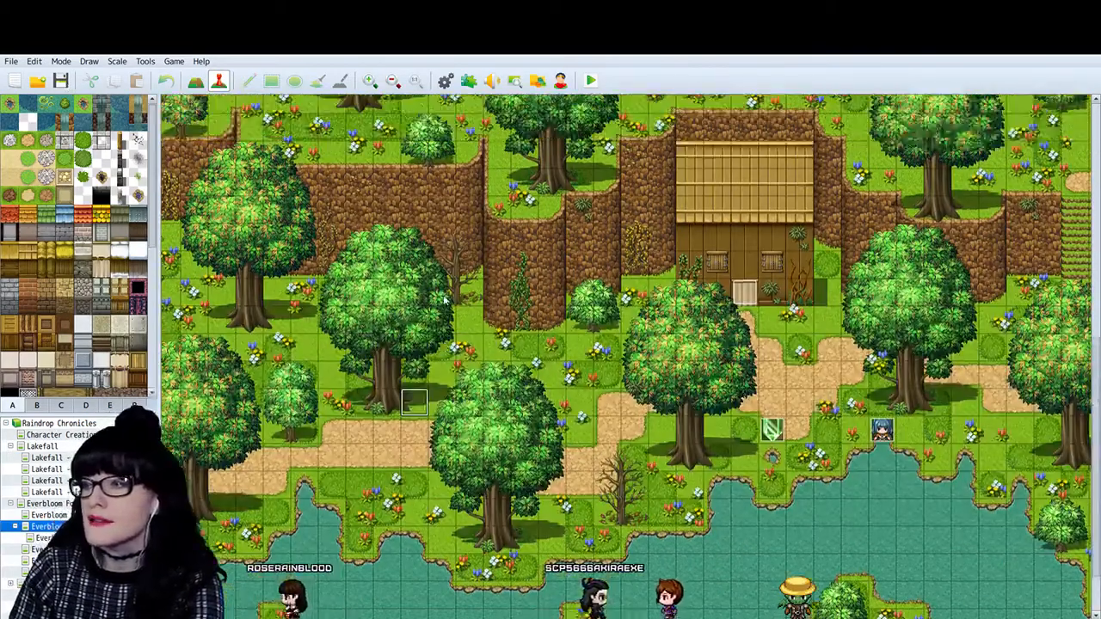
scroll(454, 310, down, 4)
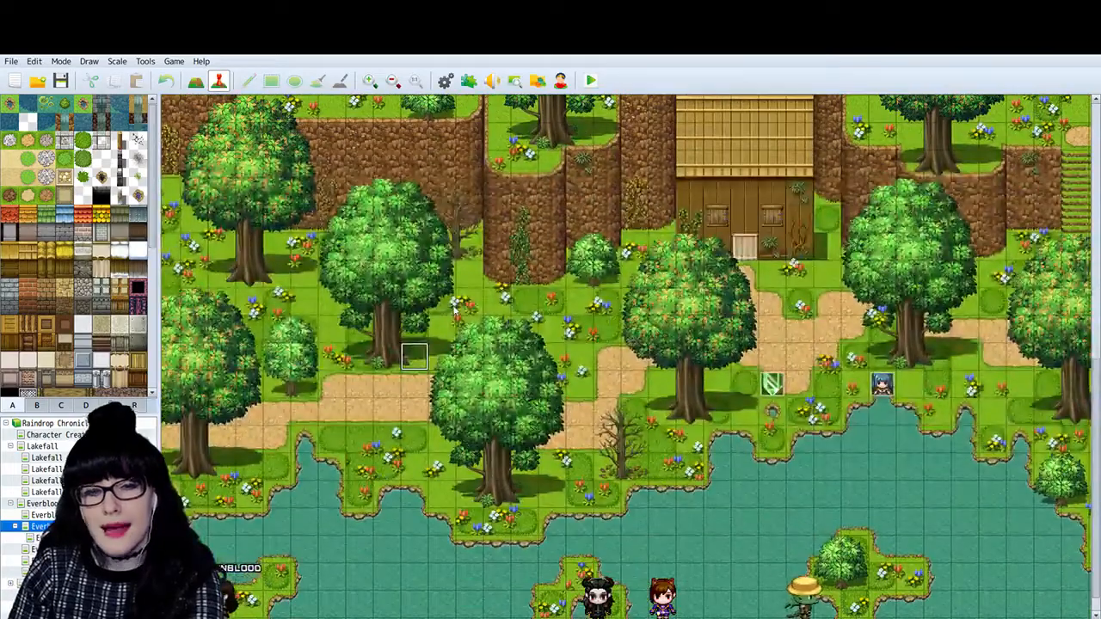
scroll(455, 309, up, 4)
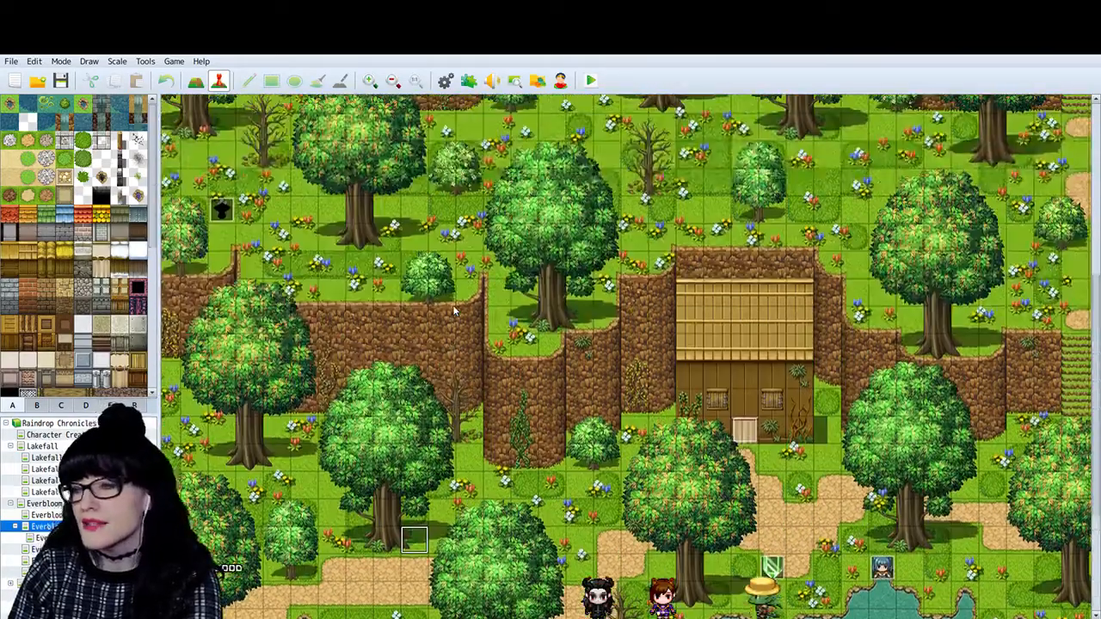
scroll(455, 309, down, 2)
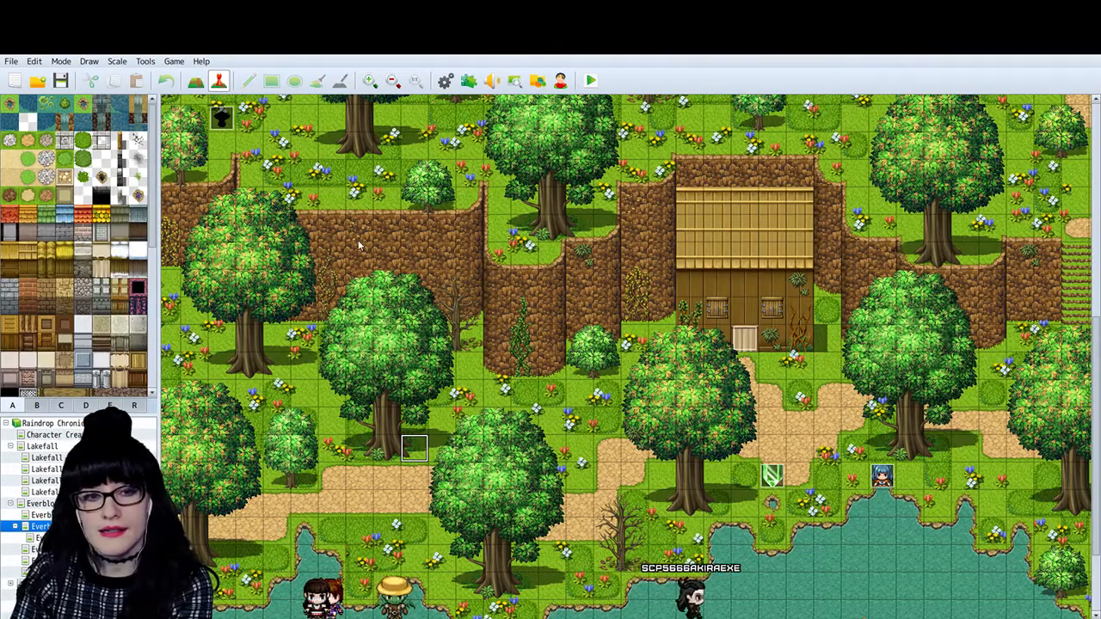
- Compare the Everbloom outdoor map around the cabin with its child interior map, and leave the interior map open
scroll(268, 105, right, 3)
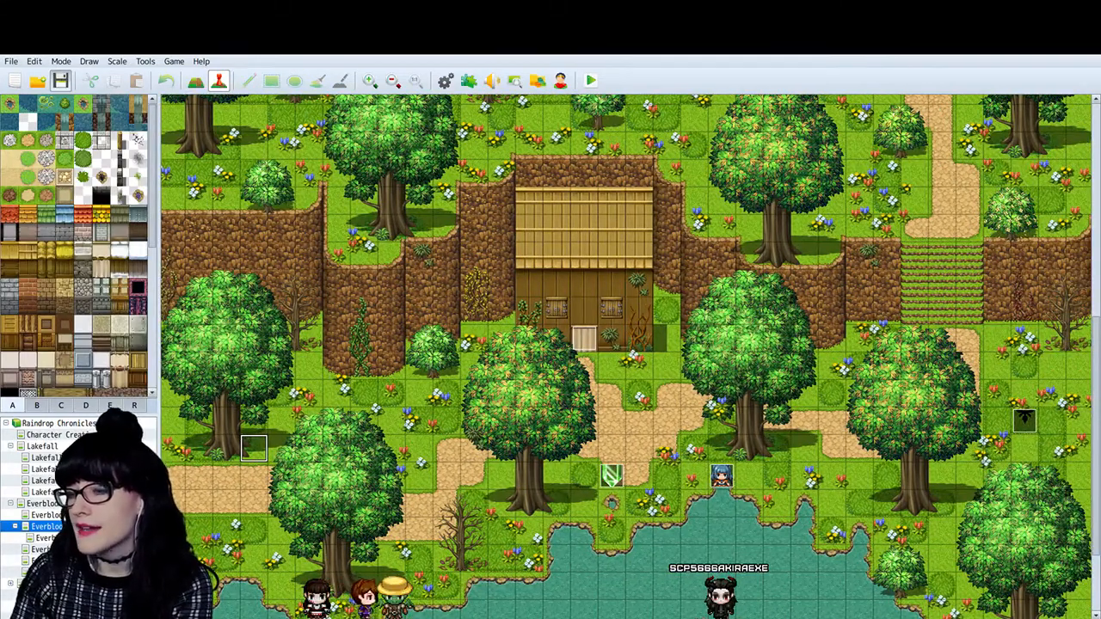
click(44, 537)
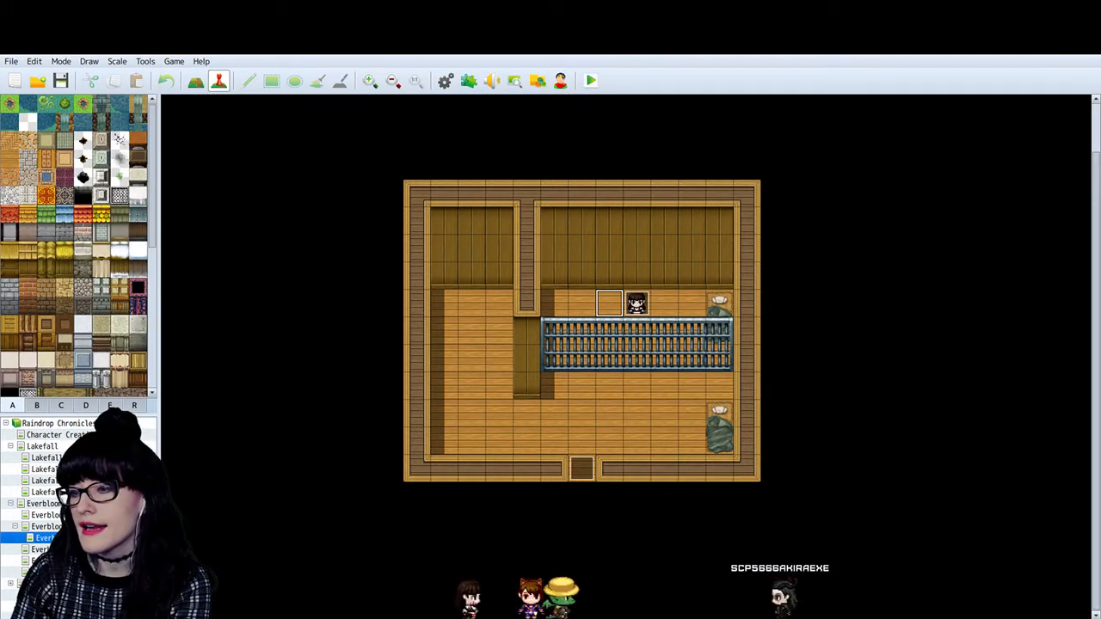
click(47, 526)
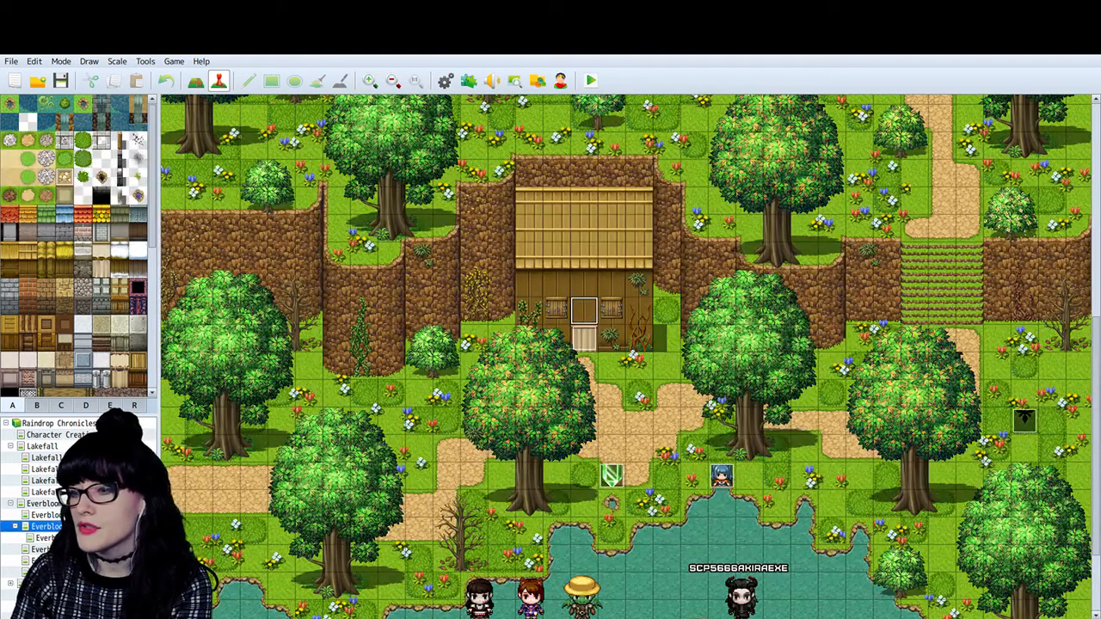
click(43, 538)
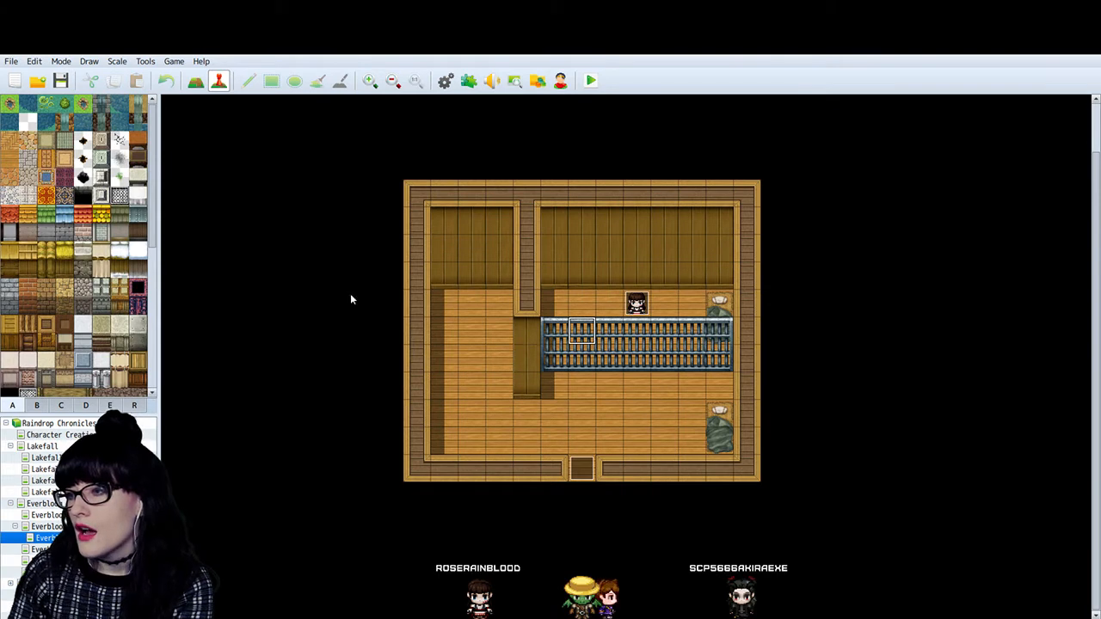
- Switch to map drawing and clear the metal bars across the cabin room with a transparent tile
scroll(75, 212, down, 5)
scroll(75, 213, up, 5)
click(28, 121)
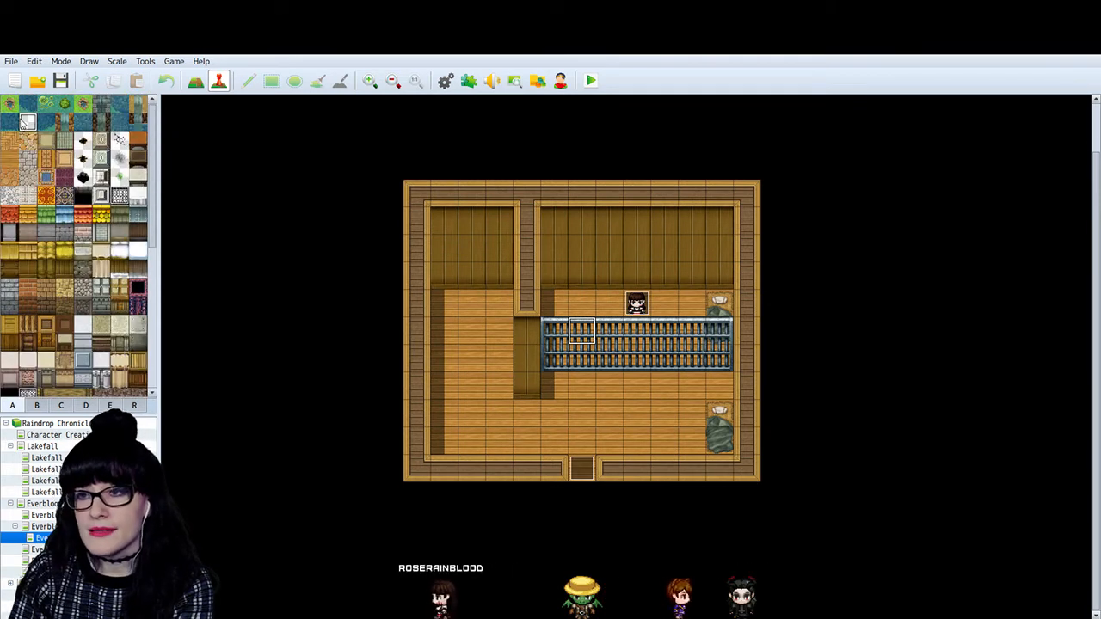
click(197, 83)
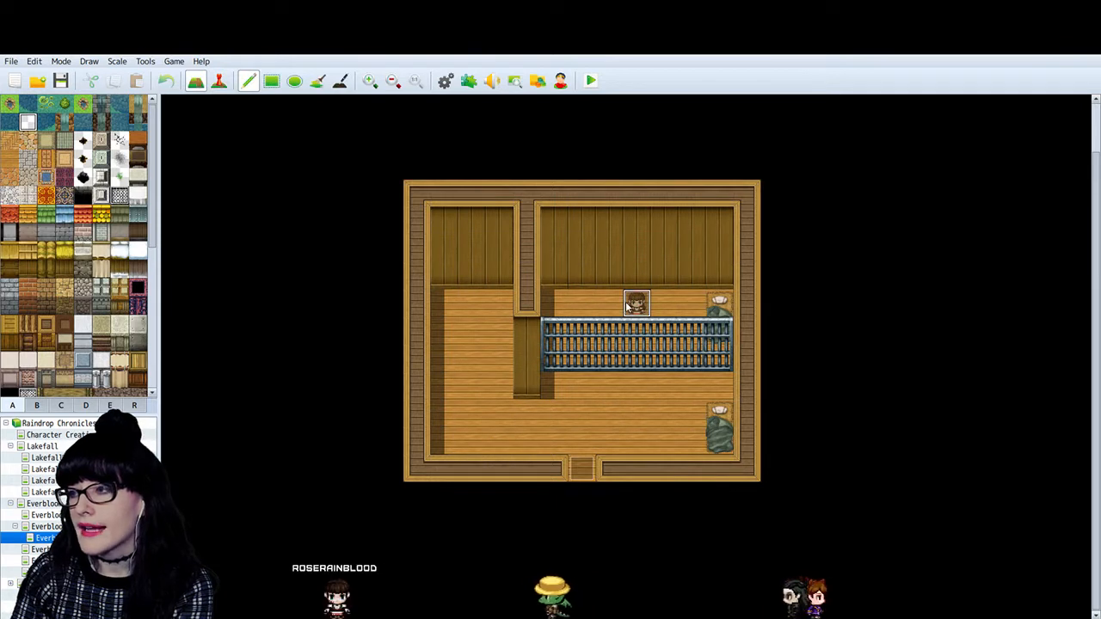
drag(551, 329, 577, 331)
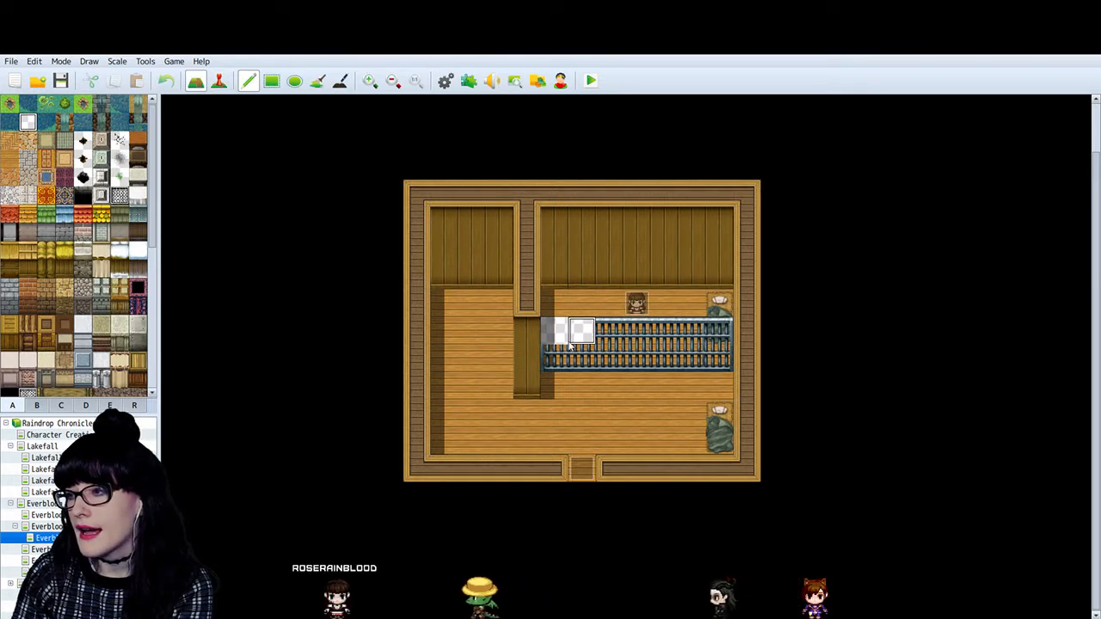
key(ctrl+z)
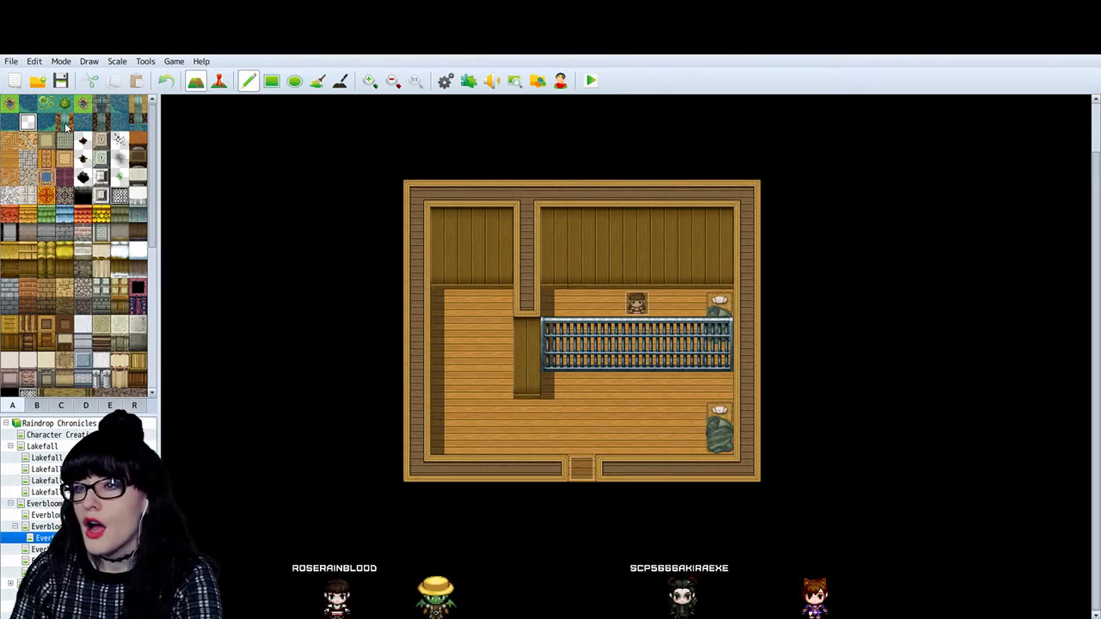
scroll(57, 292, down, 3)
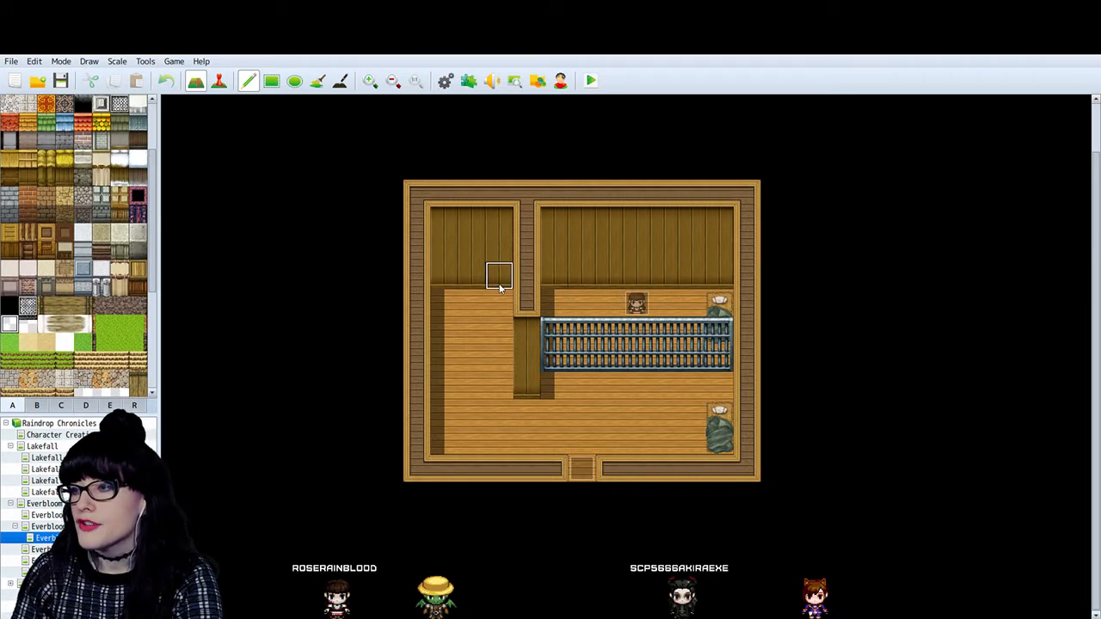
drag(580, 361, 723, 355)
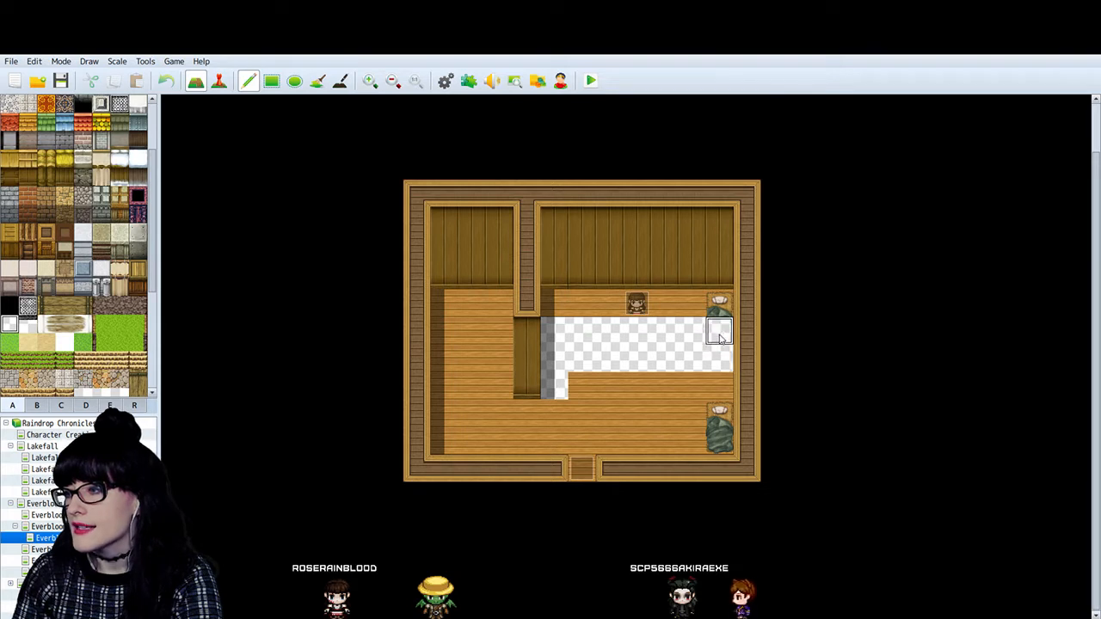
- Fill the cleared area of the cabin room with the wooden plank floor tile
scroll(68, 266, up, 3)
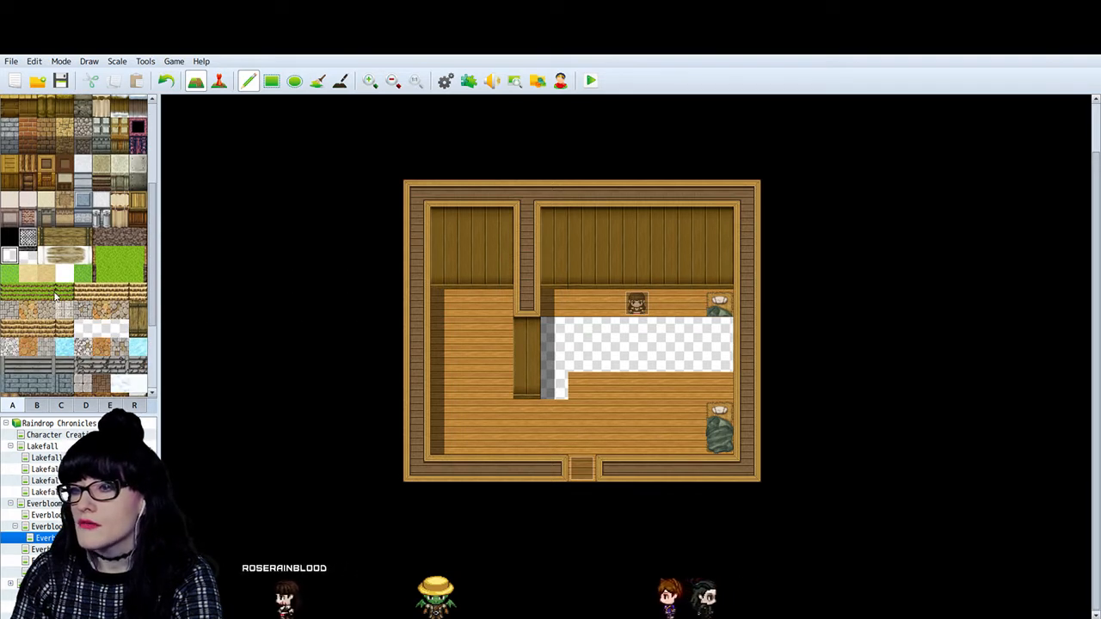
click(12, 160)
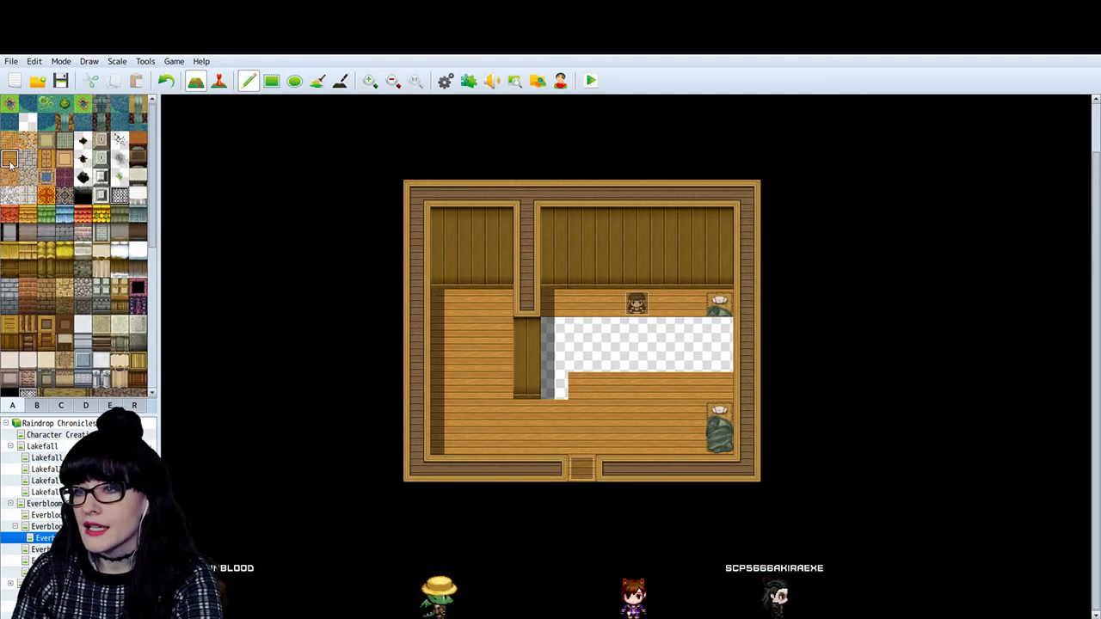
mouse_move(557, 358)
mouse_down()
mouse_move(559, 377)
mouse_move(560, 349)
mouse_move(644, 346)
mouse_move(665, 359)
mouse_up()
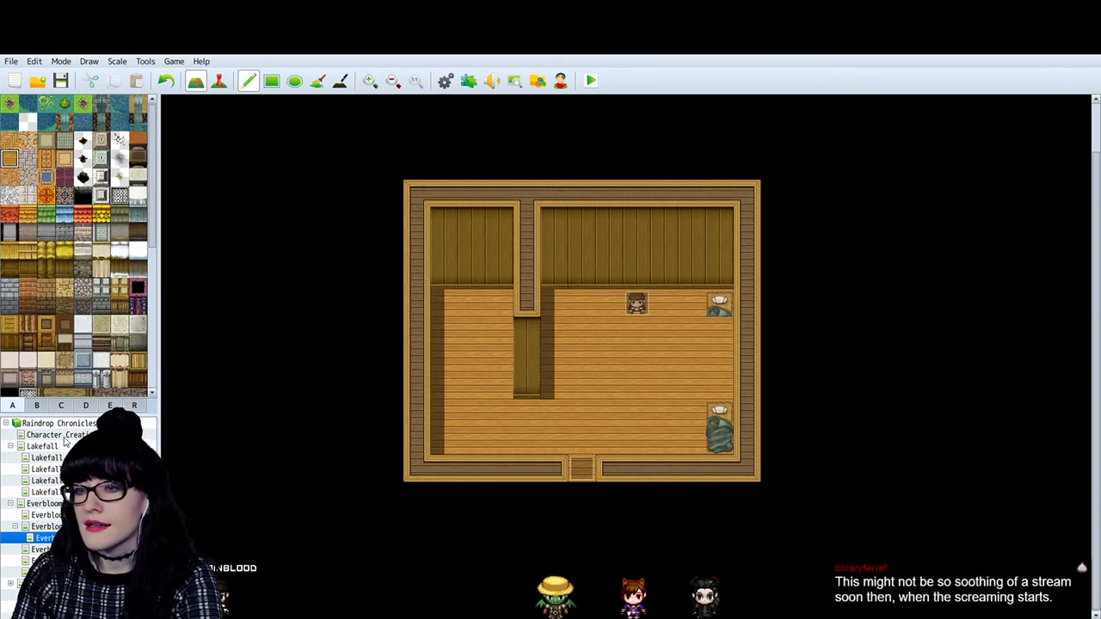
- Browse tilesets A, B, C, D and E for tiles to use in the cabin interior
click(39, 407)
scroll(62, 334, down, 5)
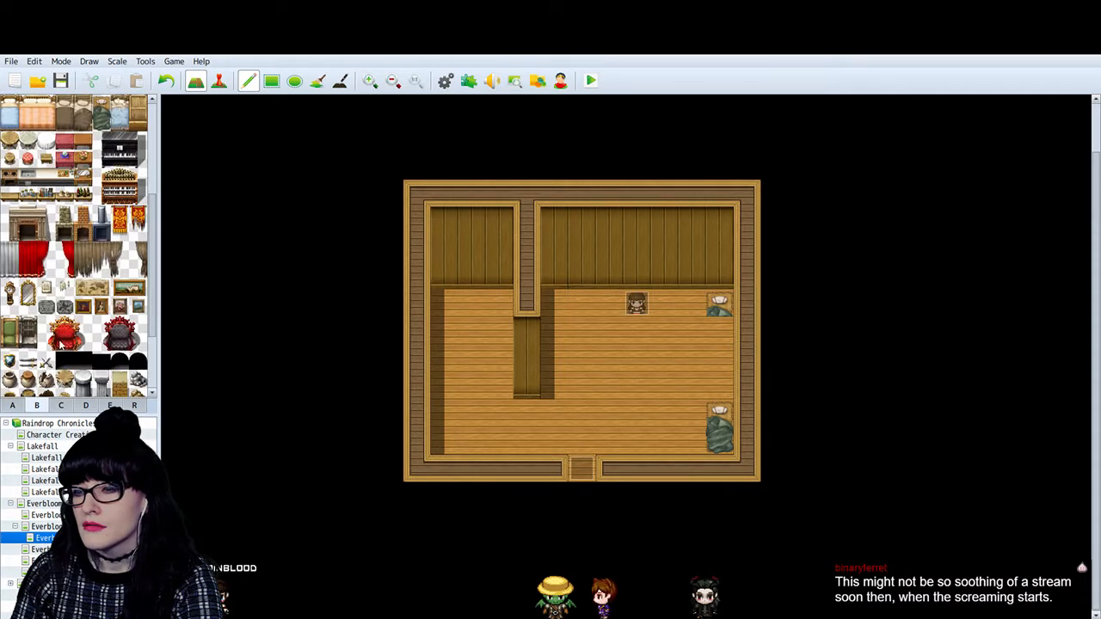
click(12, 406)
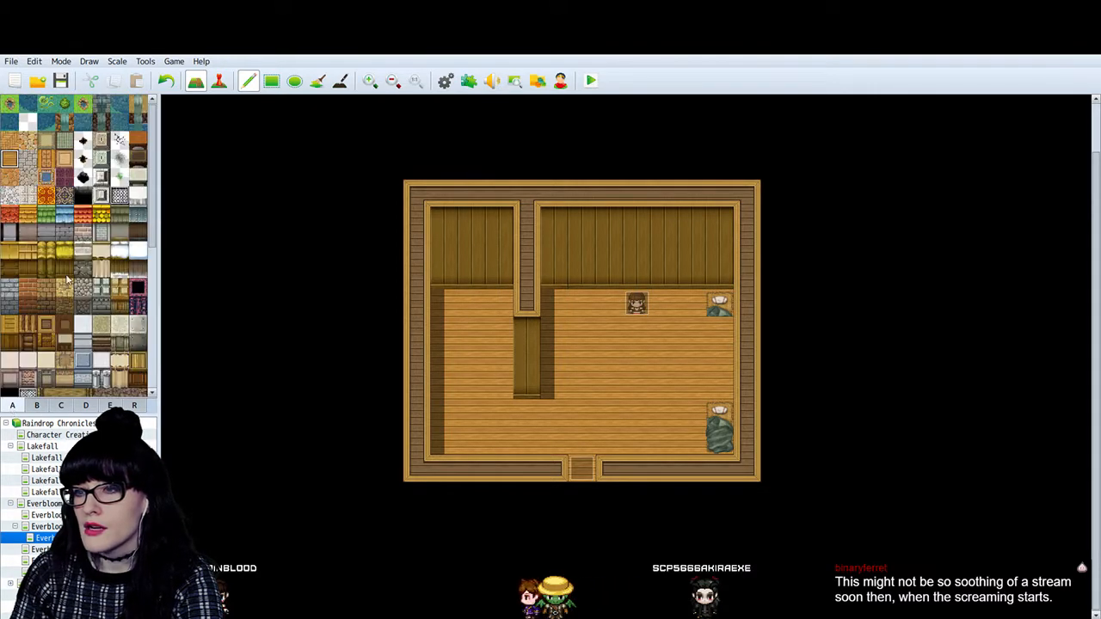
scroll(67, 278, down, 10)
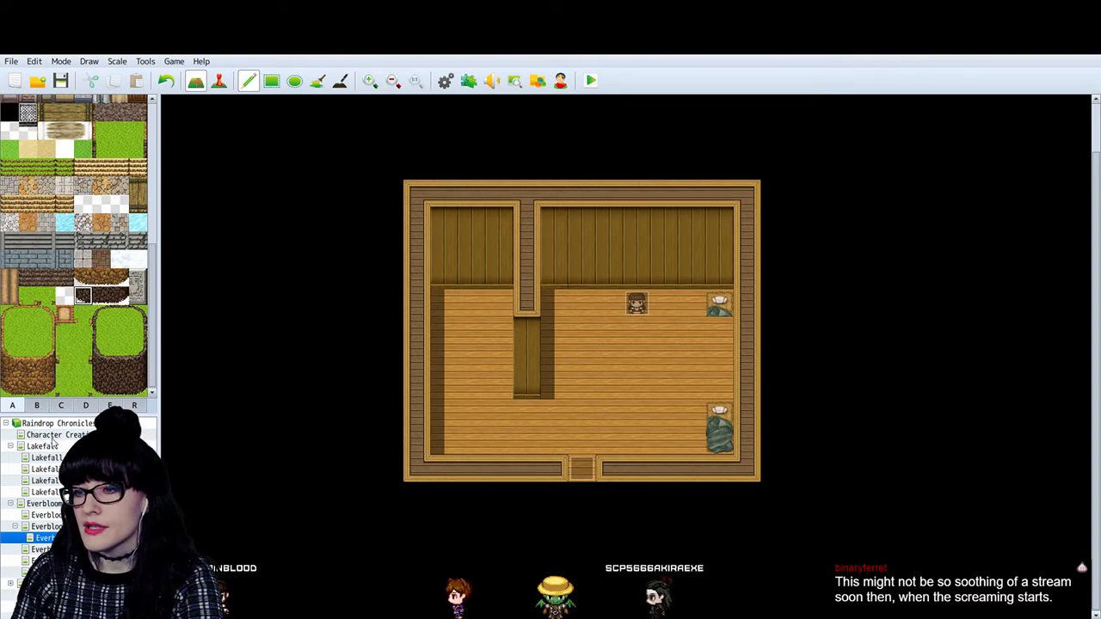
click(85, 406)
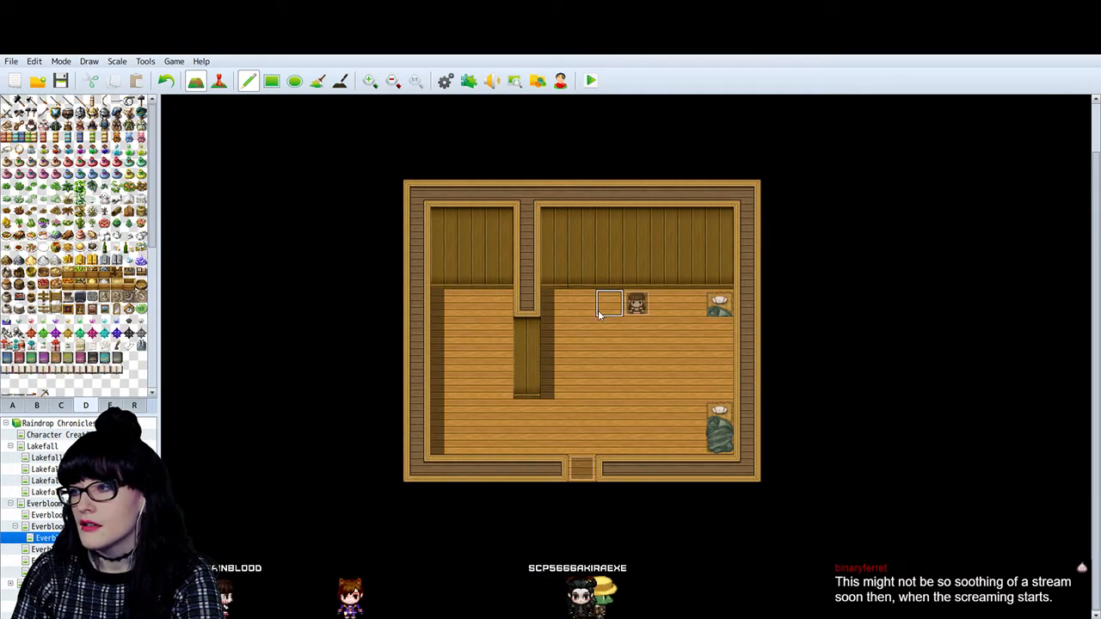
scroll(77, 249, down, 5)
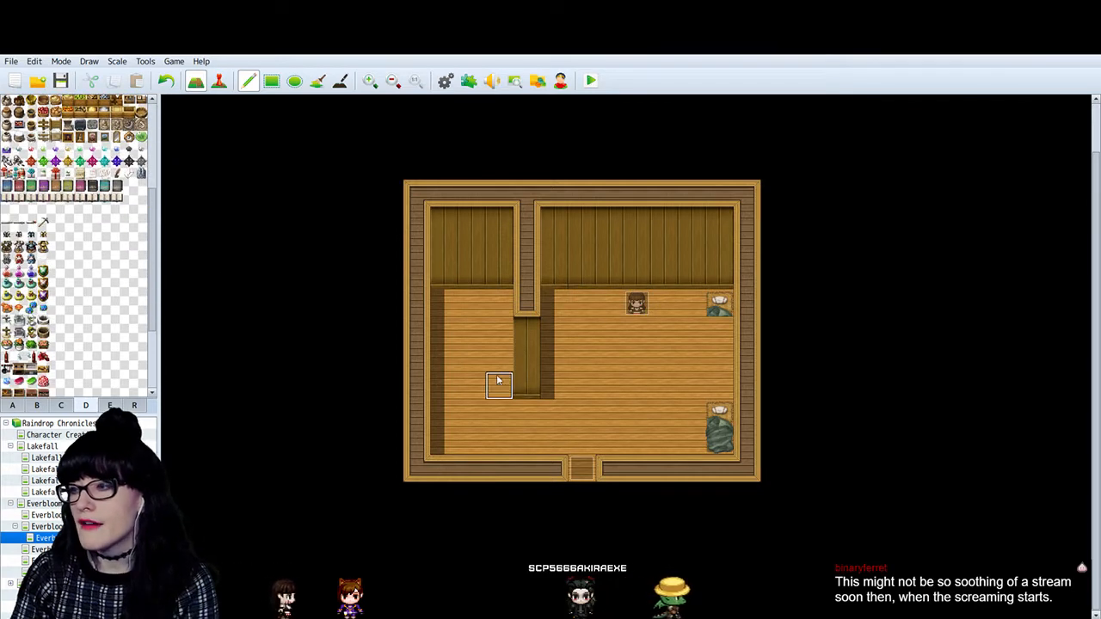
scroll(93, 318, down, 3)
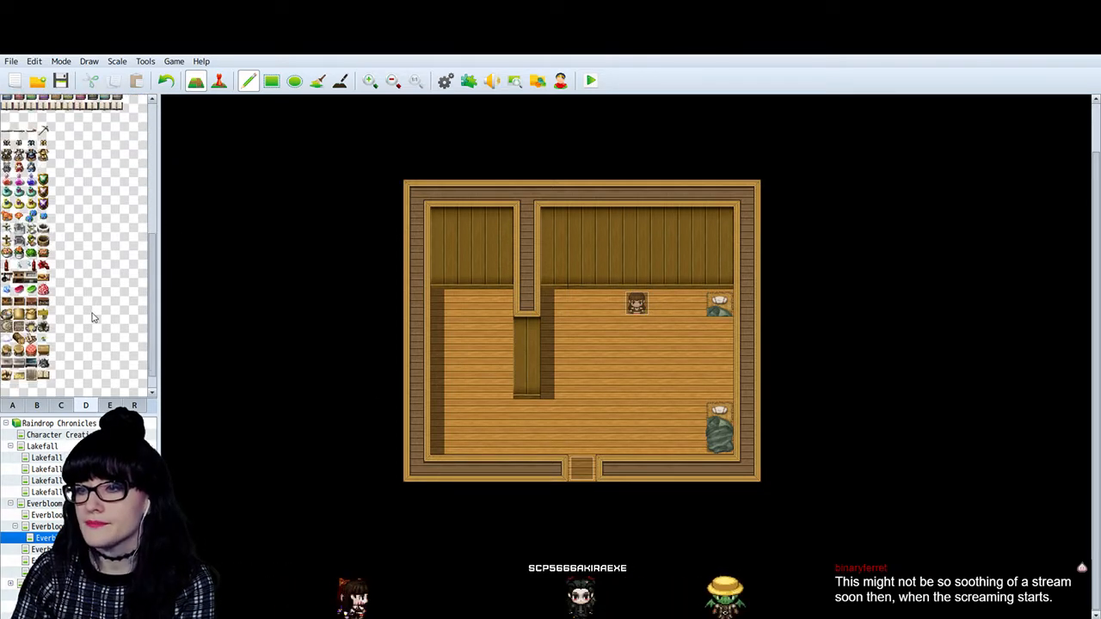
scroll(93, 318, up, 8)
click(109, 406)
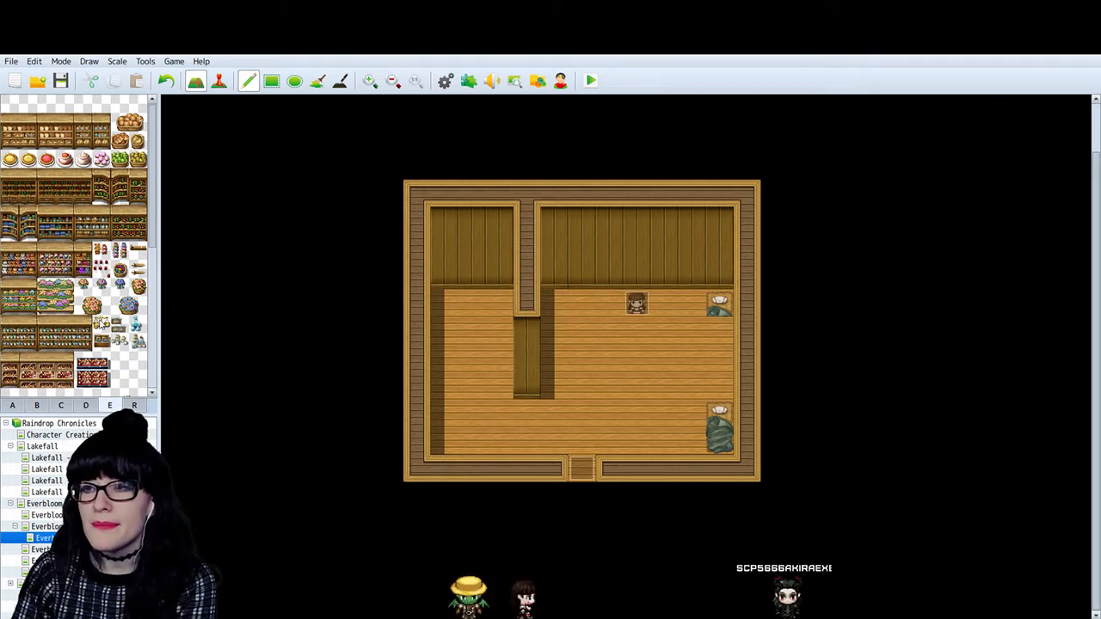
click(60, 405)
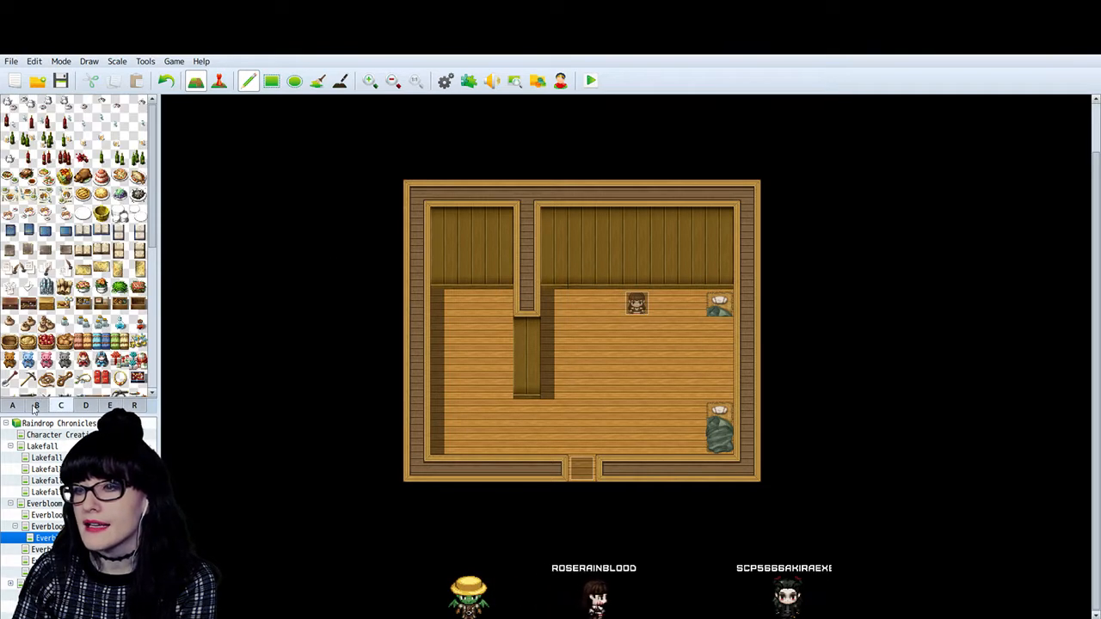
click(36, 405)
click(12, 405)
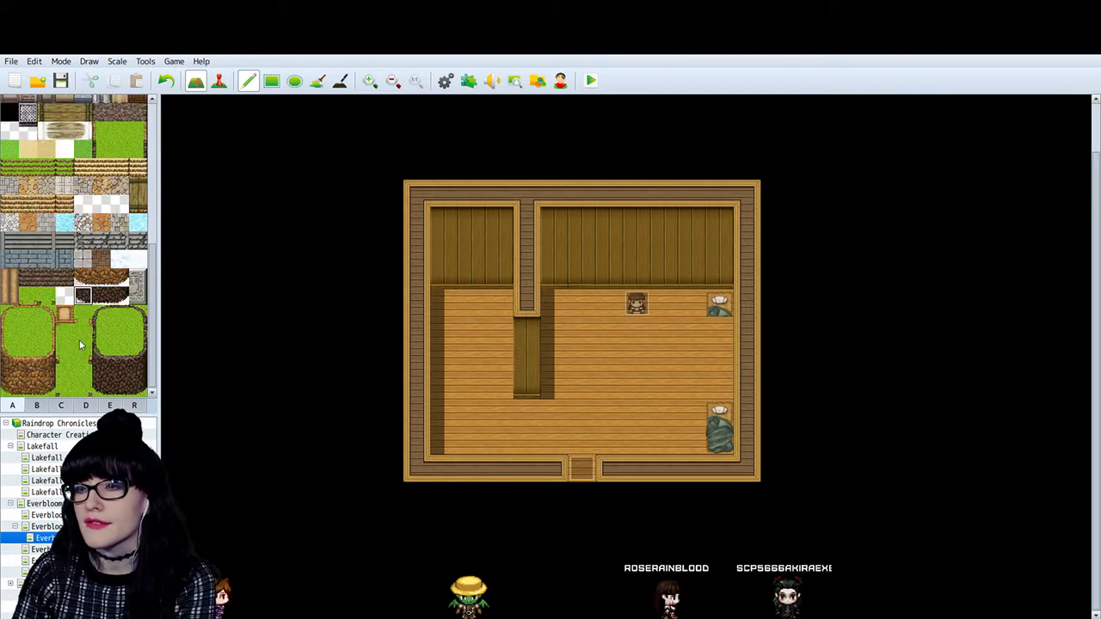
- Replace the cut-off upper bed along the cabin's right wall with a complete green-blanket bed from tileset B
click(37, 405)
scroll(104, 212, up, 3)
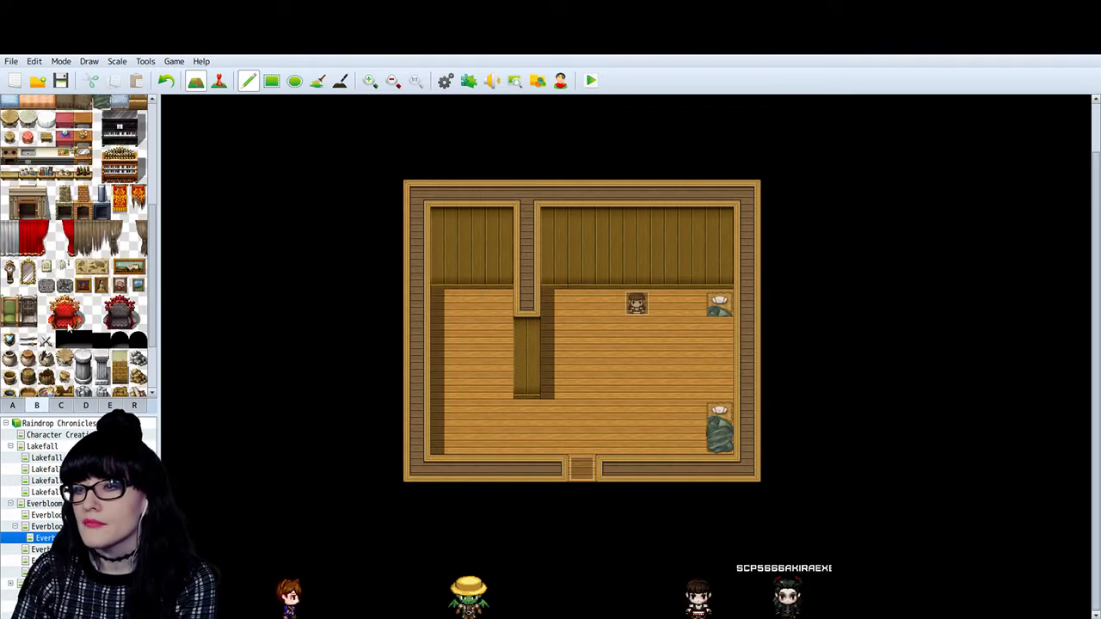
scroll(97, 244, up, 1)
scroll(114, 156, up, 1)
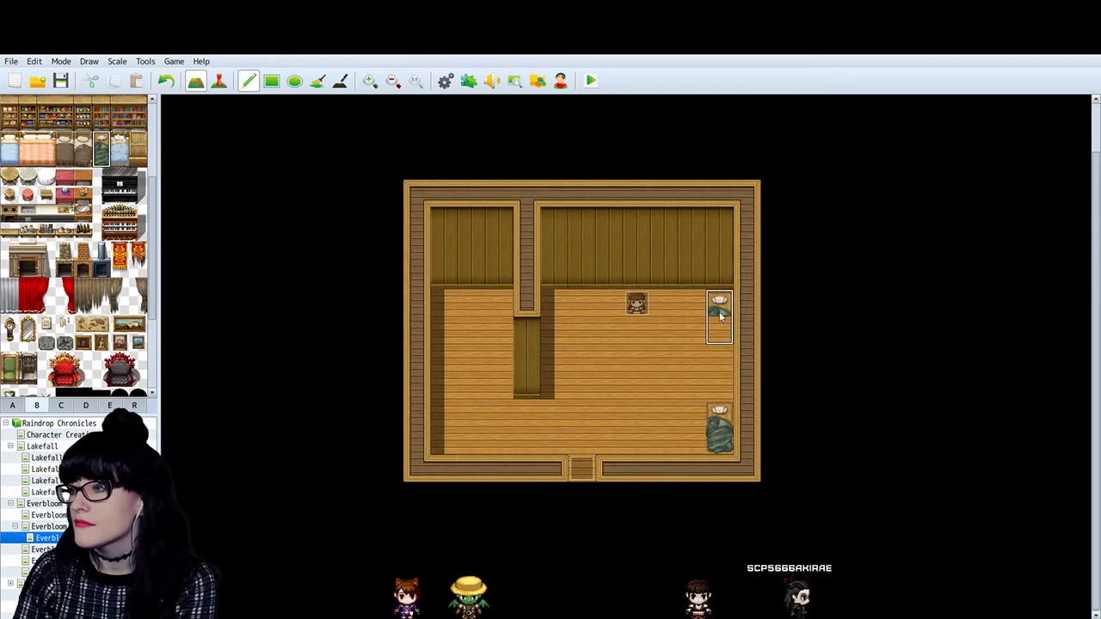
drag(720, 308, 720, 325)
key(ctrl+z)
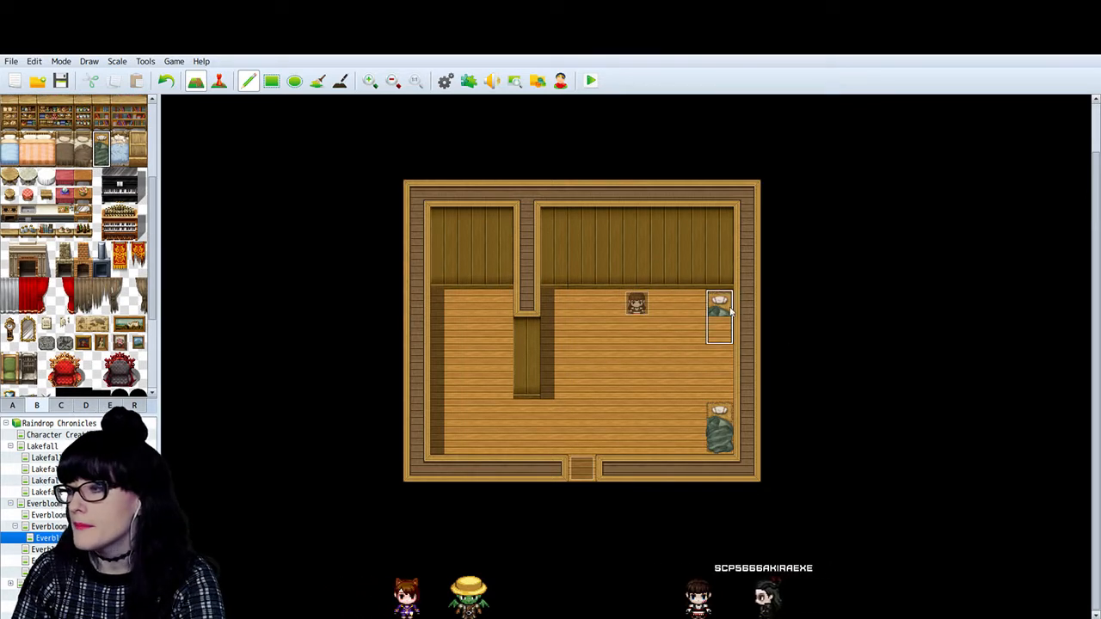
click(715, 304)
scroll(86, 210, up, 3)
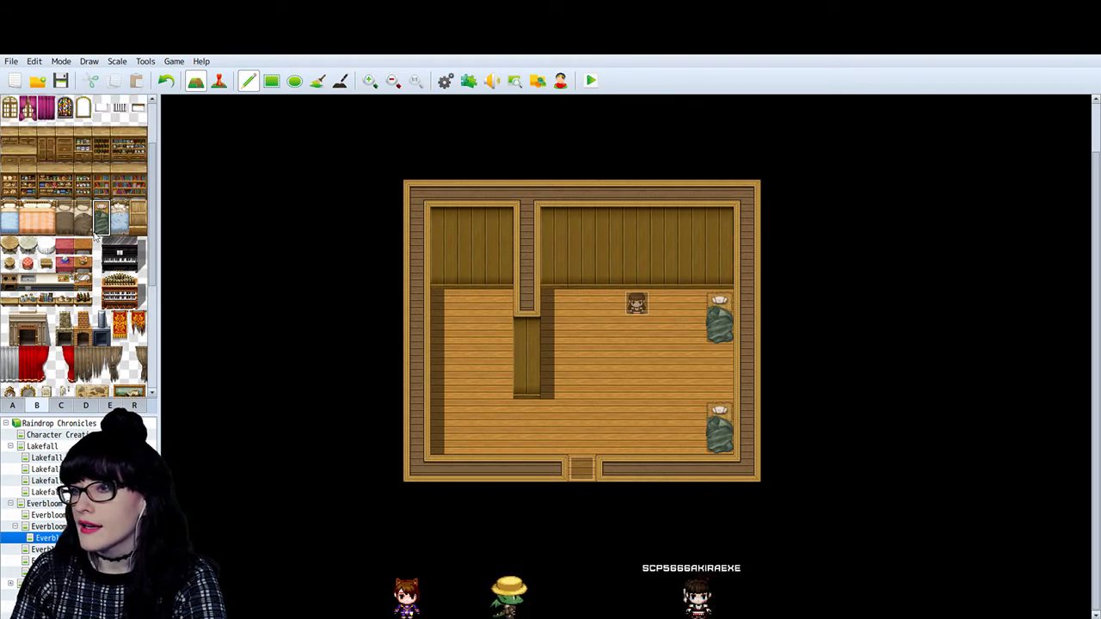
scroll(86, 211, up, 2)
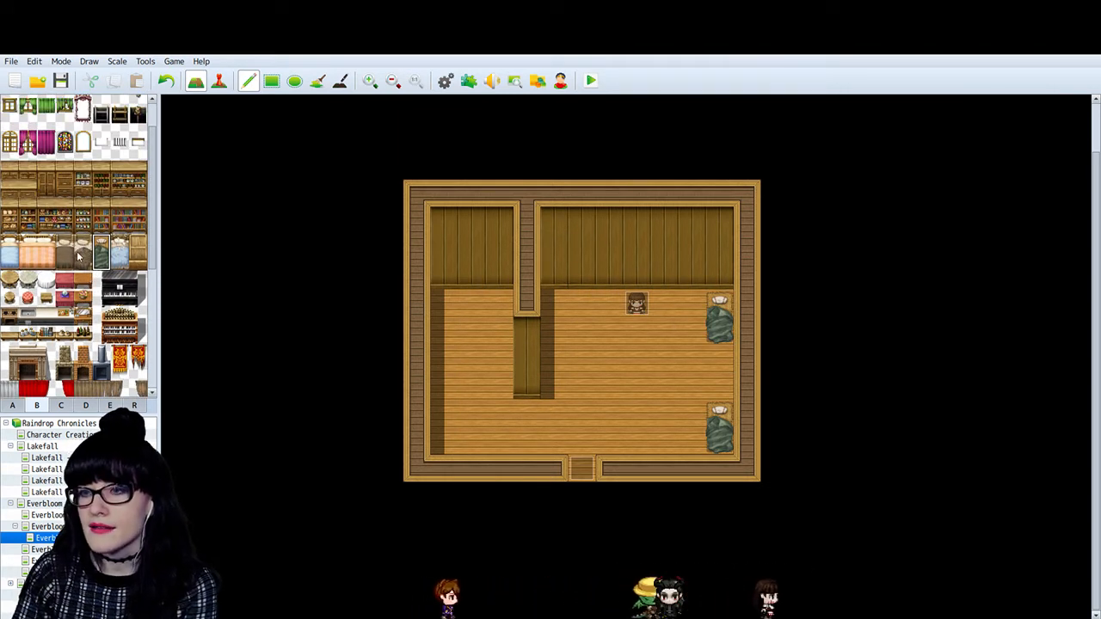
- Save the project with the reworked cabin interior and open its parent Everbloom map showing the cabin's exterior
scroll(83, 259, down, 3)
scroll(83, 275, down, 5)
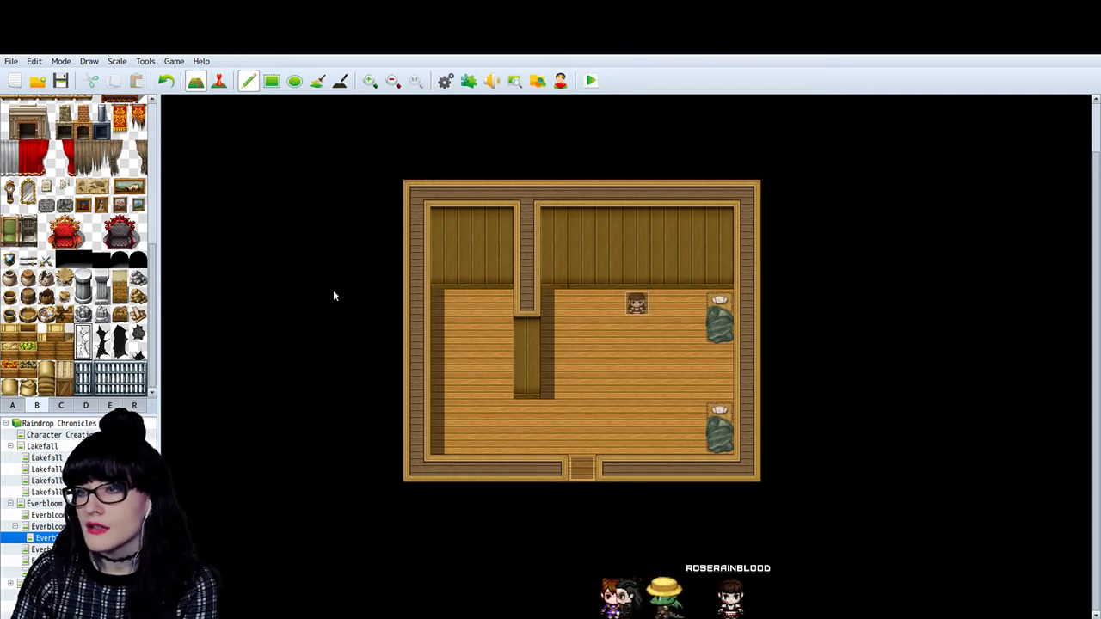
click(60, 80)
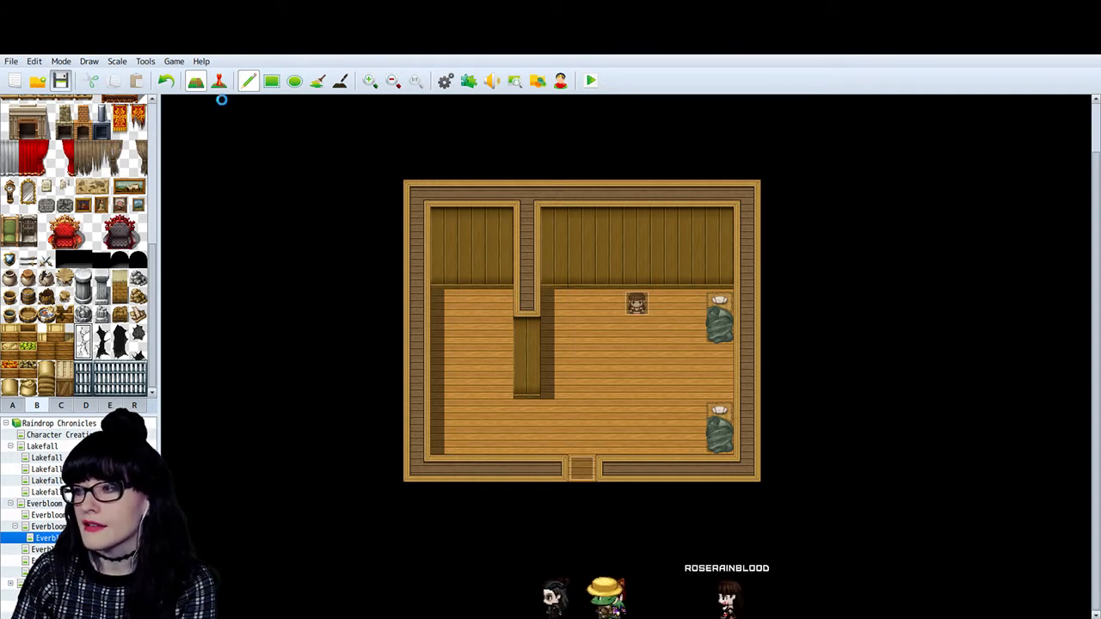
click(47, 527)
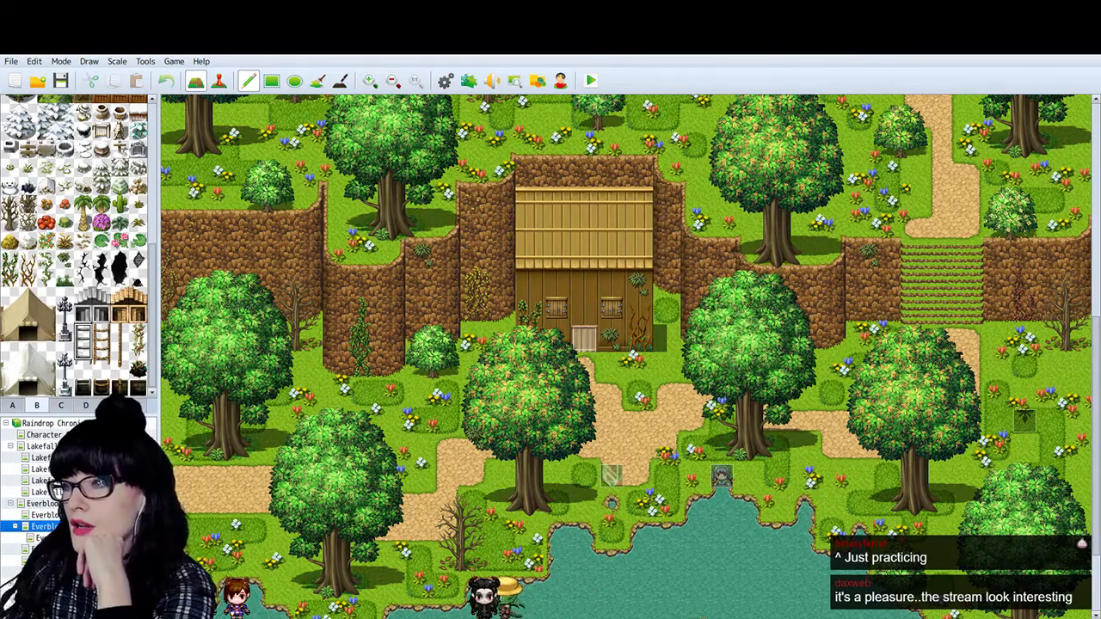
- Switch to the web browser and preview the Girly Scream sound effect in the OpenGameArt.org search results
key(alt+Tab)
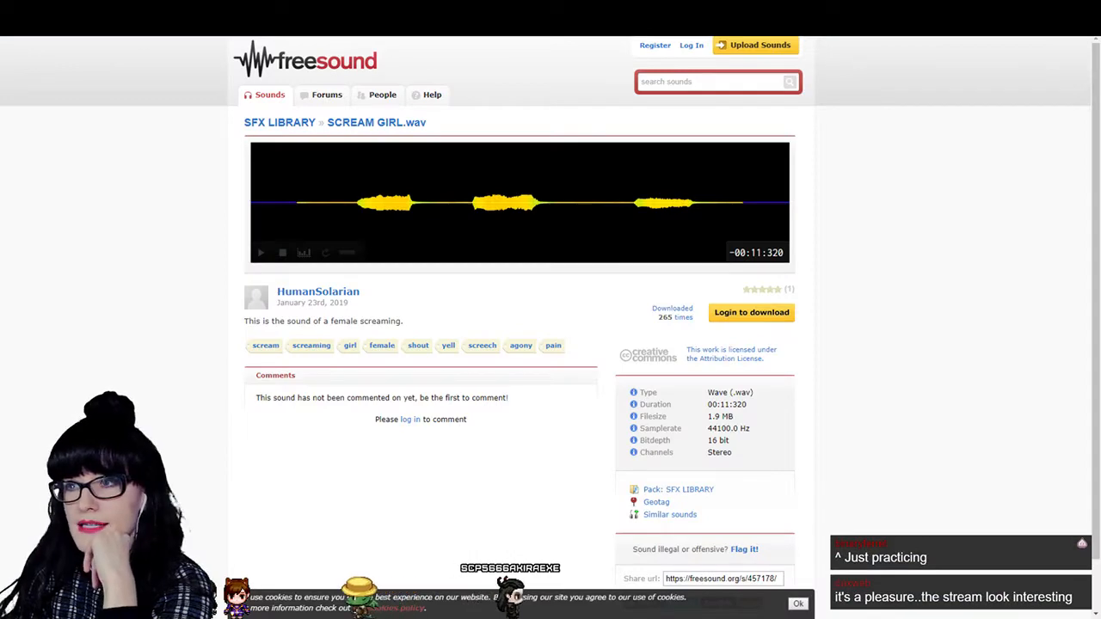
key(ctrl+Tab)
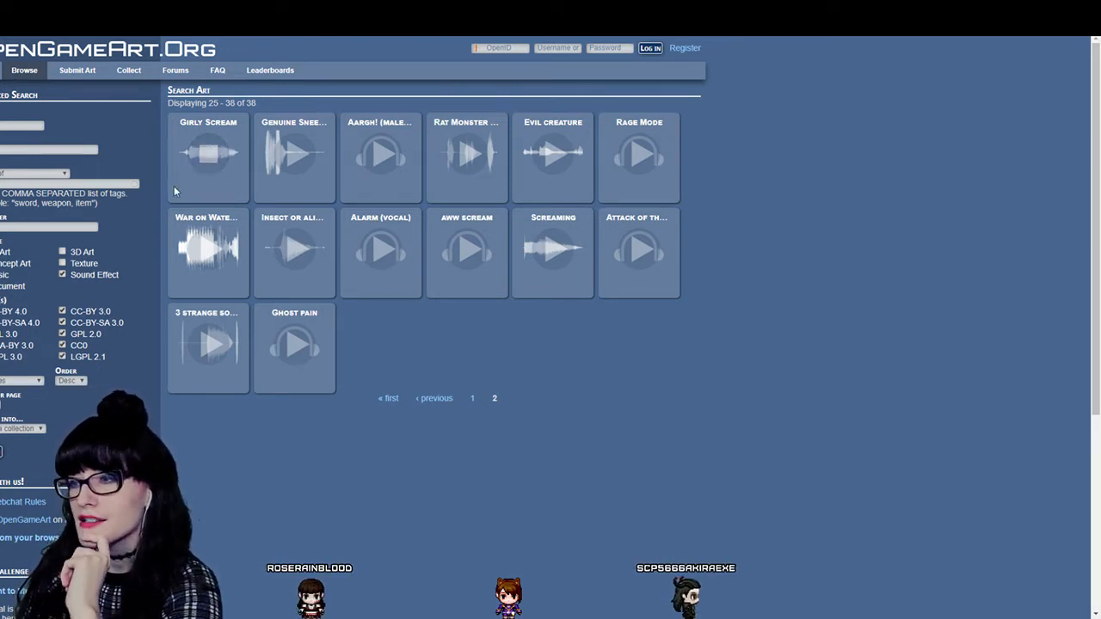
click(209, 163)
click(209, 161)
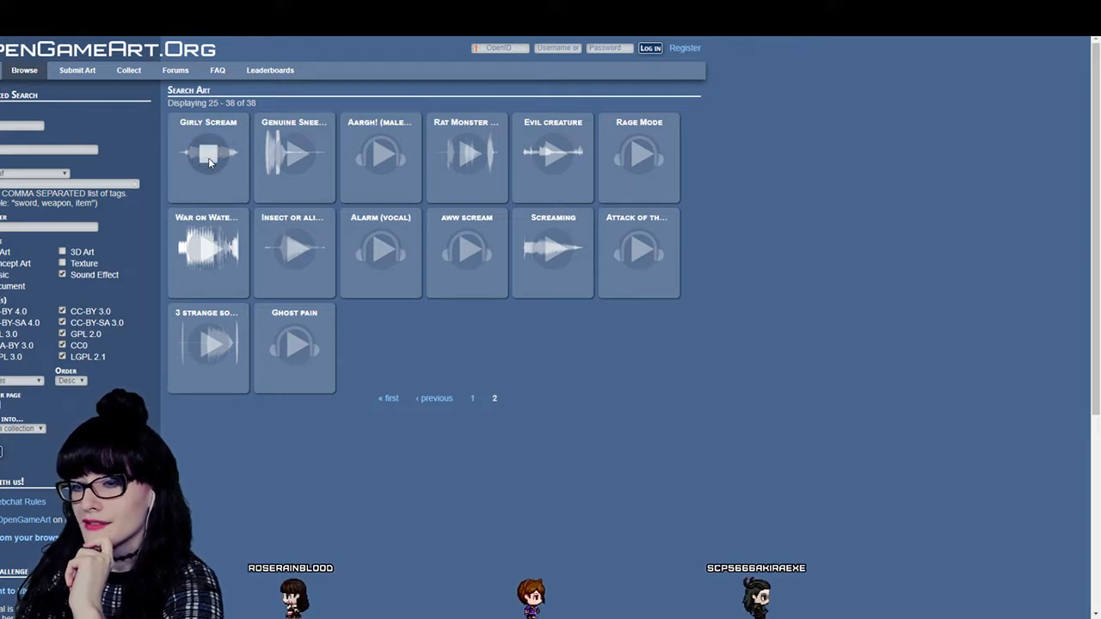
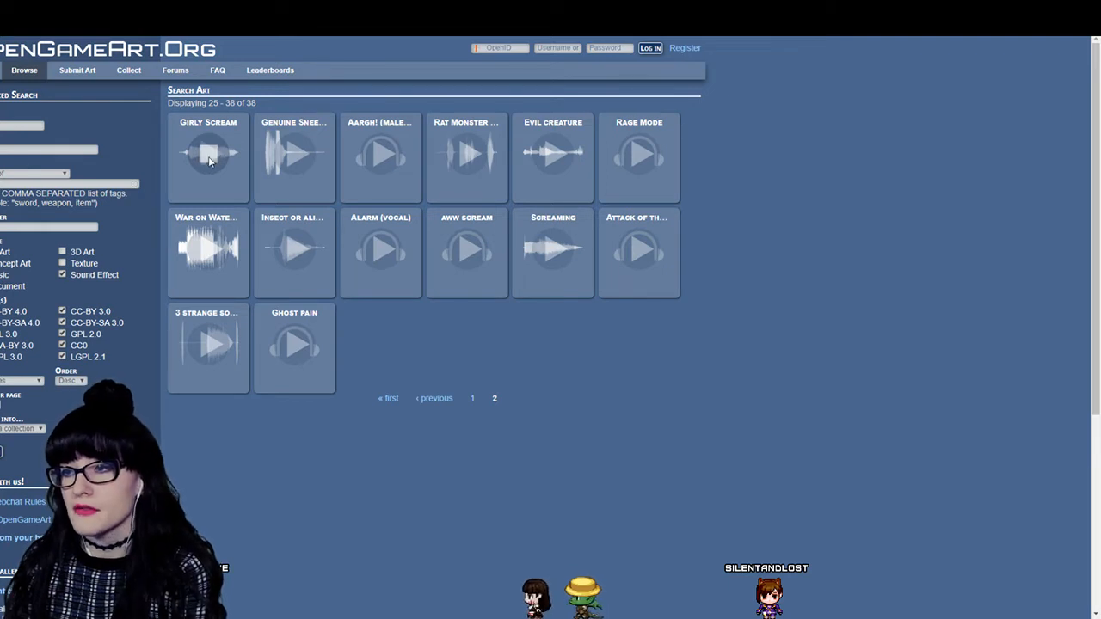
- Preview Girly Scream, the 8 wet squish pack and the female scream across both pages of OpenGameArt results
click(206, 155)
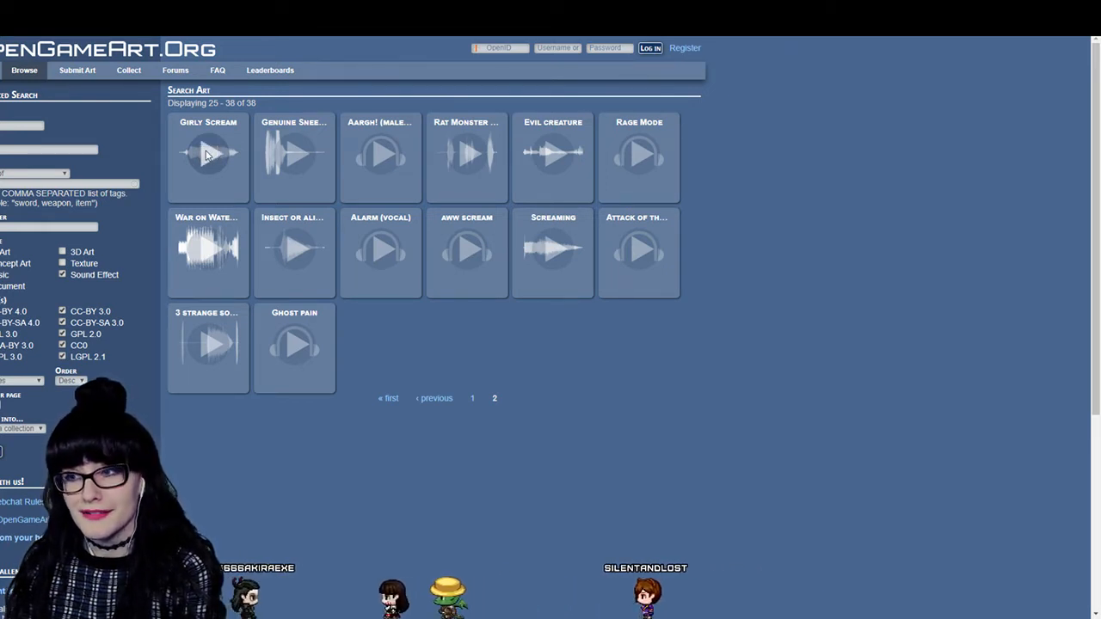
click(207, 155)
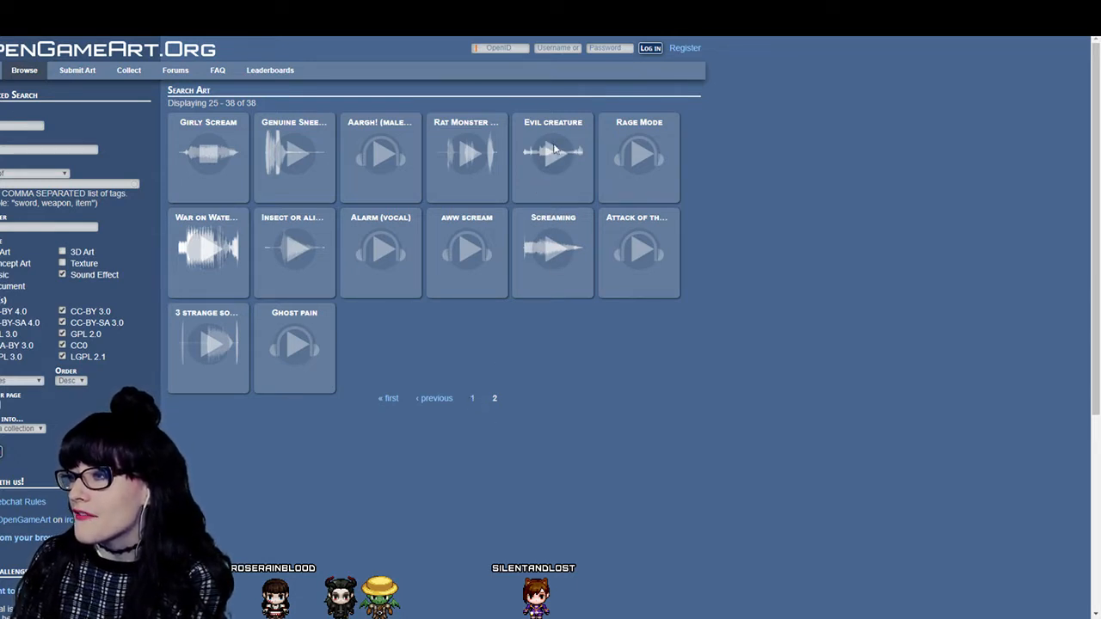
click(472, 399)
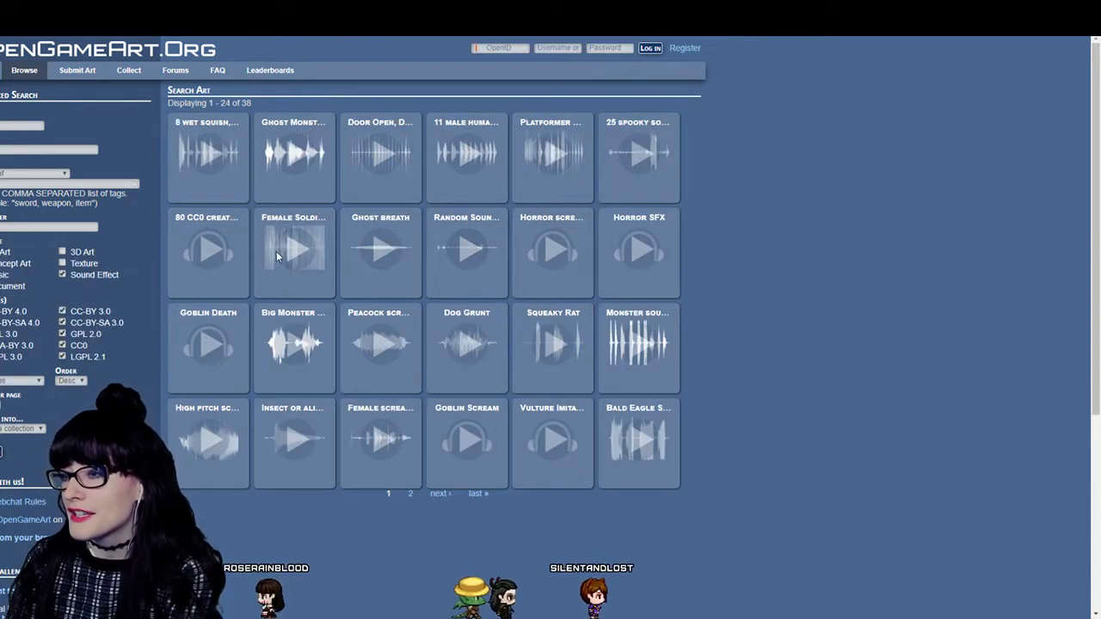
click(203, 155)
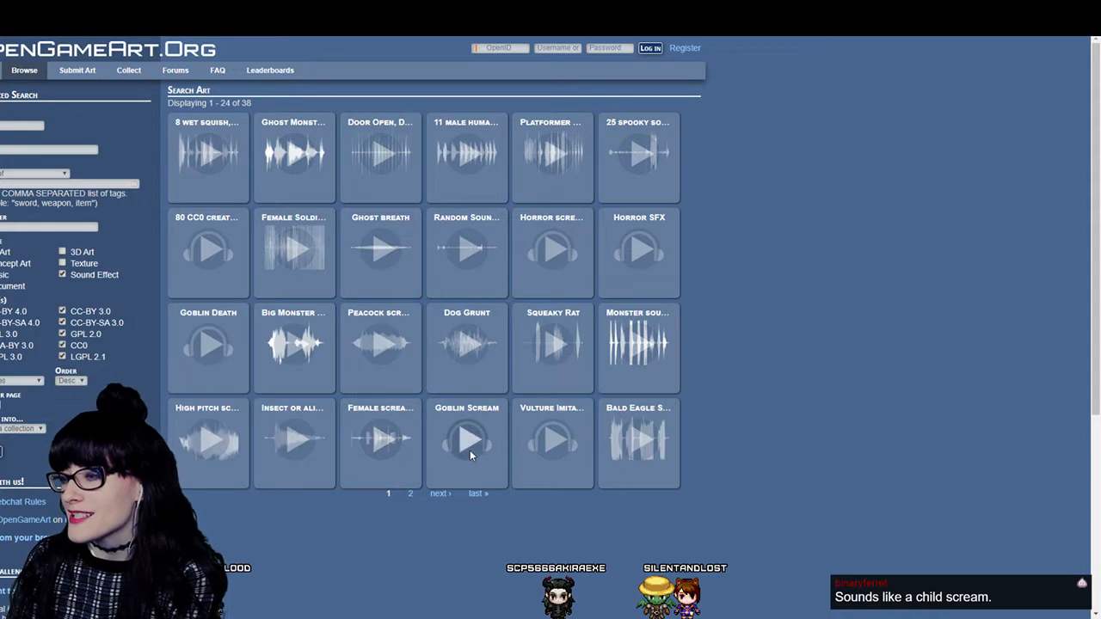
click(388, 442)
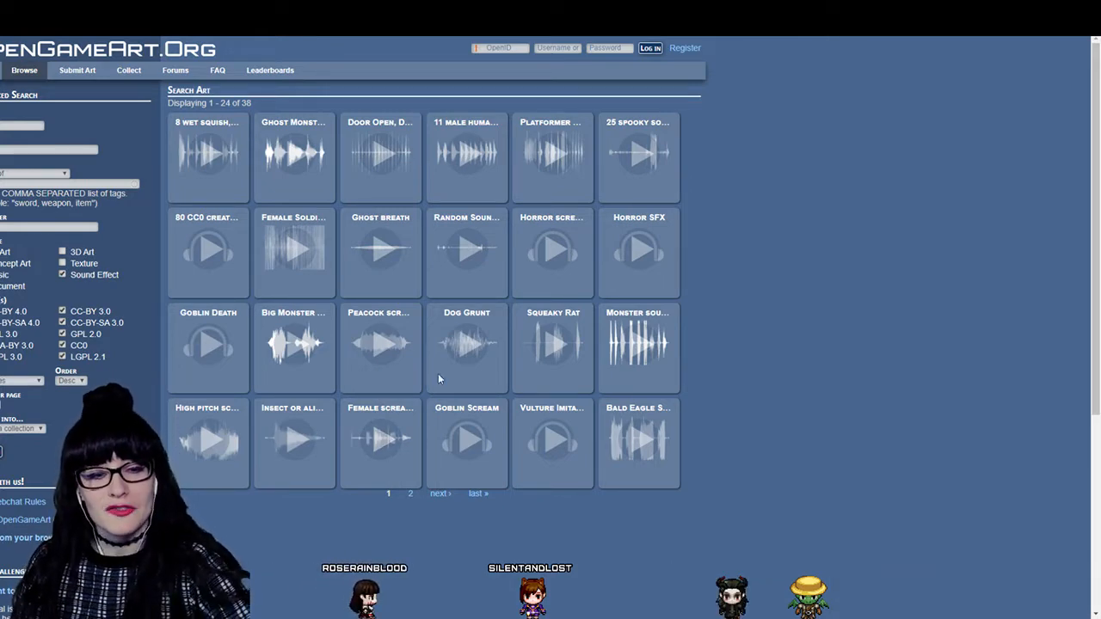
- Switch to the Freesound page for SCREAM GIRL.wav and play the sound
click(344, 10)
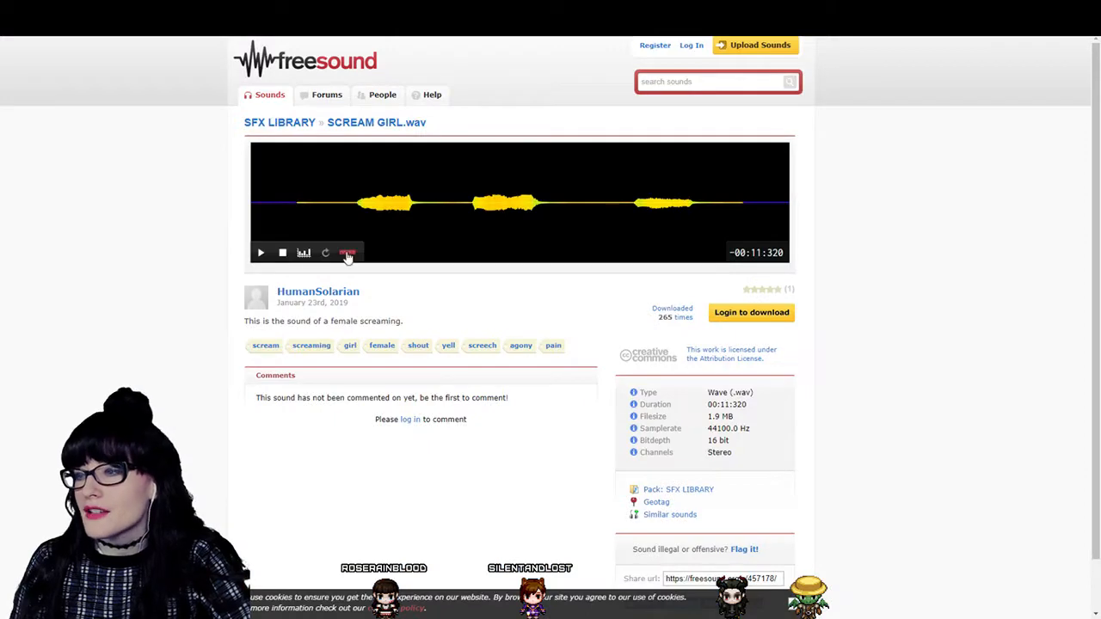
click(262, 254)
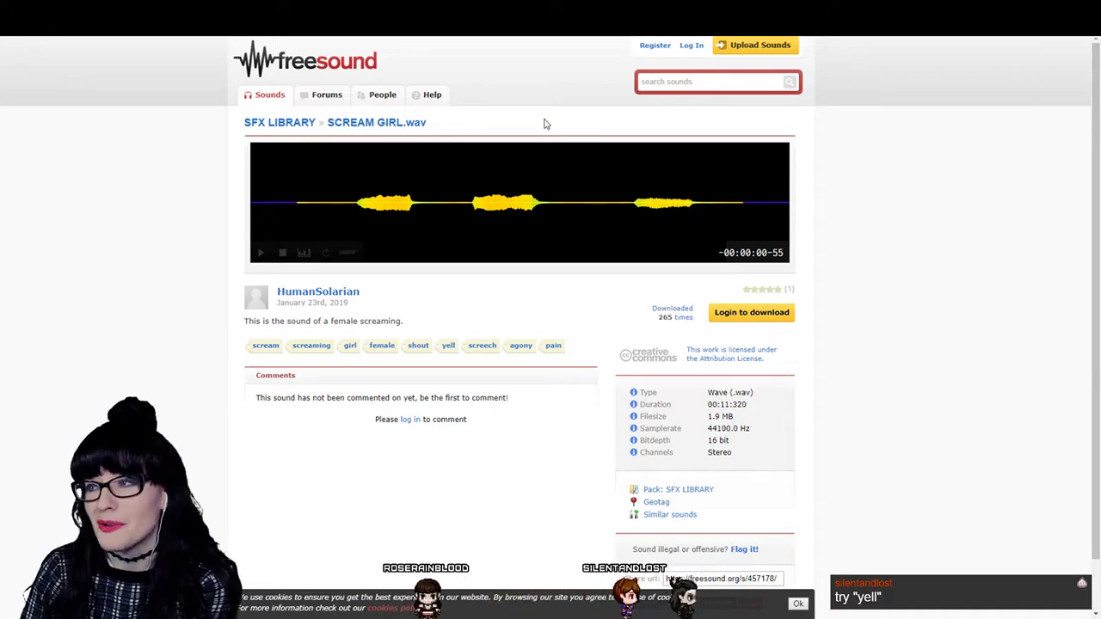
- Search Freesound for "female yell" from the SFX LIBRARY pack page
click(694, 82)
click(818, 142)
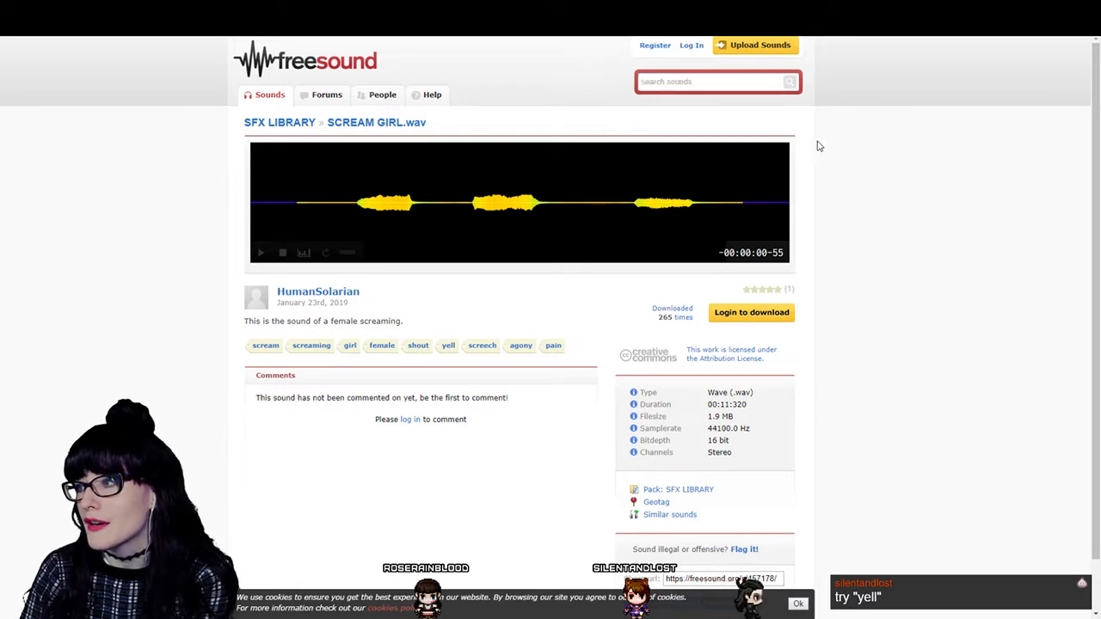
click(707, 82)
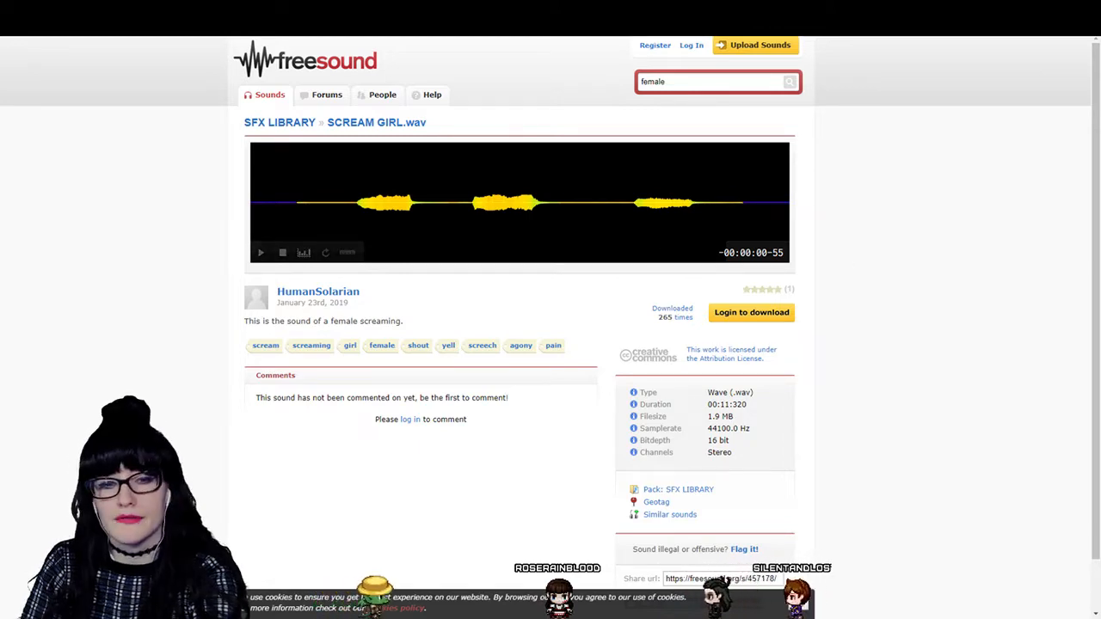
key(ctrl+t)
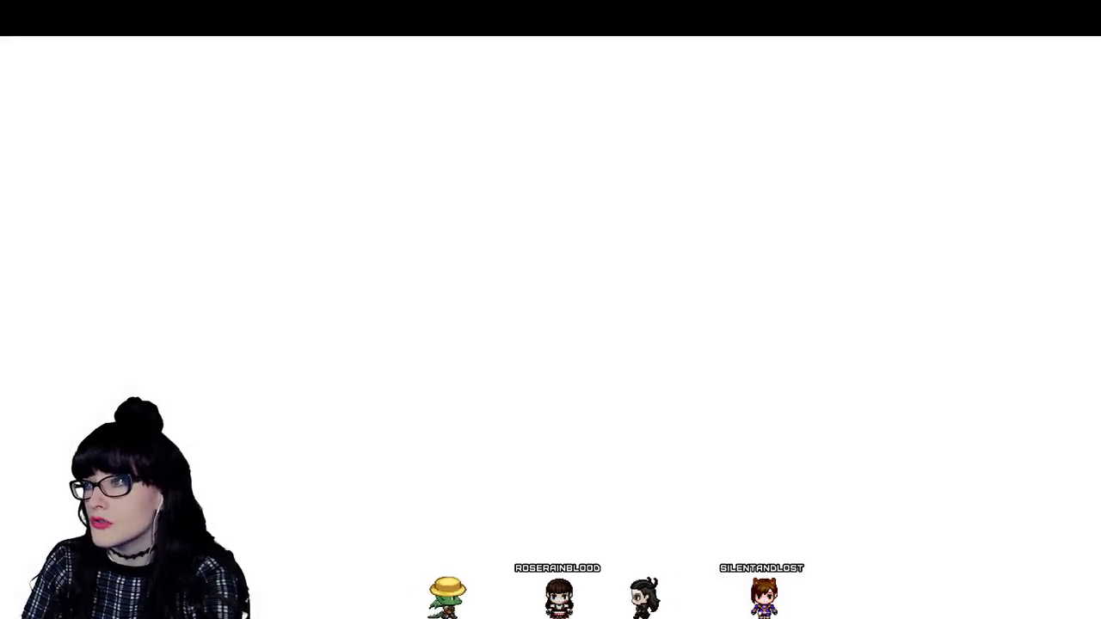
key(ctrl+Tab)
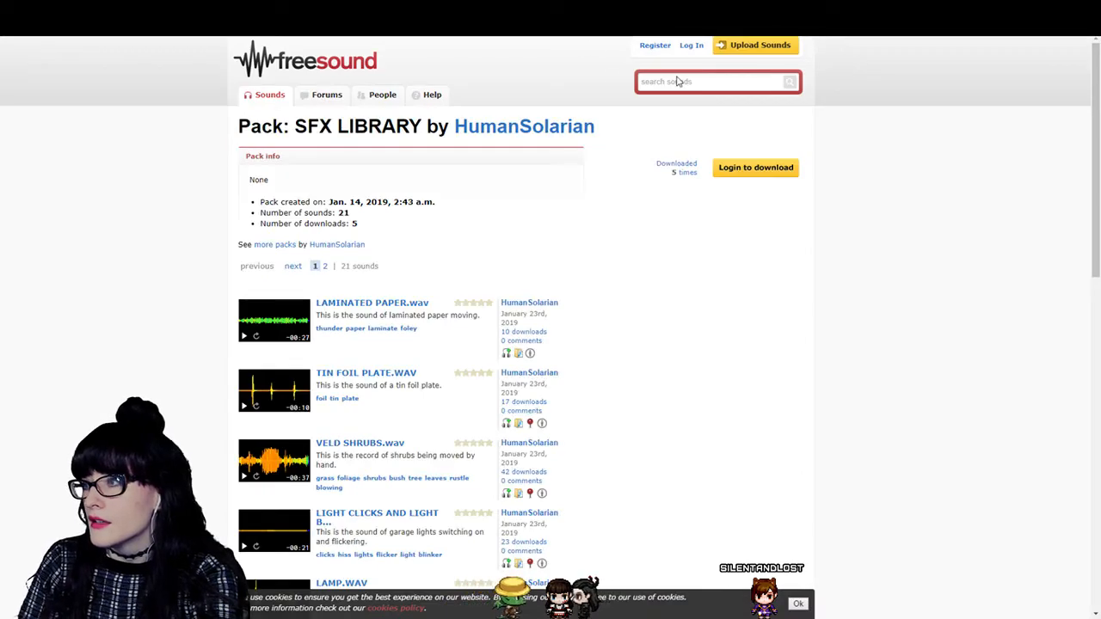
scroll(388, 282, down, 6)
scroll(467, 221, up, 6)
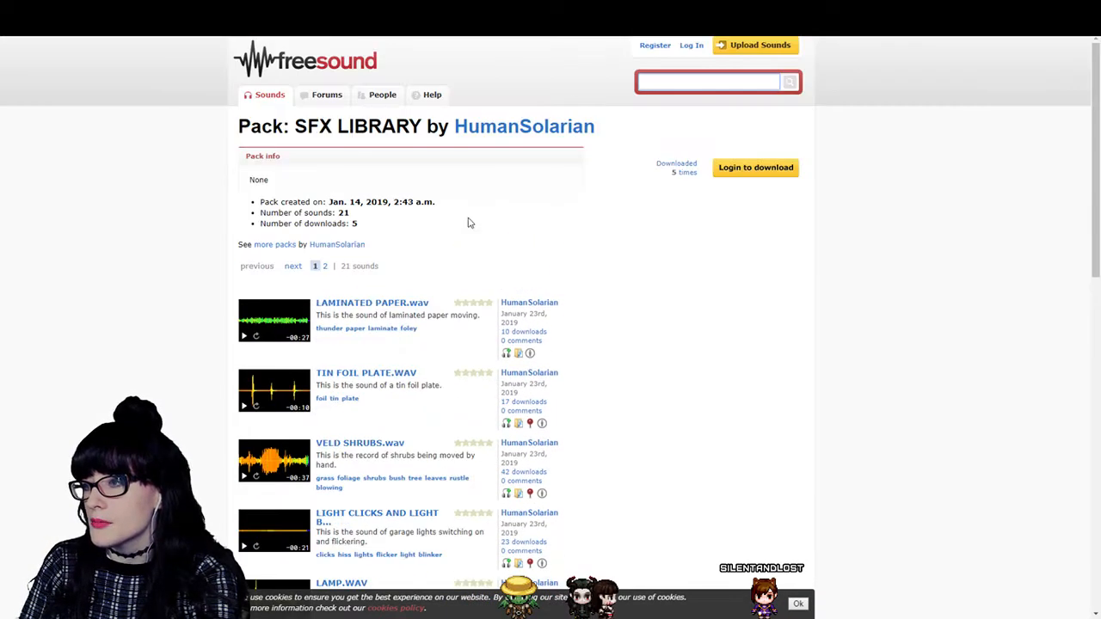
click(683, 79)
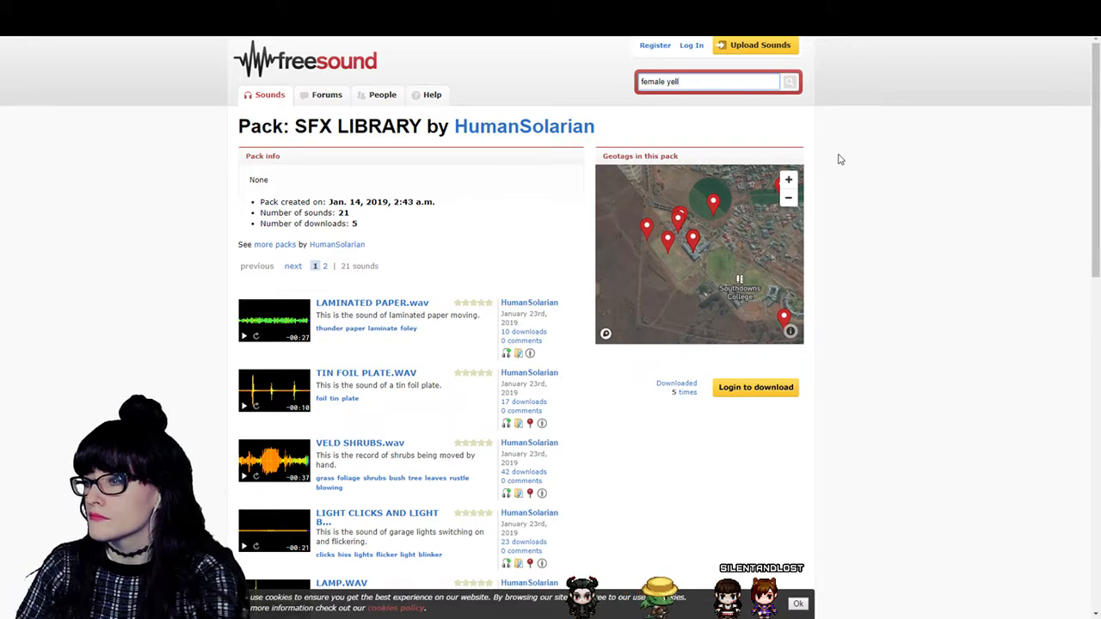
key(Return)
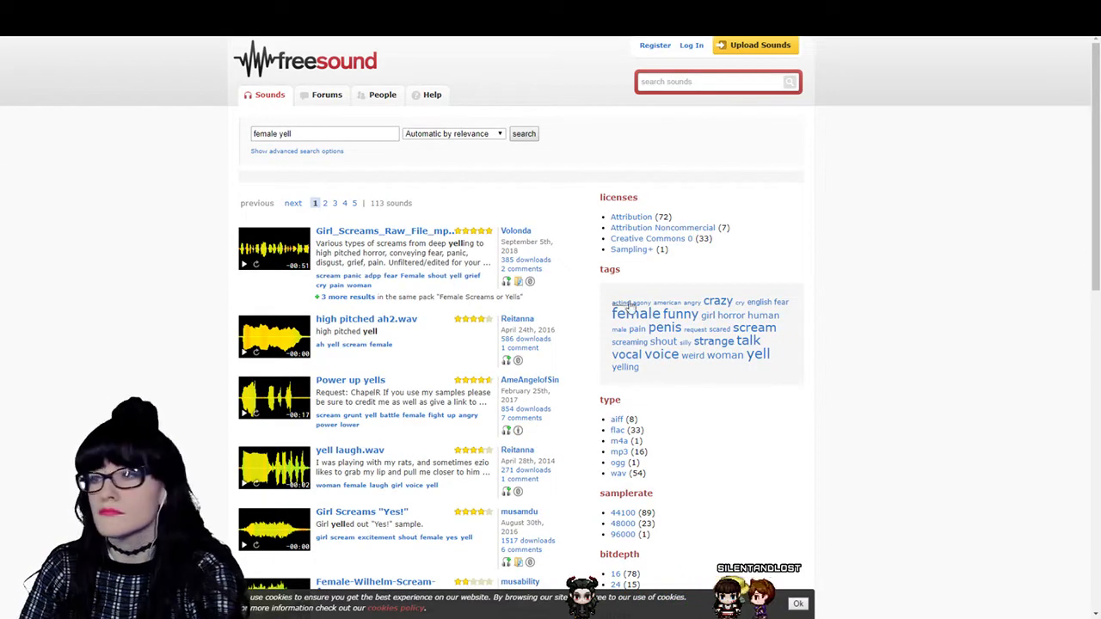
- Preview the Girl_Screams_Raw_File sound and look through the first page of female yell results for a suitable scream
click(246, 267)
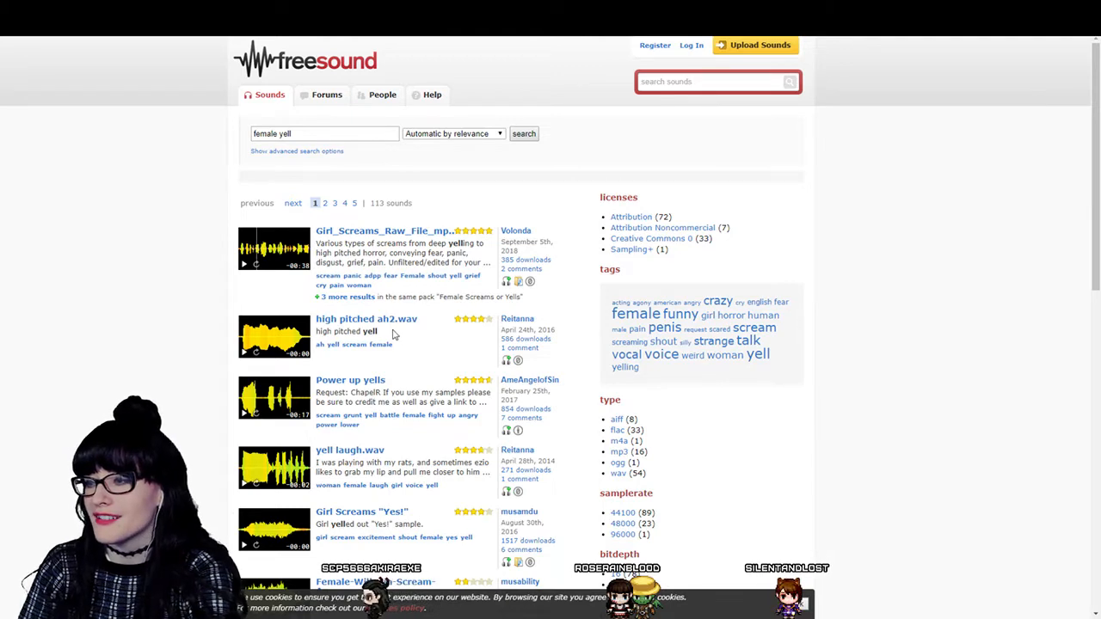
scroll(344, 292, down, 2)
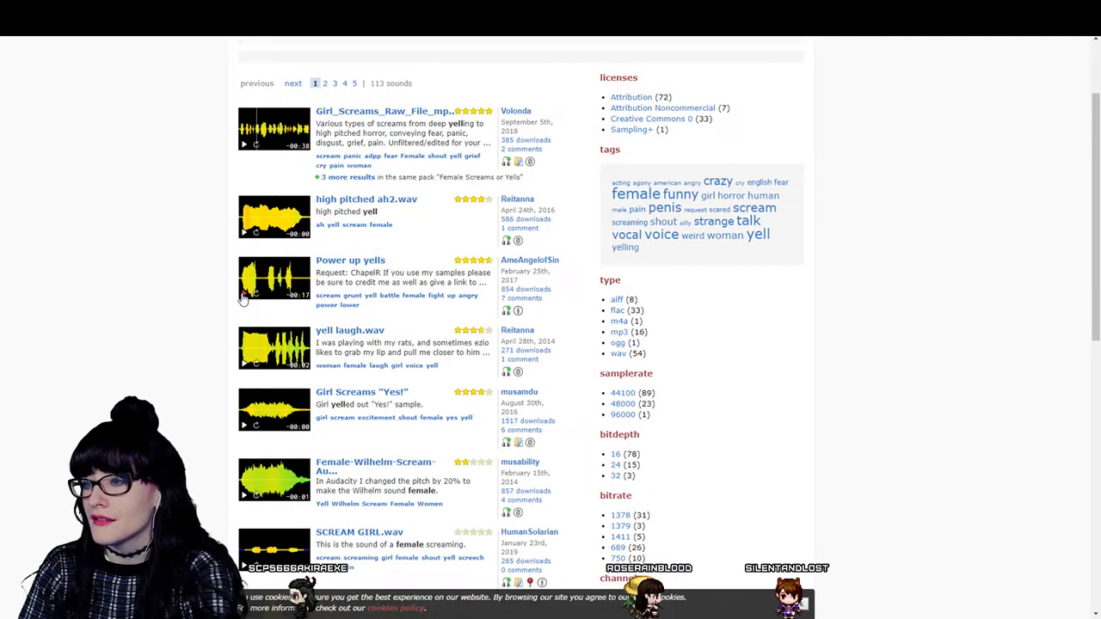
scroll(256, 361, down, 1)
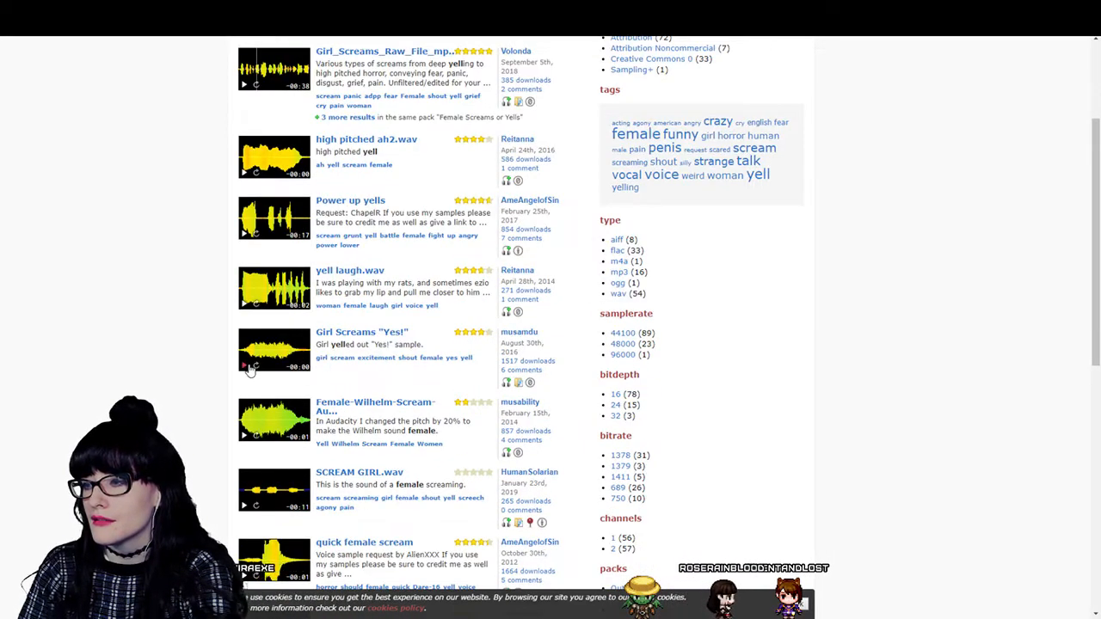
scroll(254, 412, down, 2)
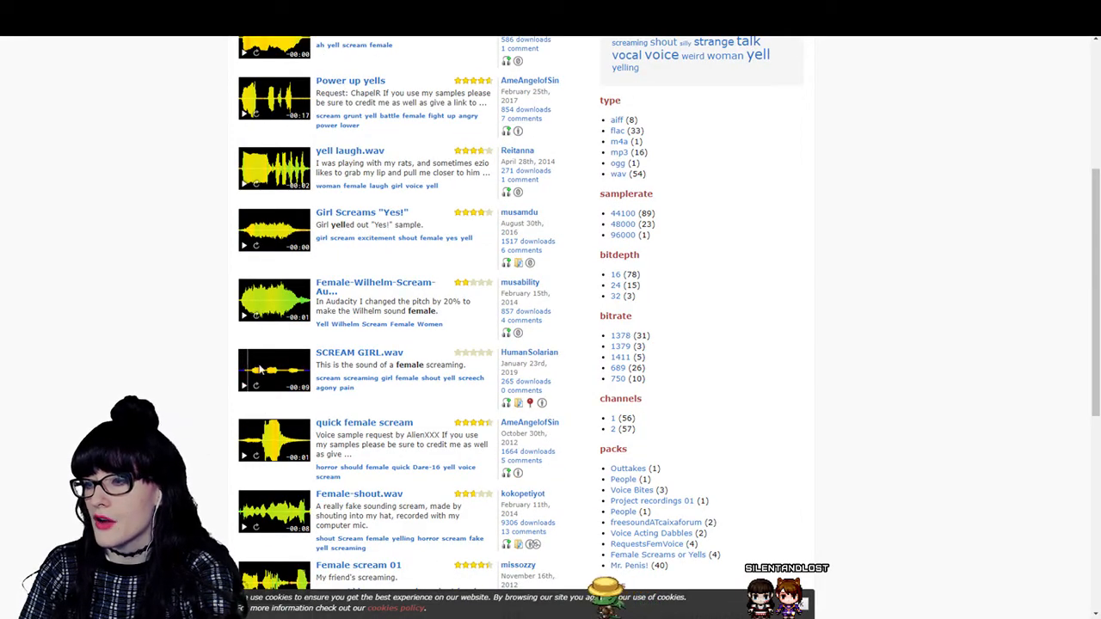
scroll(258, 369, down, 3)
scroll(377, 415, up, 5)
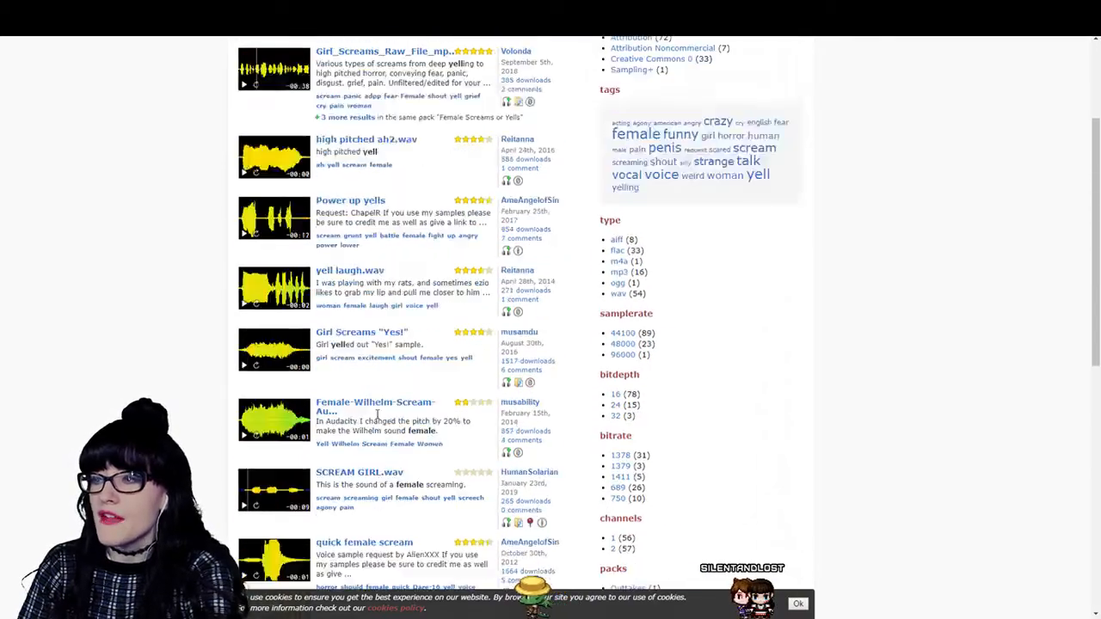
scroll(377, 344, up, 3)
scroll(352, 220, down, 2)
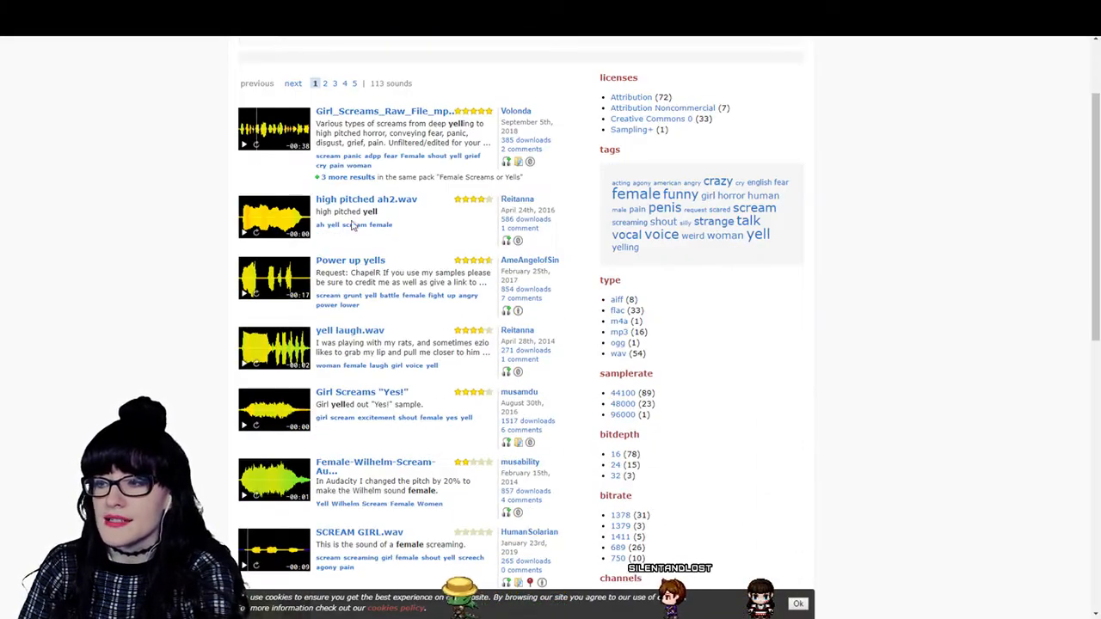
scroll(351, 224, down, 9)
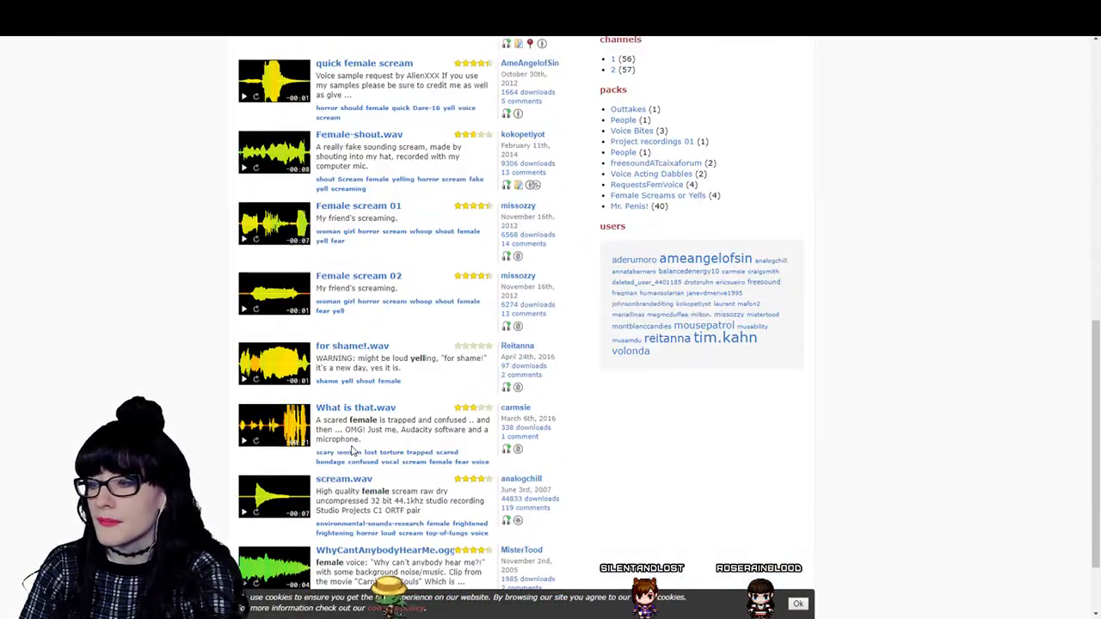
scroll(344, 412, down, 2)
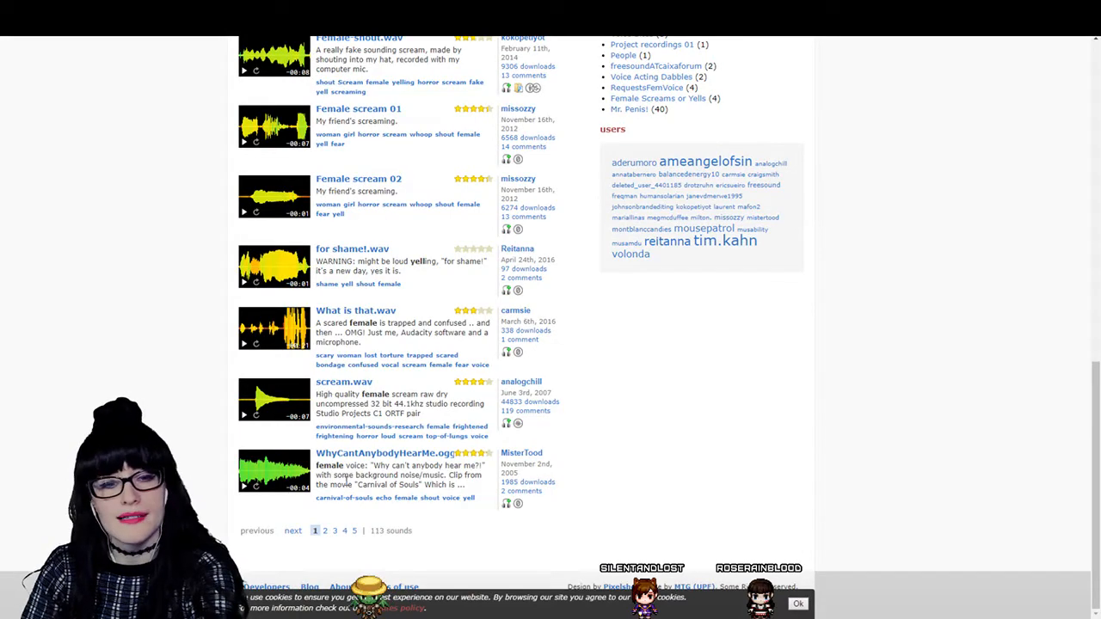
scroll(353, 398, up, 10)
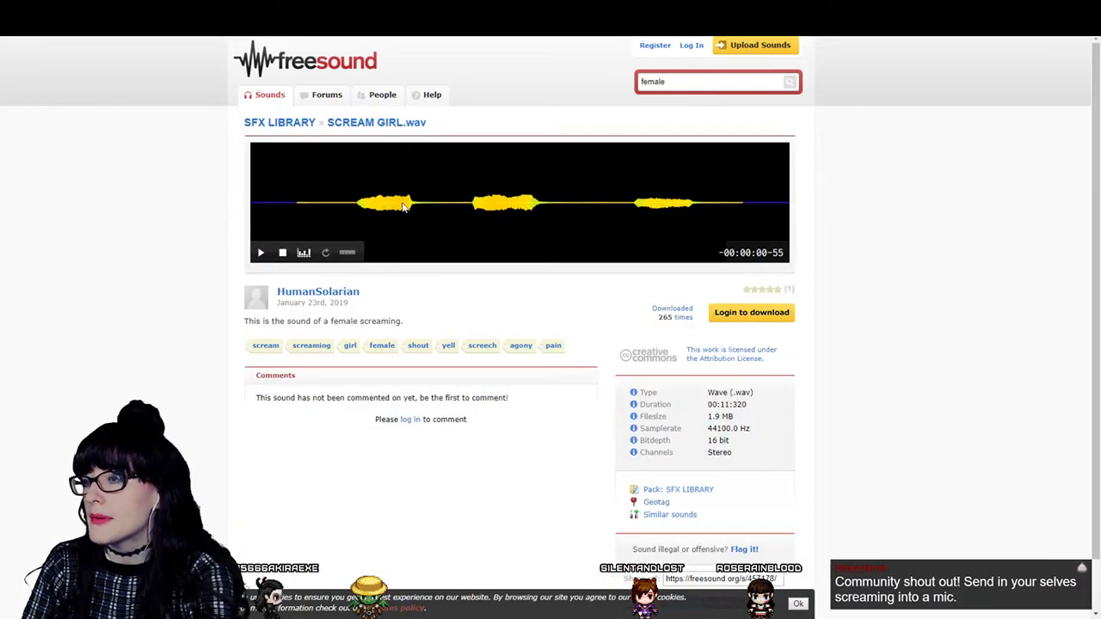
- Return to the SCREAM GIRL.wav page, replay part of the recording from mid-waveform, and review the sound's details
click(383, 225)
click(543, 204)
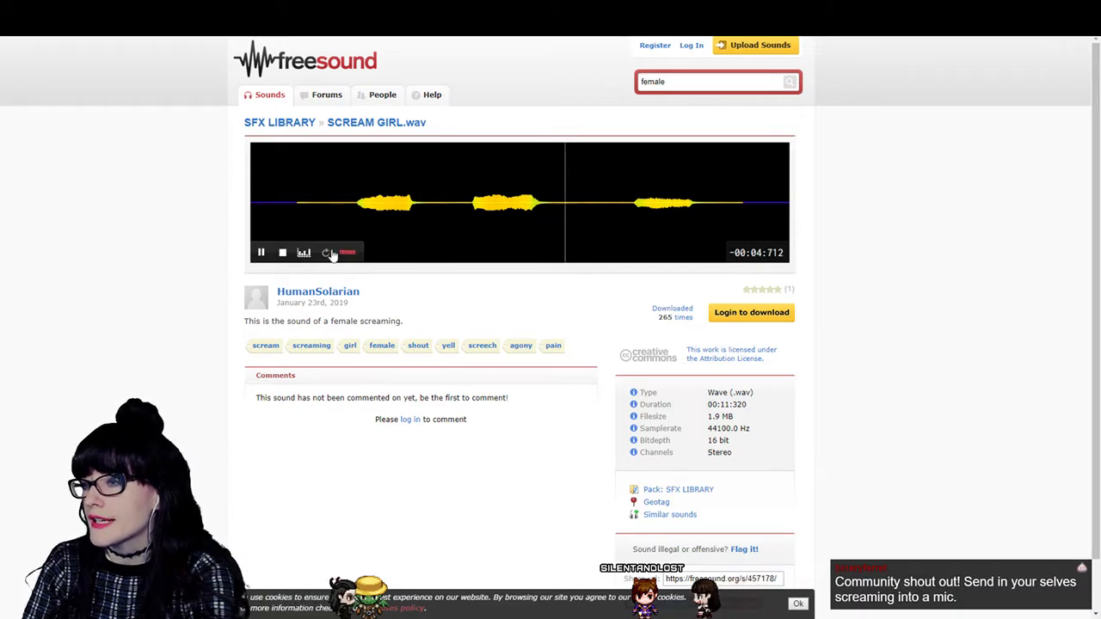
click(261, 252)
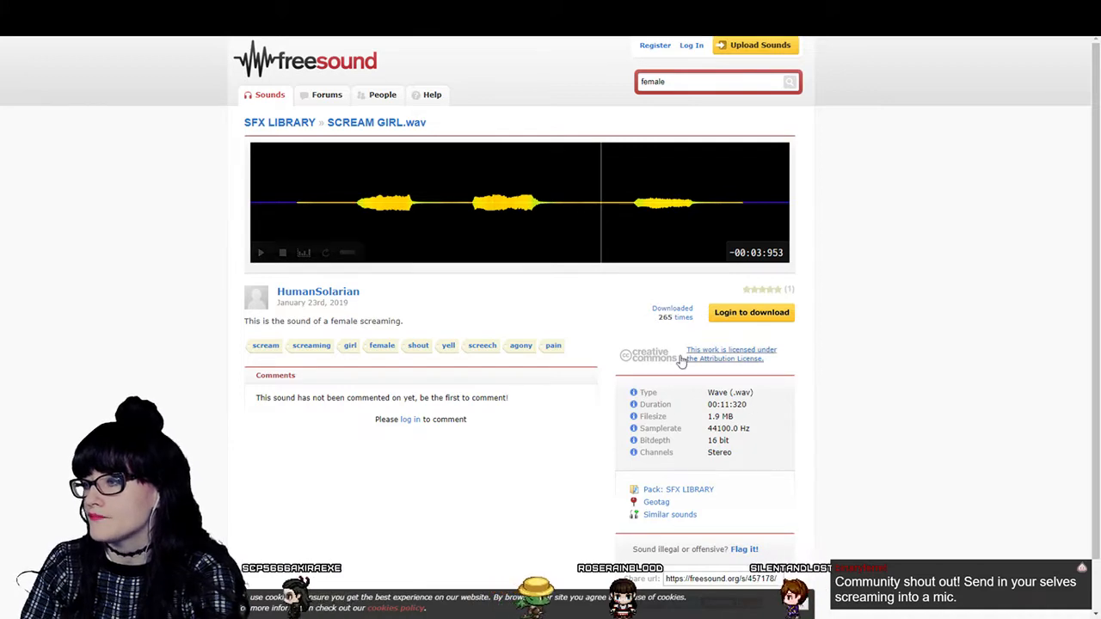
scroll(534, 377, down, 1)
scroll(545, 378, up, 1)
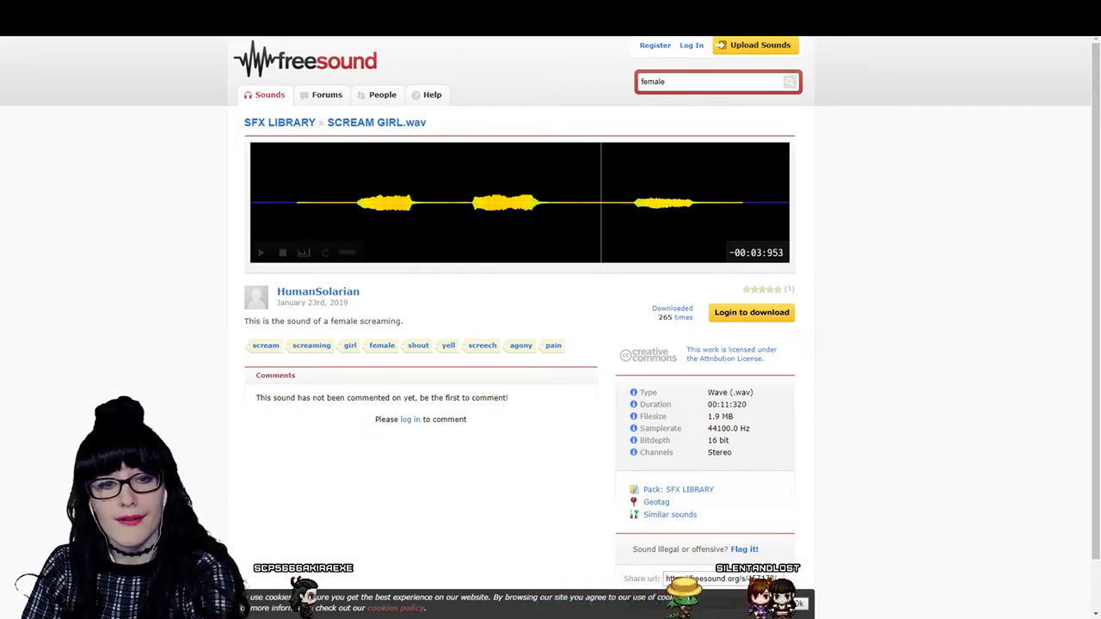
- Switch to the online Audio Converter and set the scream-girl WAV file's output to m4a at Best quality, 256 kbps
key(alt+Tab)
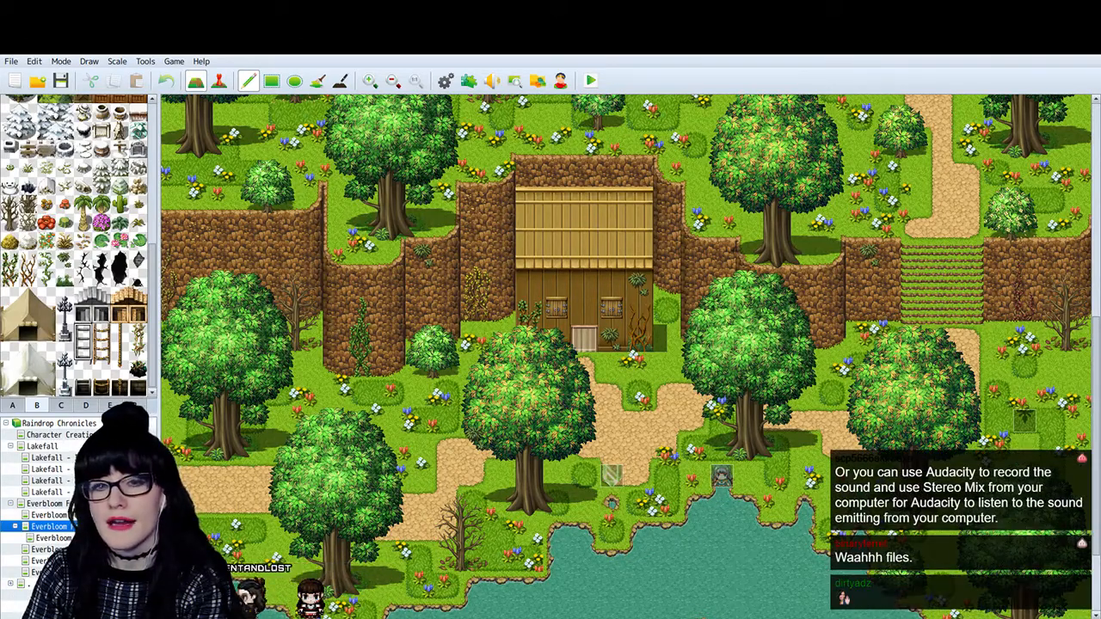
key(alt+Tab)
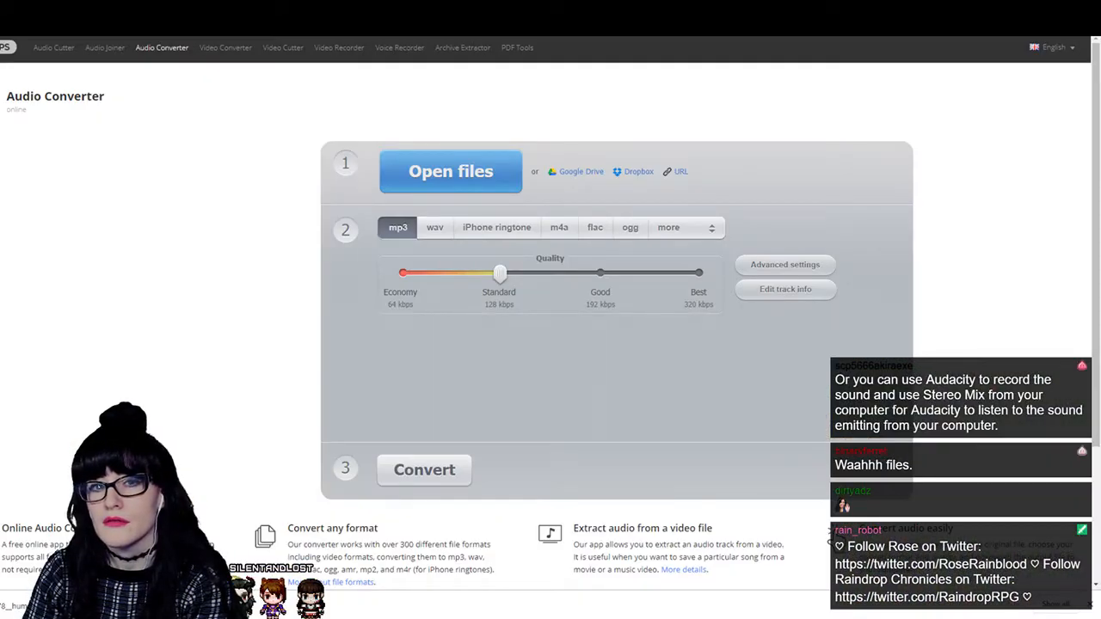
key(alt+Tab)
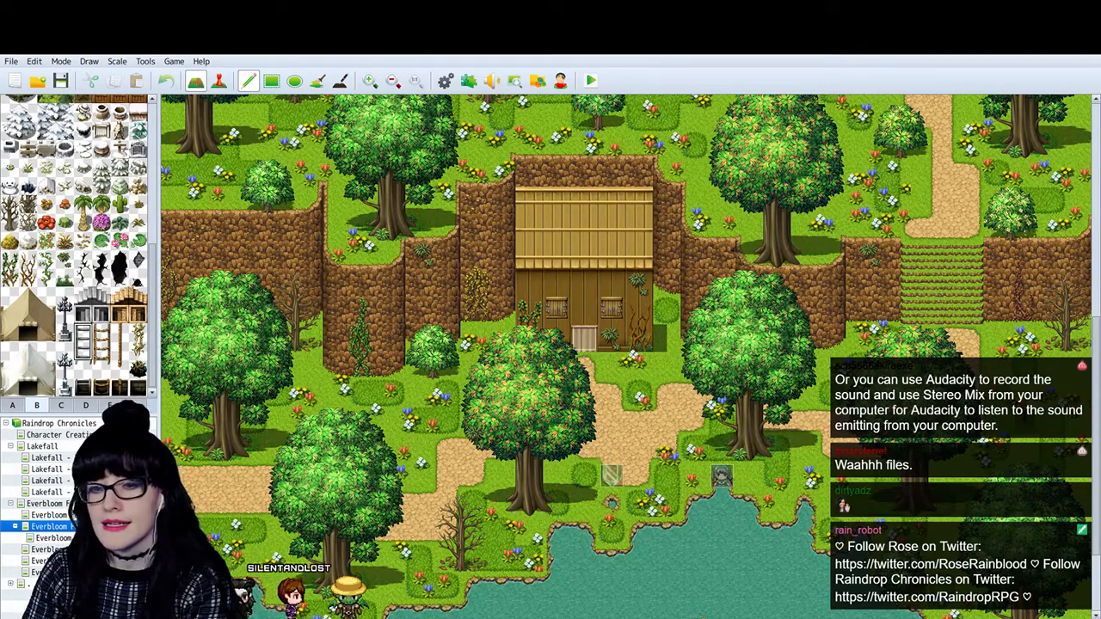
key(alt+Tab)
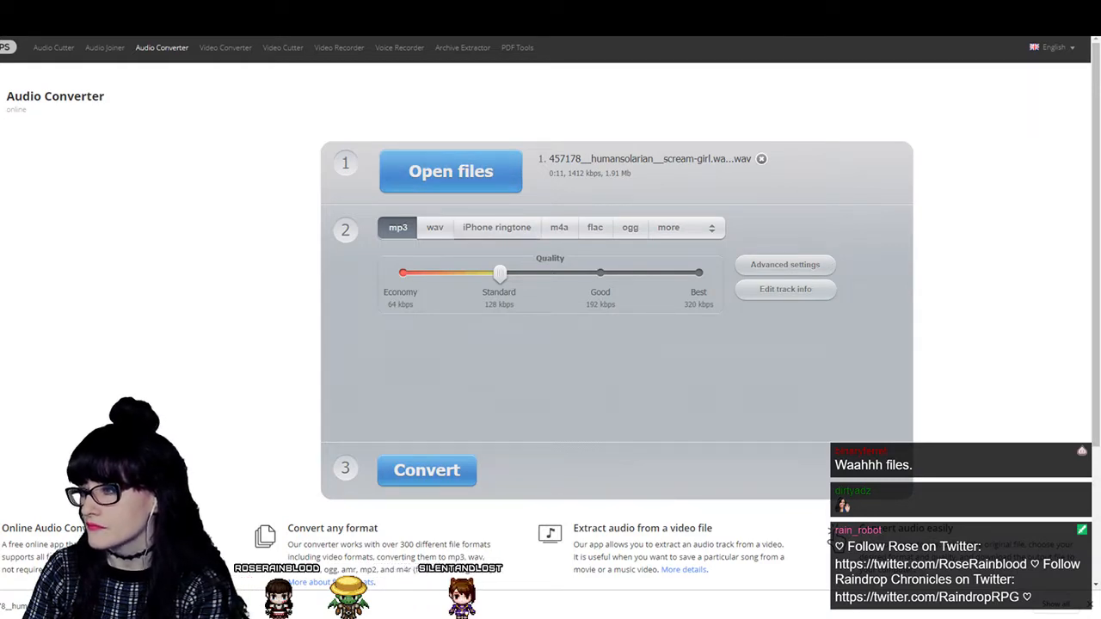
click(560, 232)
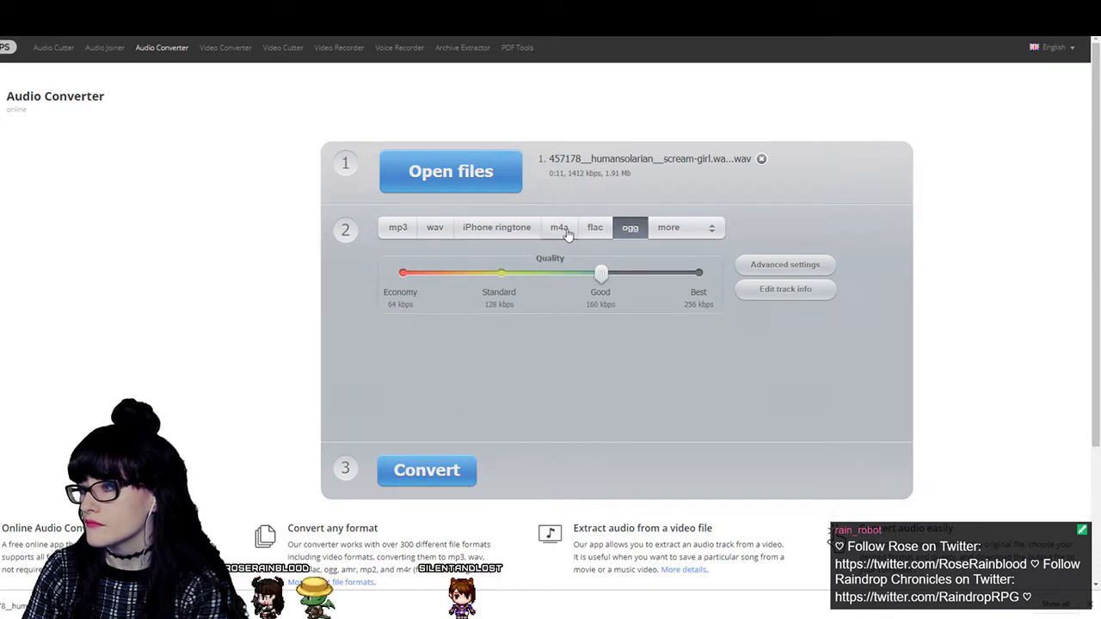
click(625, 231)
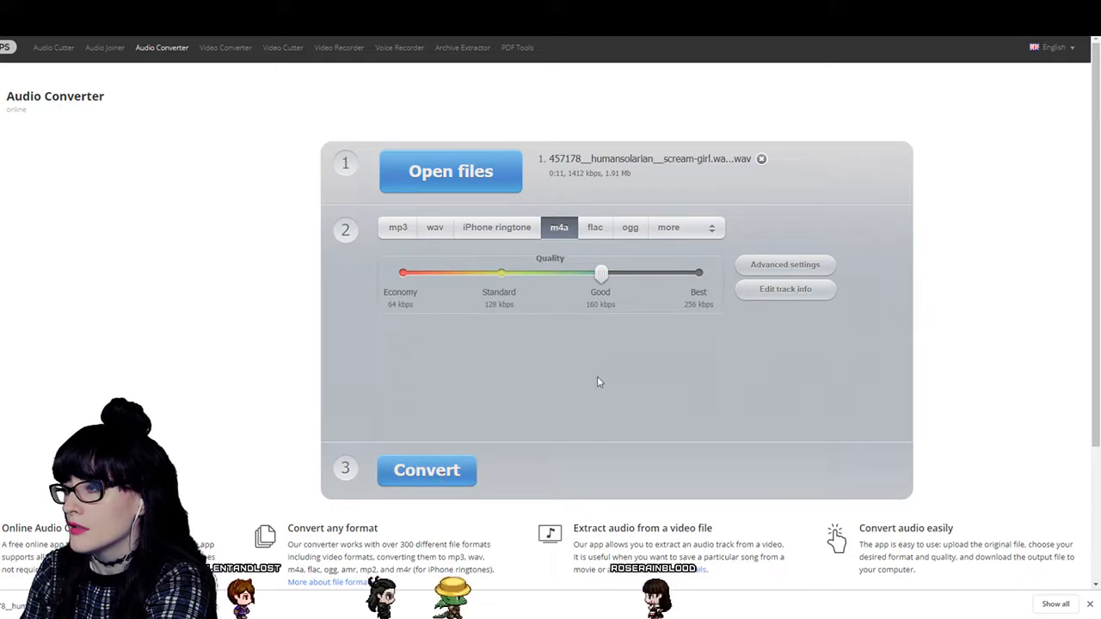
drag(602, 273, 700, 274)
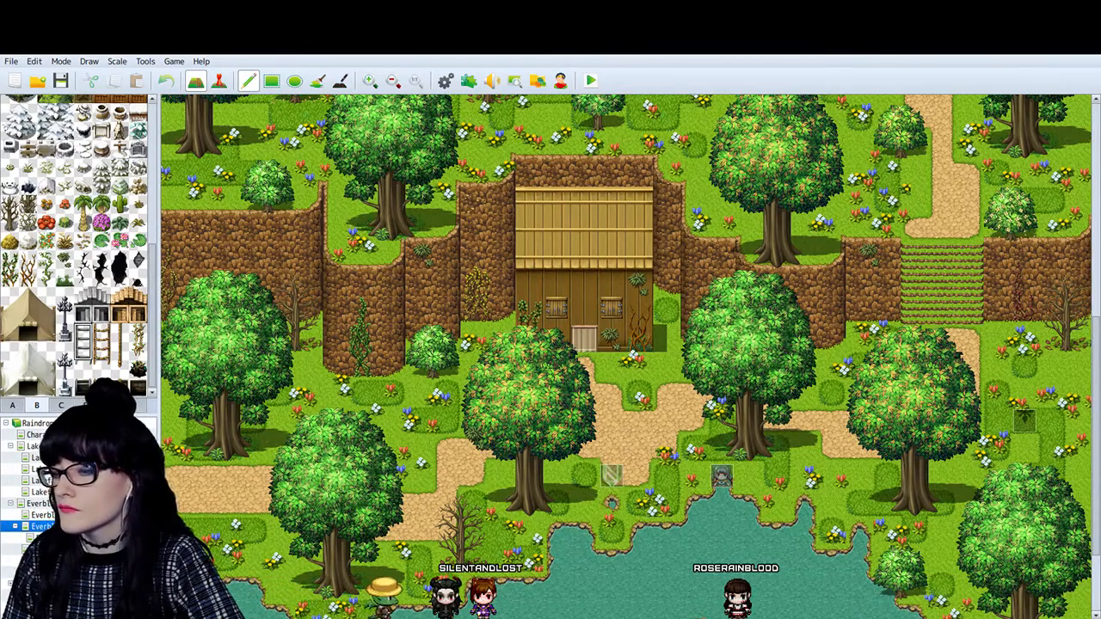
- View the cabin's exterior on the Everbloom map, and switch to the raindroprpg Instagram profile in the web browser
scroll(447, 408, up, 1)
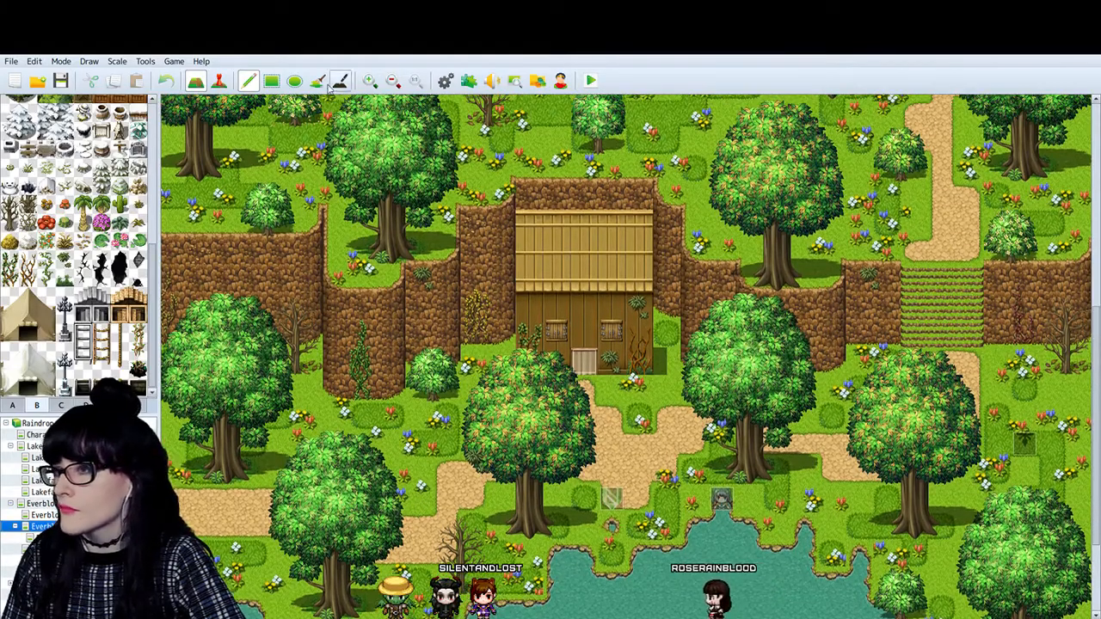
key(F6)
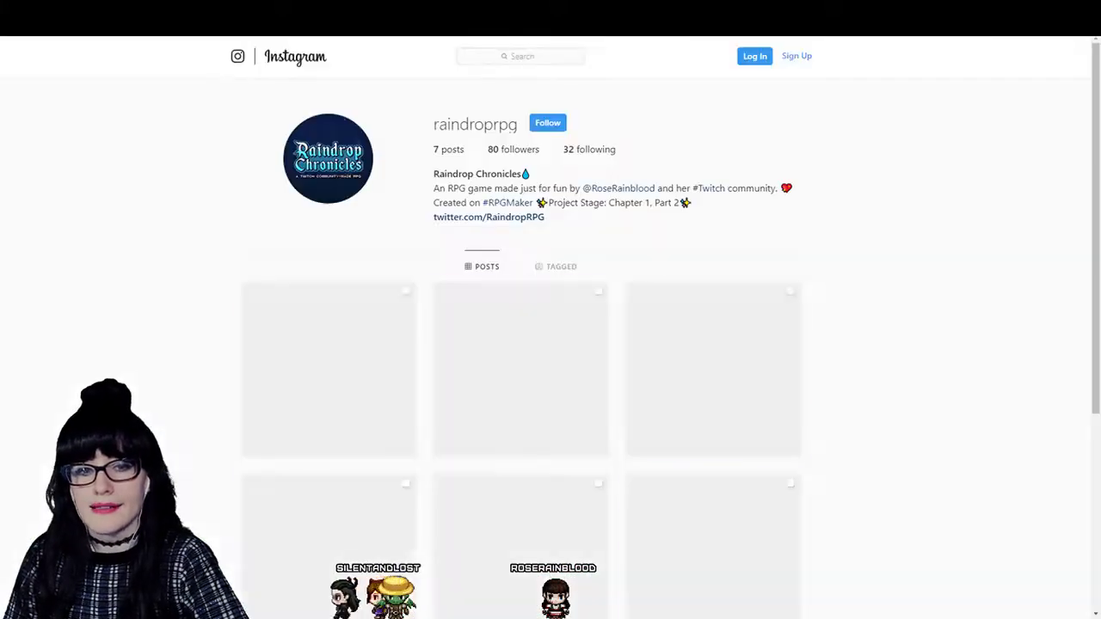
- Open the Chapter 1, Part 1 post on the raindroprpg profile and read its story slides about the scream and the little girl
scroll(521, 344, down, 2)
click(521, 442)
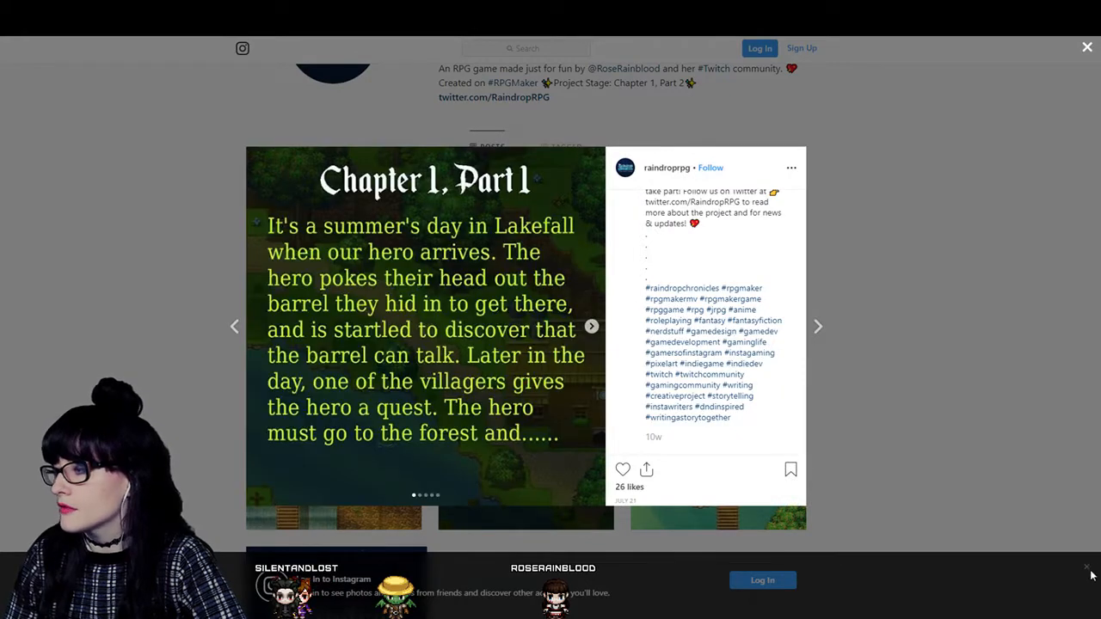
click(1086, 568)
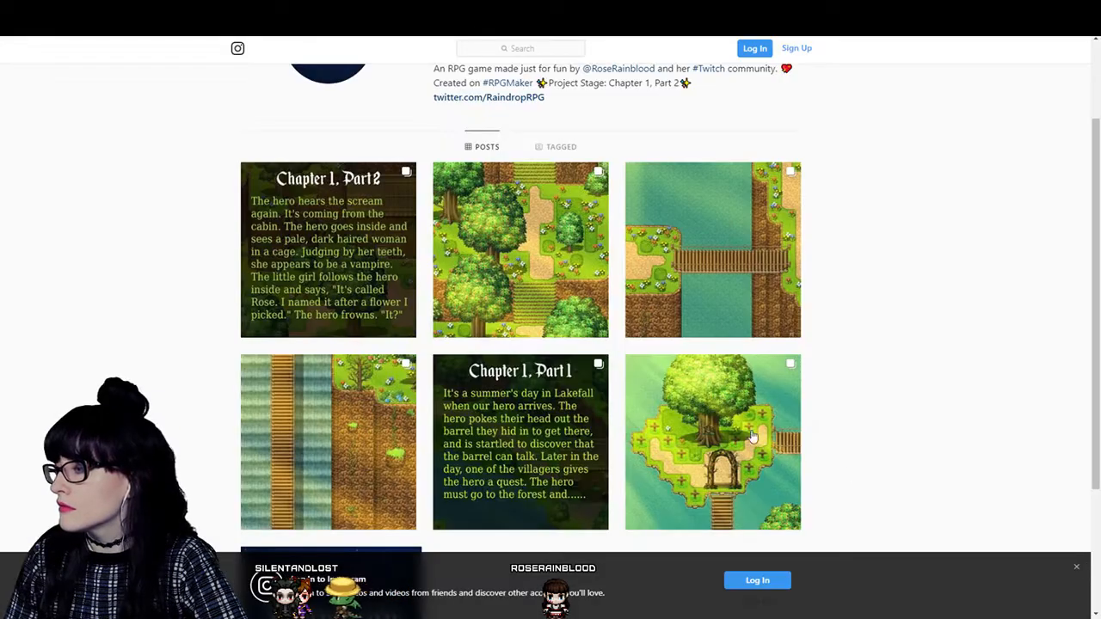
click(522, 464)
click(592, 329)
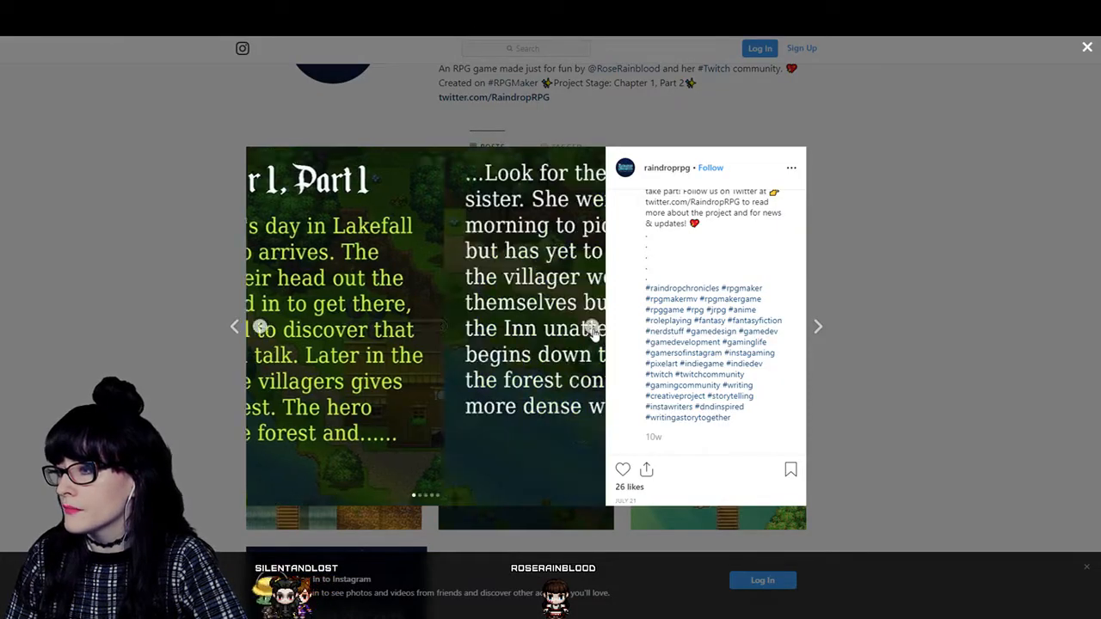
click(592, 328)
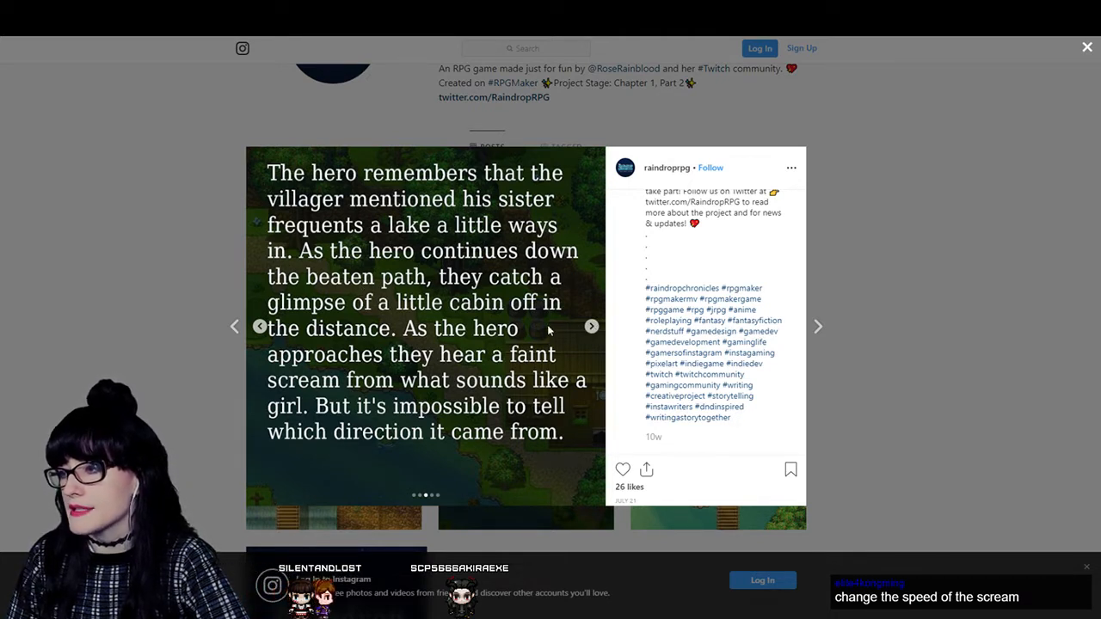
click(591, 328)
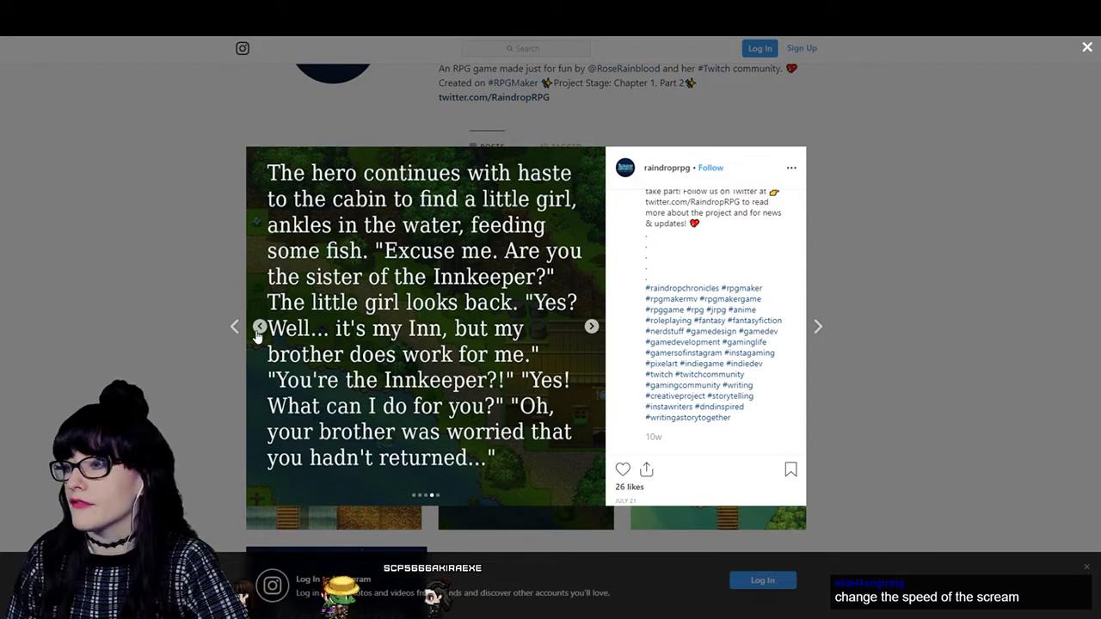
click(259, 331)
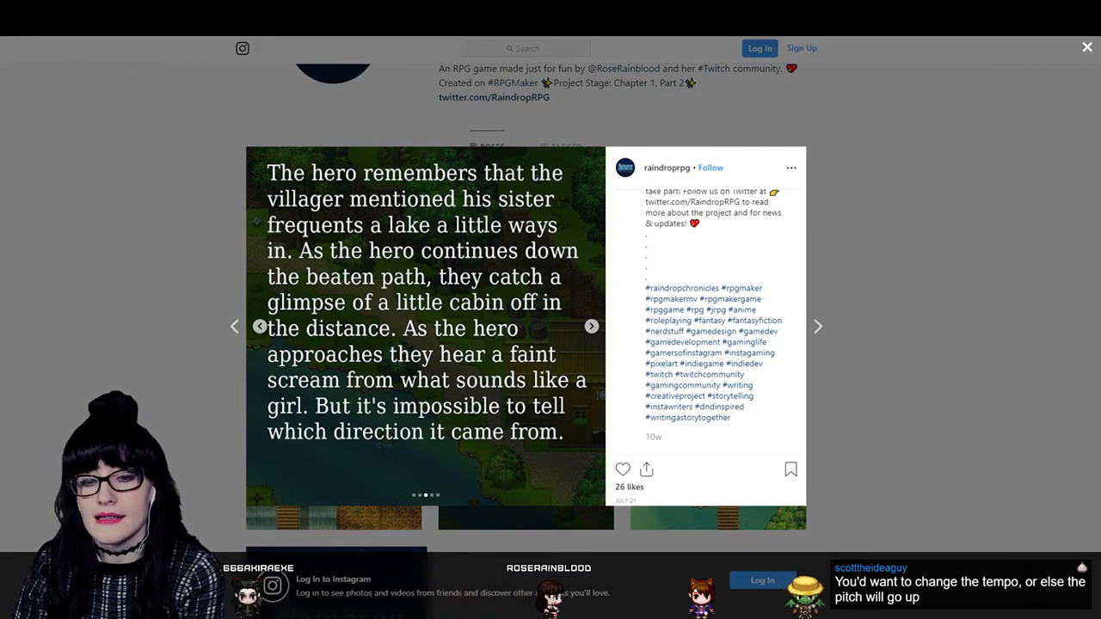
- Switch to RPG Maker MV and examine the Silent Haven map from the northern stairs down to the cabin and lake
key(alt+Tab)
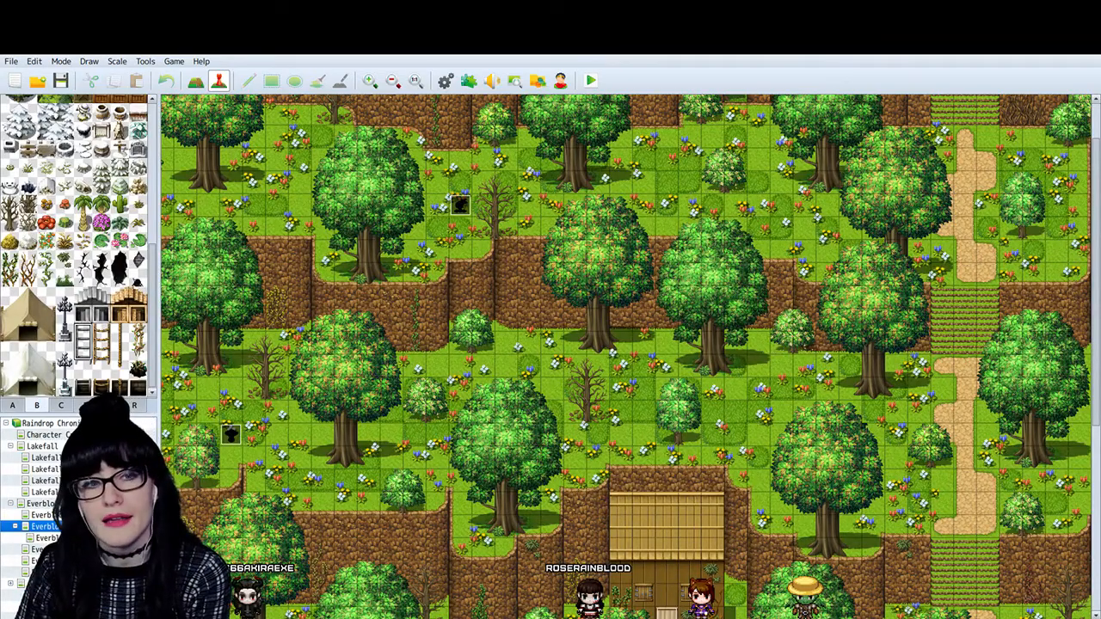
scroll(630, 356, down, 5)
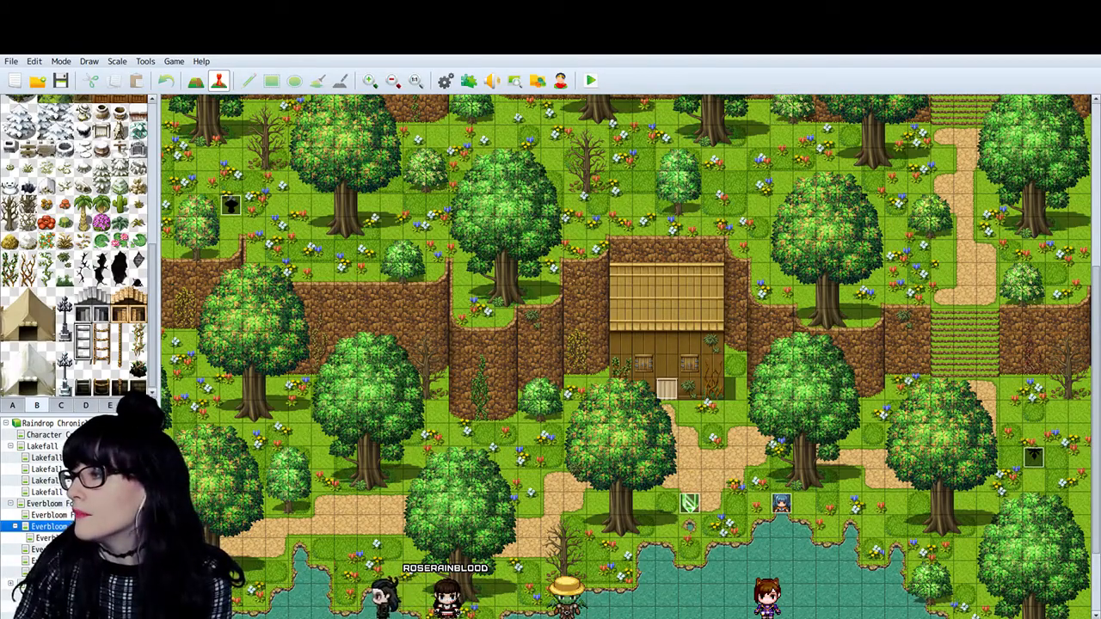
scroll(627, 356, up, 7)
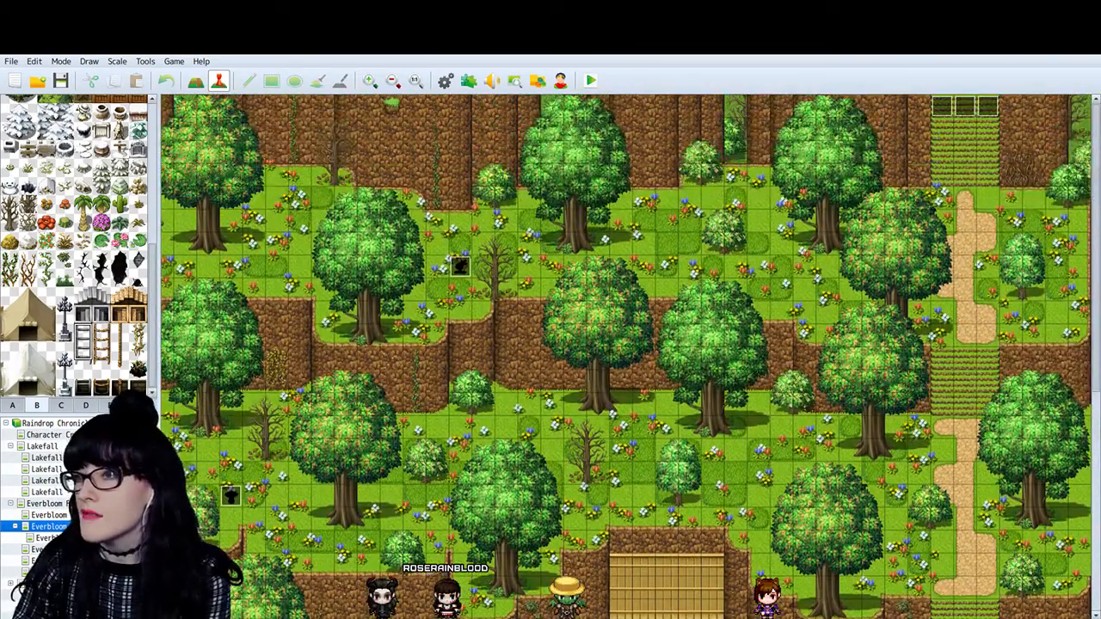
click(393, 80)
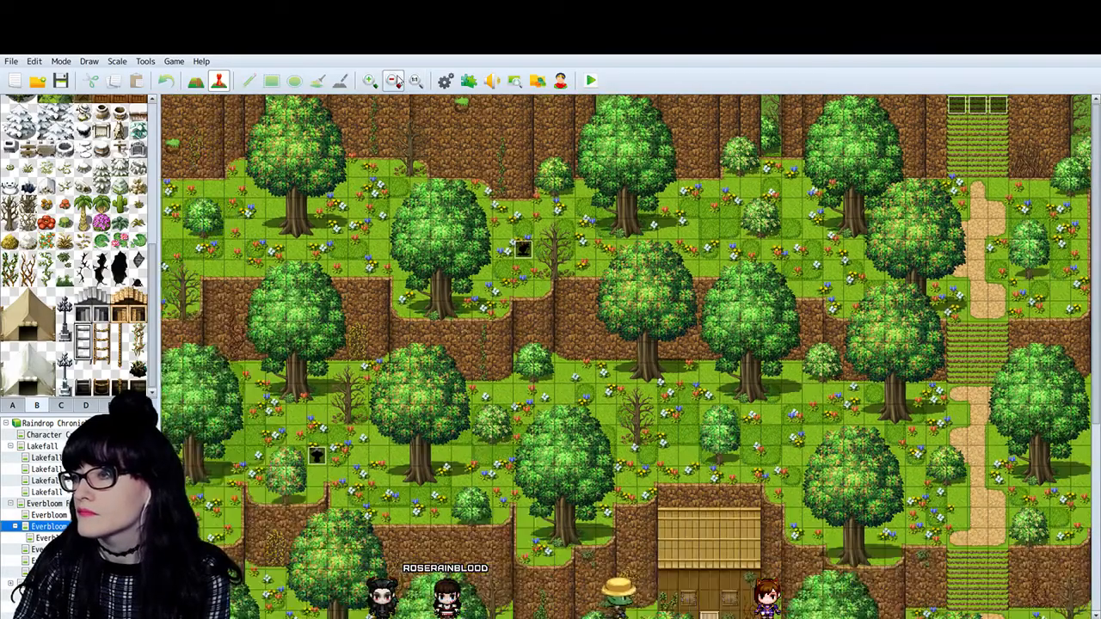
scroll(966, 417, down, 2)
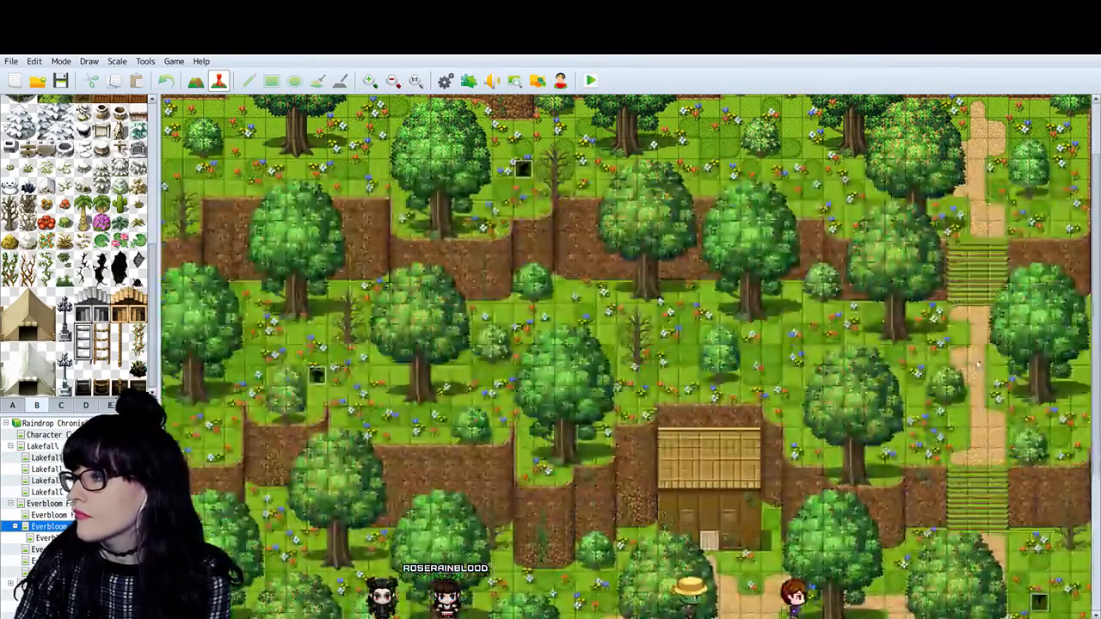
scroll(966, 416, up, 2)
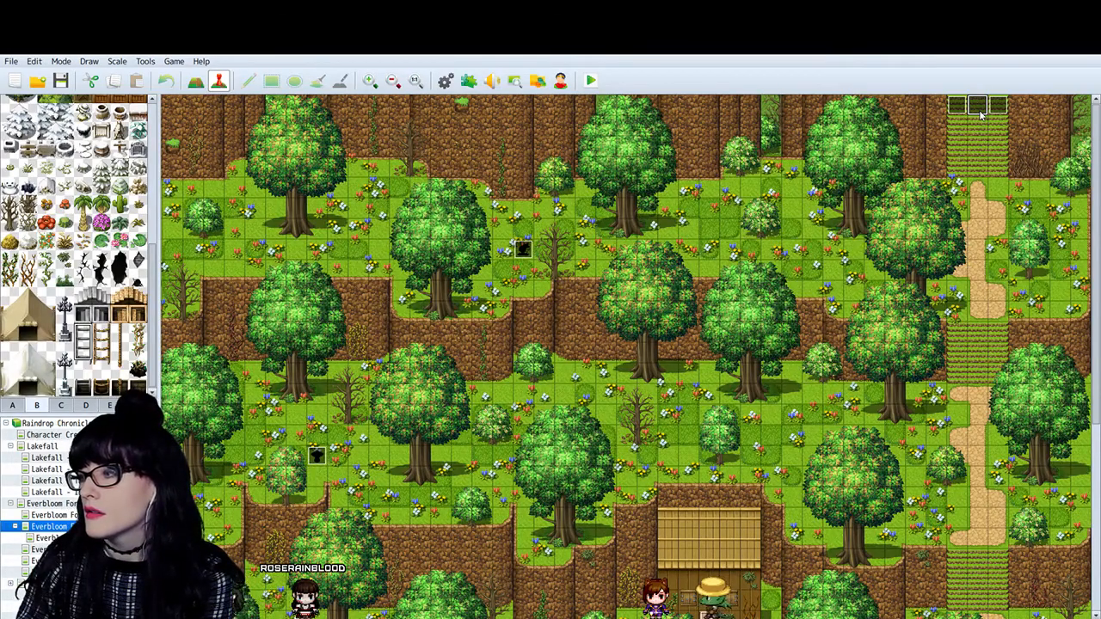
scroll(983, 140, down, 4)
scroll(1030, 370, up, 4)
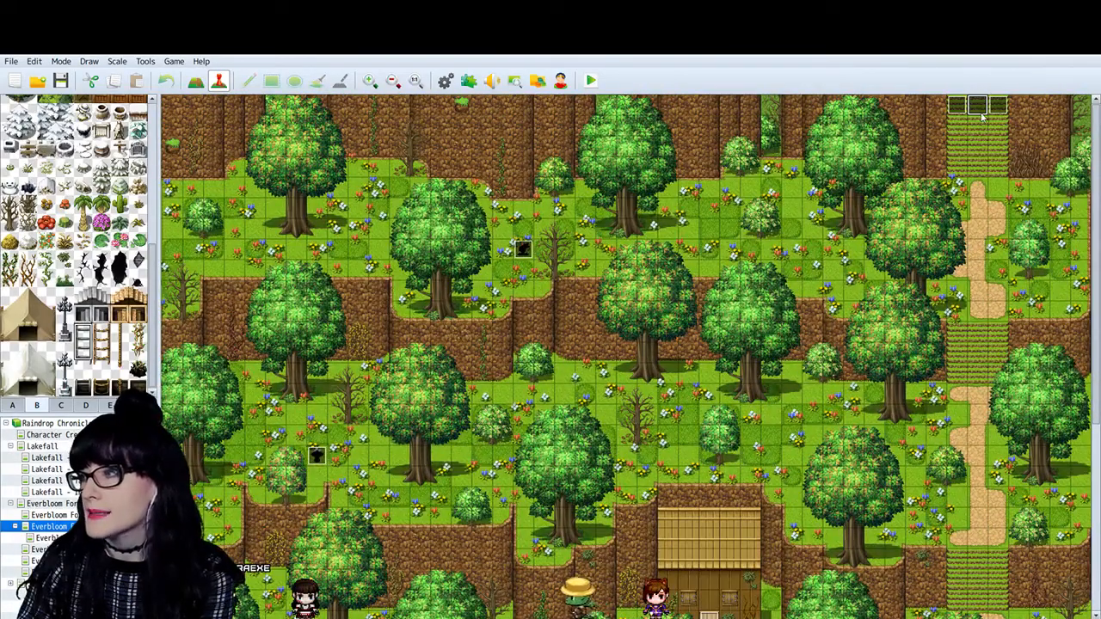
scroll(947, 344, down, 3)
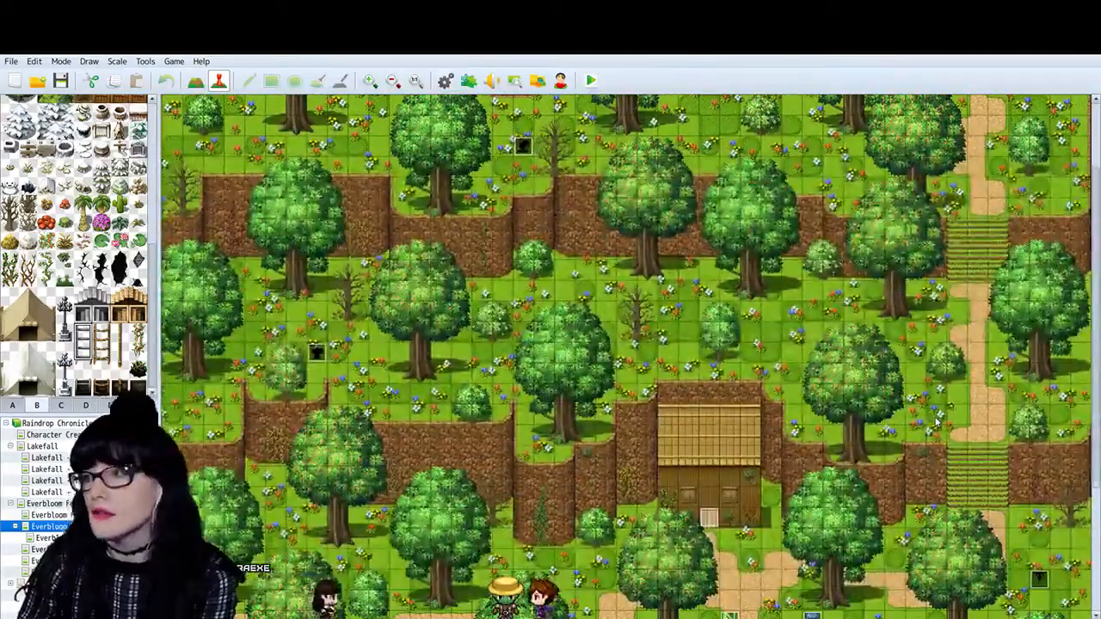
scroll(936, 421, up, 3)
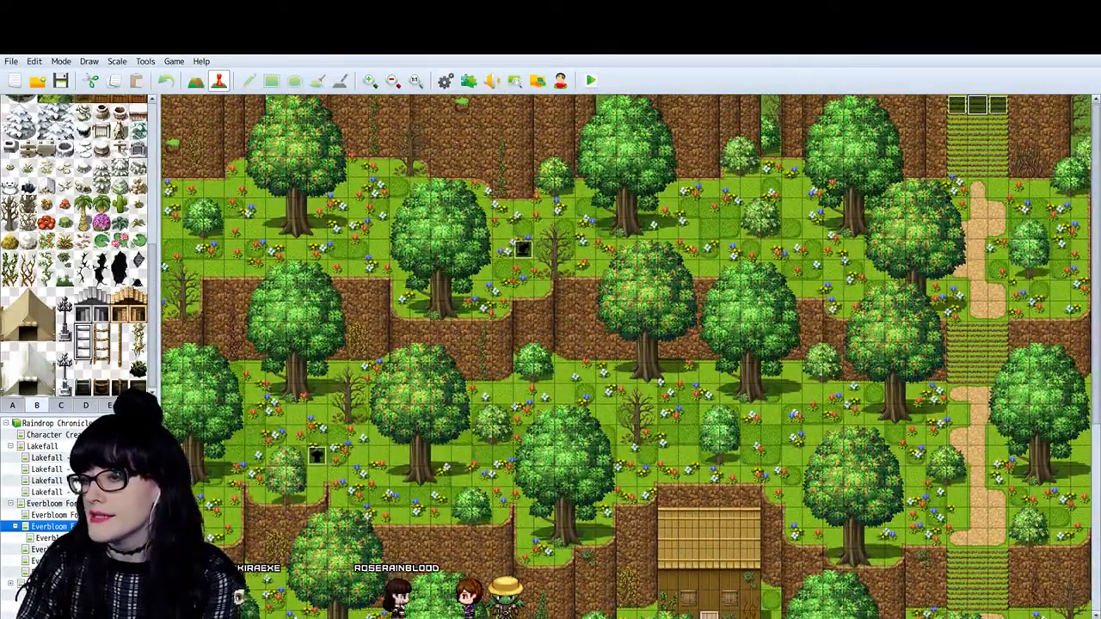
- On the Everbloom Forest map that leads to Silent Haven, open the middle transfer event on the southeastern stairs and review its commands
click(55, 515)
scroll(828, 510, down, 1)
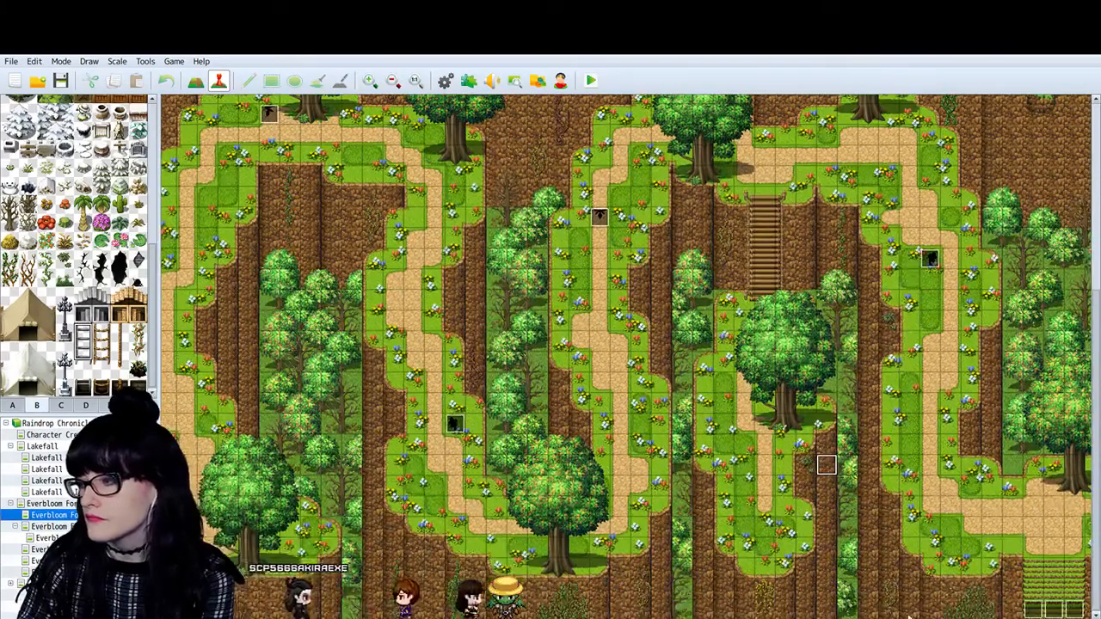
scroll(828, 510, right, 2)
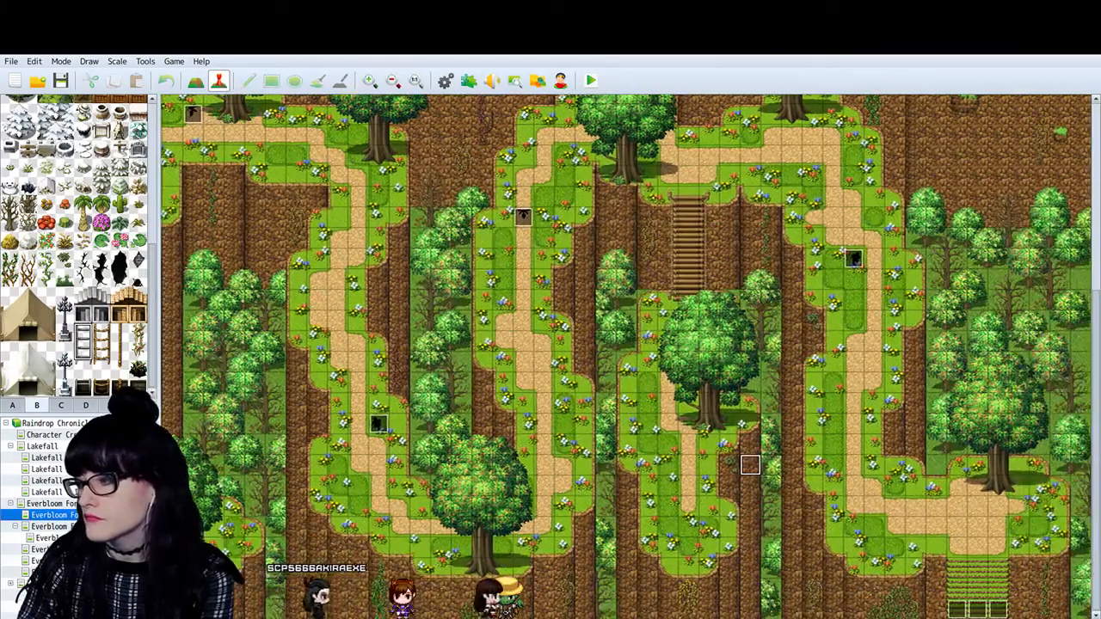
double_click(984, 609)
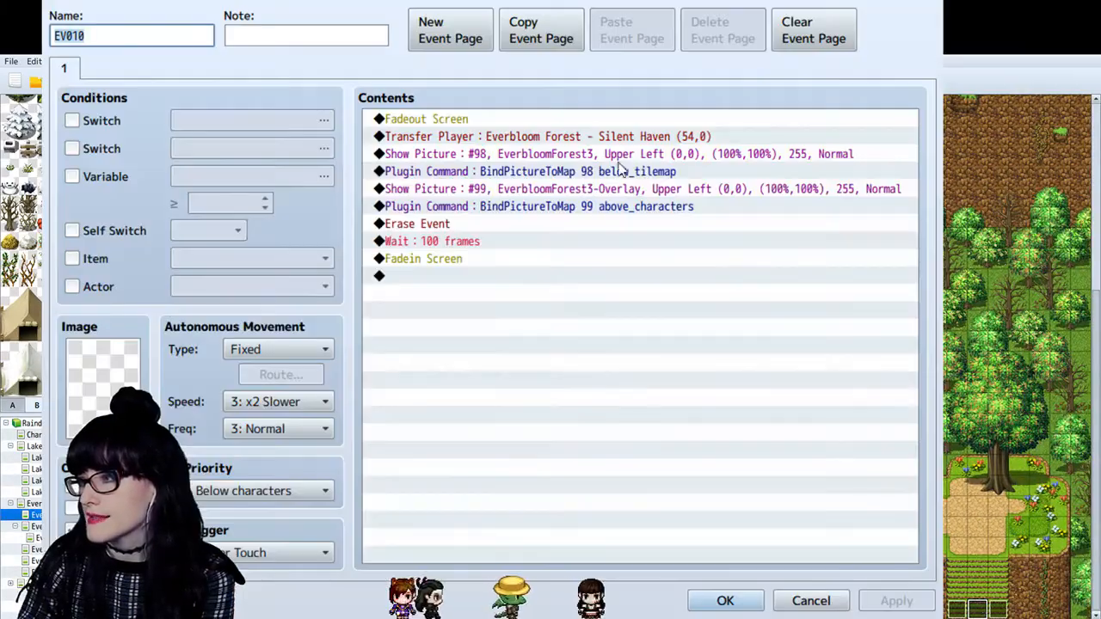
click(527, 136)
click(478, 223)
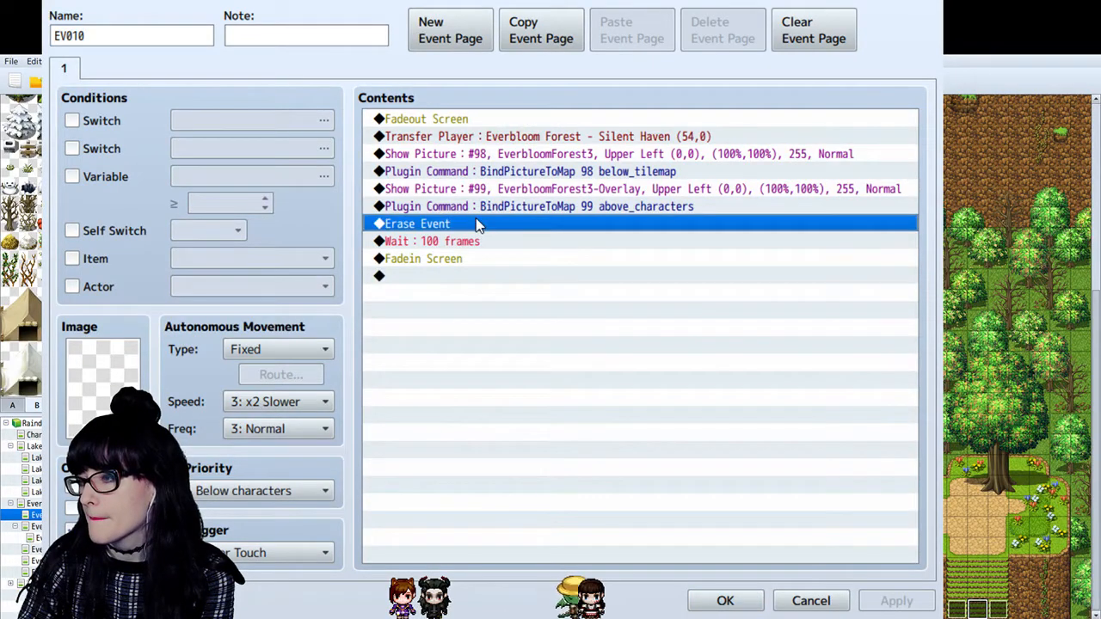
click(455, 260)
click(462, 277)
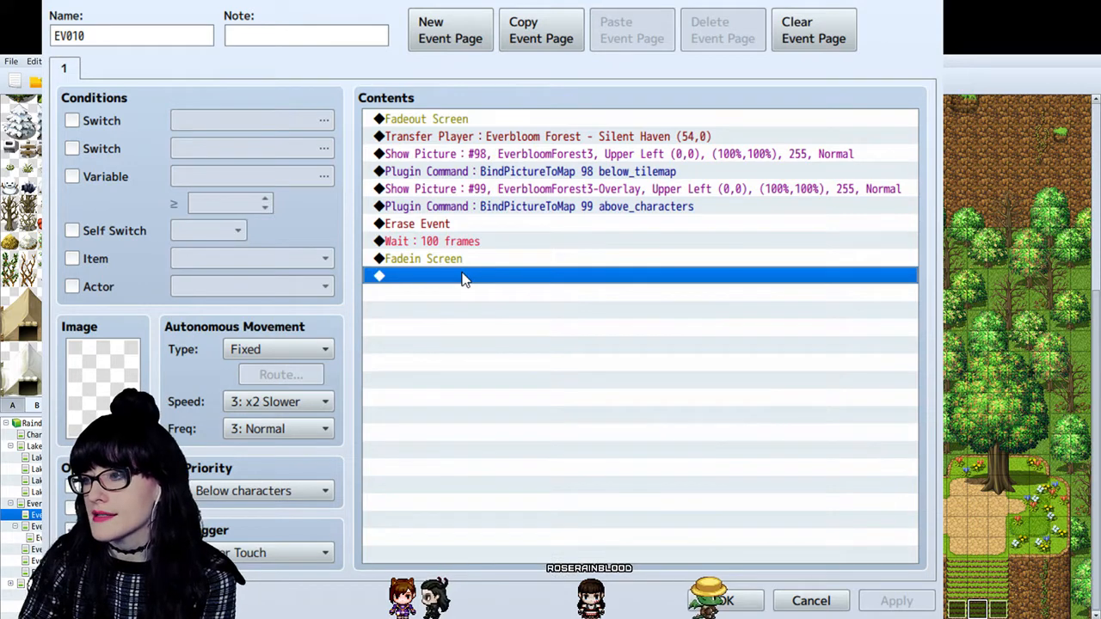
- Add a Play SE command for RoseStream (90, 100, 0) after Fadein Screen in the transfer event and save the event
double_click(462, 274)
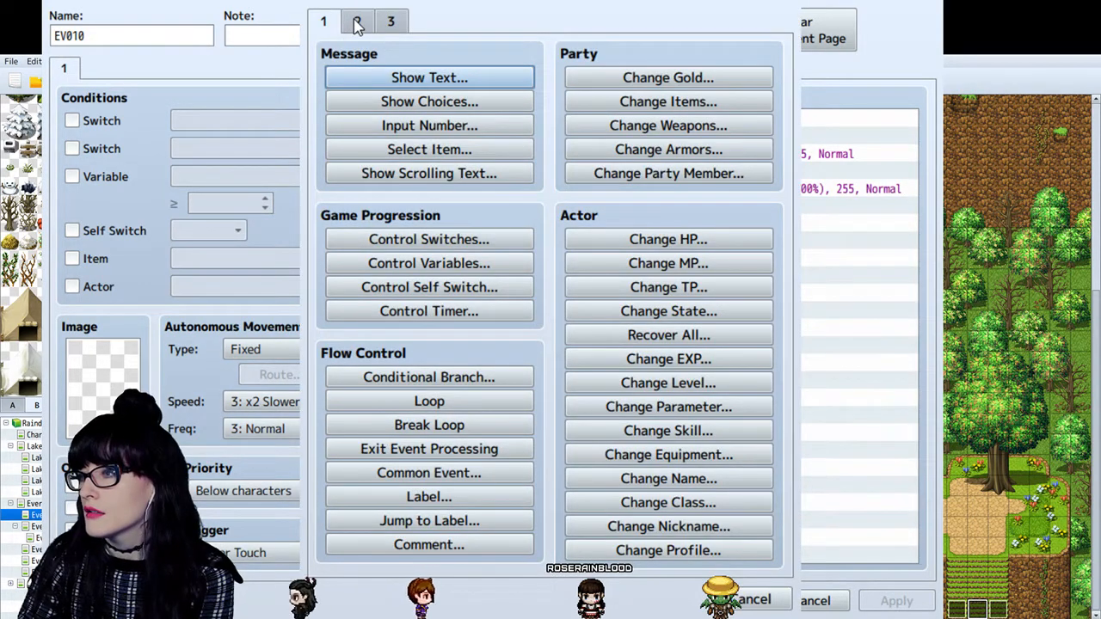
click(357, 24)
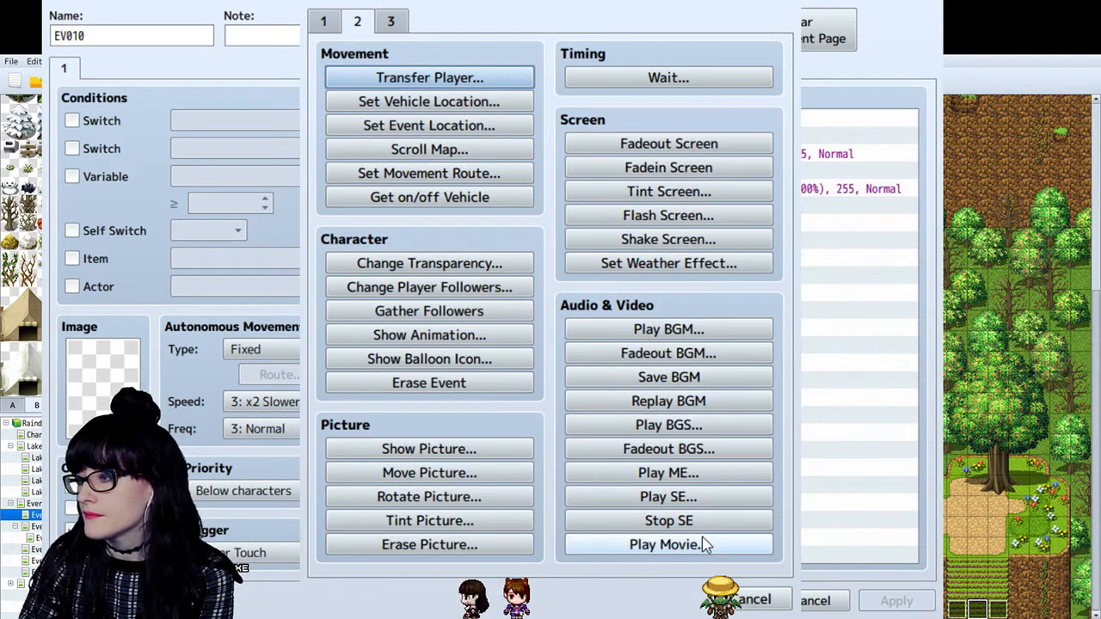
click(672, 499)
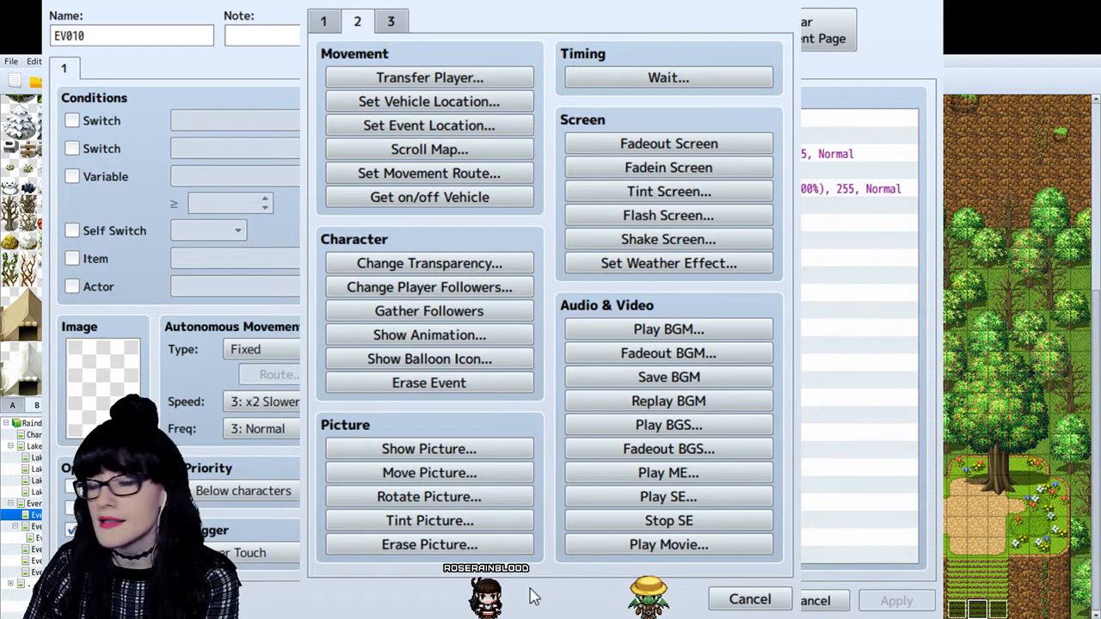
click(576, 521)
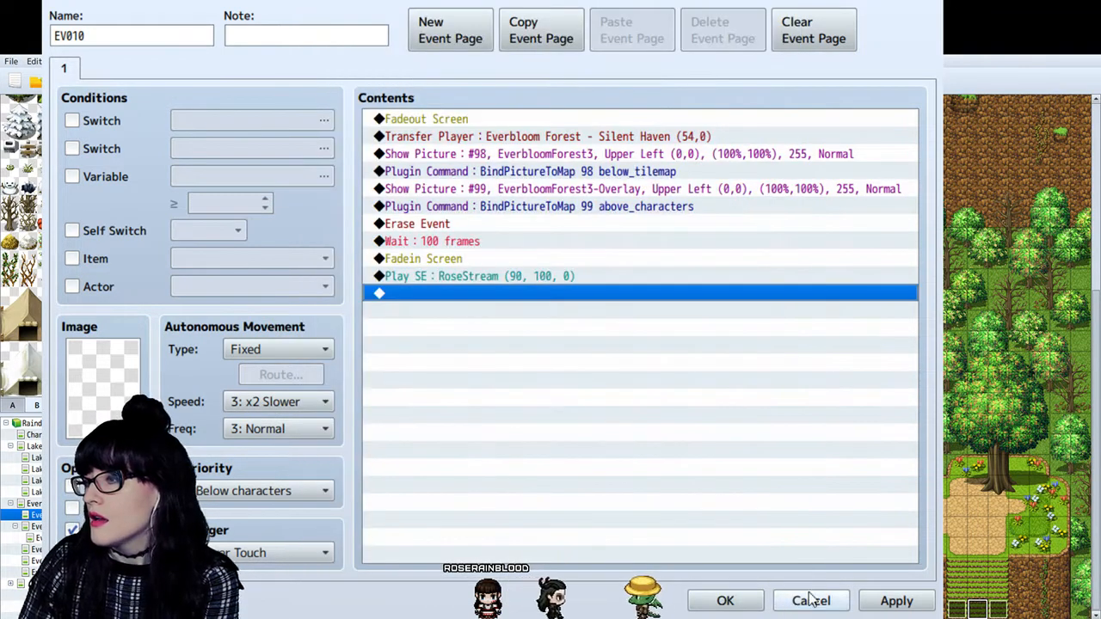
click(894, 602)
click(723, 600)
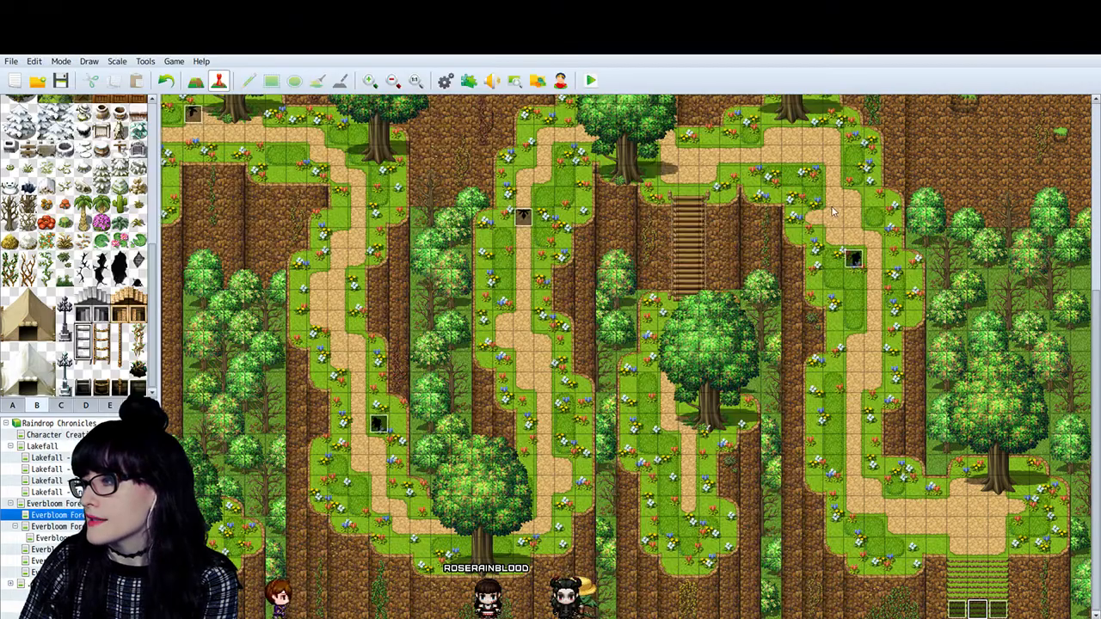
- Return to the Silent Haven map, open the blue-haired girl's event by the lake, and review its Innkeeper dialogue choices
click(85, 527)
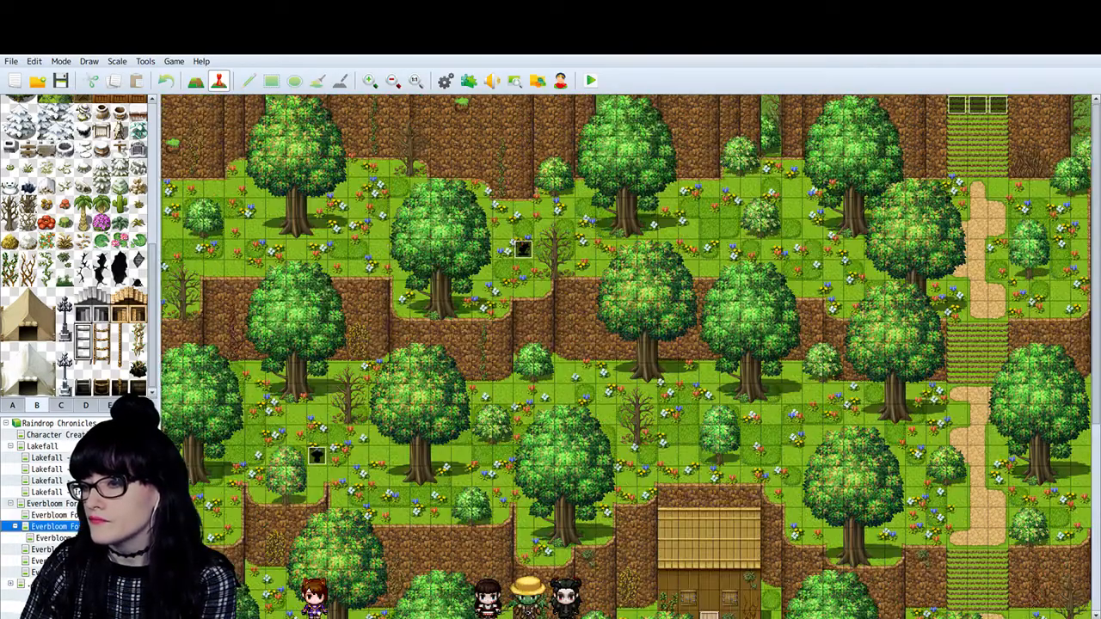
scroll(812, 471, down, 10)
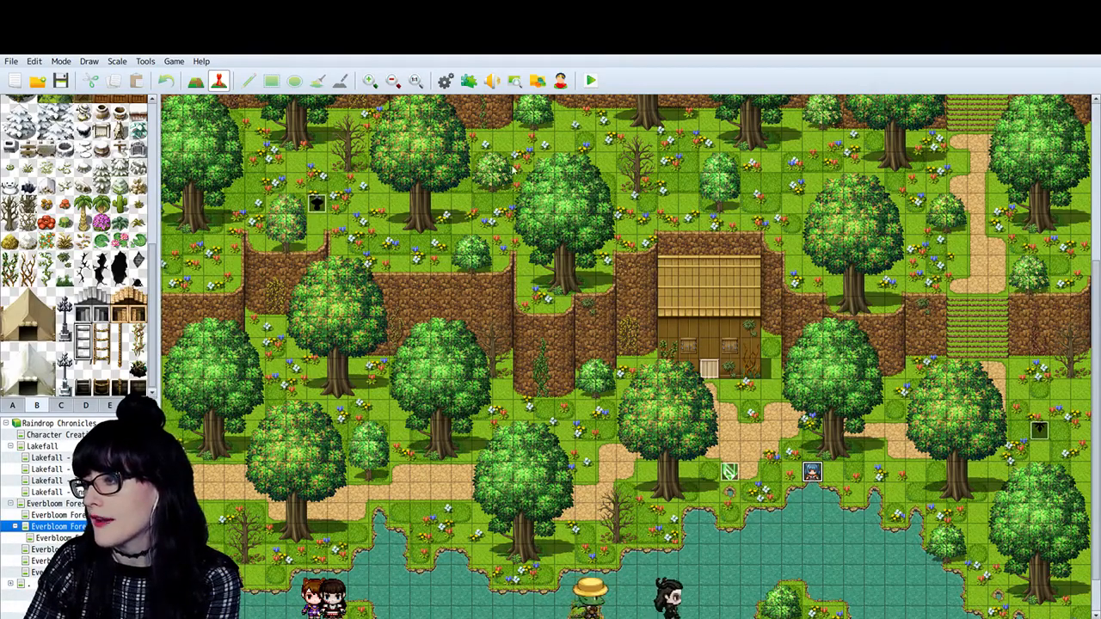
double_click(812, 473)
click(560, 125)
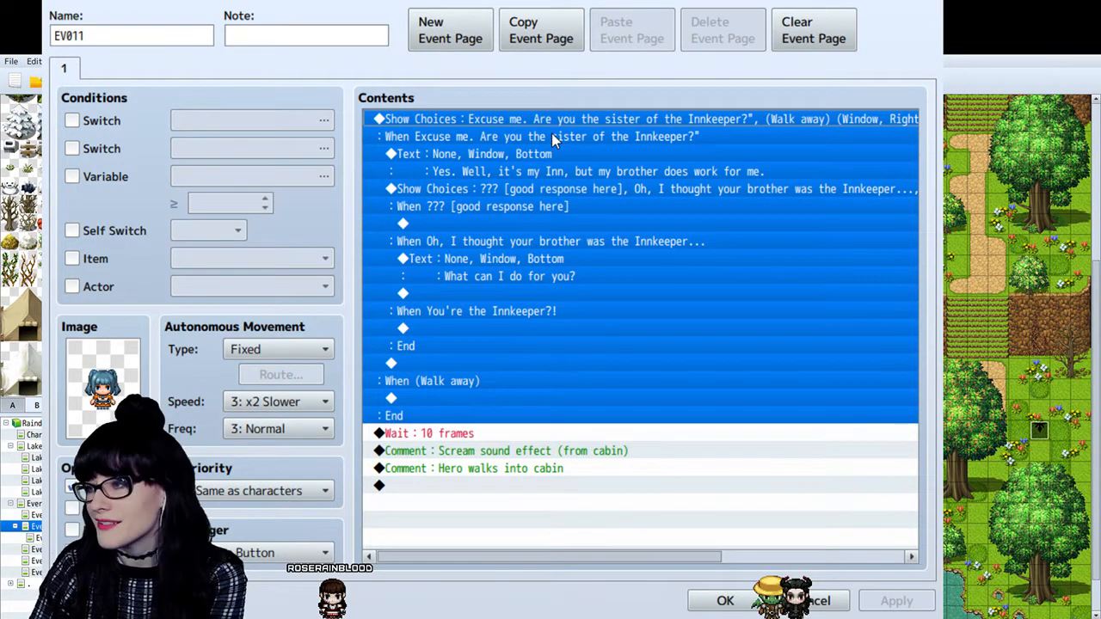
click(553, 140)
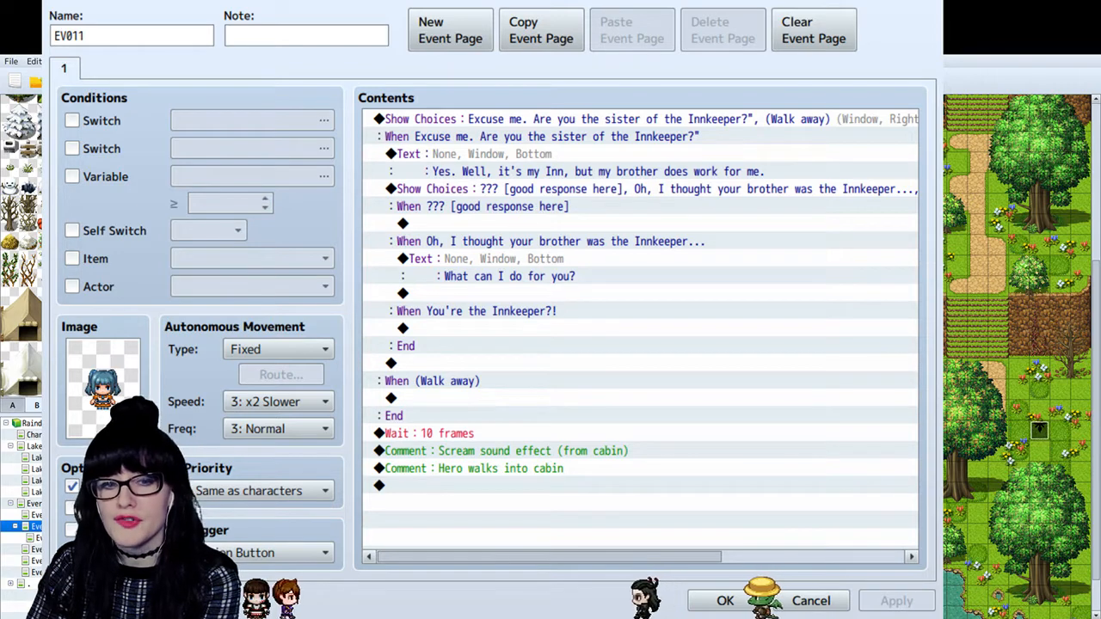
click(592, 134)
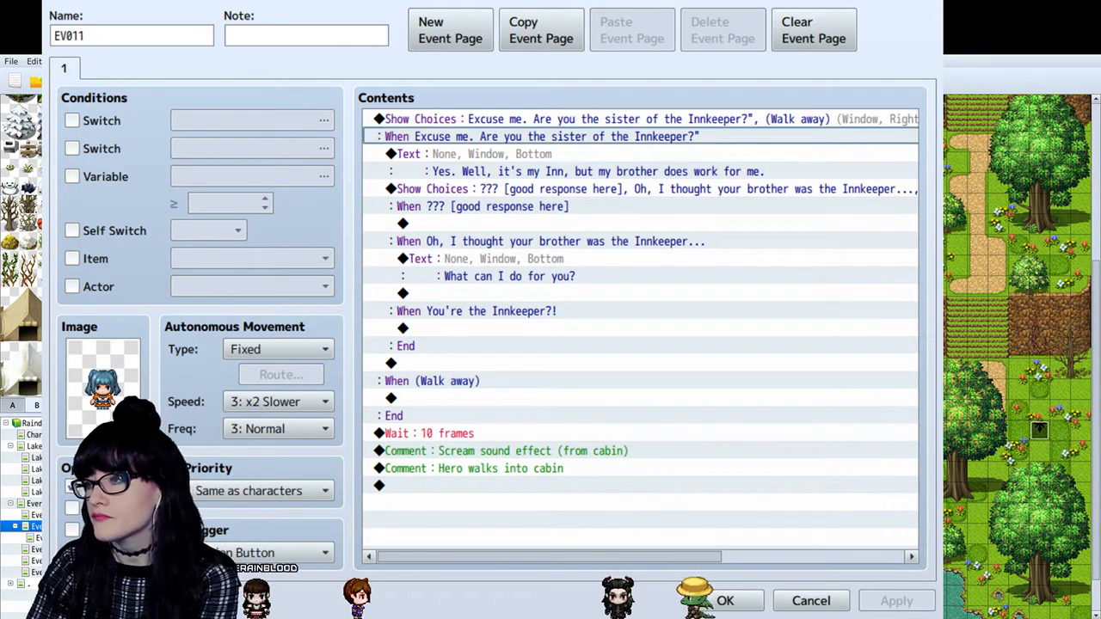
click(605, 117)
- Examine the girl event's closing wait, scream and cabin-entry comments, and compare them with the opening dialogue choices
click(509, 433)
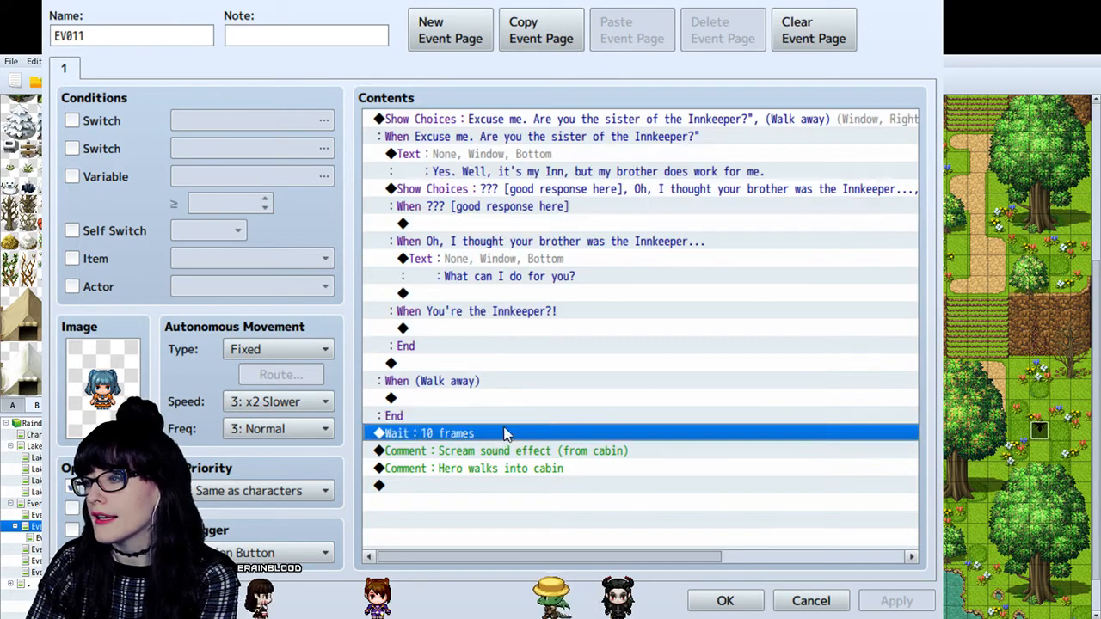
click(507, 469)
click(443, 450)
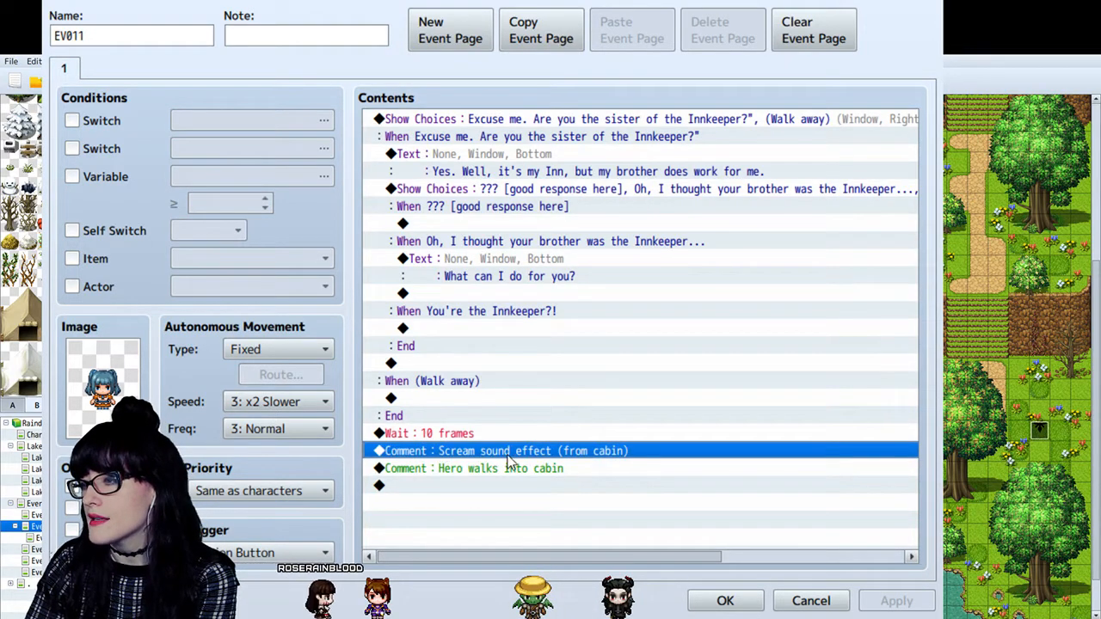
click(508, 485)
click(507, 469)
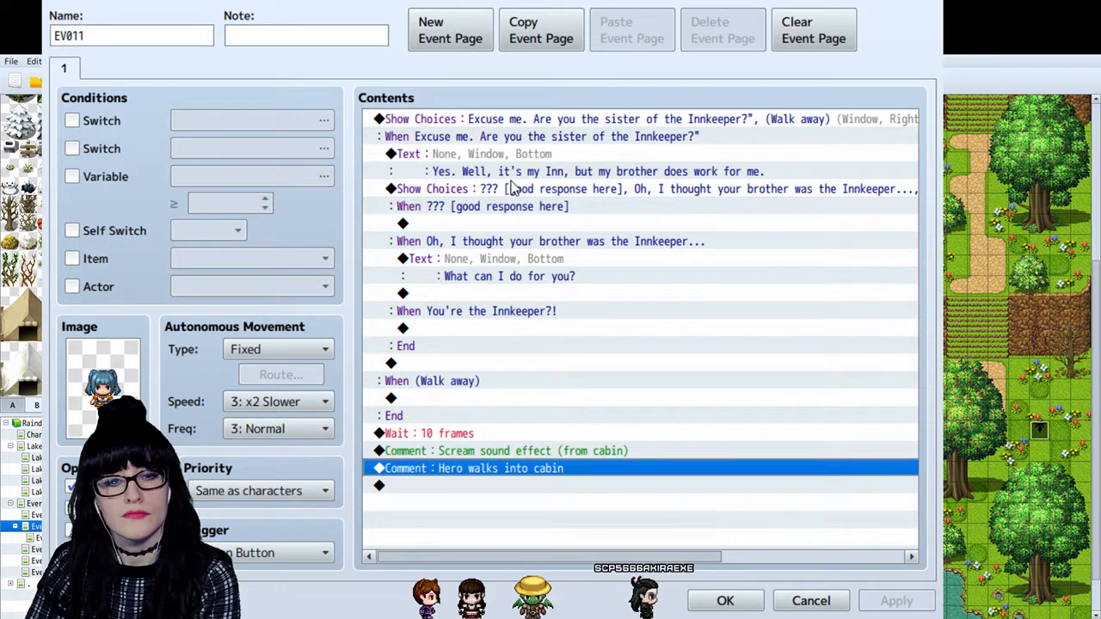
click(531, 120)
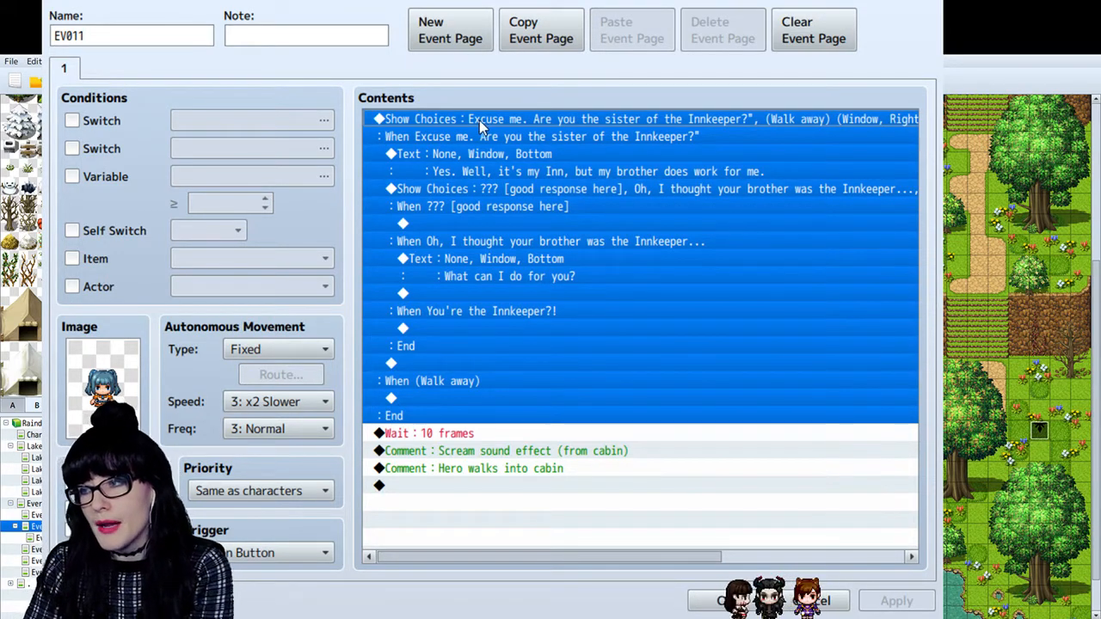
click(535, 152)
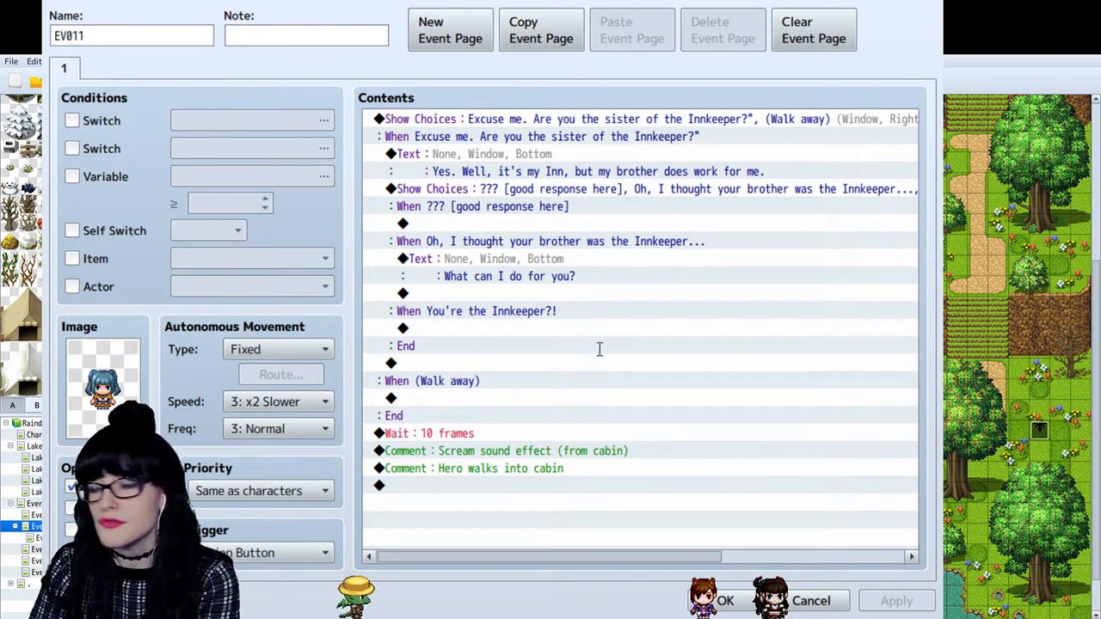
- Review the girl event's opening Show Choices command, its reply about the Inn and the (Walk away) branch
drag(727, 417, 530, 121)
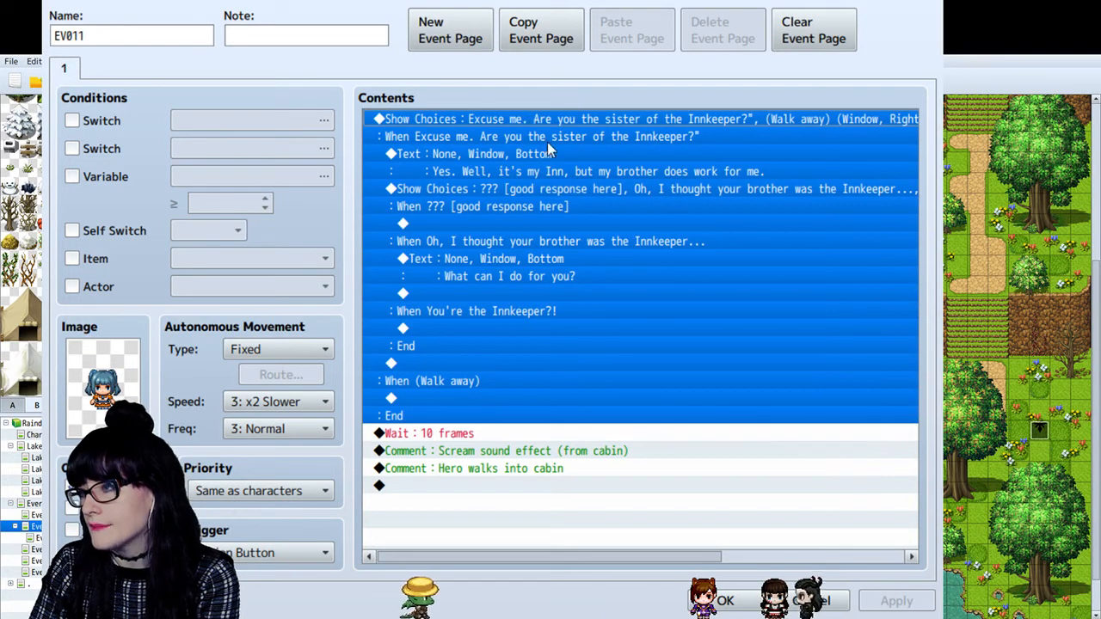
click(548, 141)
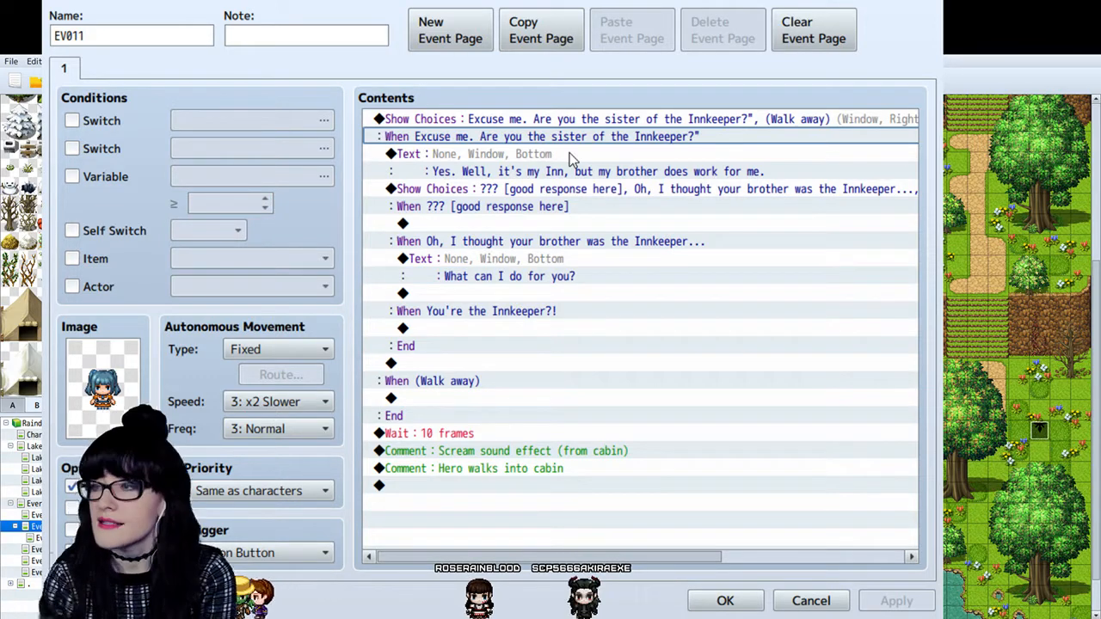
click(579, 156)
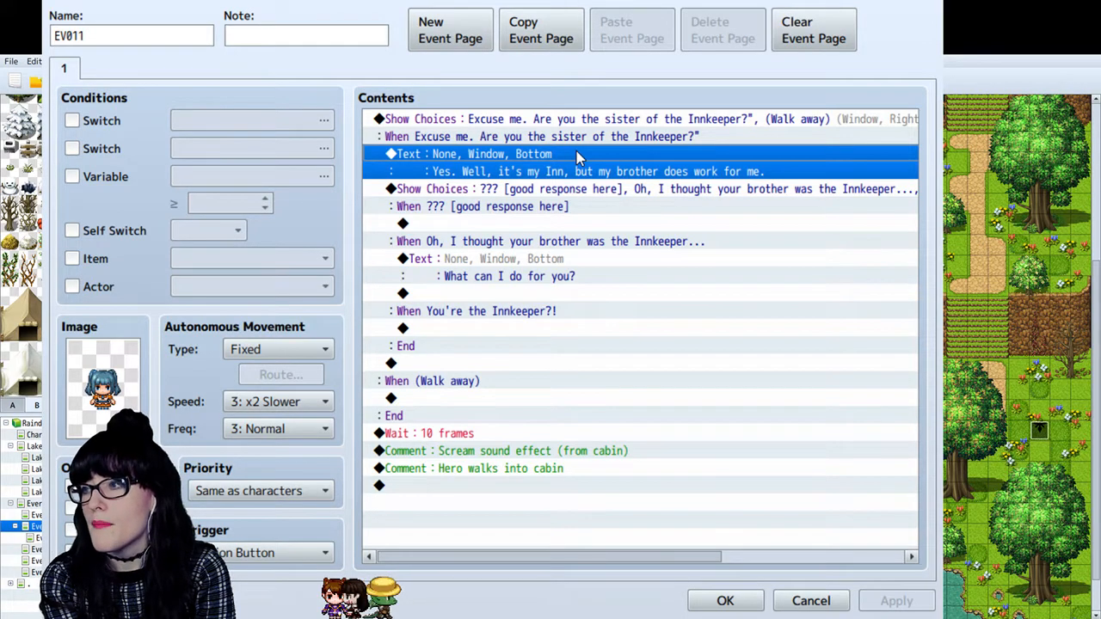
double_click(595, 123)
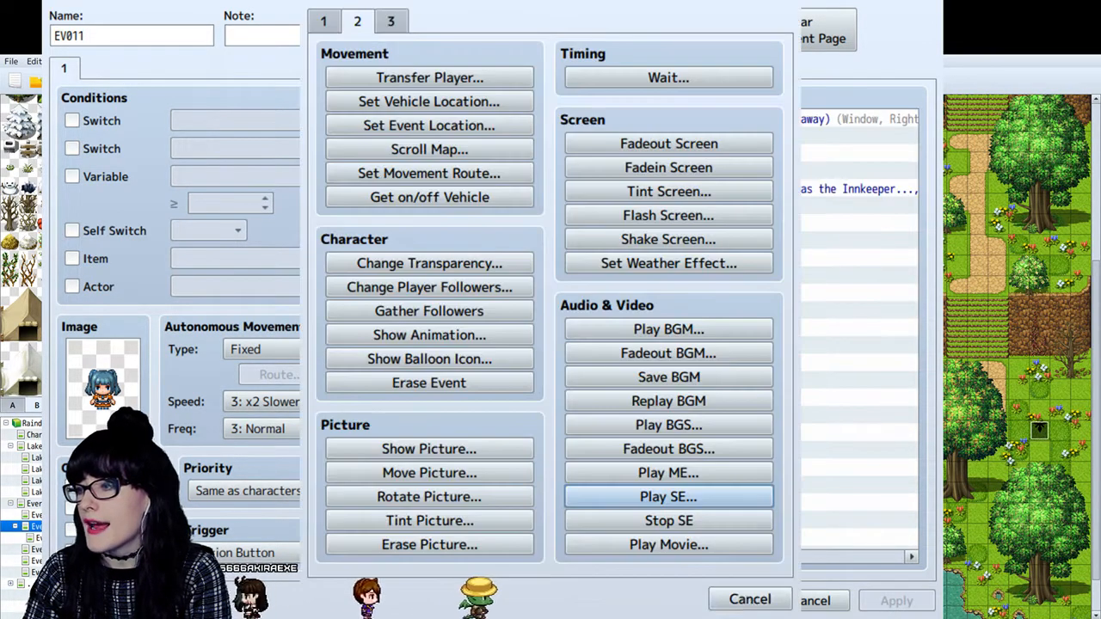
click(749, 599)
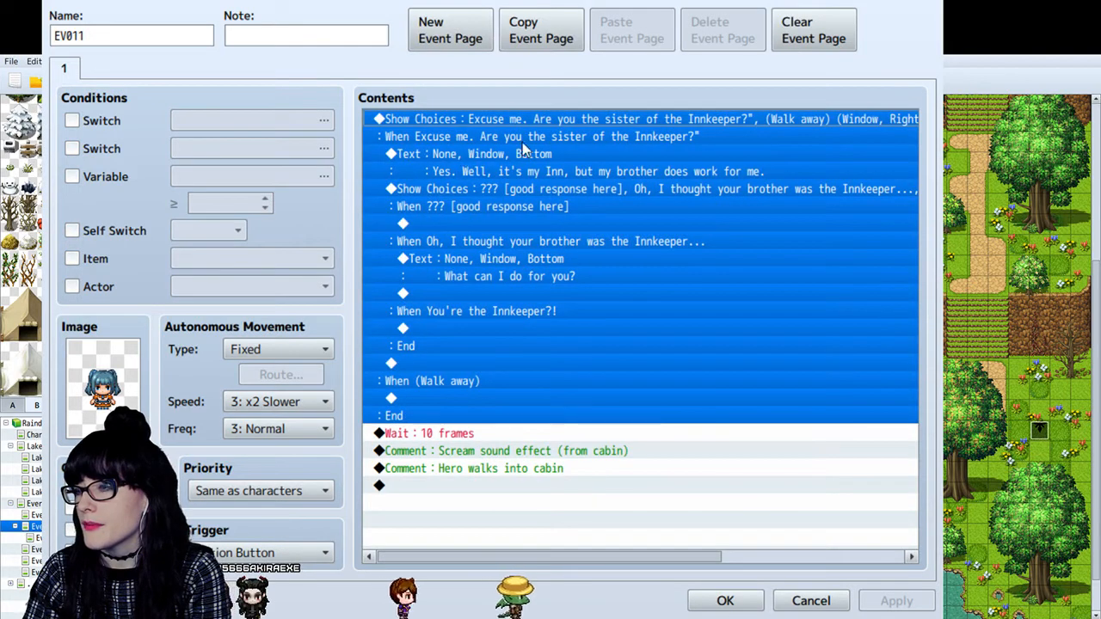
click(487, 384)
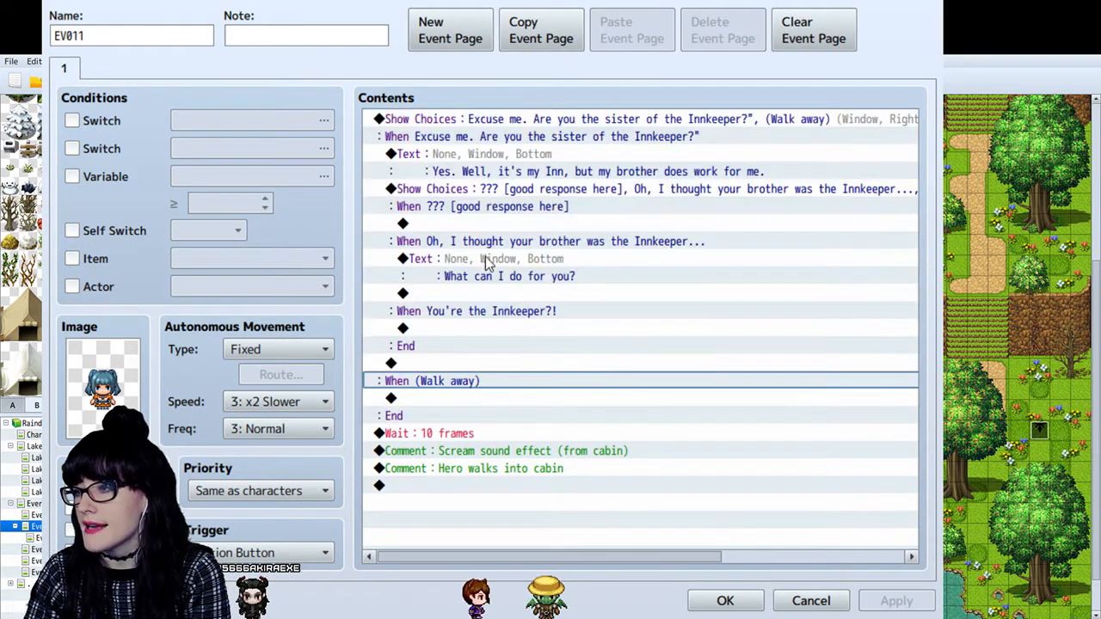
- Copy the "Yes. Well, it's my Inn, but my brother does work for me." text command and paste it above the opening Show Choices
click(487, 156)
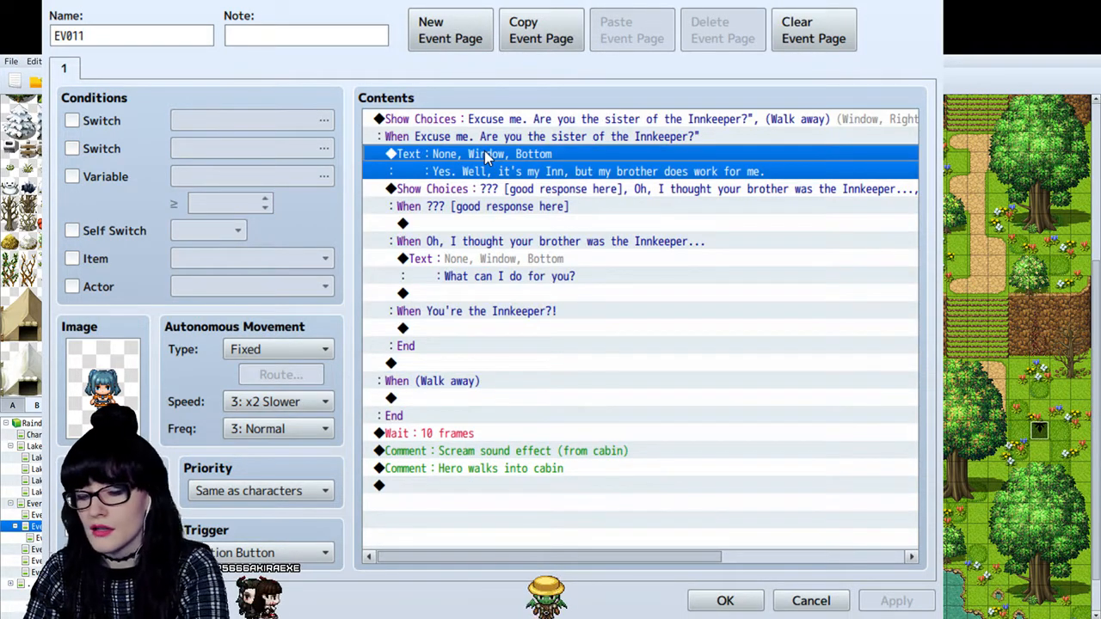
key(ctrl+c)
click(492, 124)
key(ctrl+v)
click(493, 119)
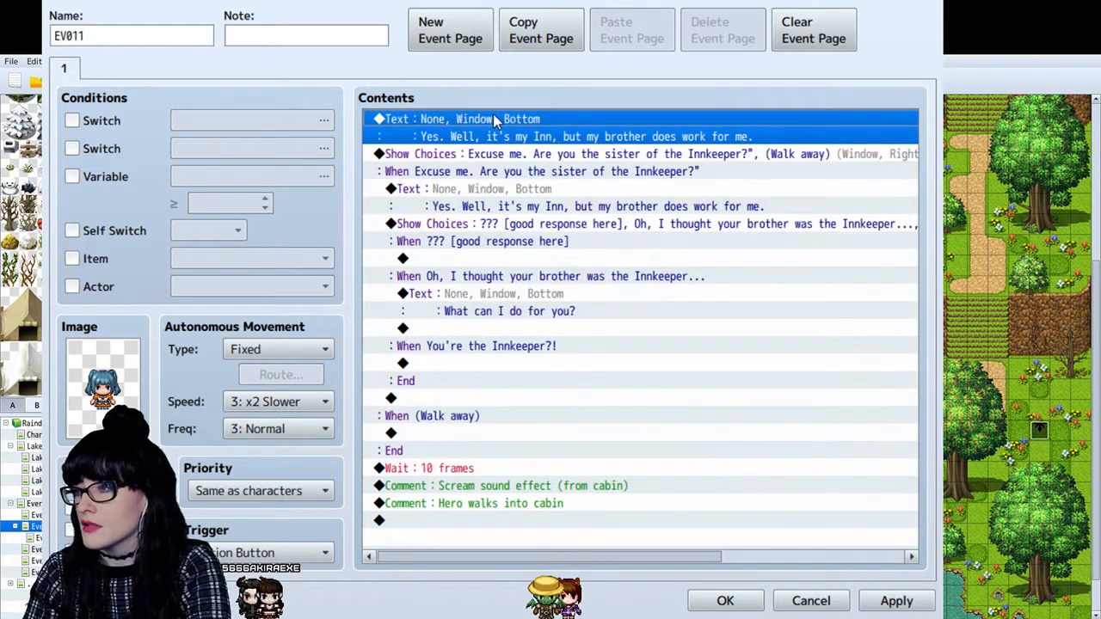
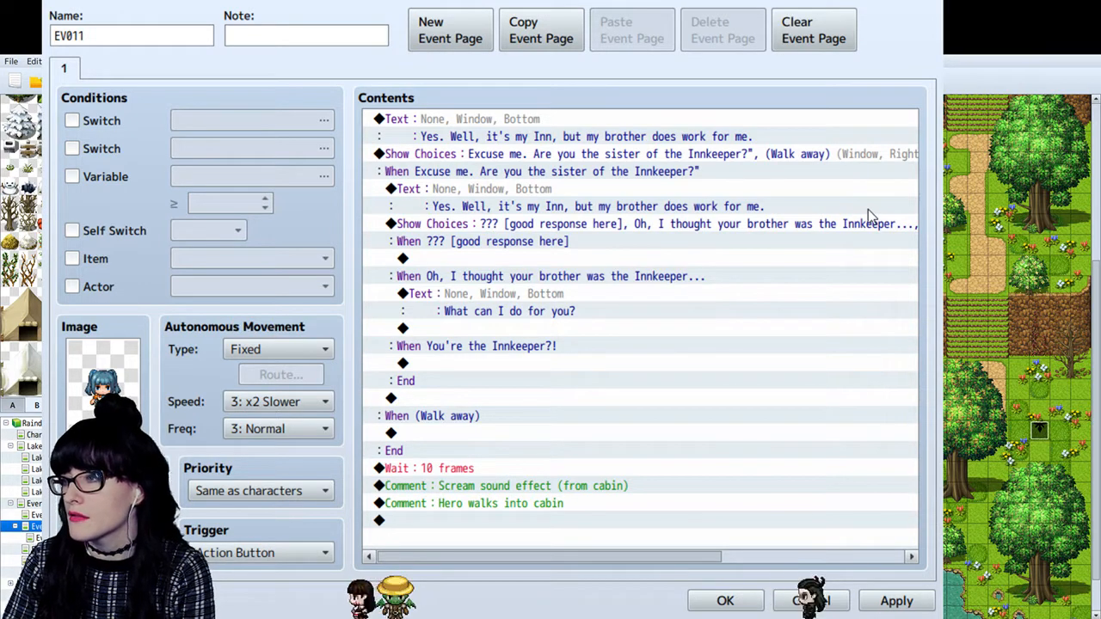
- Change the text command above the girl's opening Show Choices to "I love fish. They're so pretty."
click(839, 133)
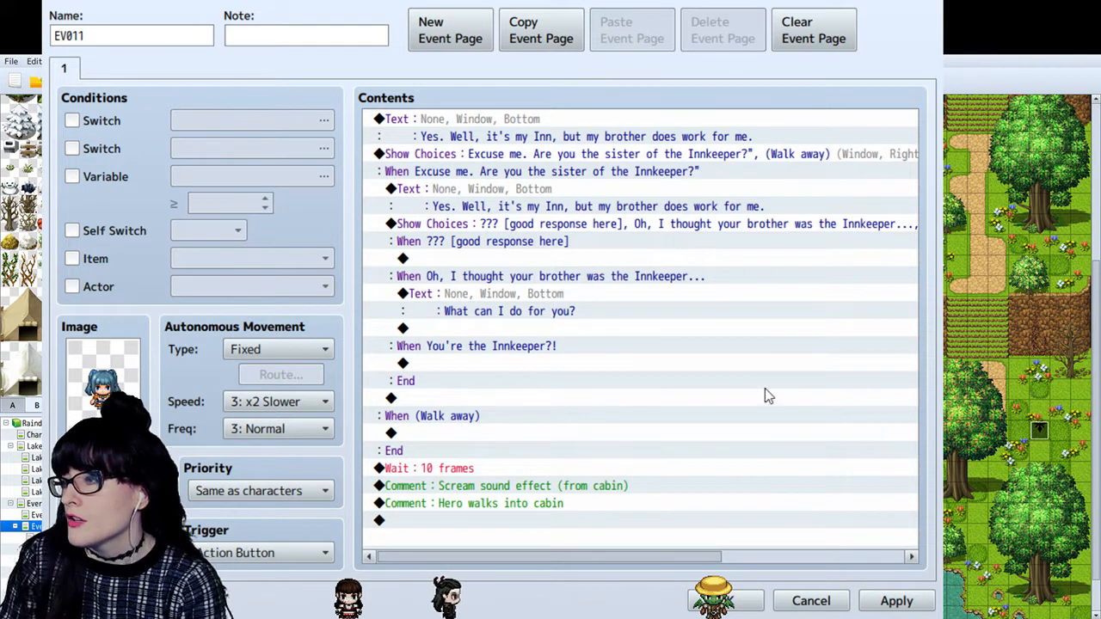
key(ctrl+z)
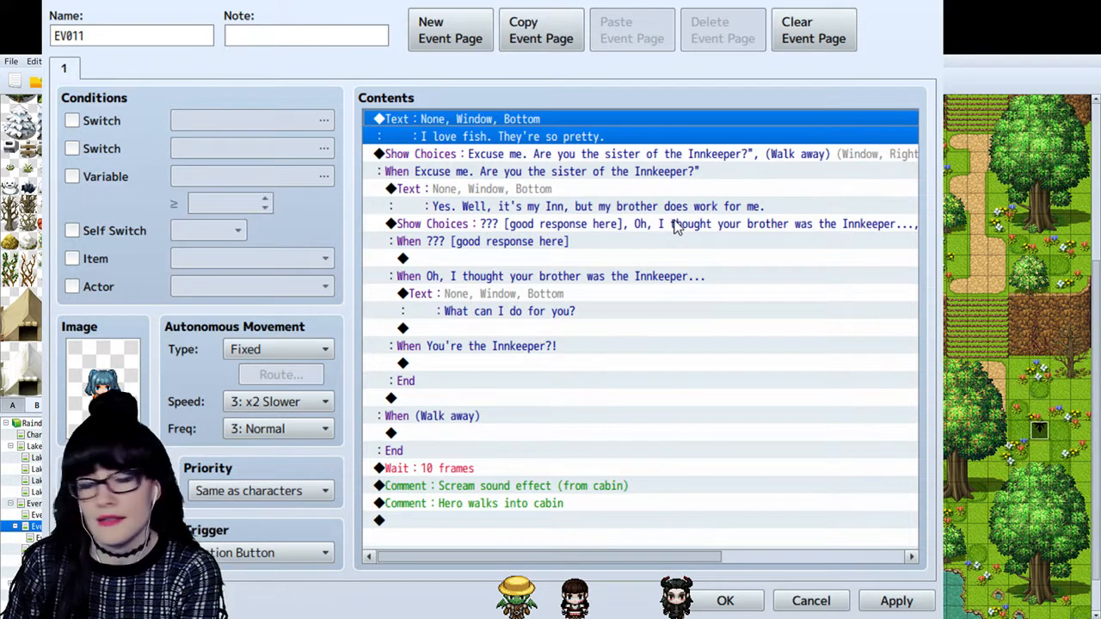
click(588, 154)
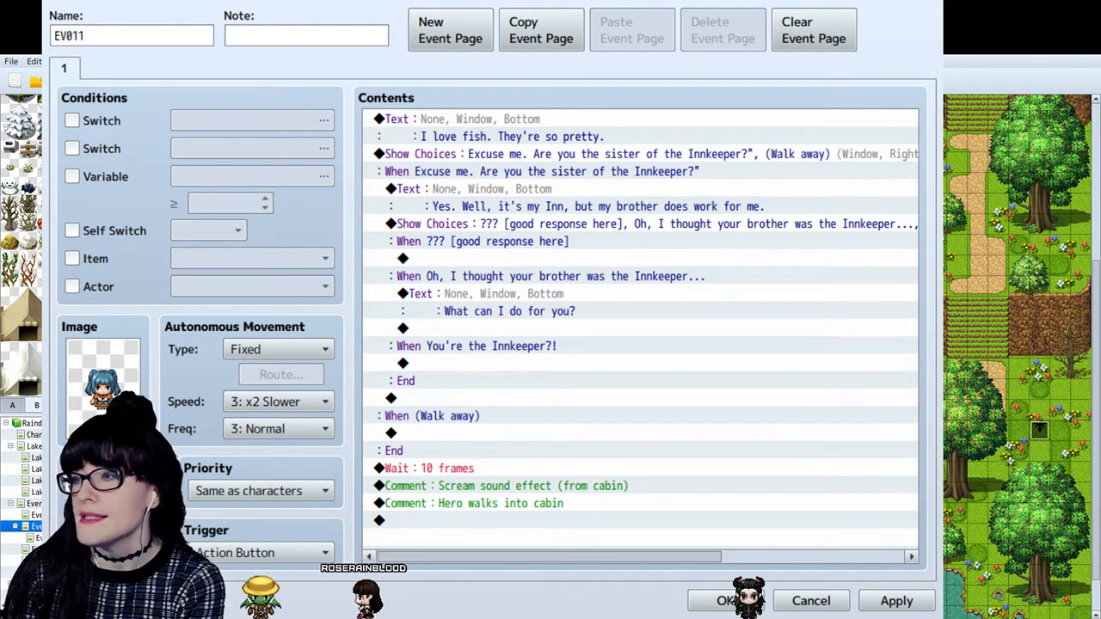
- Extend the innkeeper's sister choice with "Your brother is worried and sent me" and replace (Walk away) with "Would you like a closer look? *Push in lake*"
click(505, 155)
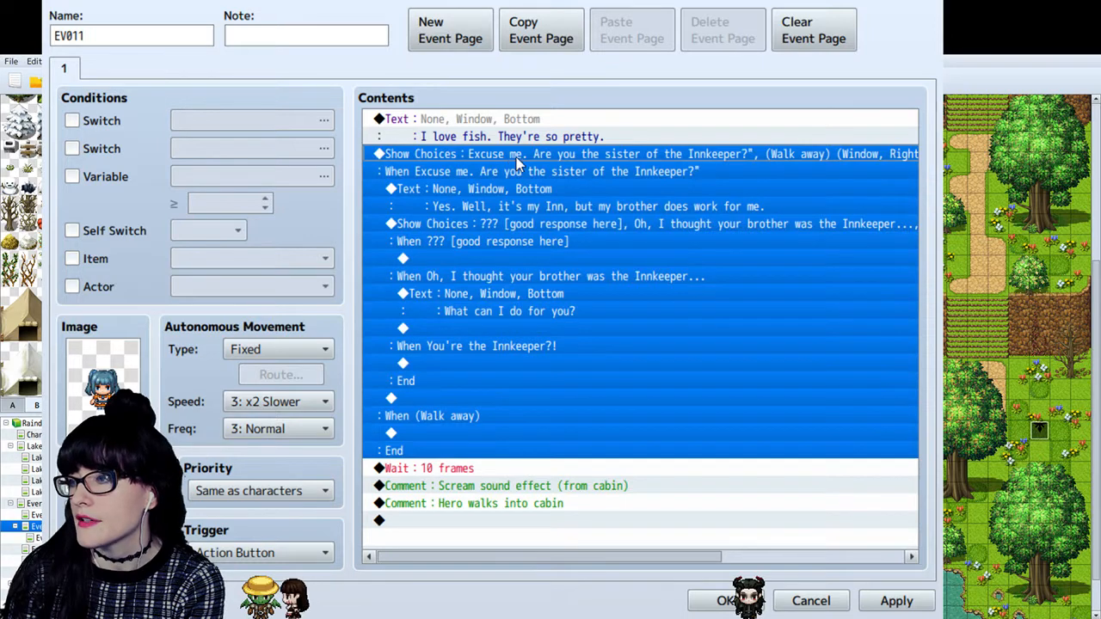
double_click(546, 188)
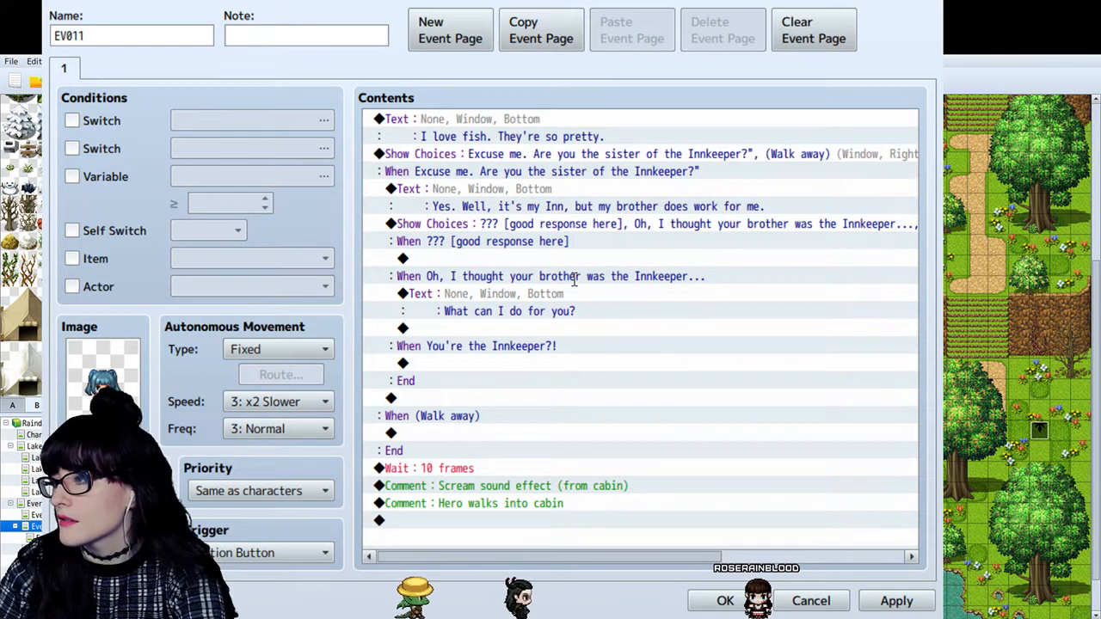
click(699, 431)
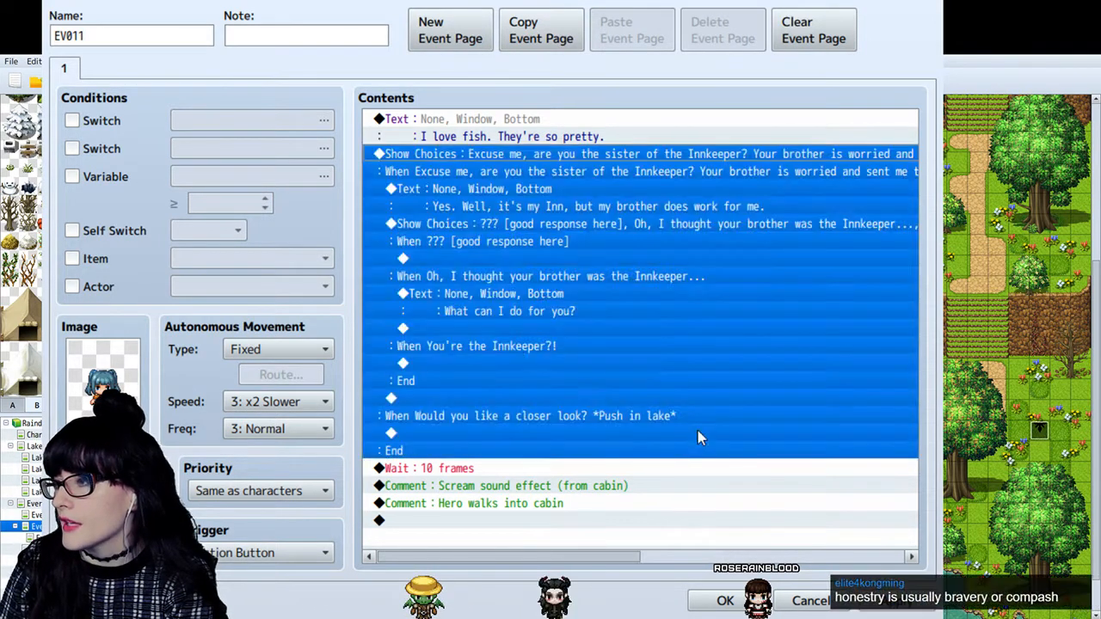
- Review the reworded opening Show Choices and compare them with the nested choices about the brother being the Innkeeper
click(626, 235)
click(666, 275)
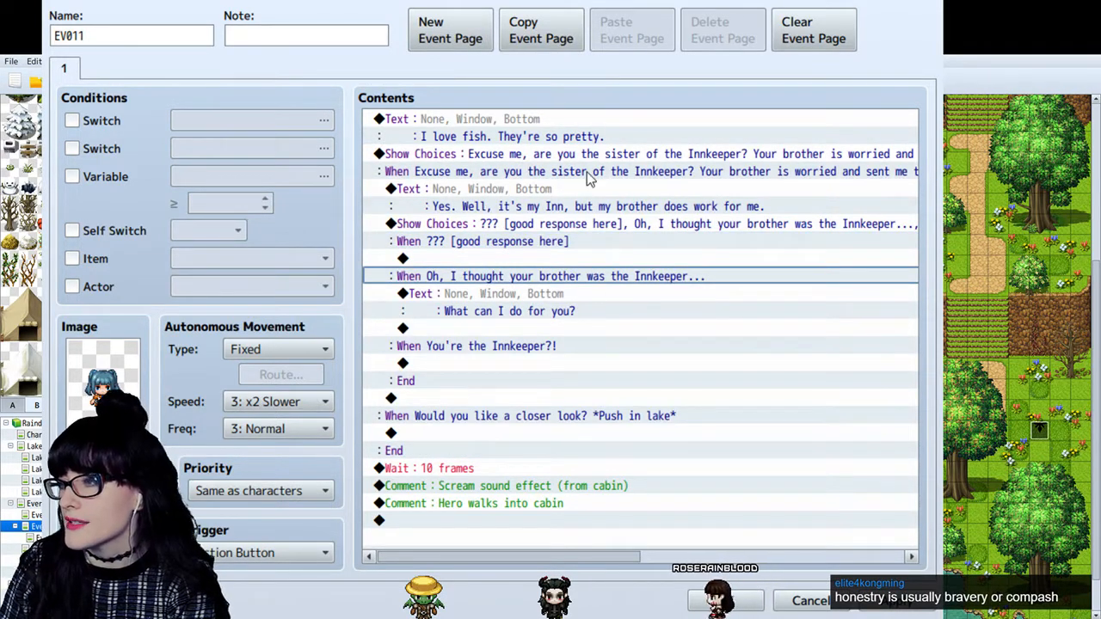
click(608, 152)
click(592, 259)
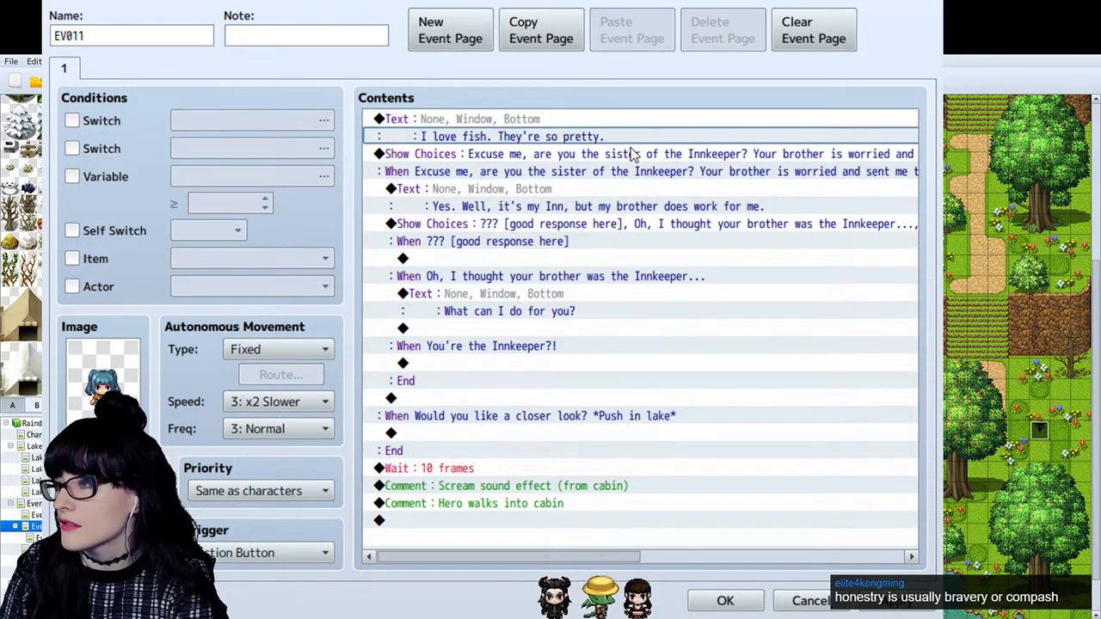
click(632, 156)
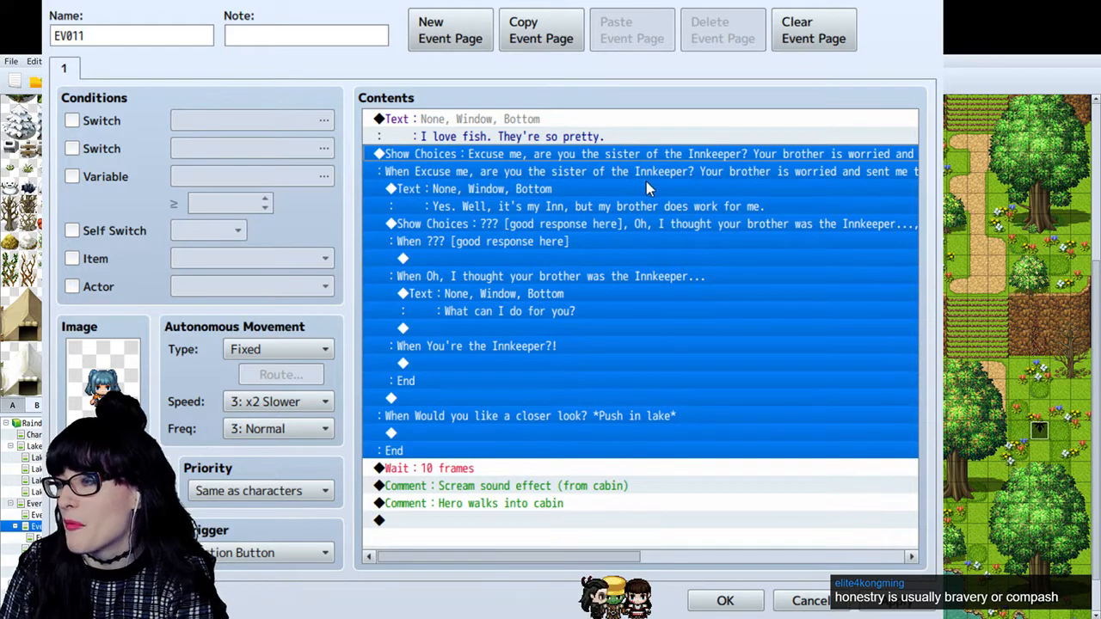
double_click(646, 181)
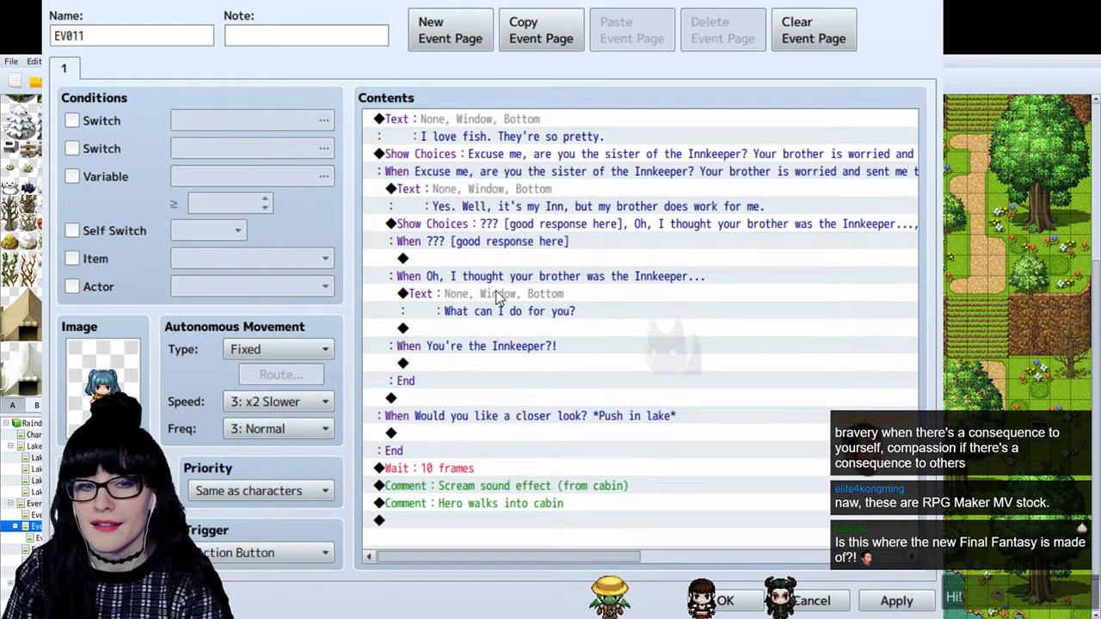
click(689, 276)
click(554, 220)
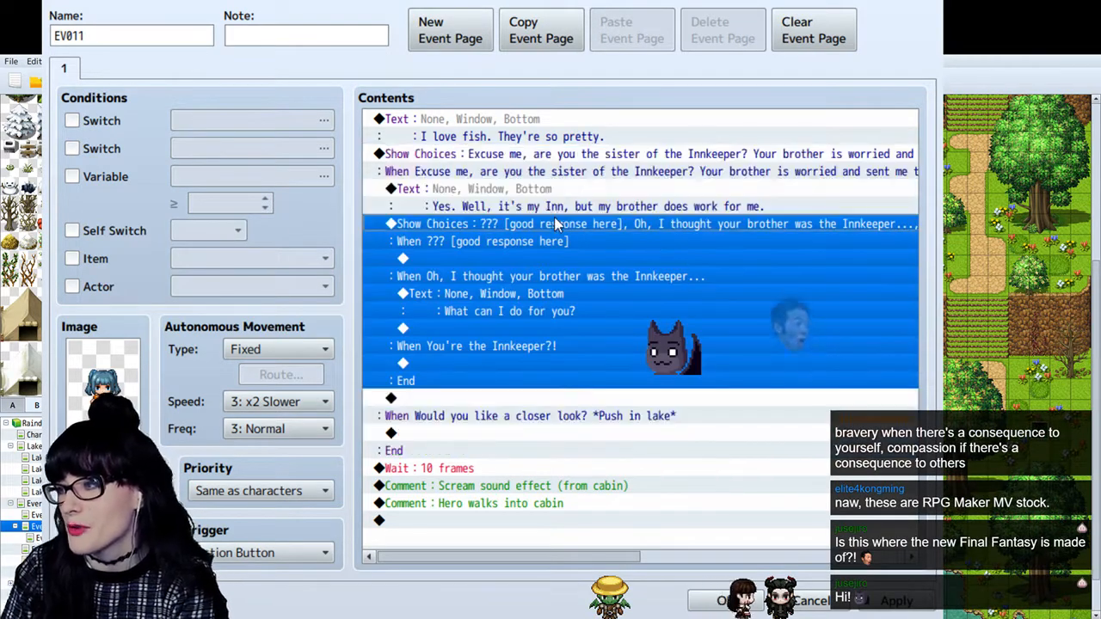
- Remove the "Yes. Well, it's my Inn, but my brother does work for me." text from the first choice branch
click(583, 208)
click(590, 187)
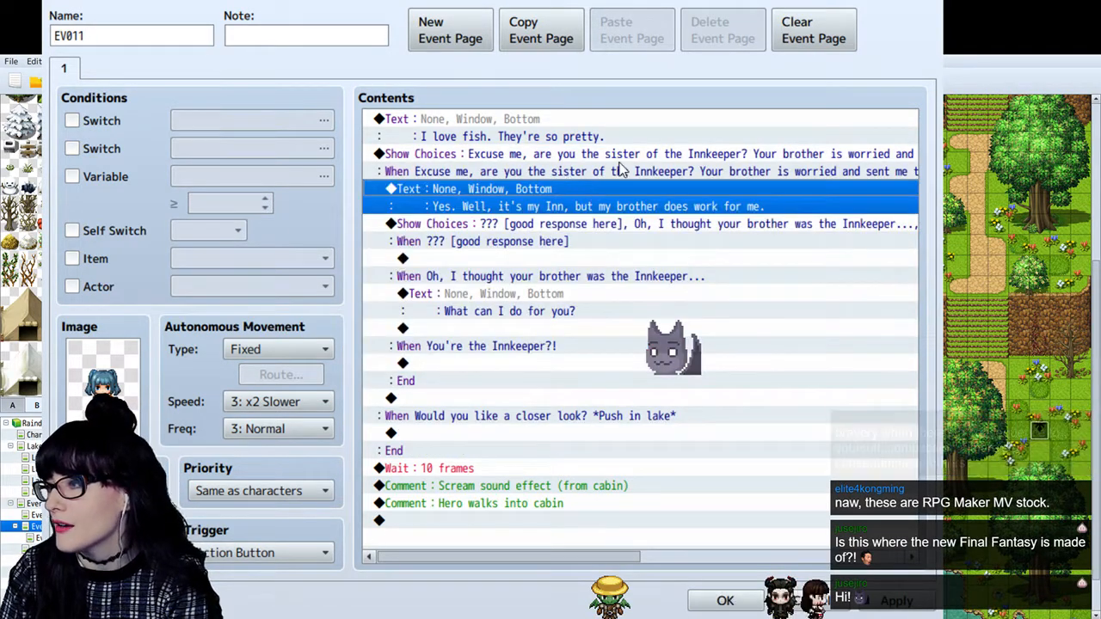
click(634, 172)
click(585, 196)
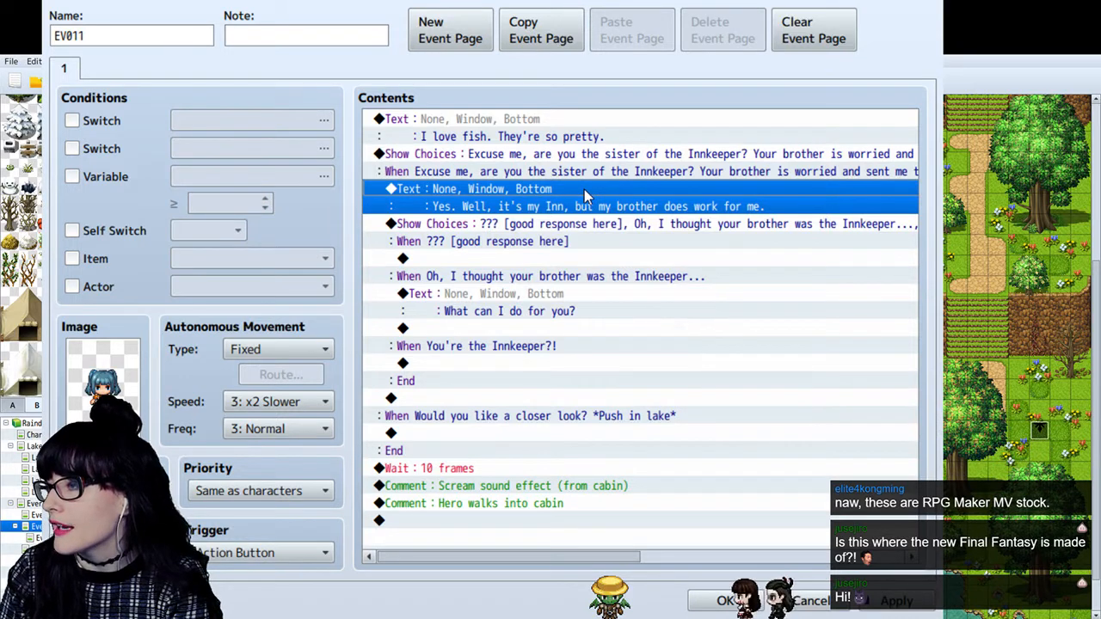
key(ctrl+x)
- Remove the "What can I do for you?" text from the nested "Oh, I thought your brother was the Innkeeper..." branch
key(Down)
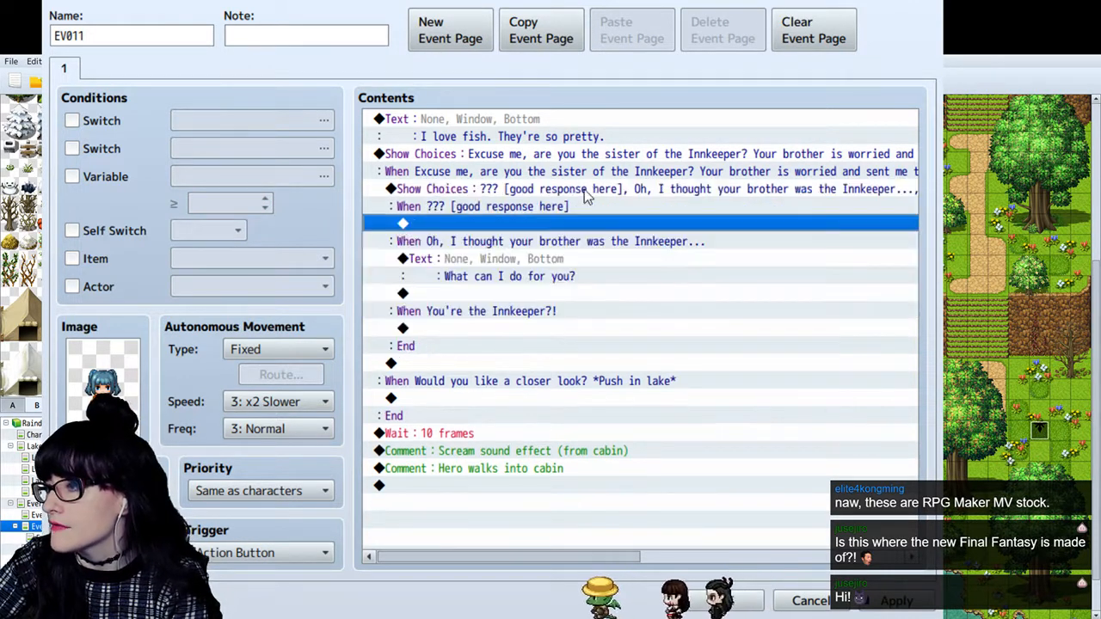
key(Down)
key(Up)
key(Down)
key(Down)
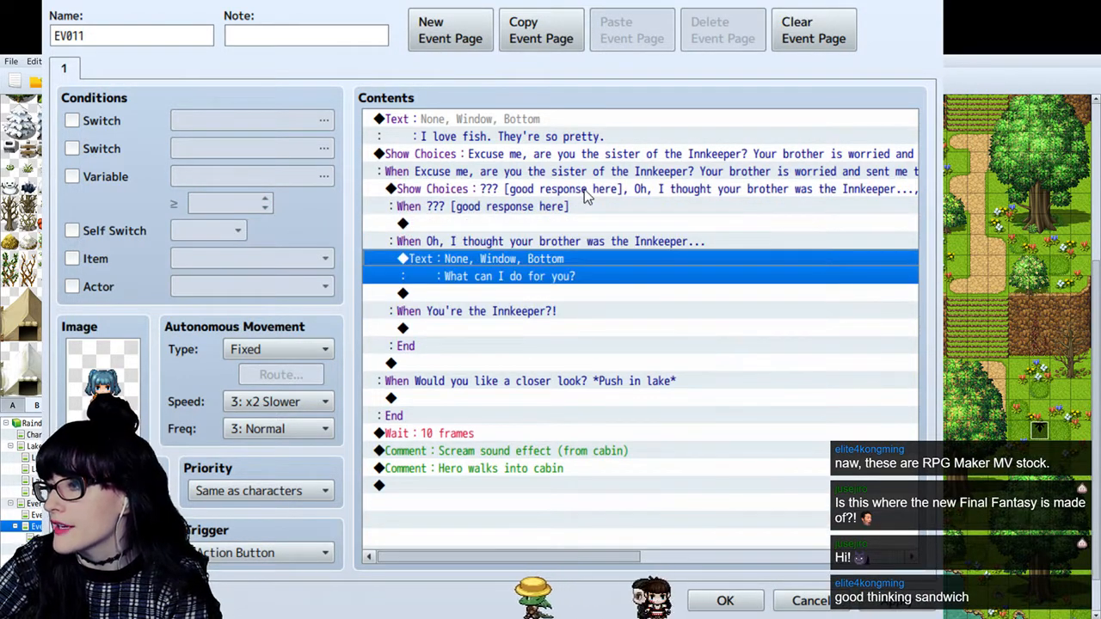
key(ctrl+x)
- Delete the whole nested Show Choices block under the innkeeper's sister question and apply the event changes
click(518, 241)
click(508, 230)
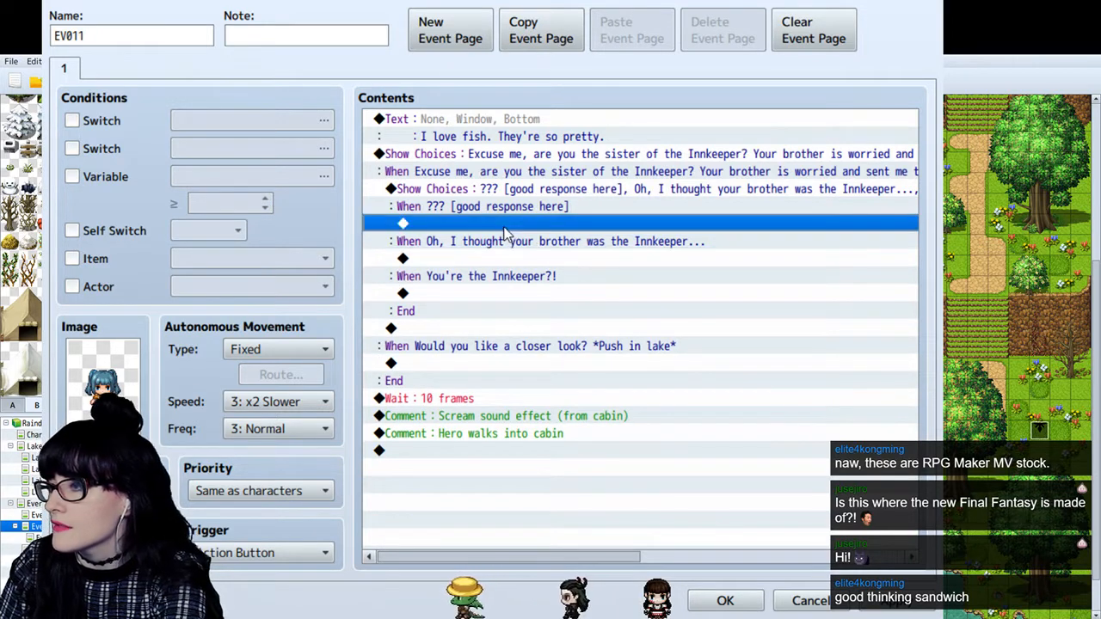
click(519, 240)
click(535, 274)
click(533, 253)
click(542, 194)
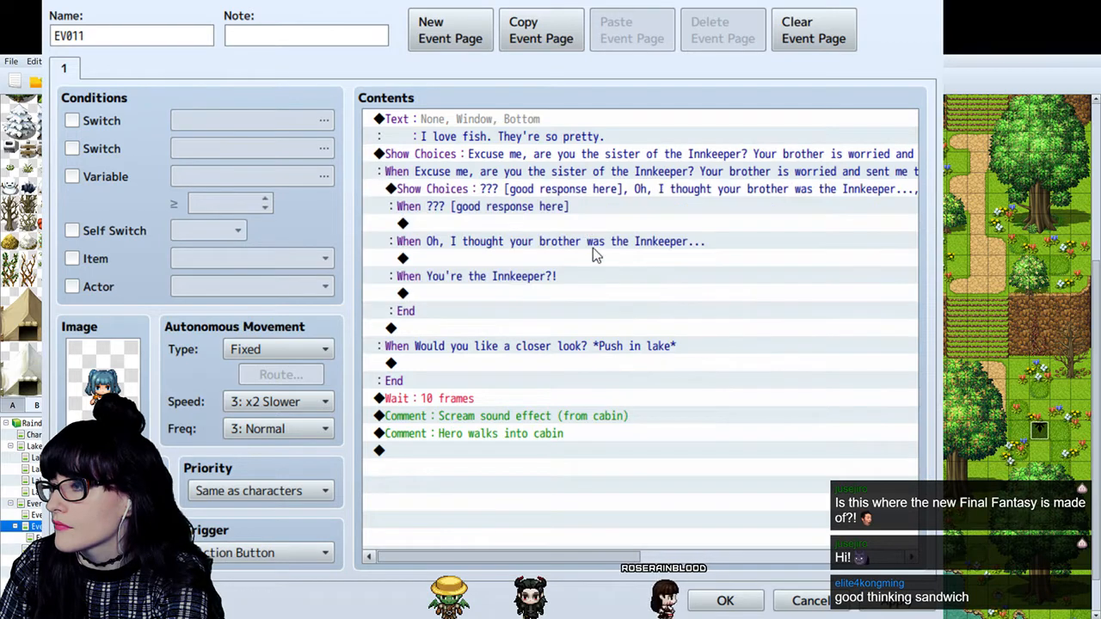
key(Delete)
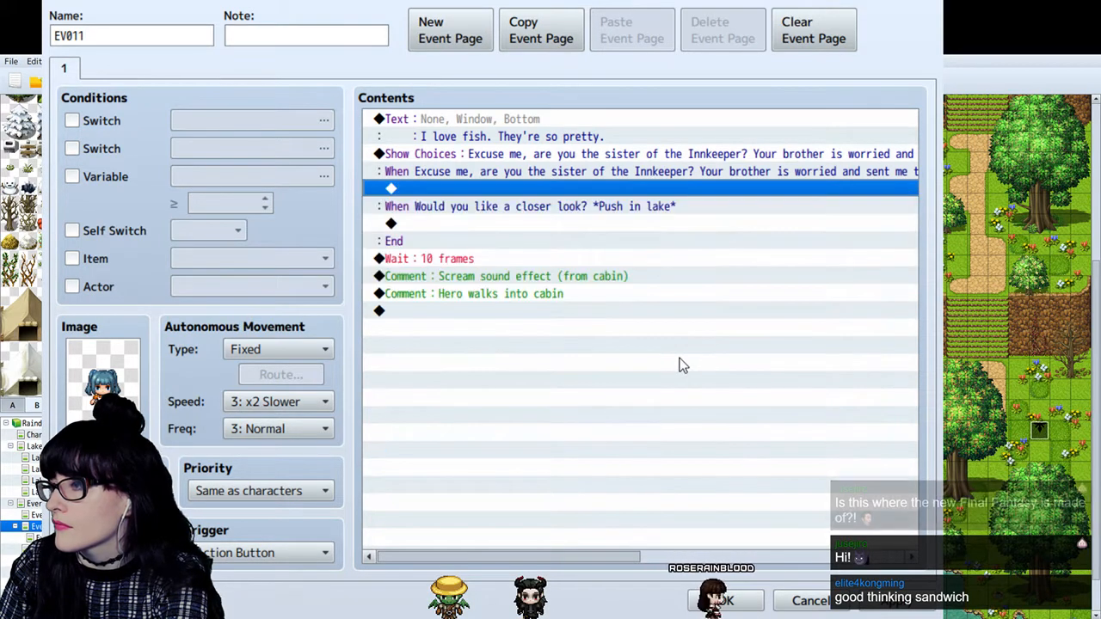
click(622, 220)
click(622, 209)
click(599, 276)
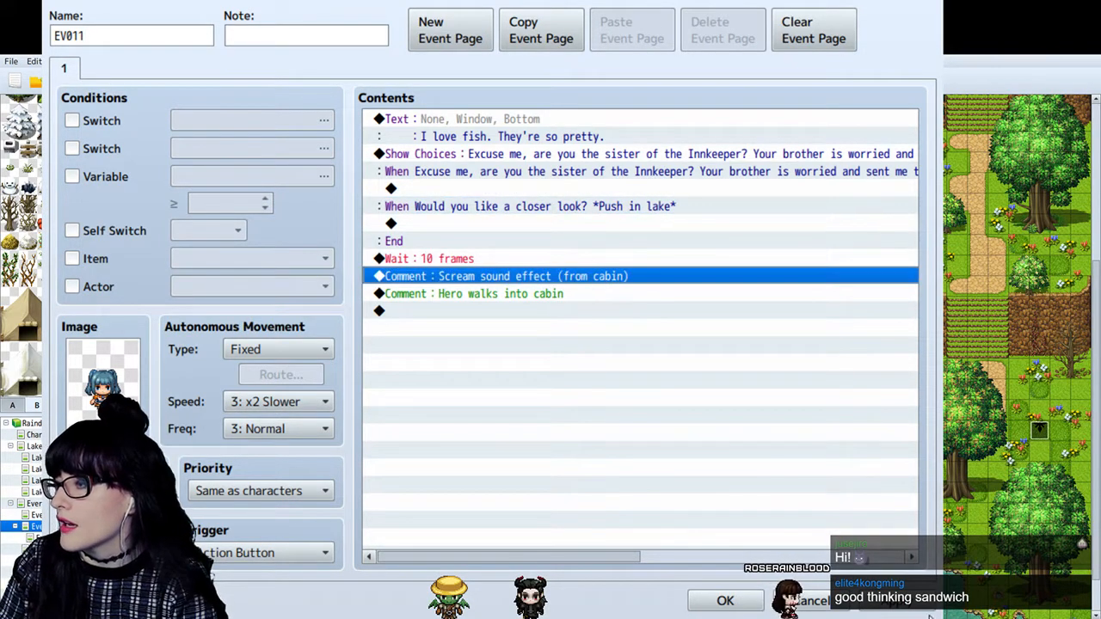
click(893, 607)
- Review the opening Show Choices command and the empty branch under the innkeeper's sister question
click(510, 174)
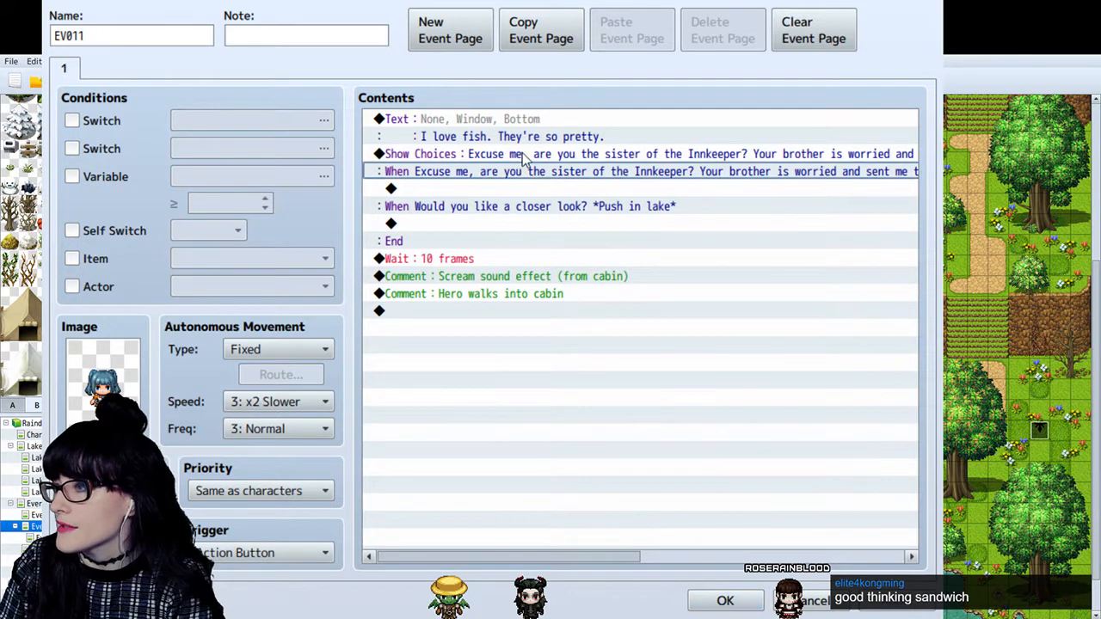
click(517, 156)
click(472, 178)
click(479, 190)
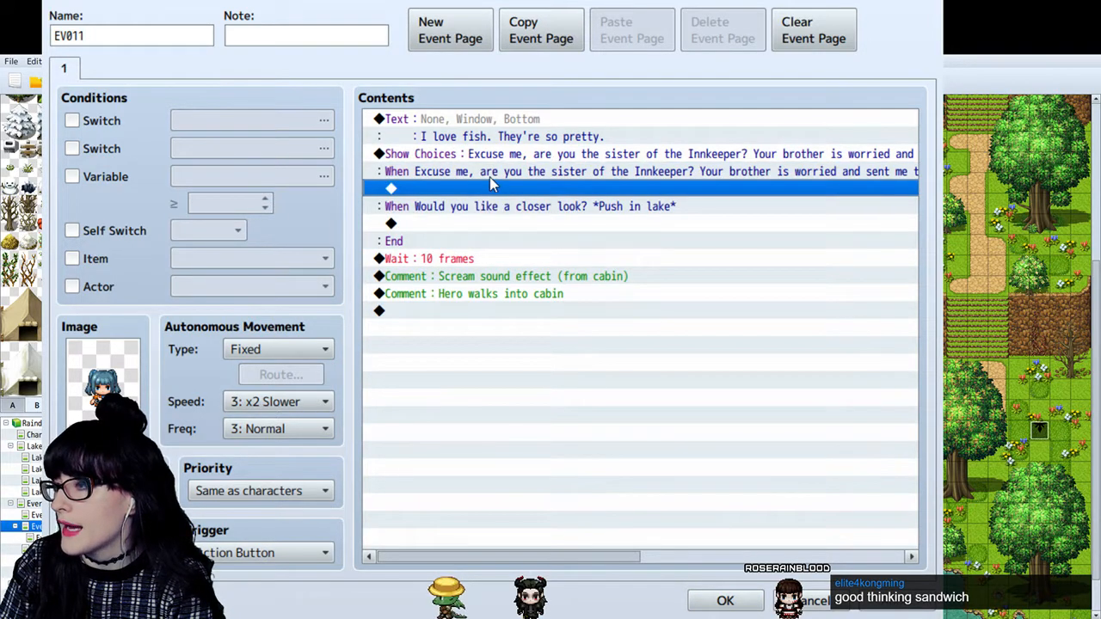
click(486, 157)
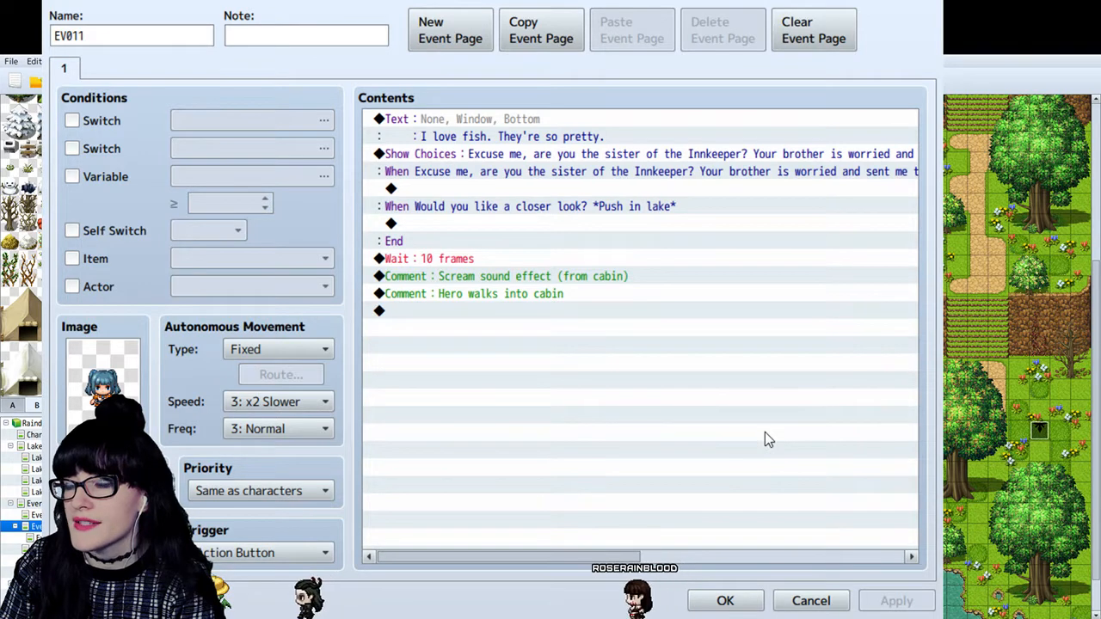
click(469, 157)
click(456, 189)
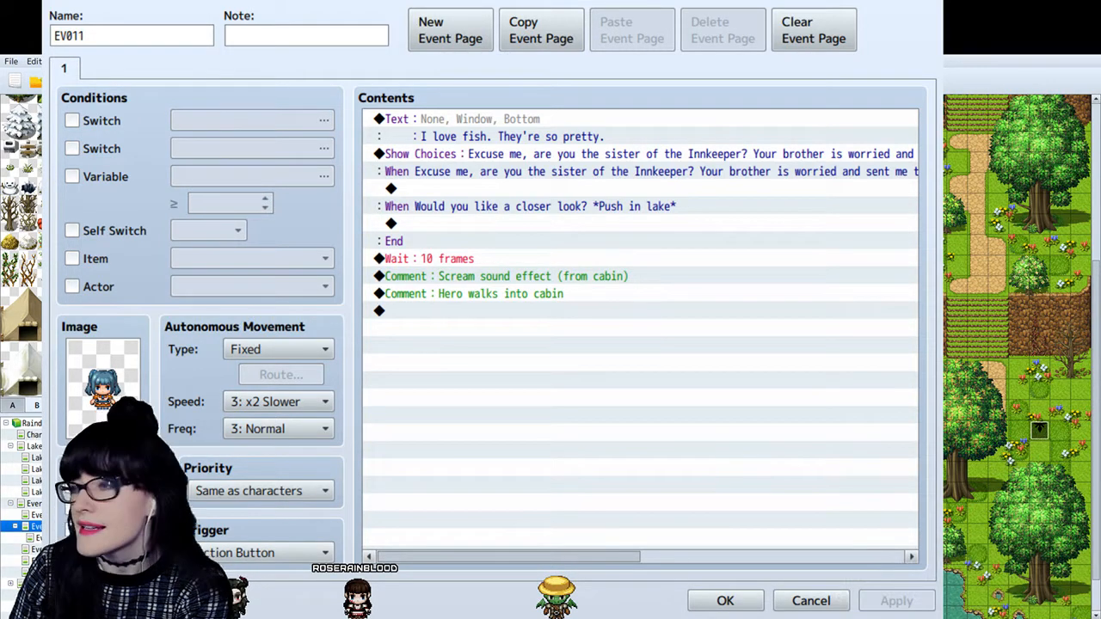
click(557, 157)
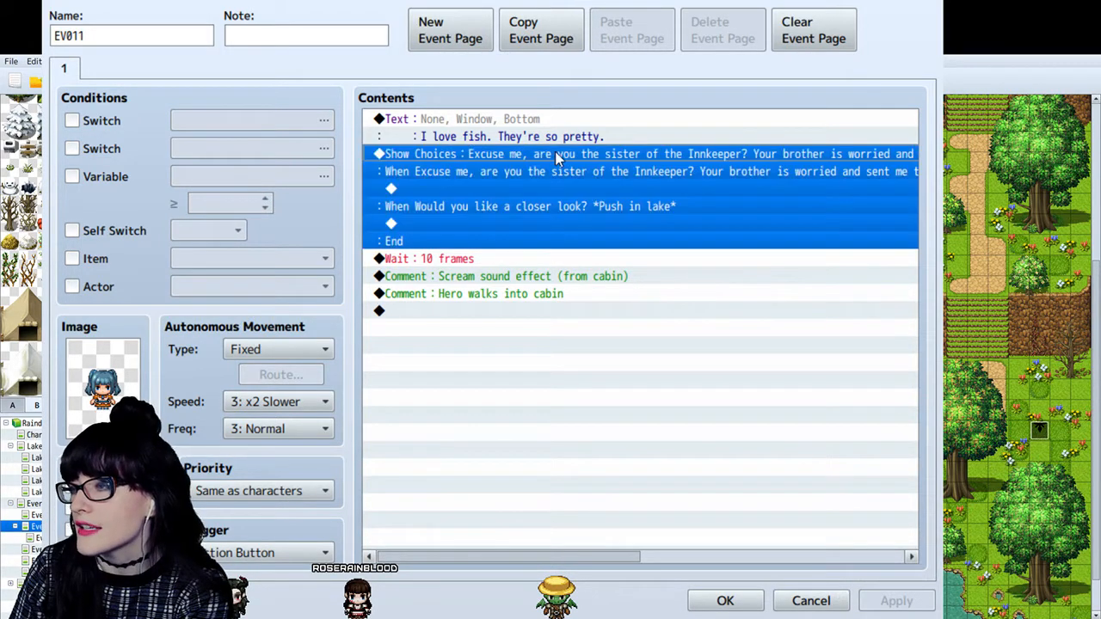
click(605, 191)
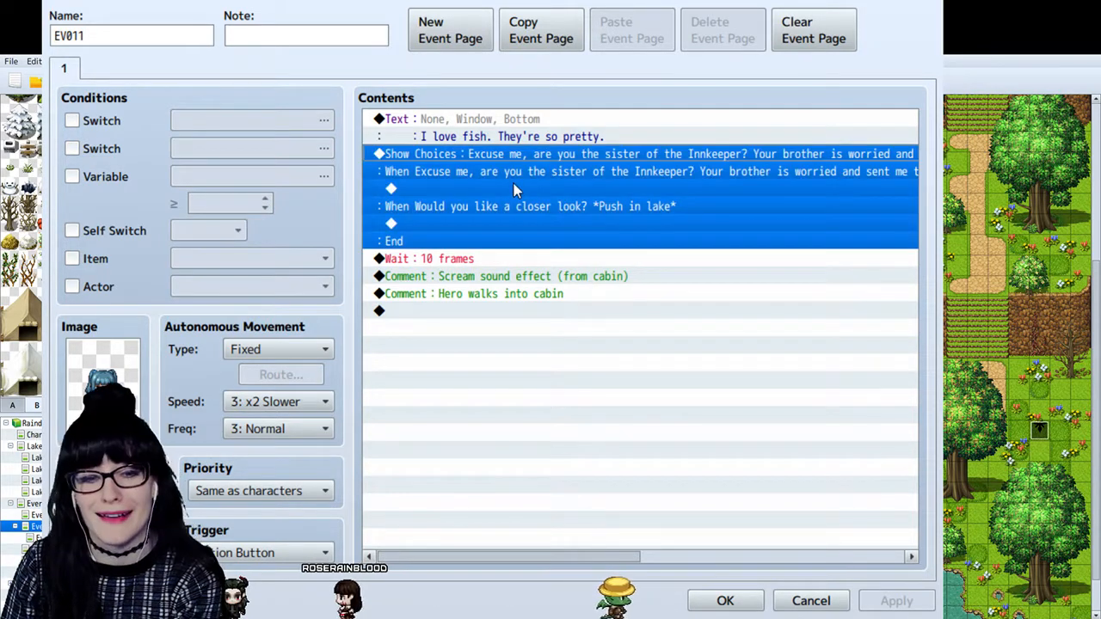
- Copy the "Scream sound effect (from cabin)" comment and paste a duplicate above the Wait: 10 frames command
click(488, 279)
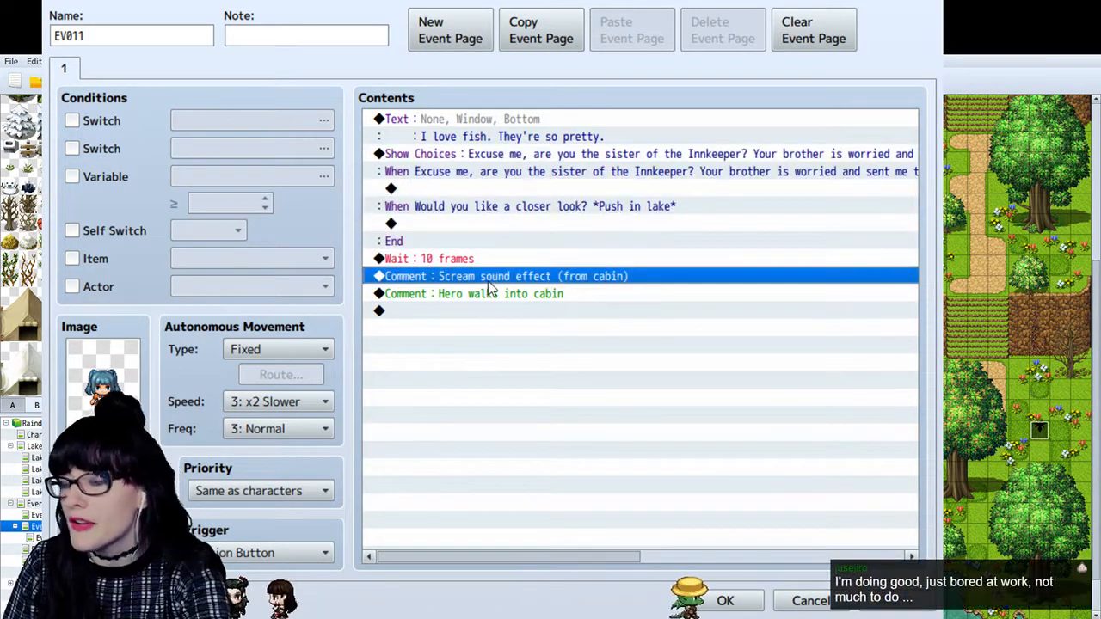
click(548, 155)
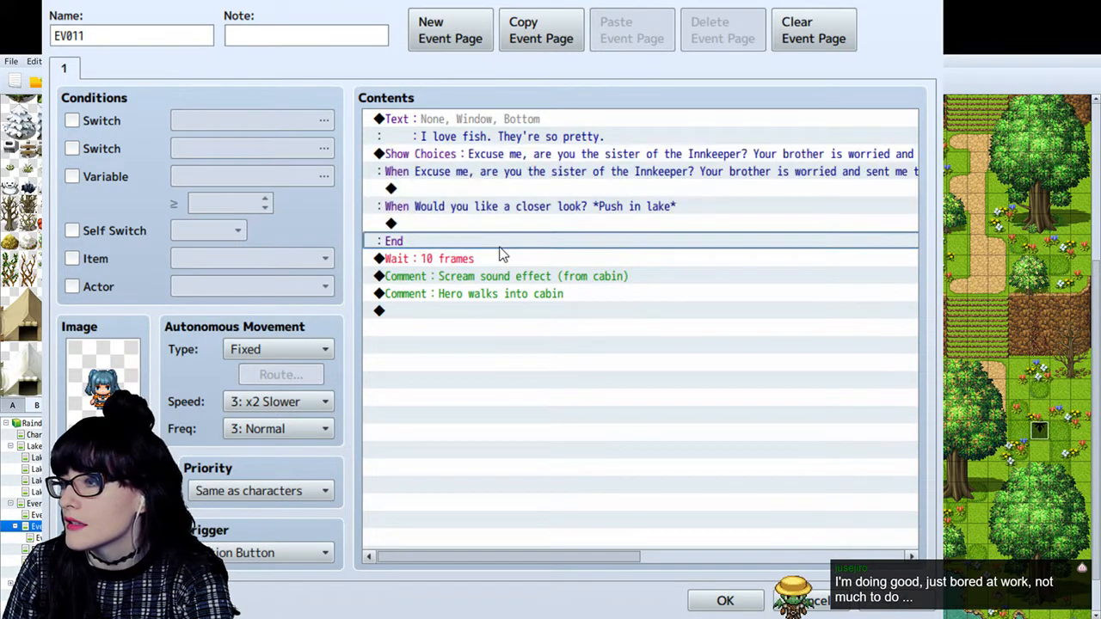
click(497, 259)
click(508, 156)
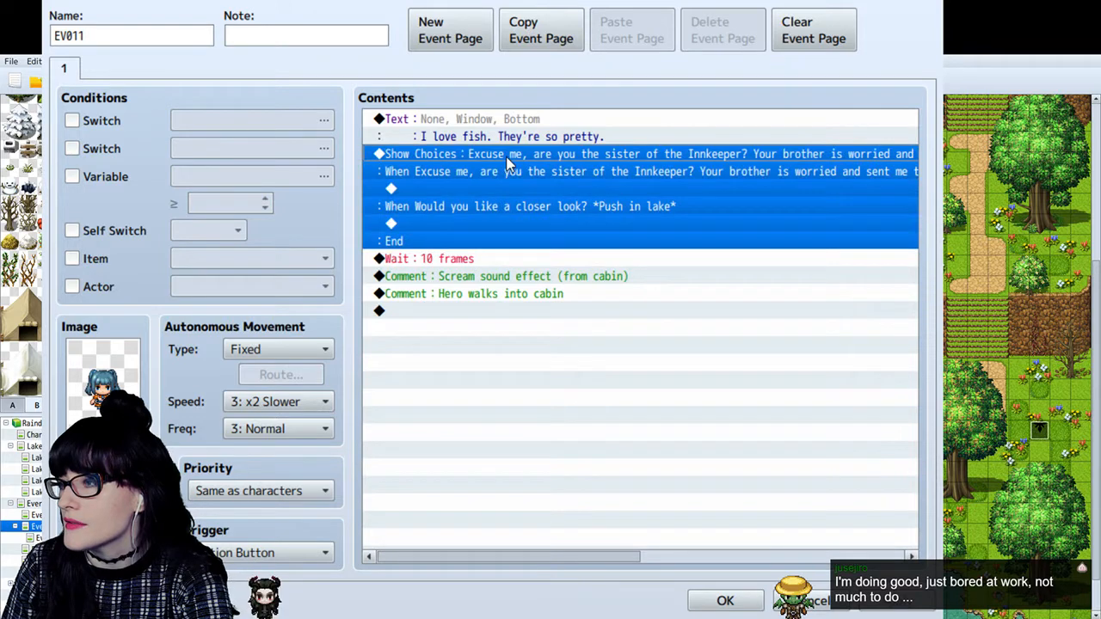
click(471, 259)
key(ctrl+v)
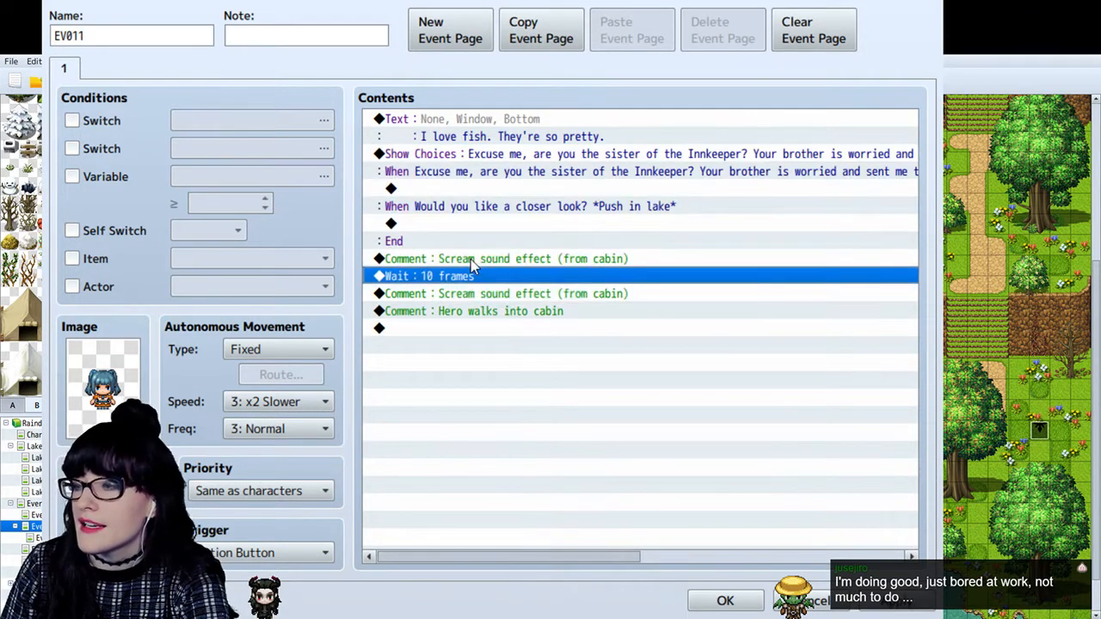
click(471, 259)
double_click(527, 263)
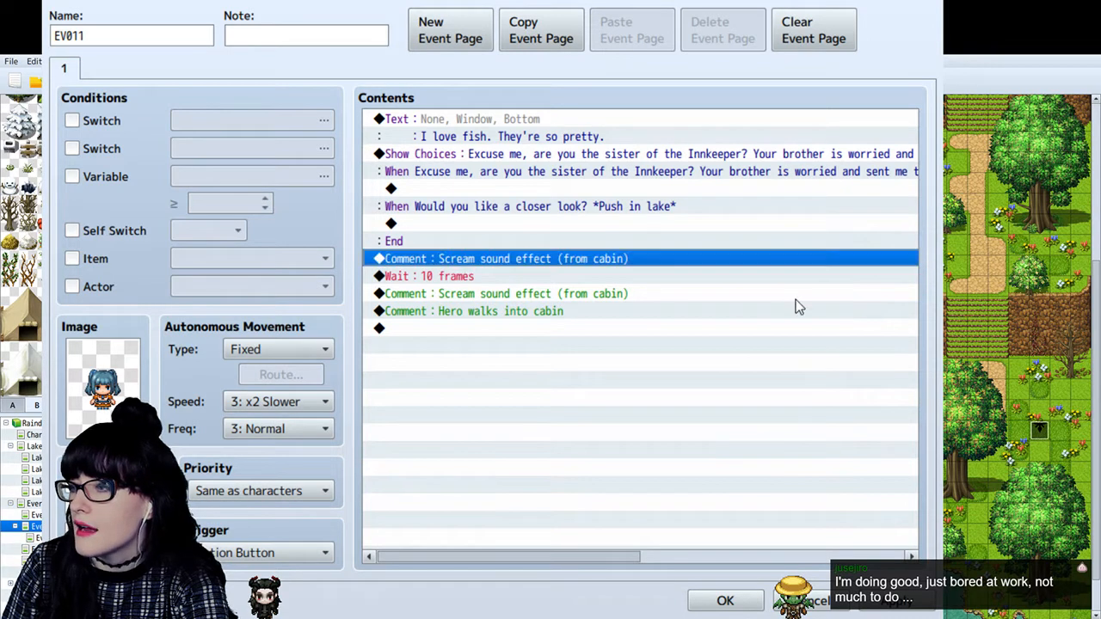
- Paste the scream comment into both choice branches and delete the duplicate placed directly above the Wait command
click(492, 188)
key(ctrl+v)
click(450, 276)
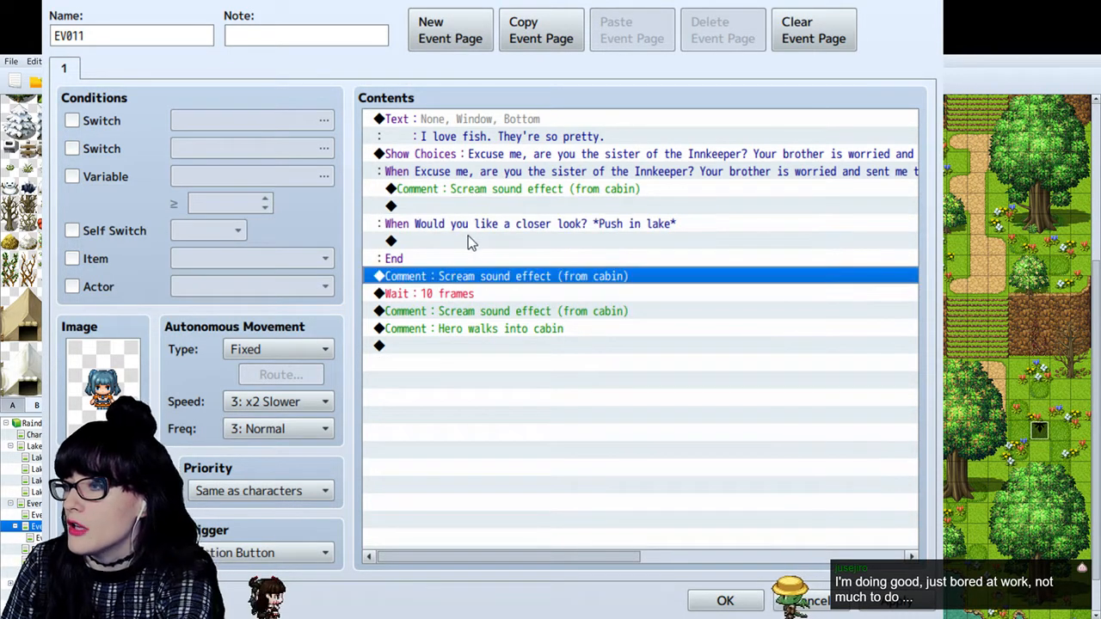
key(Delete)
click(486, 239)
key(ctrl+v)
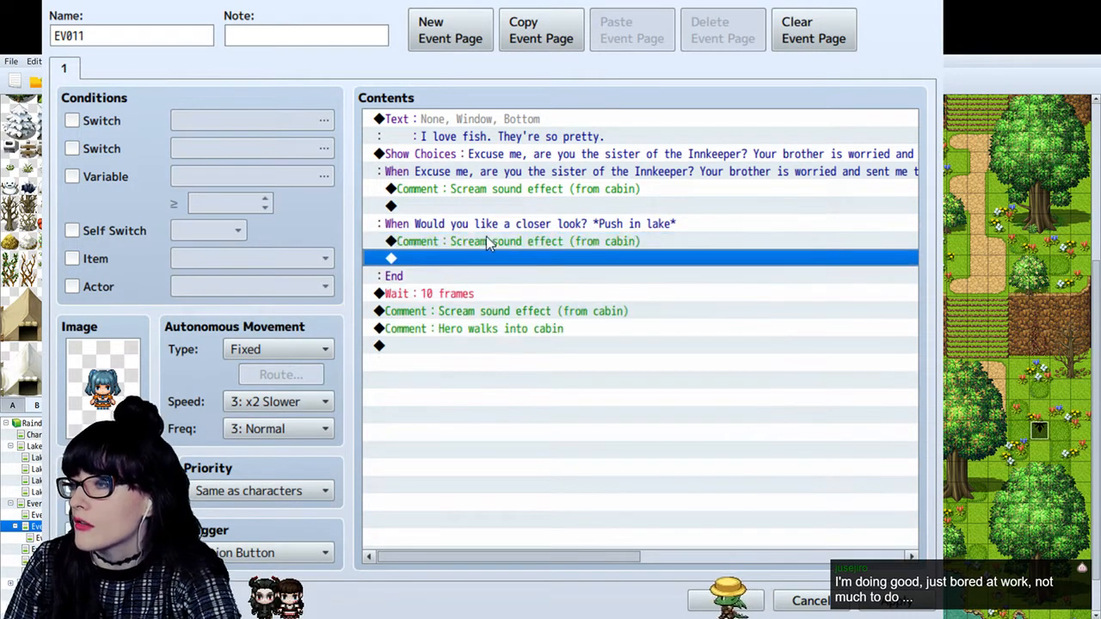
- Rewrite the comment under the innkeeper's sister question as "+Compassion" and the one under the push-in-lake choice as "-Compassion"
click(508, 190)
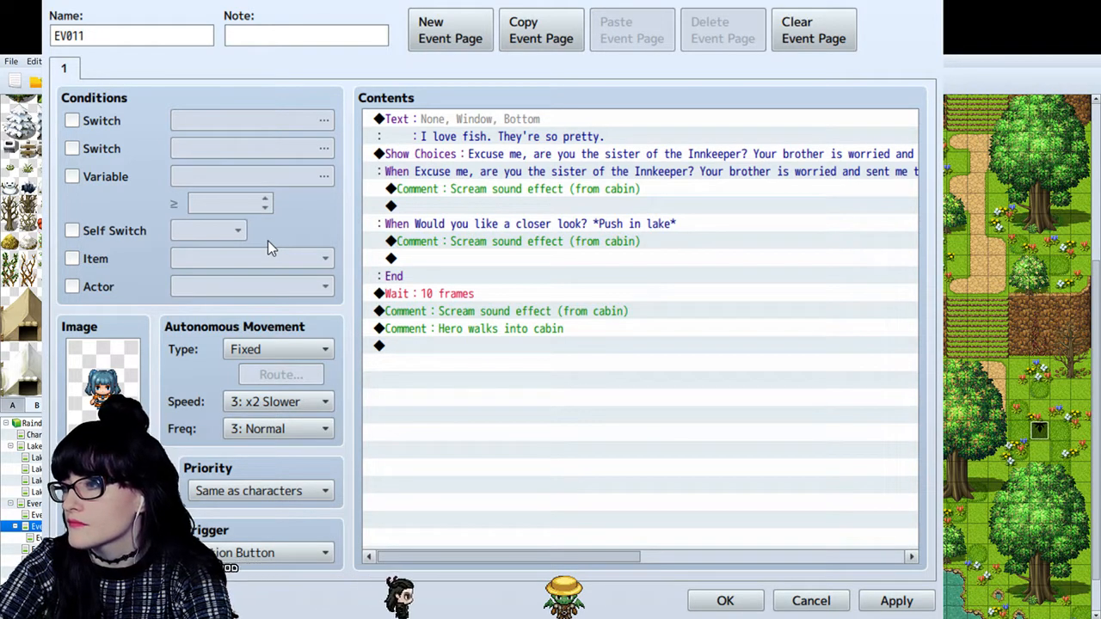
click(694, 398)
double_click(518, 242)
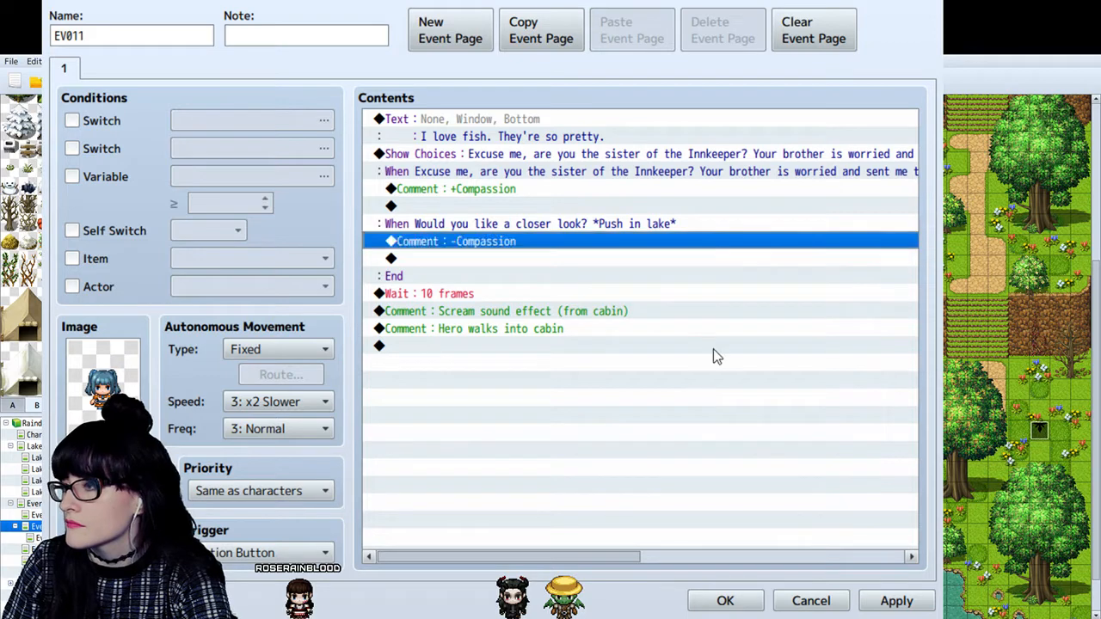
click(713, 348)
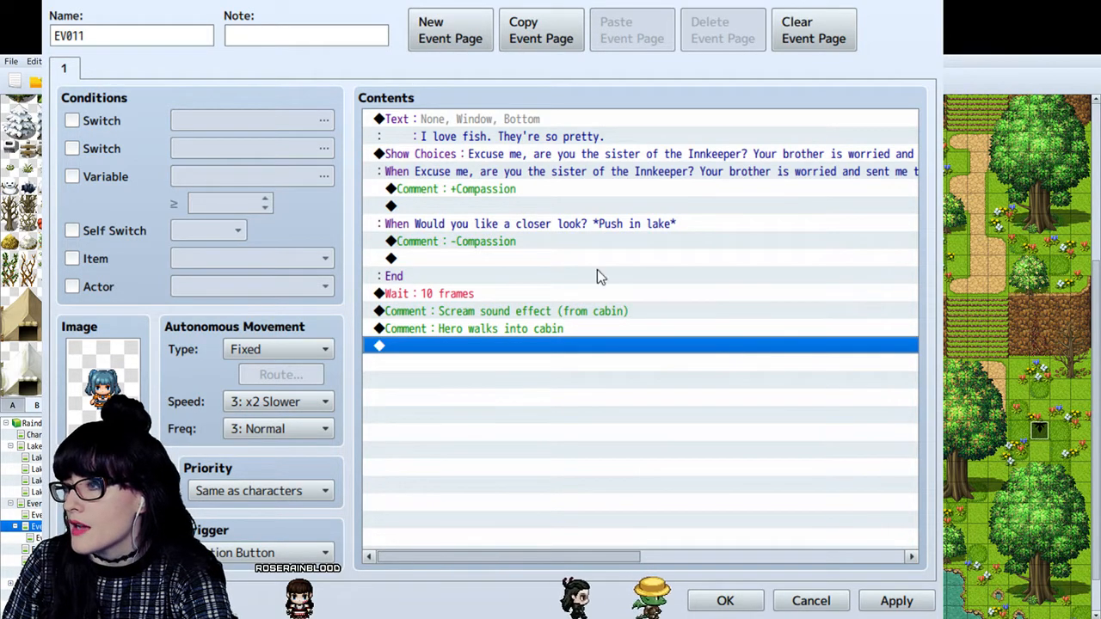
- Review both choice branches with their compassion comments, plus the wait, scream and cabin comments that follow
click(545, 191)
click(534, 243)
click(604, 190)
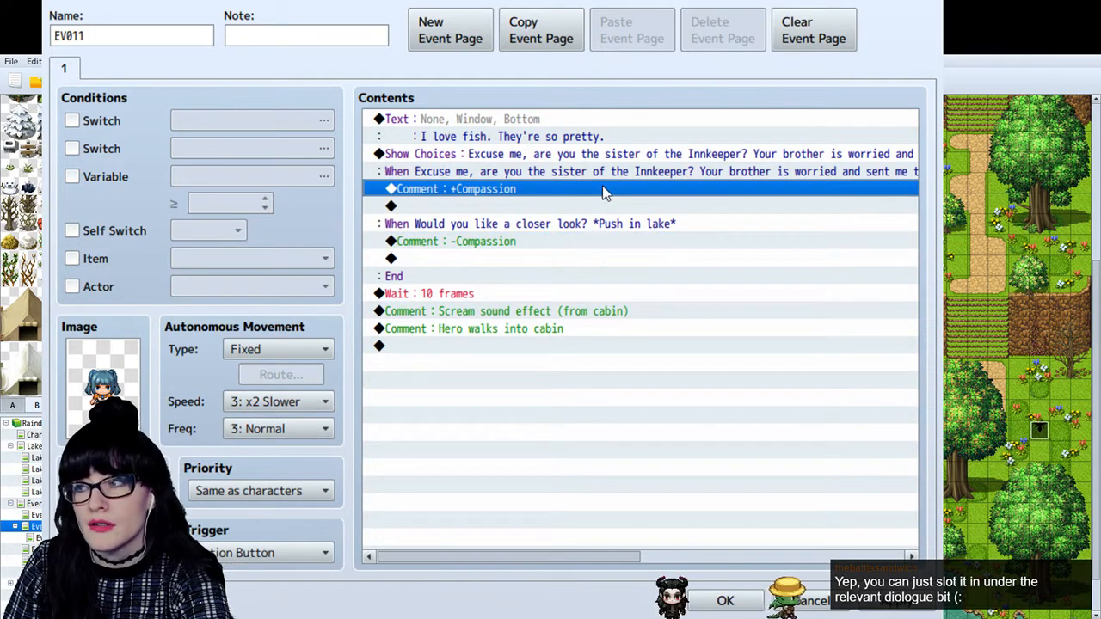
click(476, 242)
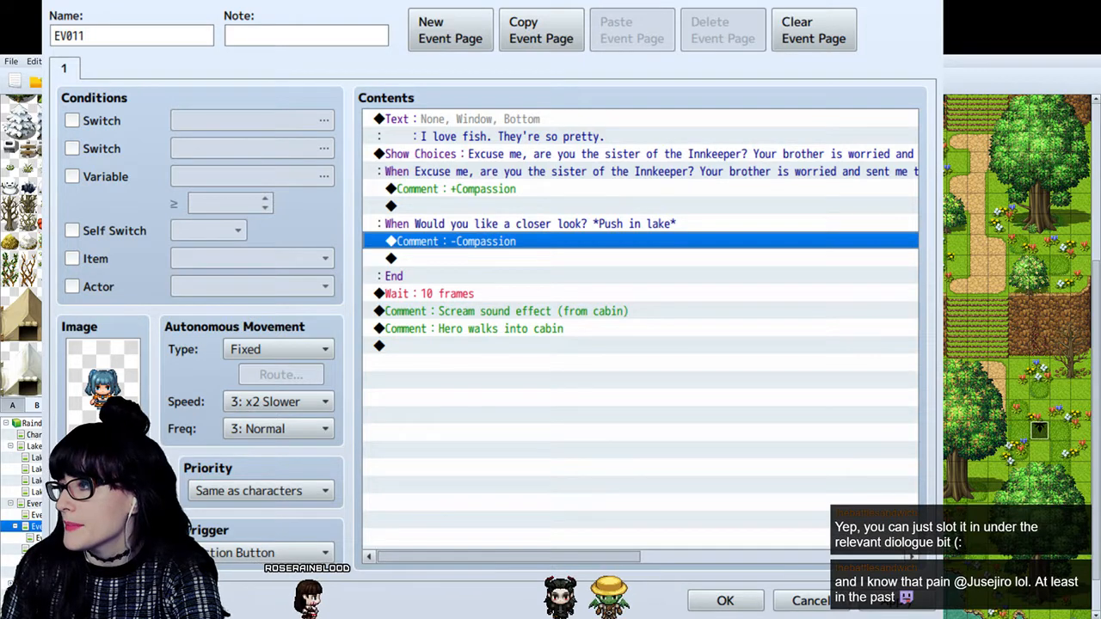
click(467, 158)
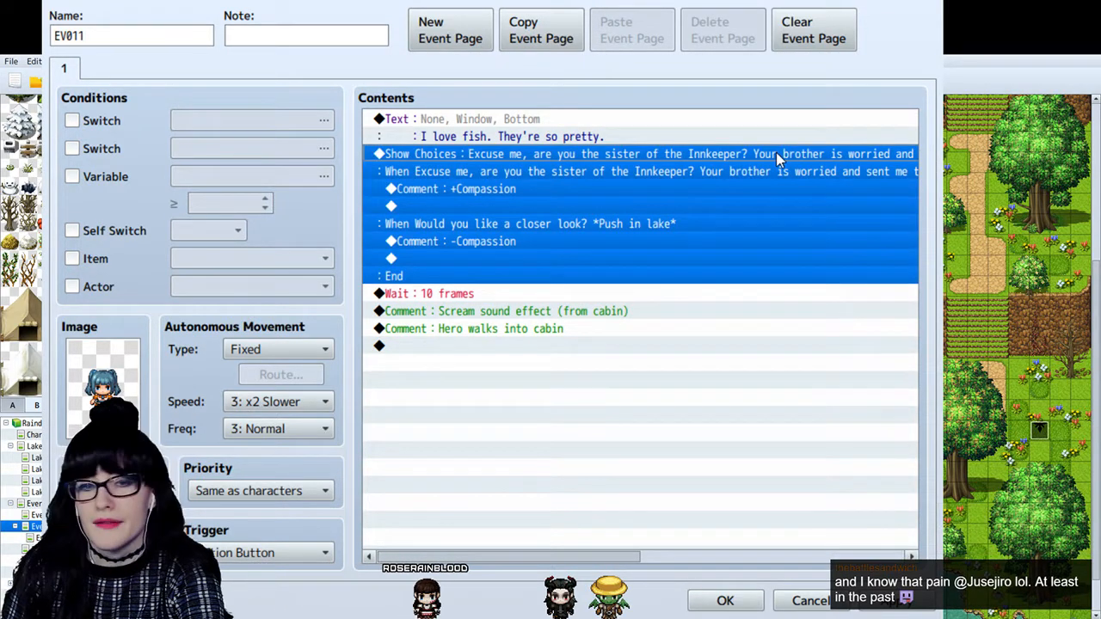
click(680, 260)
click(616, 346)
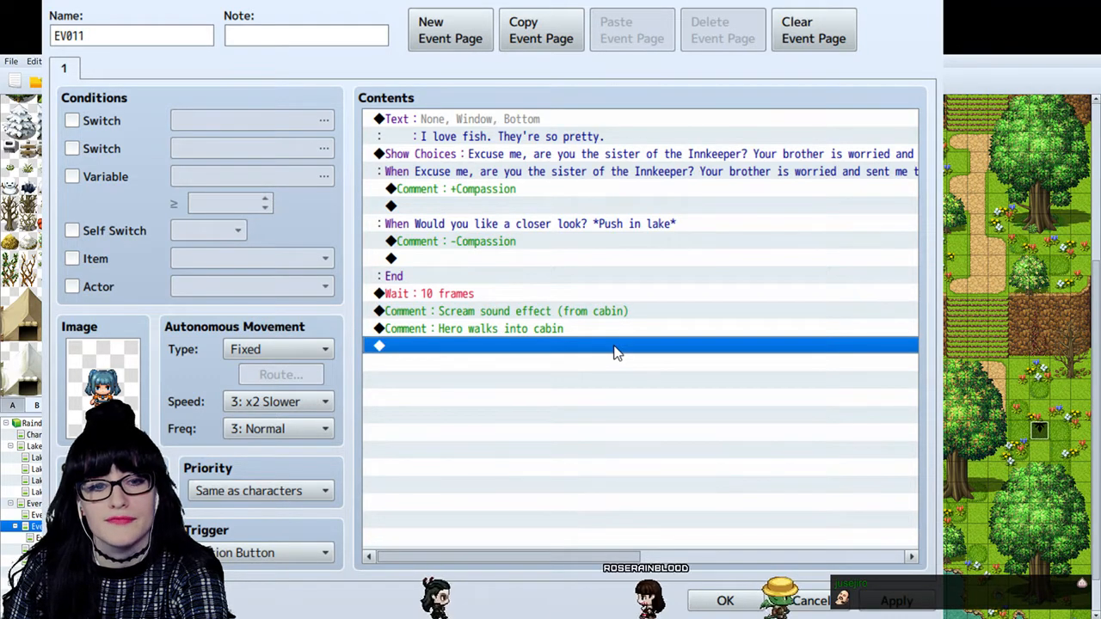
click(493, 208)
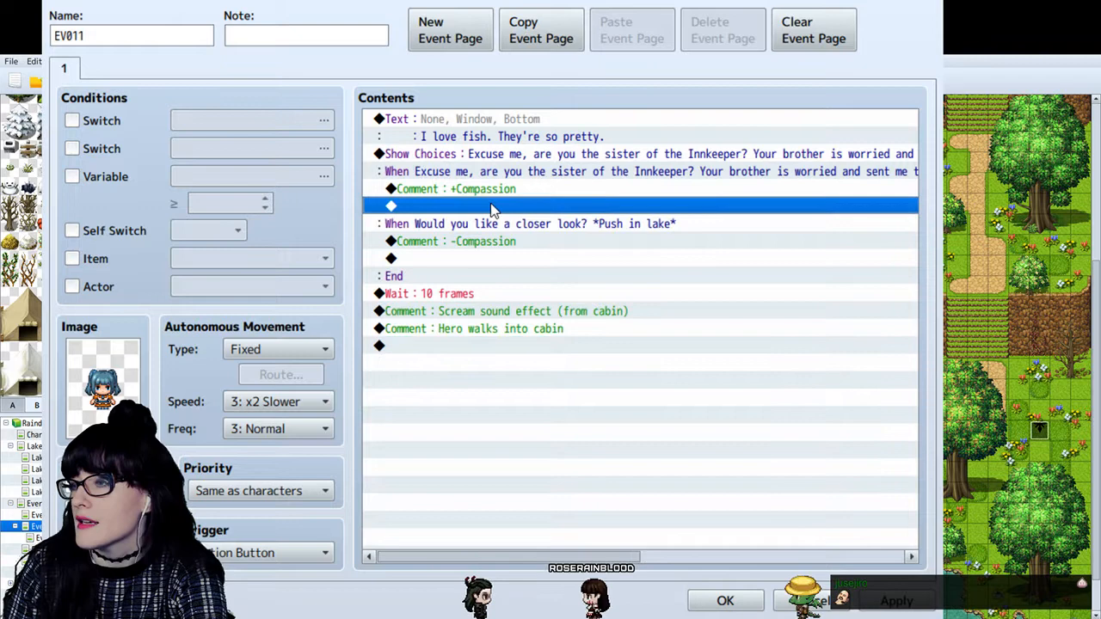
click(523, 313)
click(529, 328)
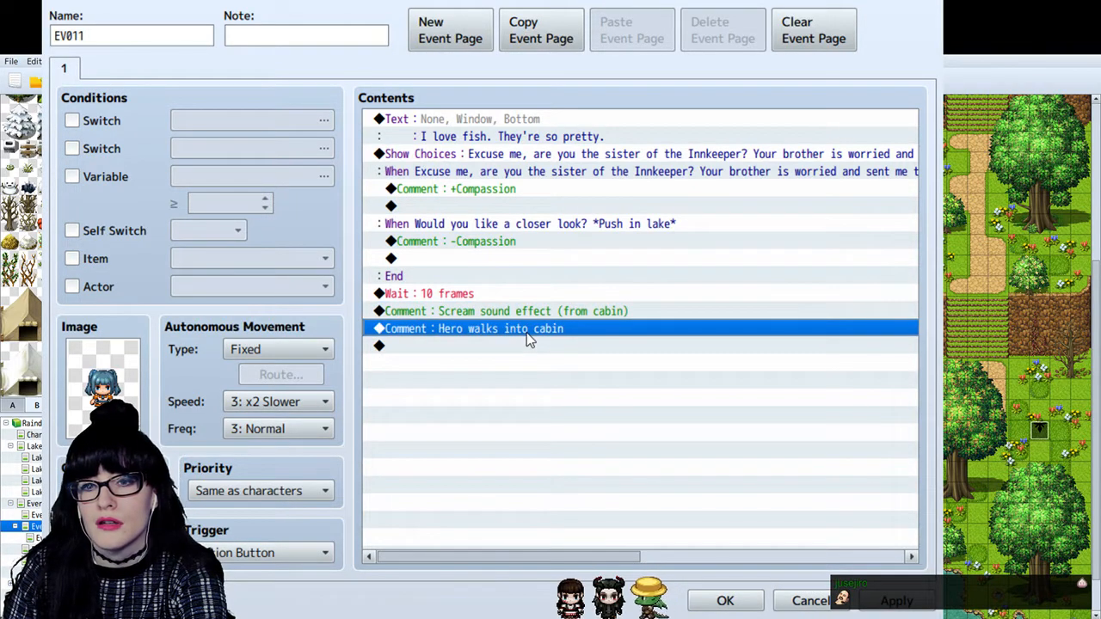
click(510, 207)
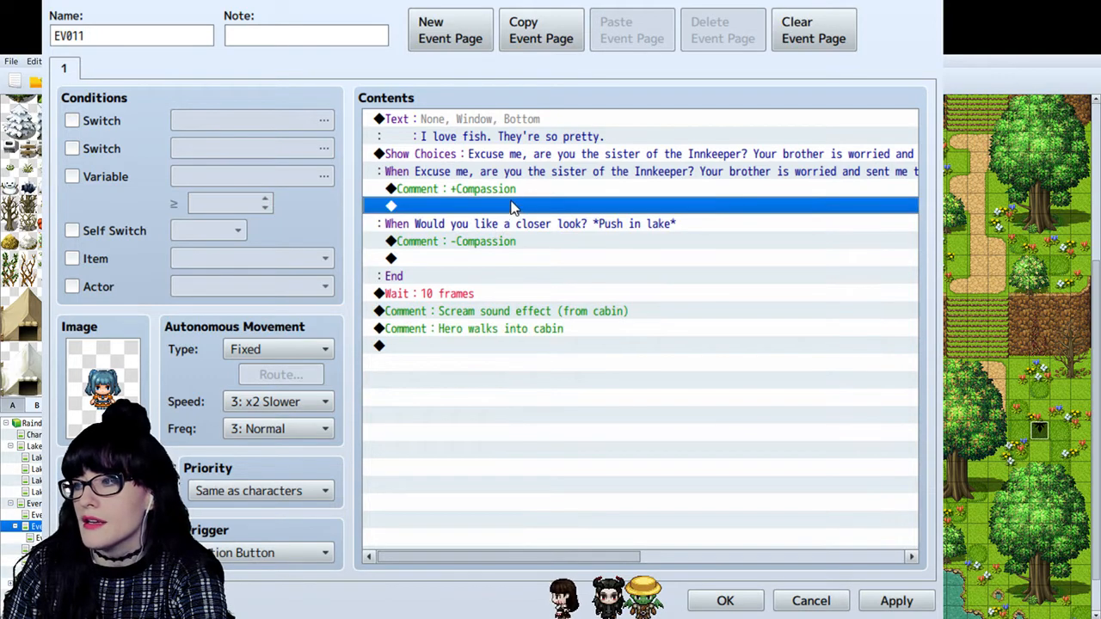
click(550, 171)
click(556, 155)
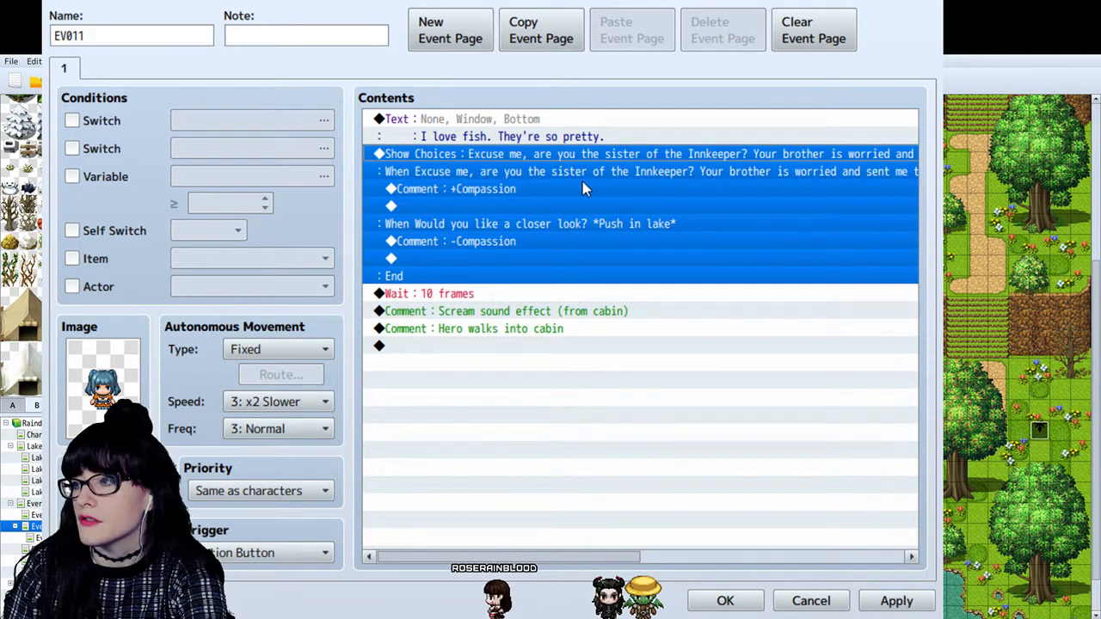
click(564, 258)
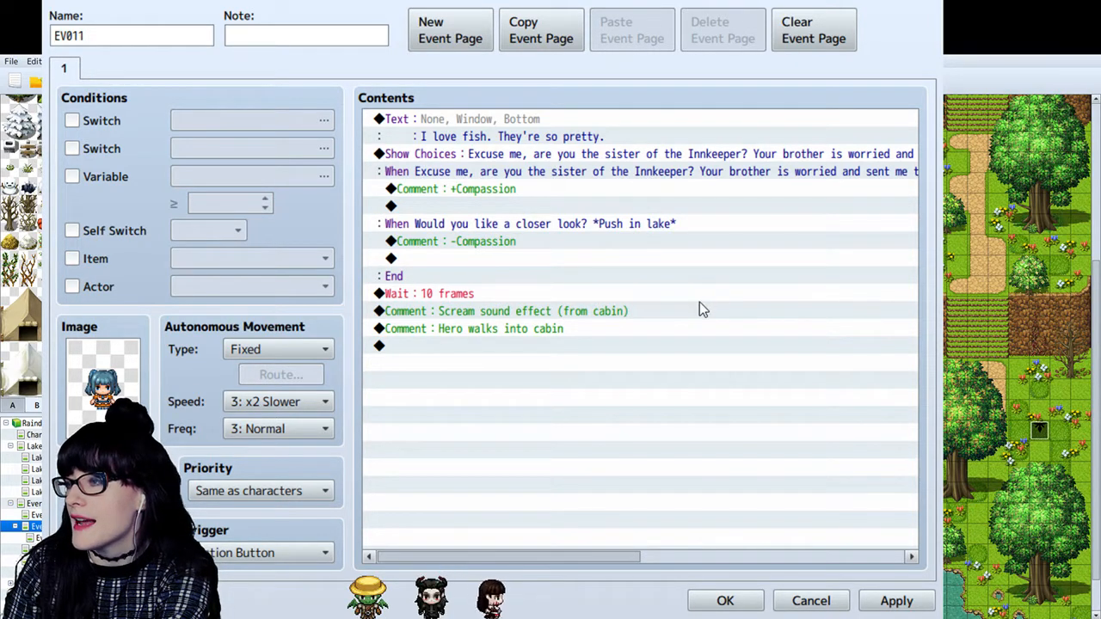
click(759, 427)
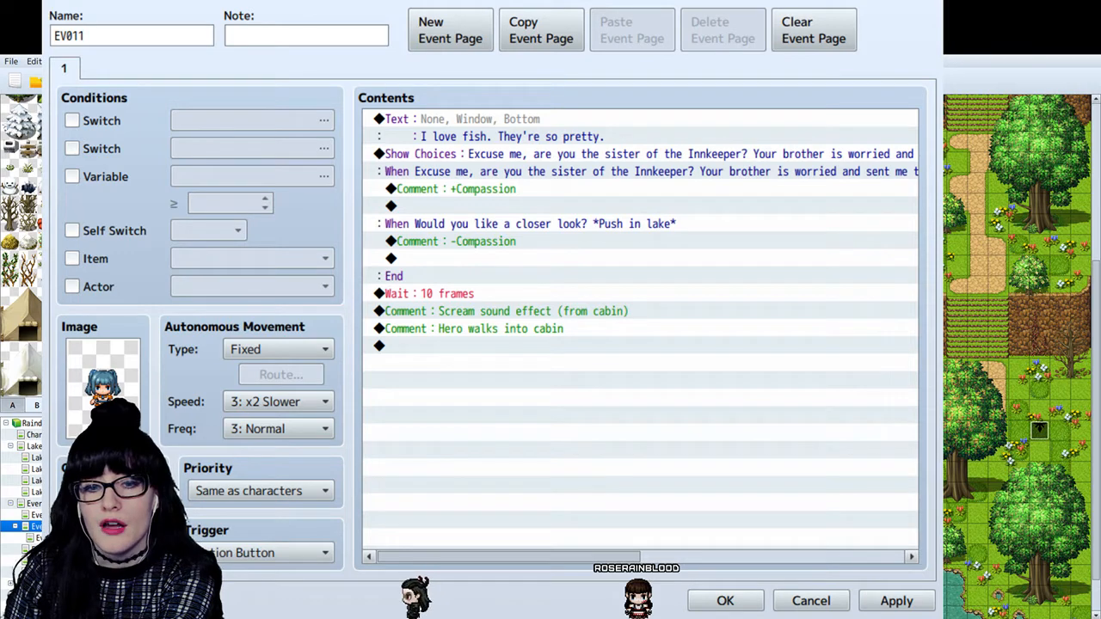
- Switch to the Instagram post in the browser and read the story slides about the innkeeper girl feeding fish and the scream
key(alt+Tab)
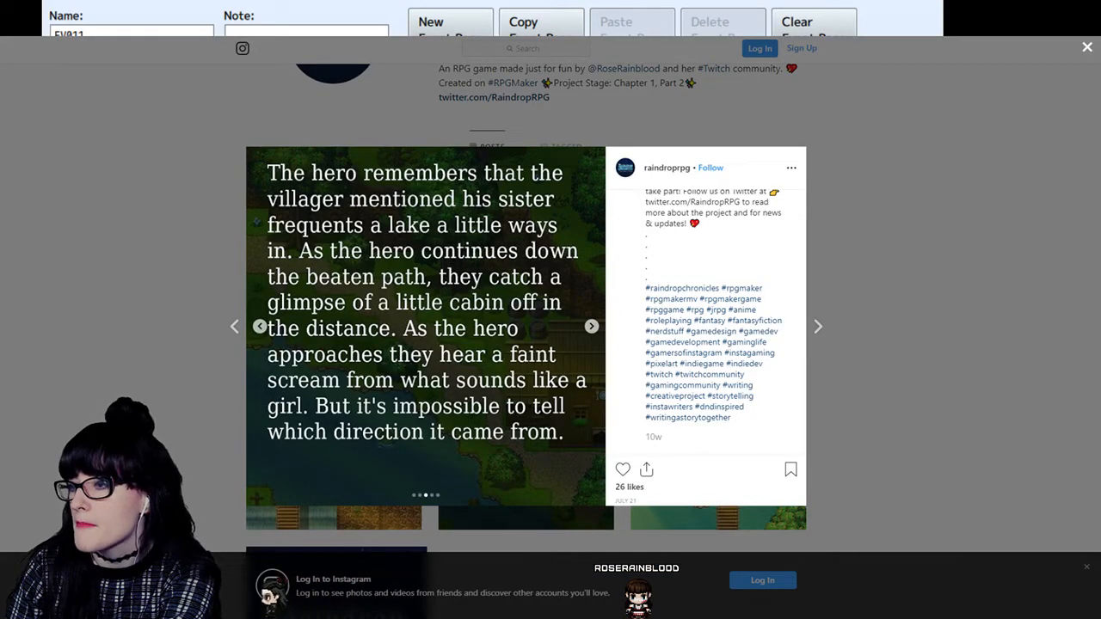
click(592, 326)
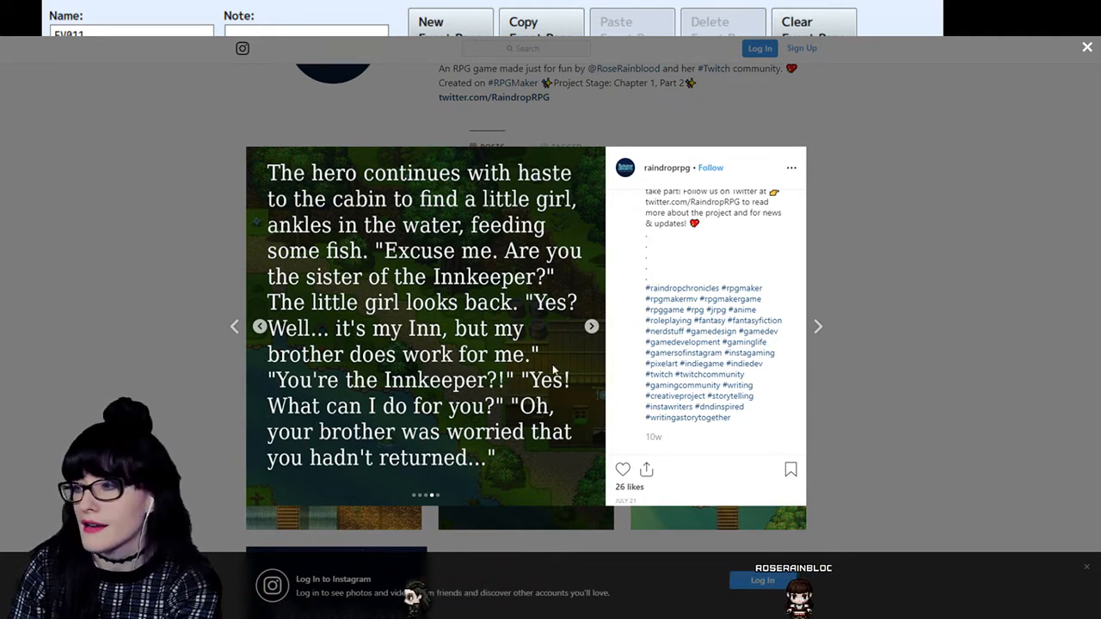
click(593, 327)
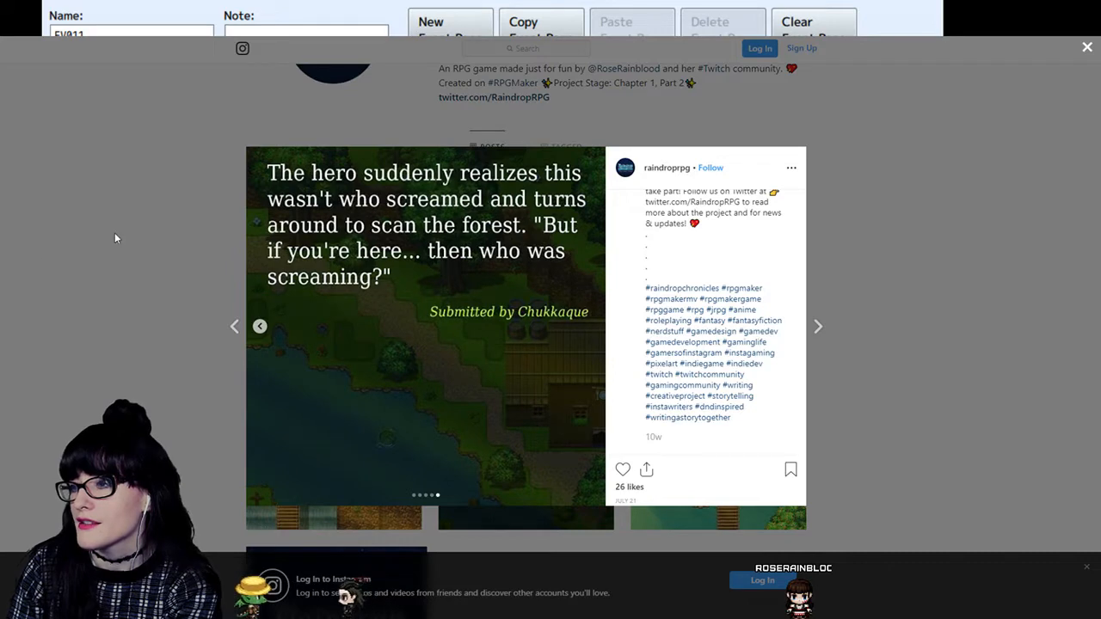
click(260, 327)
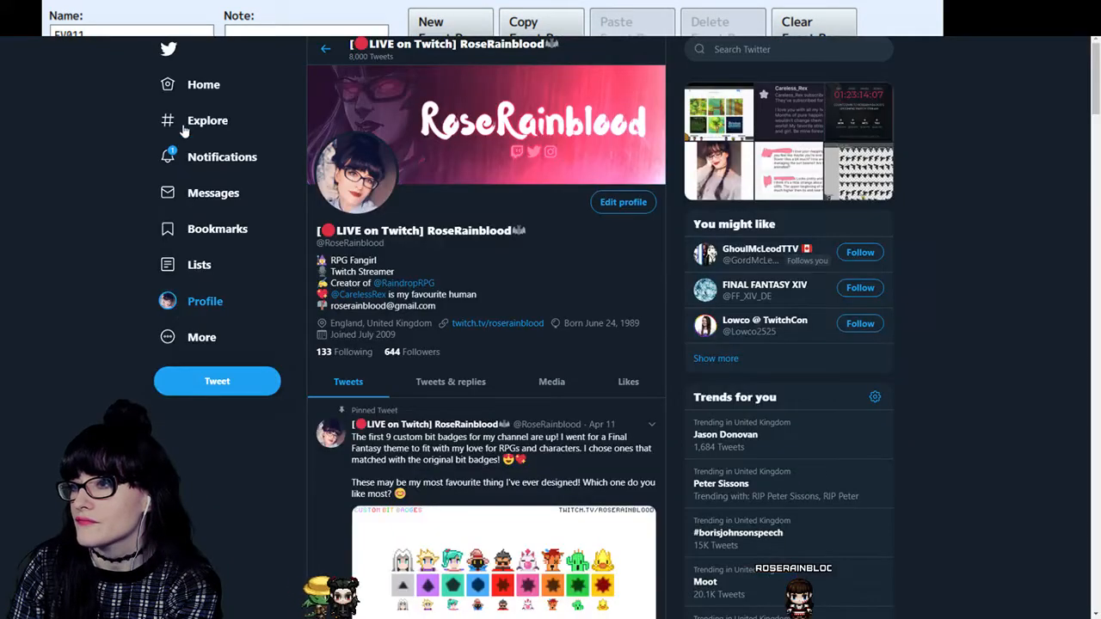
- Check the Twitter notifications and the profile page, and return to the event in RPG Maker
click(194, 154)
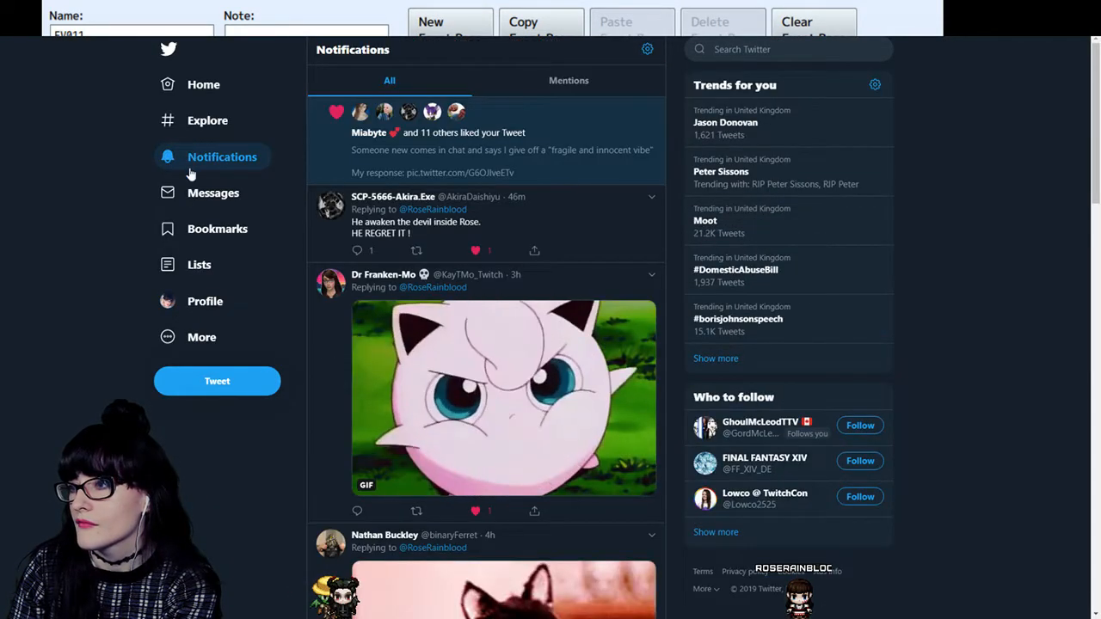
click(182, 298)
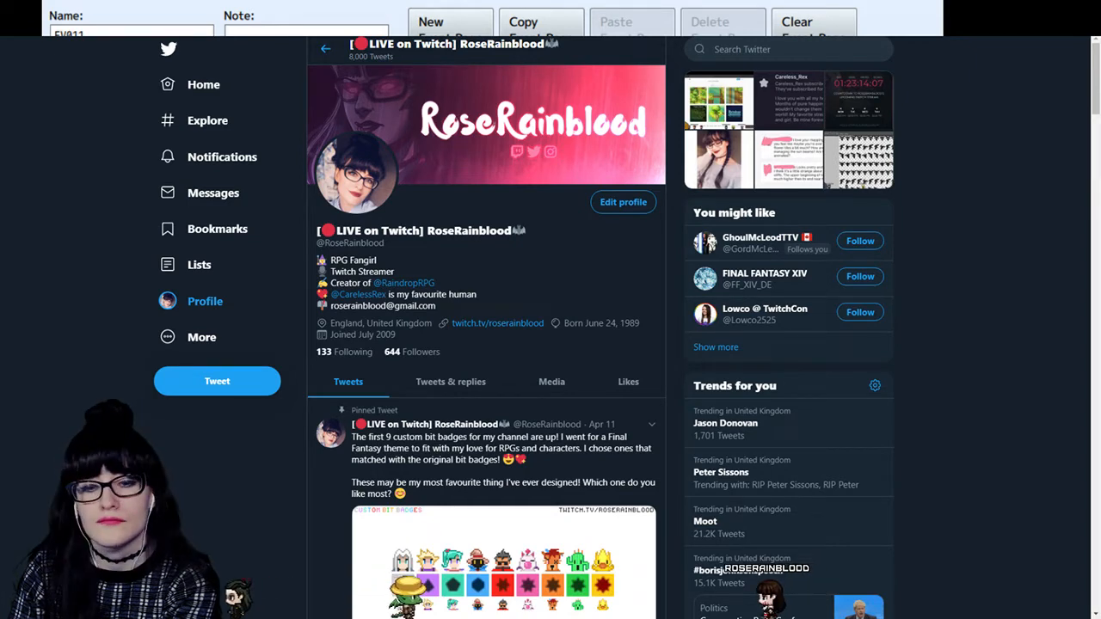
key(alt+Tab)
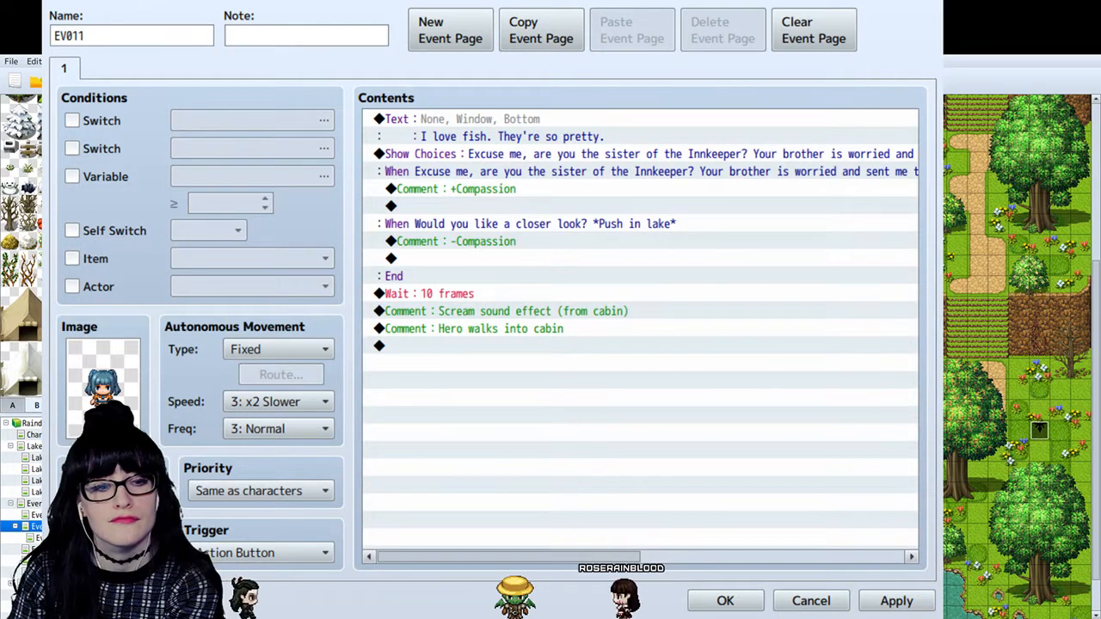
click(533, 328)
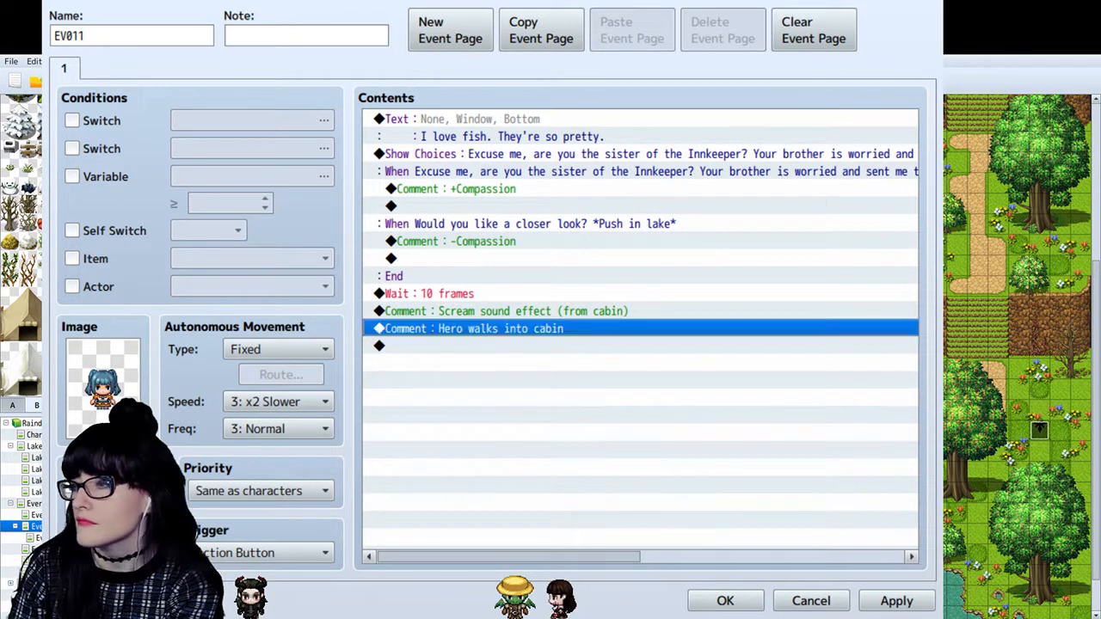
click(473, 206)
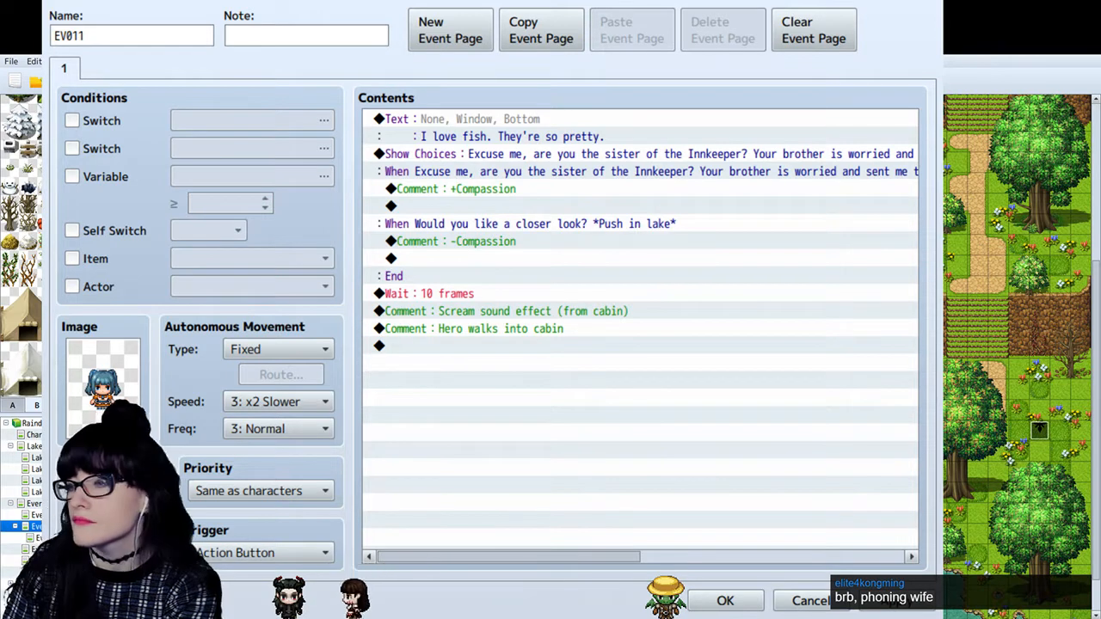
click(545, 374)
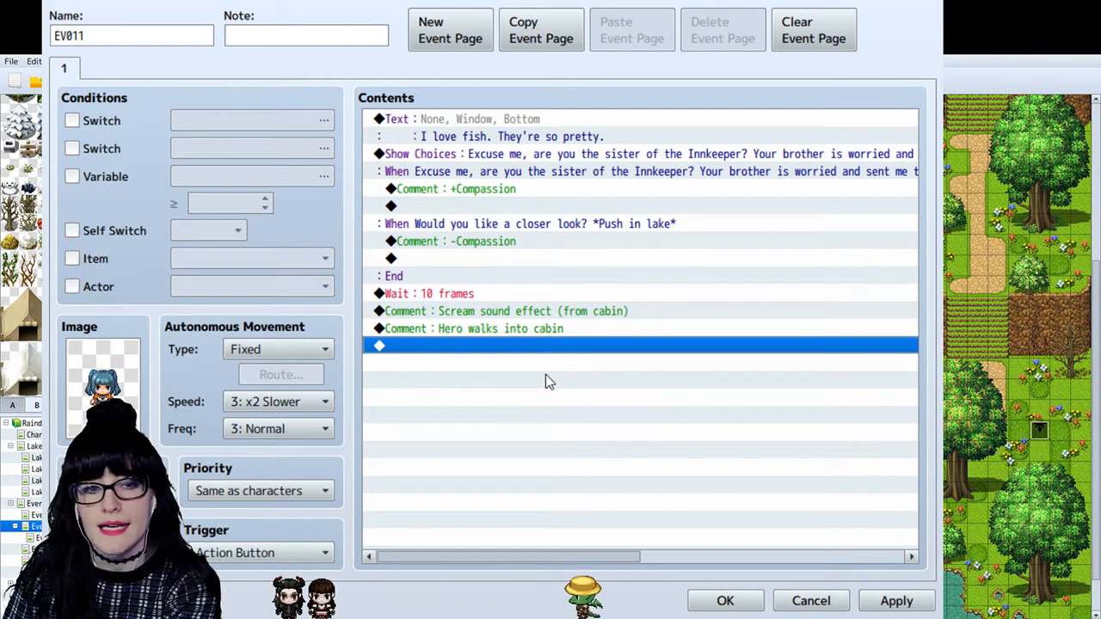
click(552, 206)
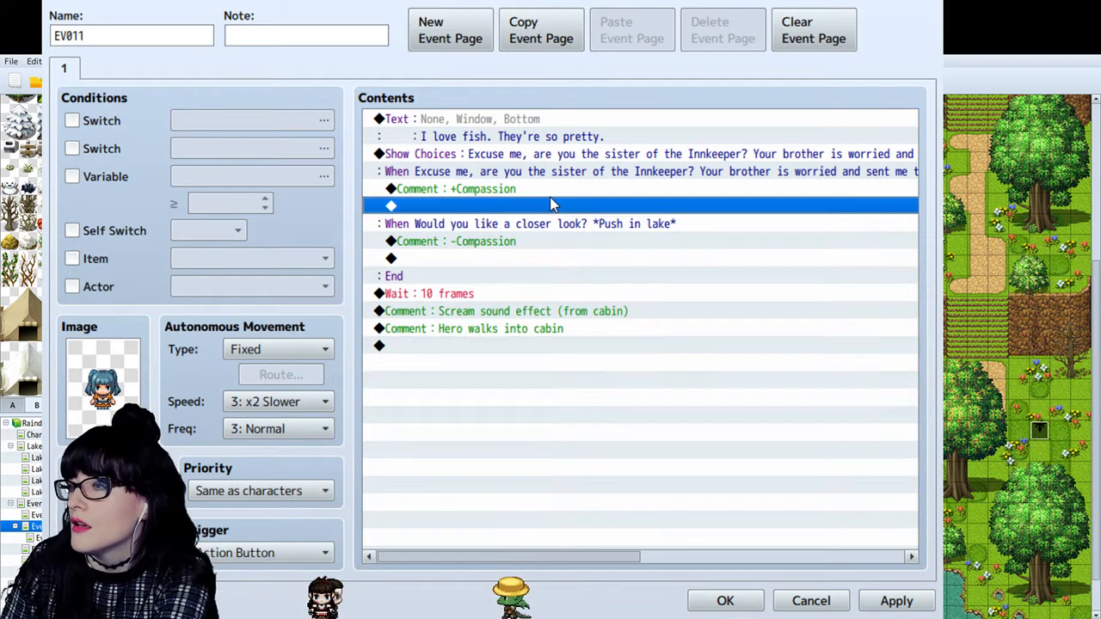
- Add the text "My brother has no reason to be worried." below the +Compassion comment
click(489, 120)
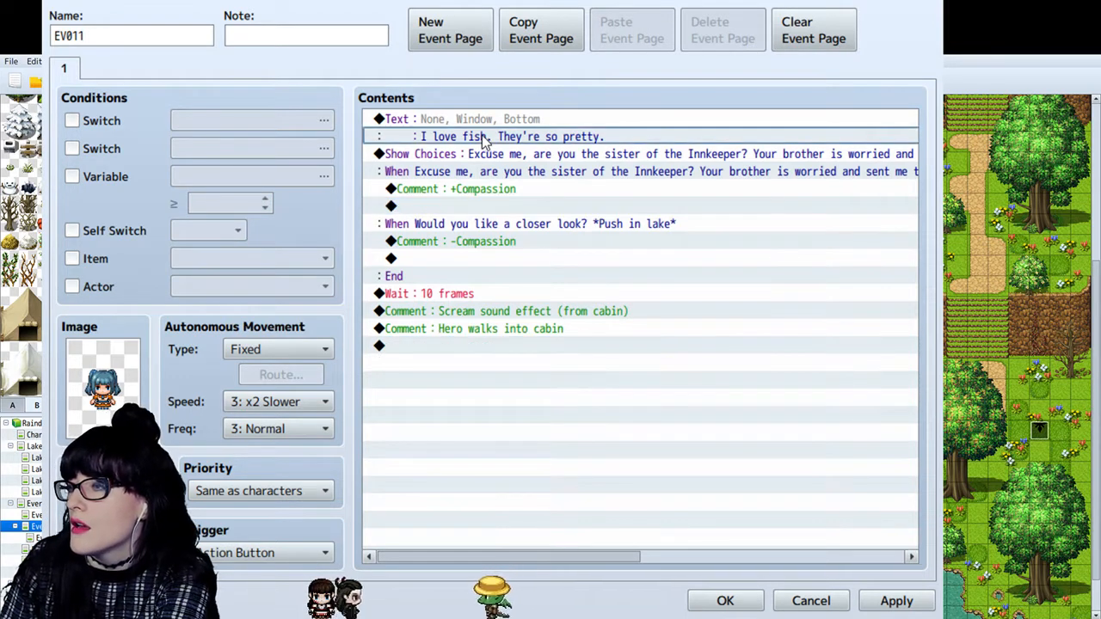
click(481, 206)
click(897, 600)
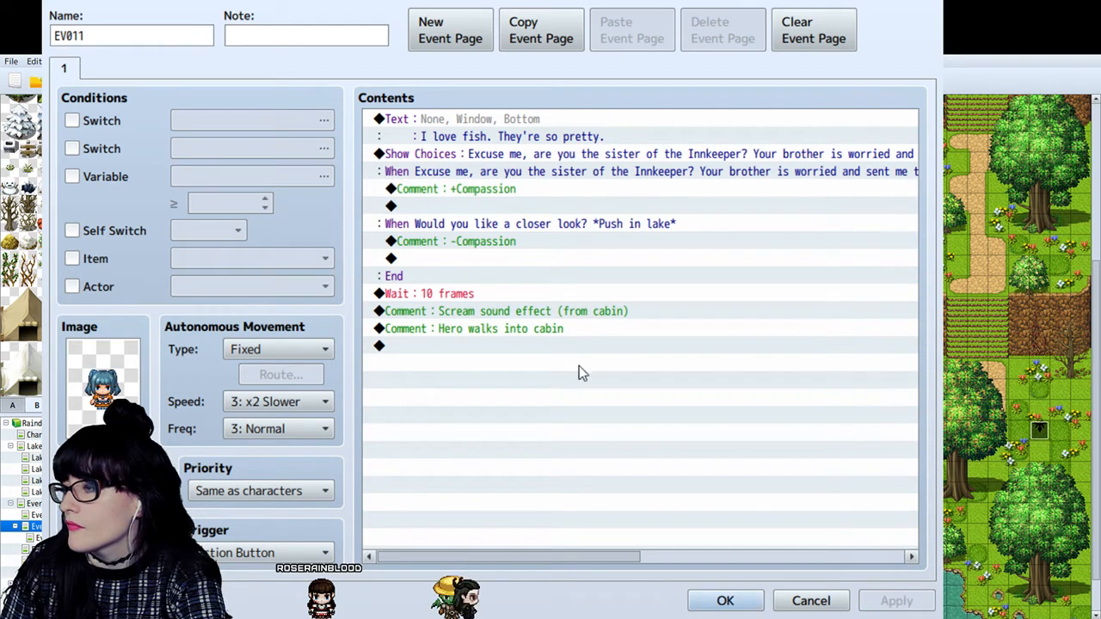
click(507, 204)
key(ctrl+v)
click(589, 213)
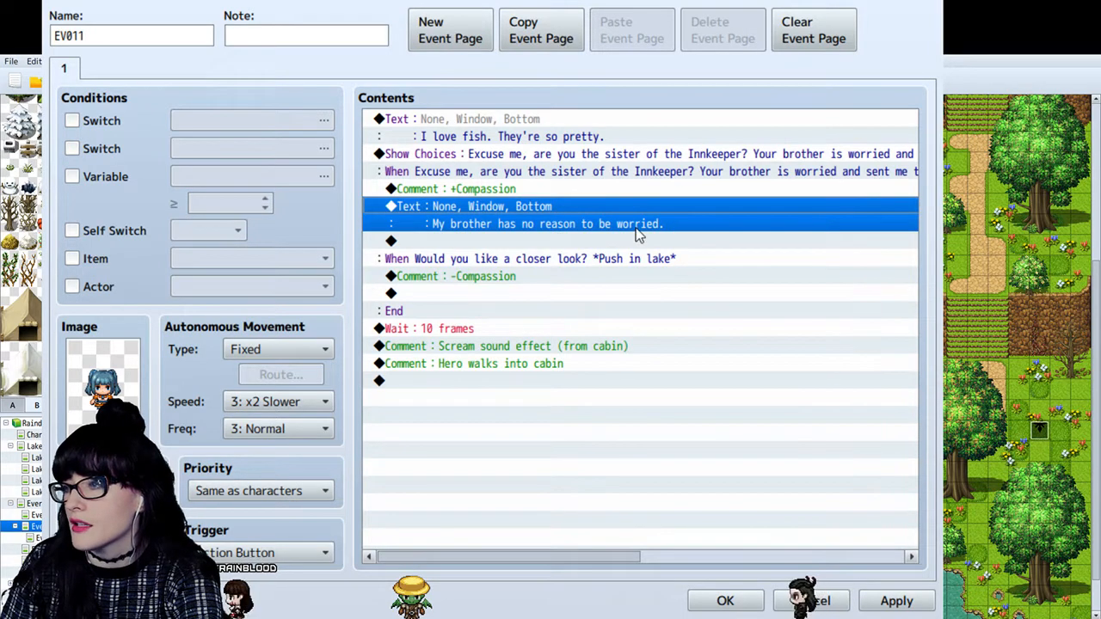
- Duplicate the brother text directly below itself, rewrite the copy as "Besides, he works for me. It's my inn." and apply the event
click(497, 243)
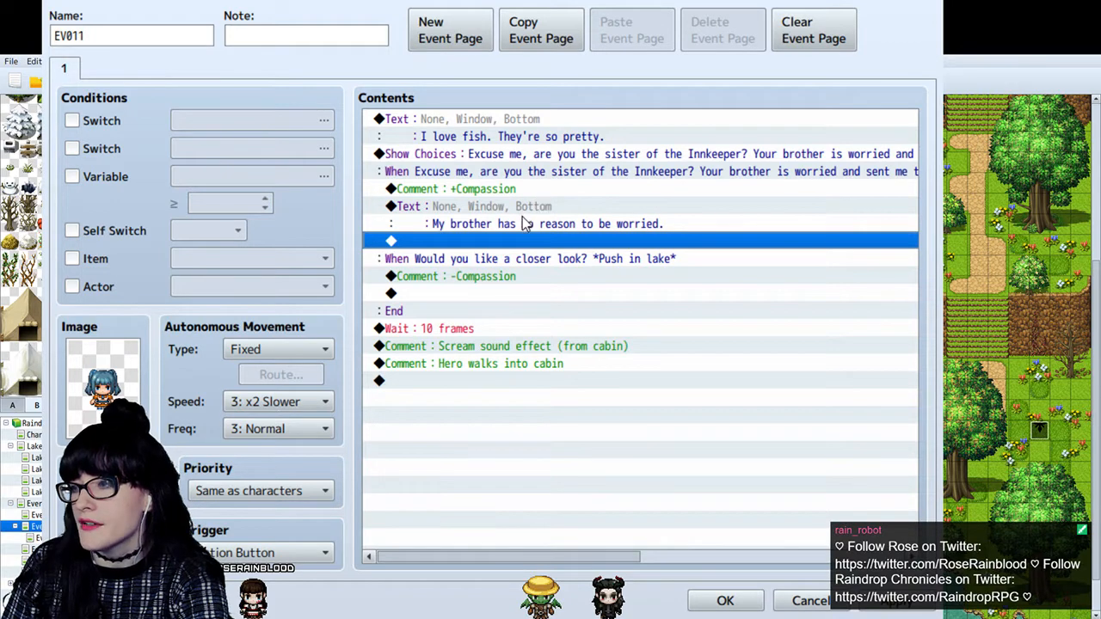
click(534, 208)
click(533, 240)
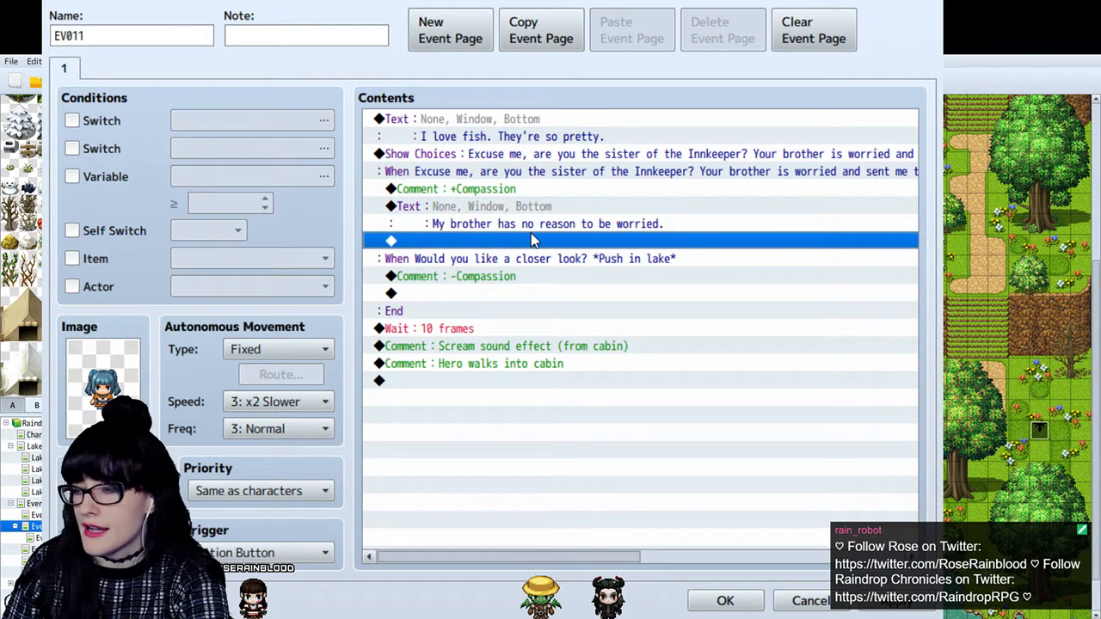
key(ctrl+v)
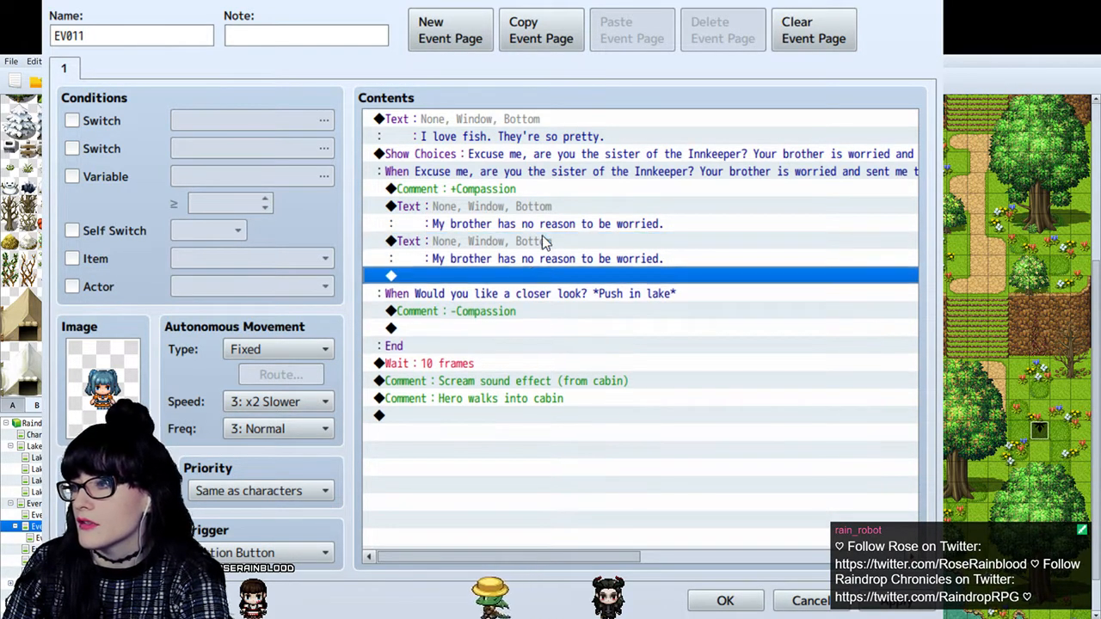
click(542, 243)
double_click(540, 244)
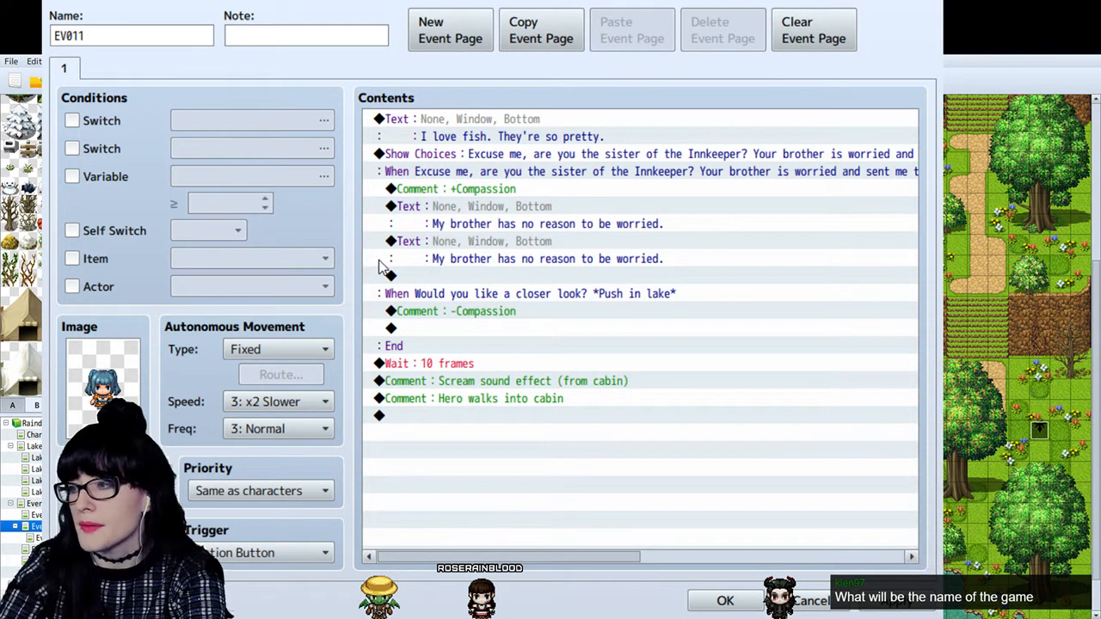
click(757, 424)
click(905, 606)
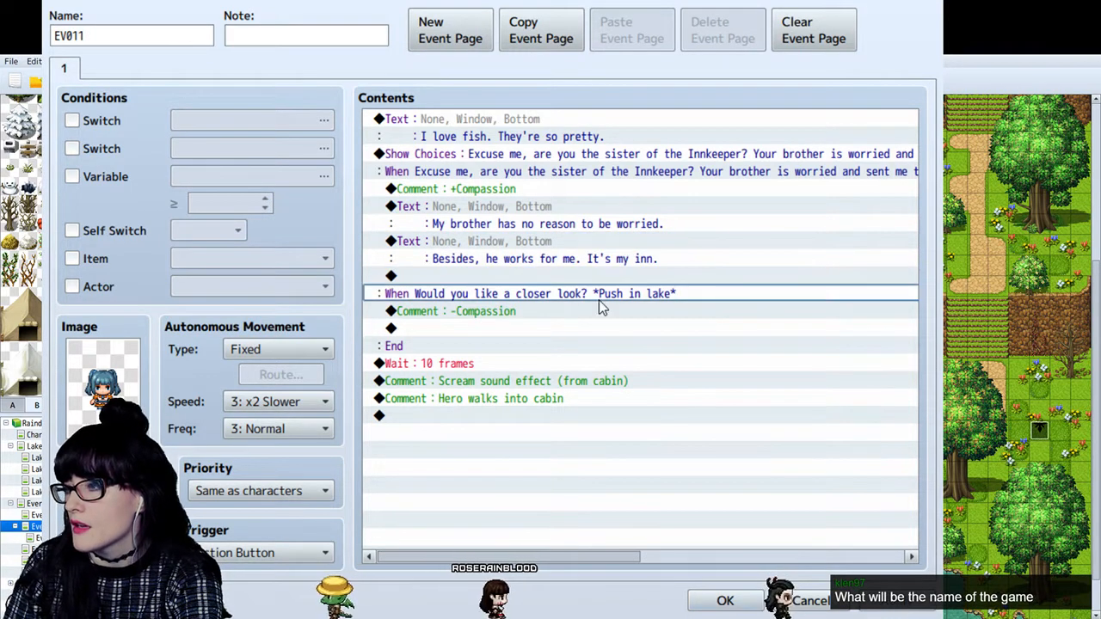
- Review the girl's two reply texts and the empty line that ends the +Compassion branch
click(594, 249)
click(586, 215)
click(617, 276)
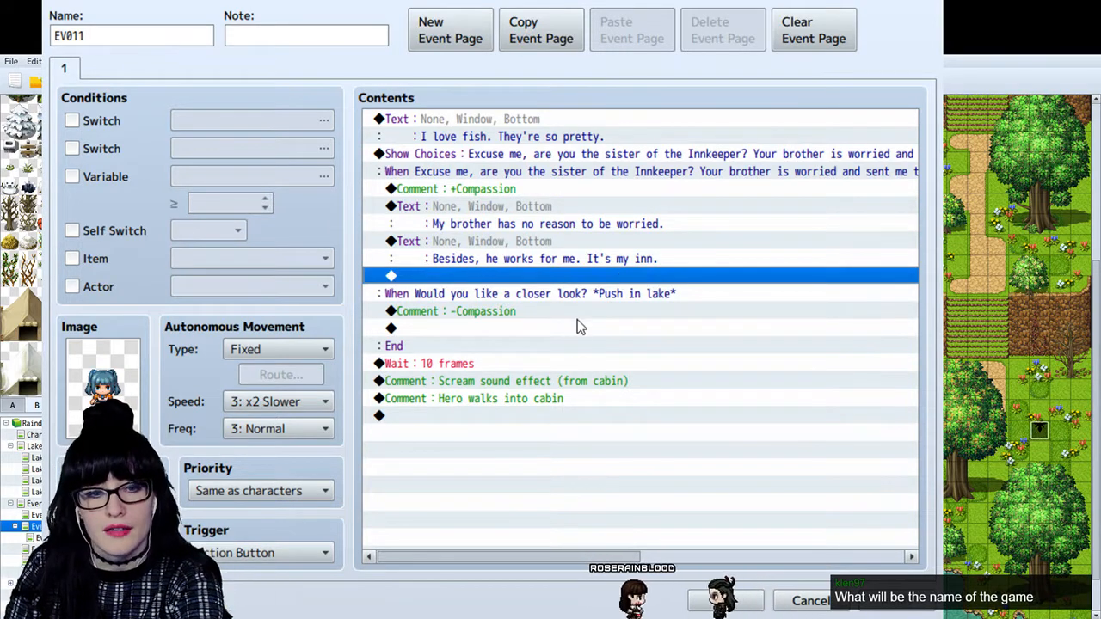
click(695, 224)
click(658, 275)
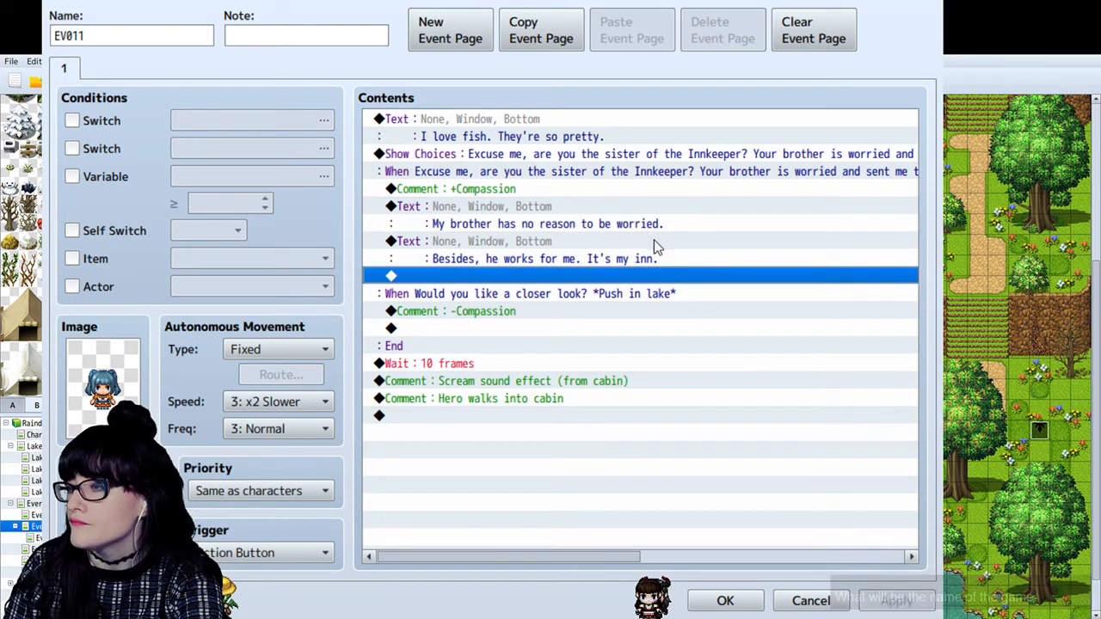
click(605, 213)
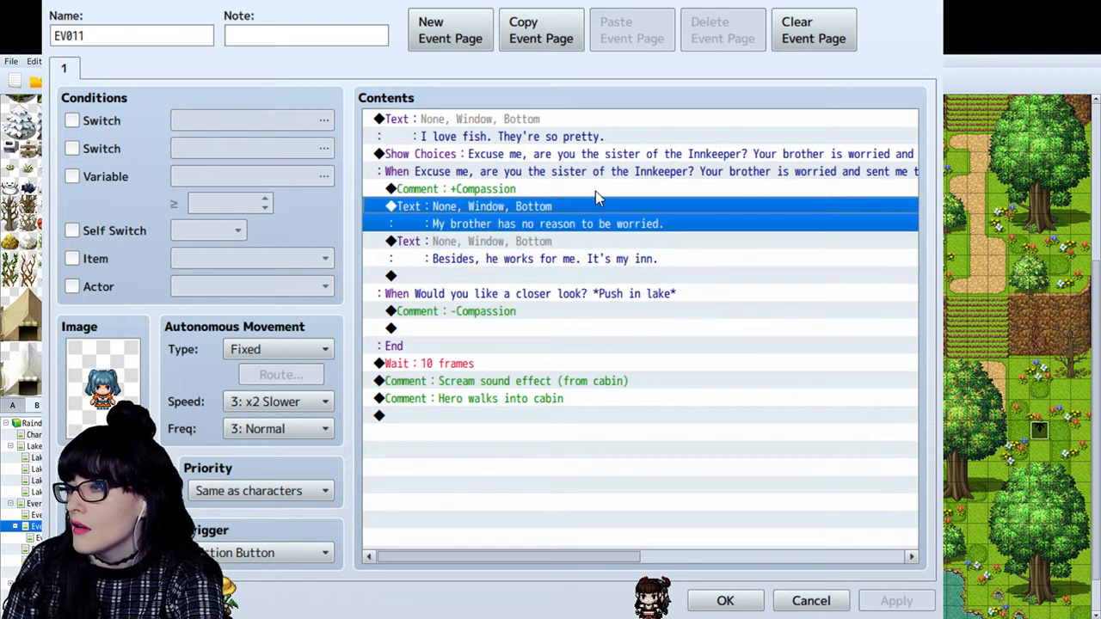
click(507, 276)
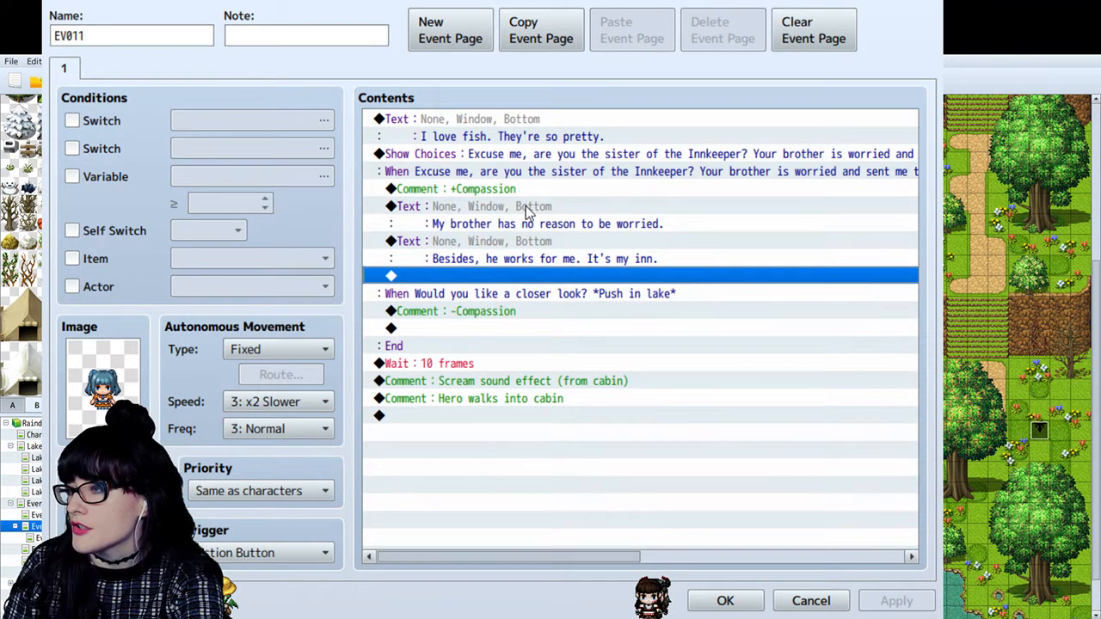
click(527, 212)
click(493, 247)
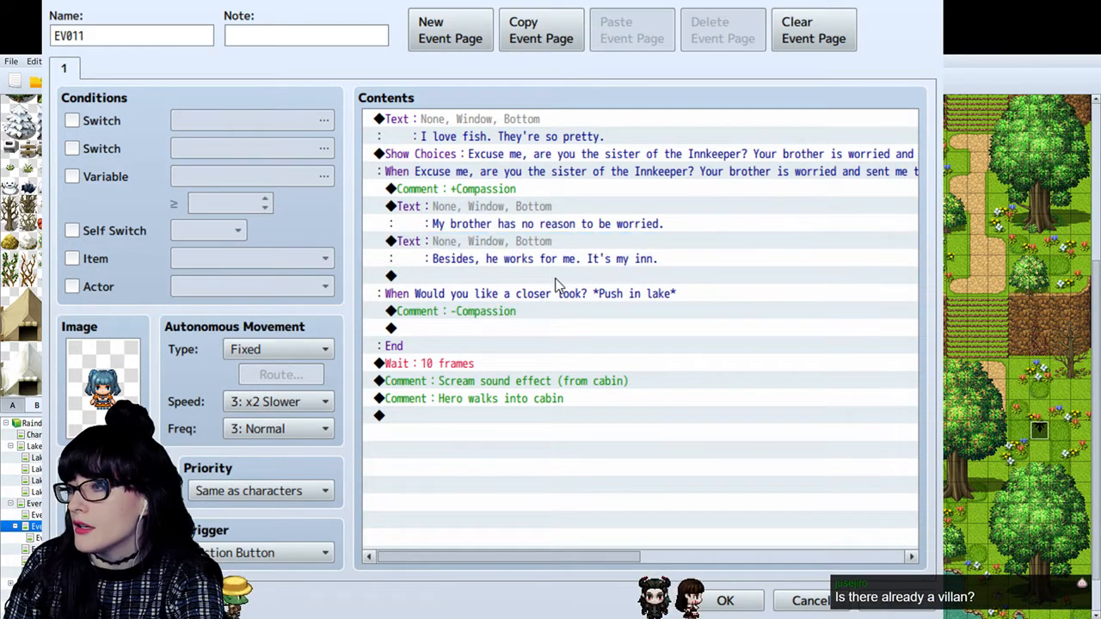
click(497, 228)
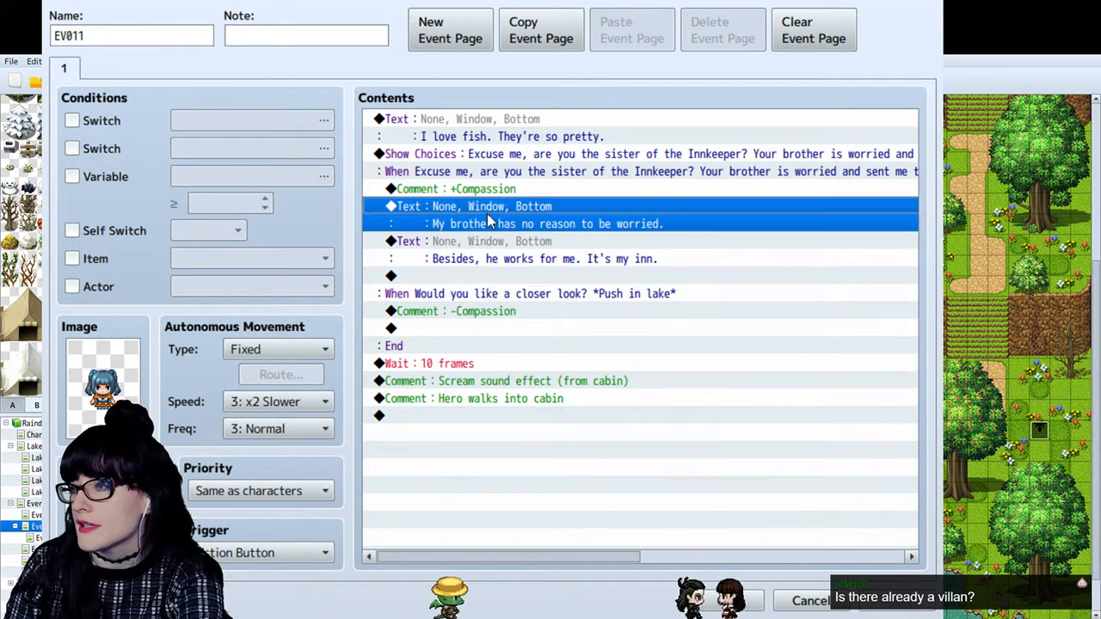
- Add a Show Choices command with "???" and "You're the Innkeeper!?" below the text "Besides, he works for me. It's my inn."
click(491, 243)
click(551, 282)
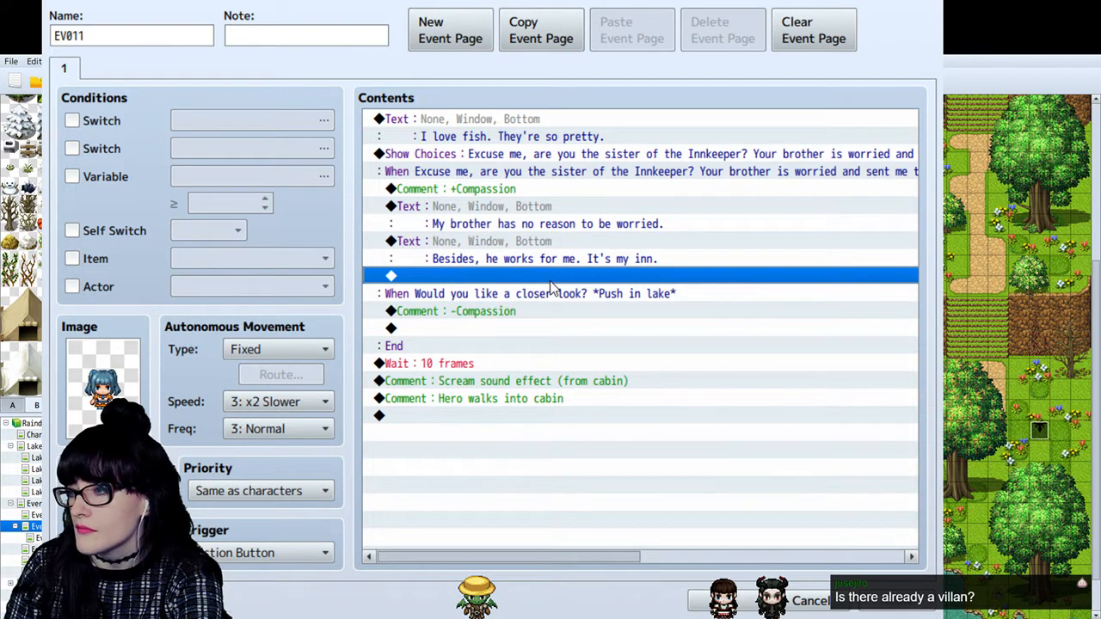
click(519, 161)
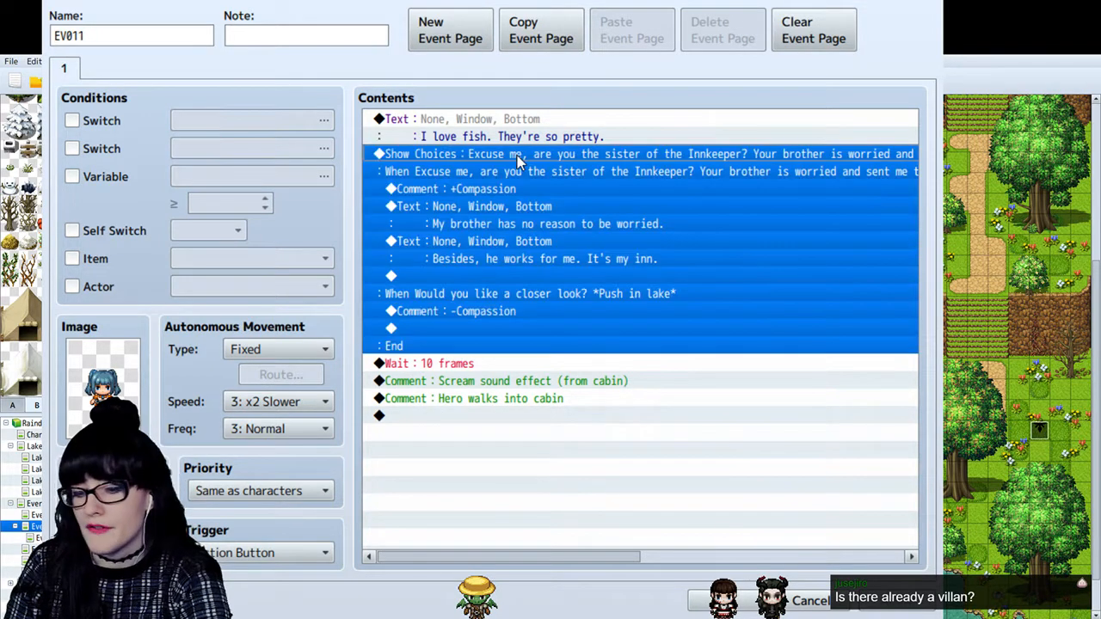
click(525, 275)
double_click(526, 277)
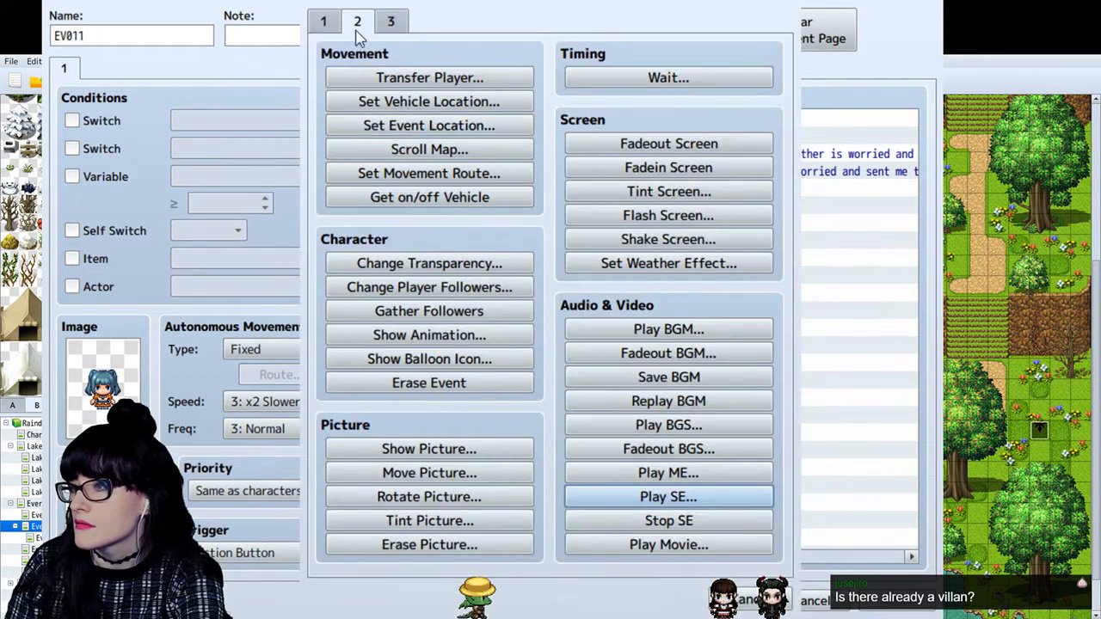
click(324, 20)
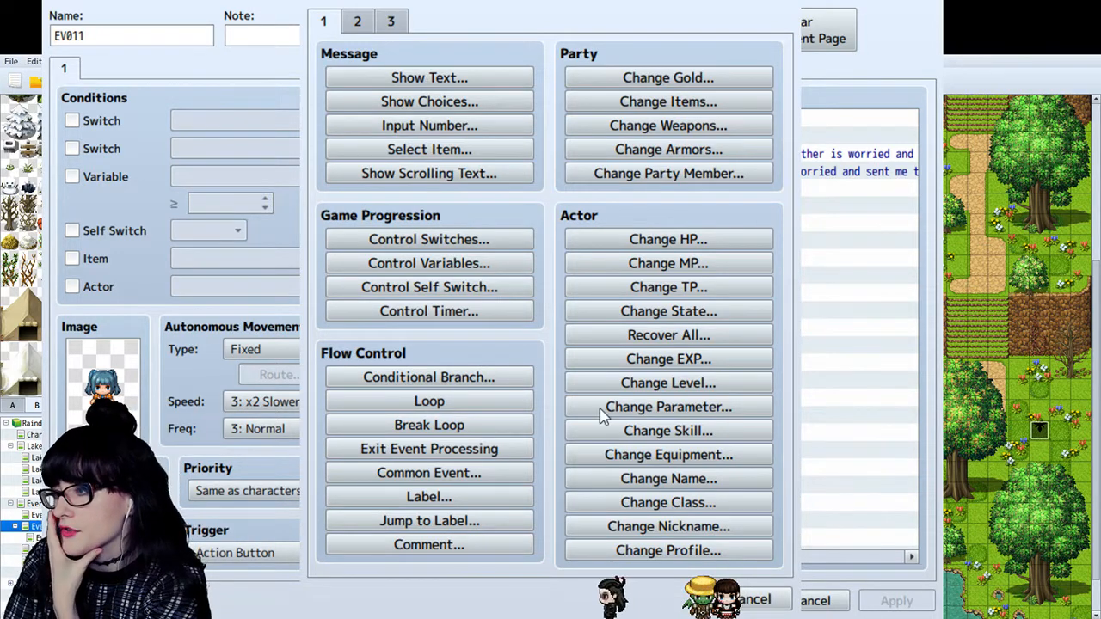
key(Escape)
click(543, 299)
click(514, 188)
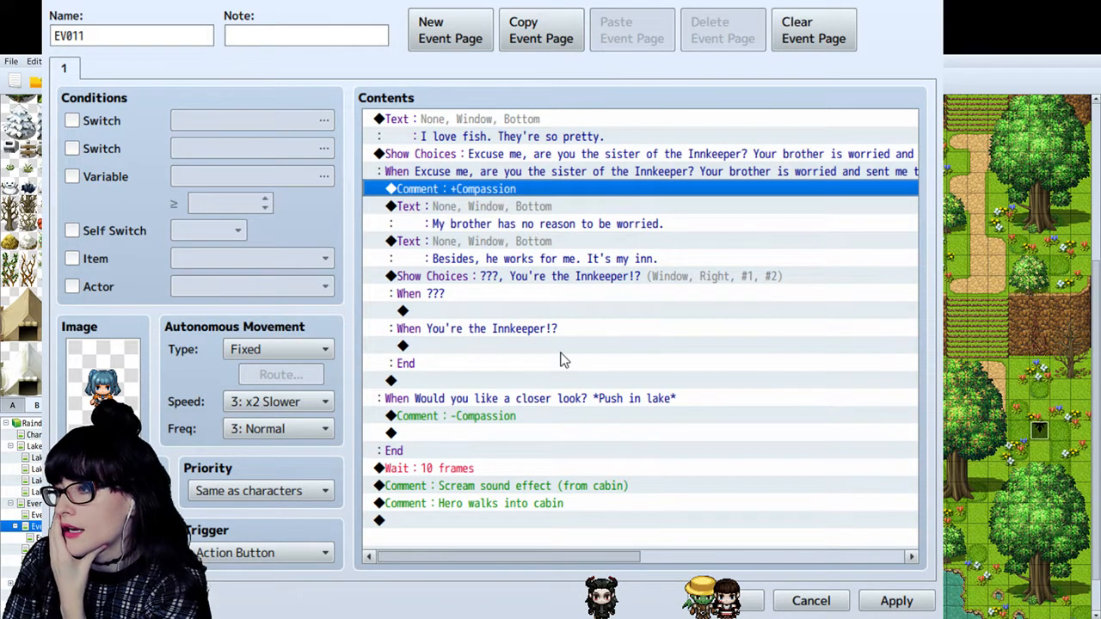
click(520, 346)
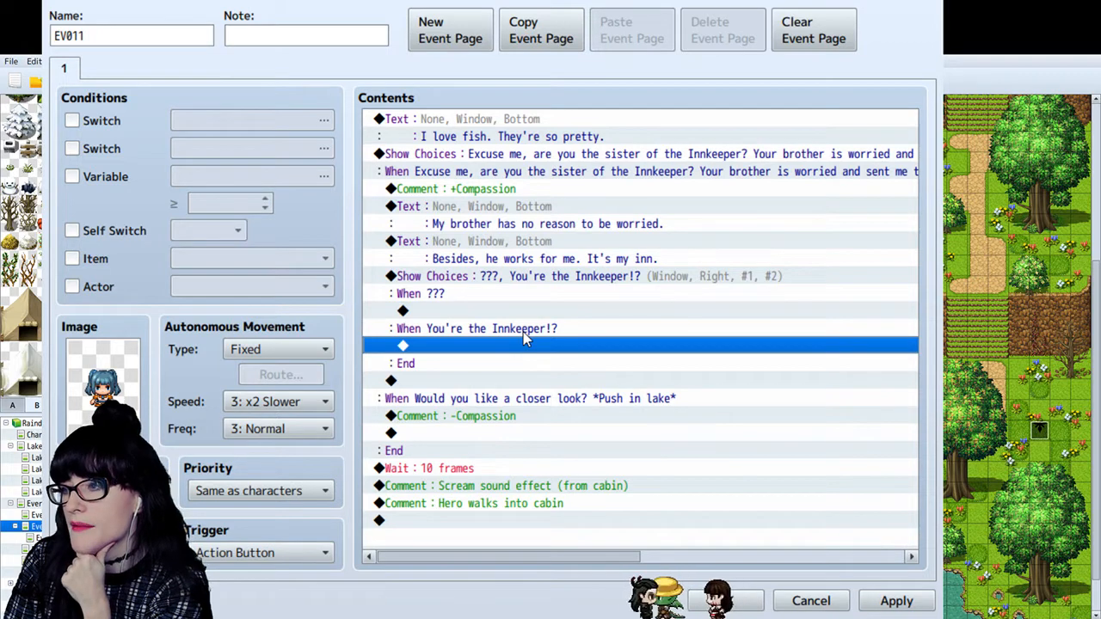
- Change the comment in the "Would you like a closer look? *Push in lake*" branch to "-5 Compassion"
click(489, 414)
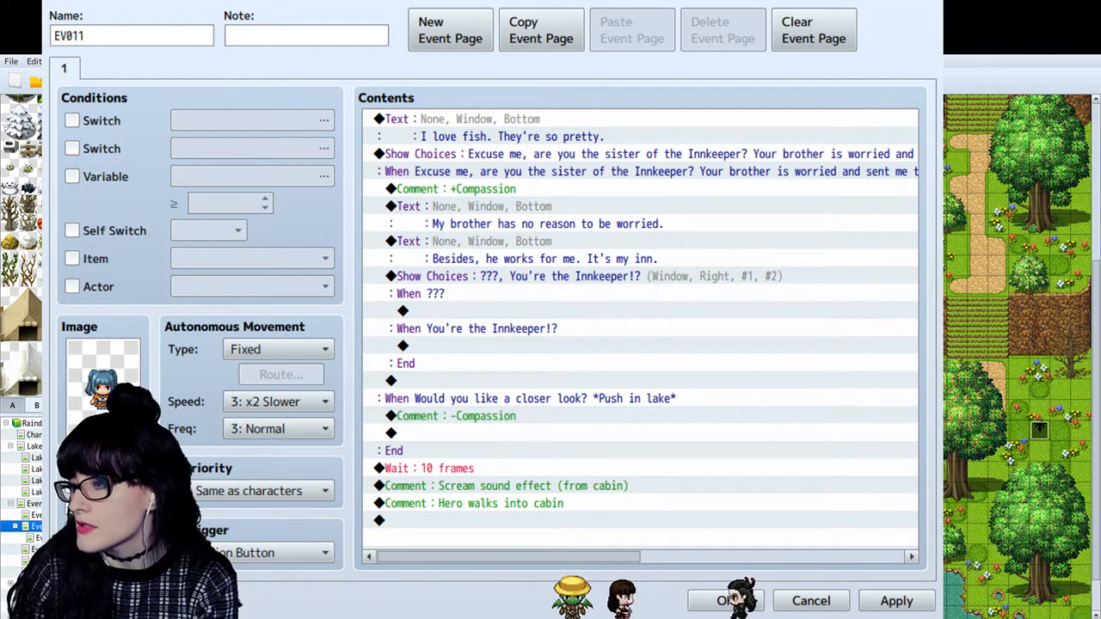
click(493, 427)
double_click(493, 416)
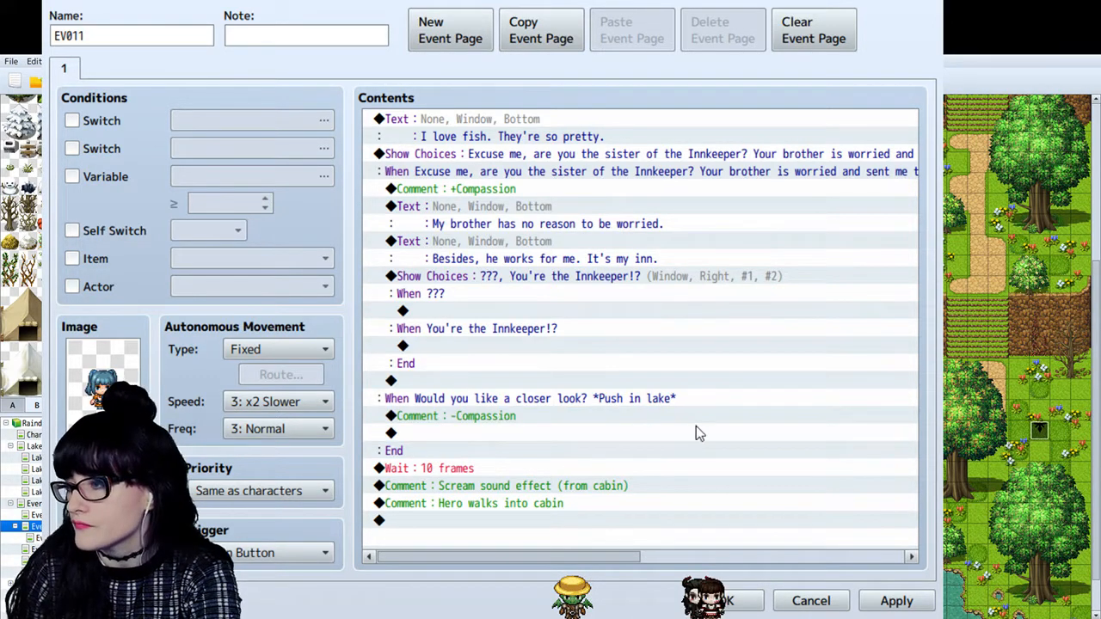
click(682, 401)
click(507, 189)
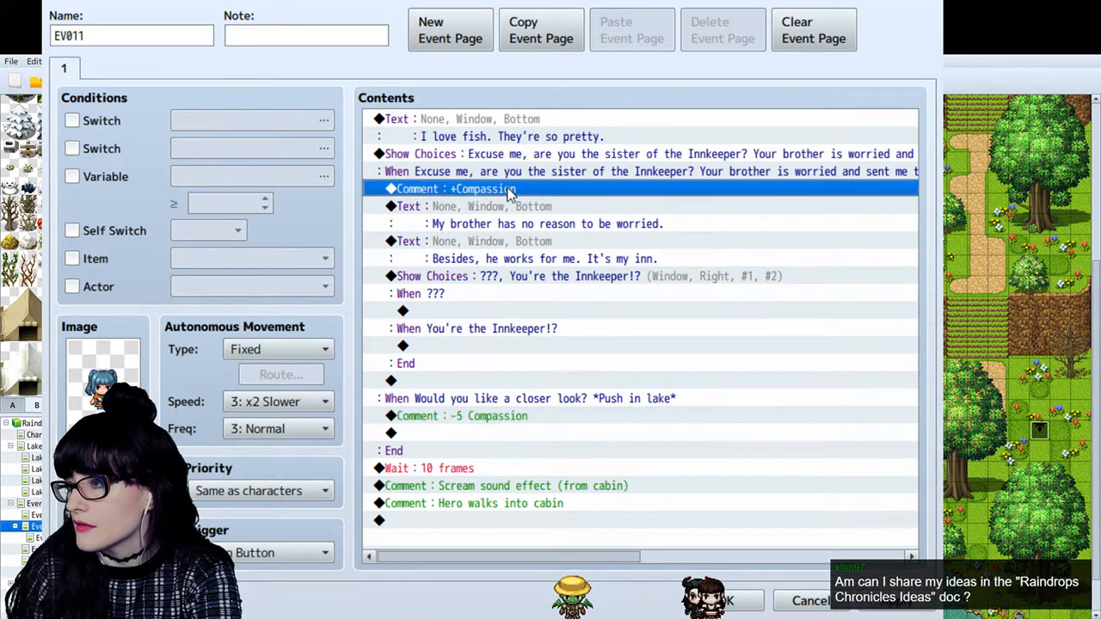
- Copy the "-5 Compassion" comment into the "You're the Innkeeper!?" branch and change the copy to "-2 Compassion"
click(498, 417)
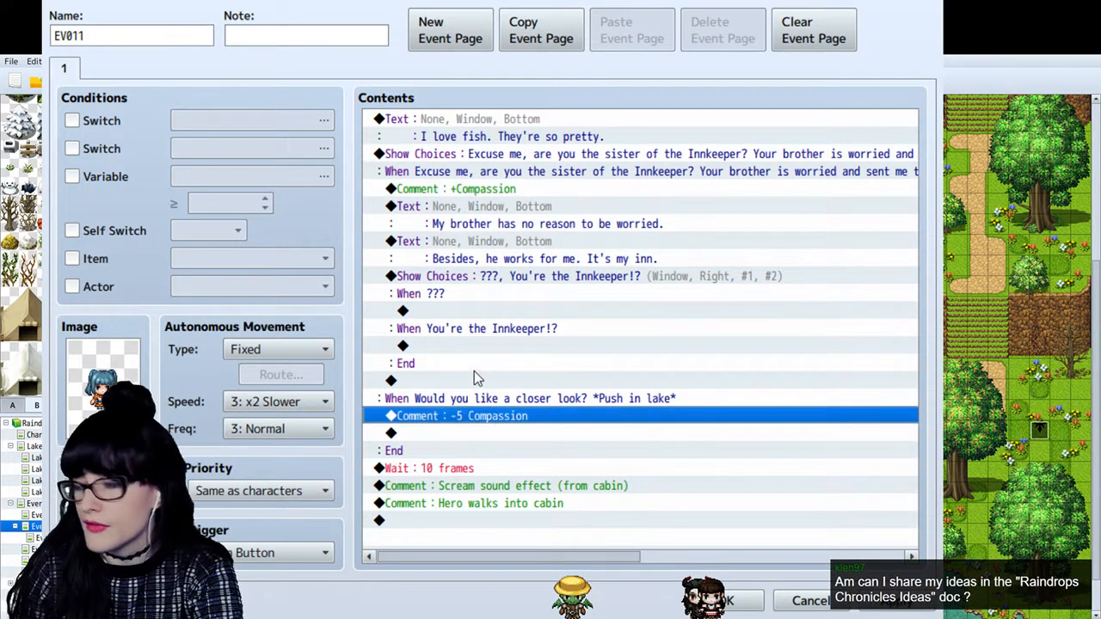
key(ctrl+c)
click(482, 347)
key(ctrl+v)
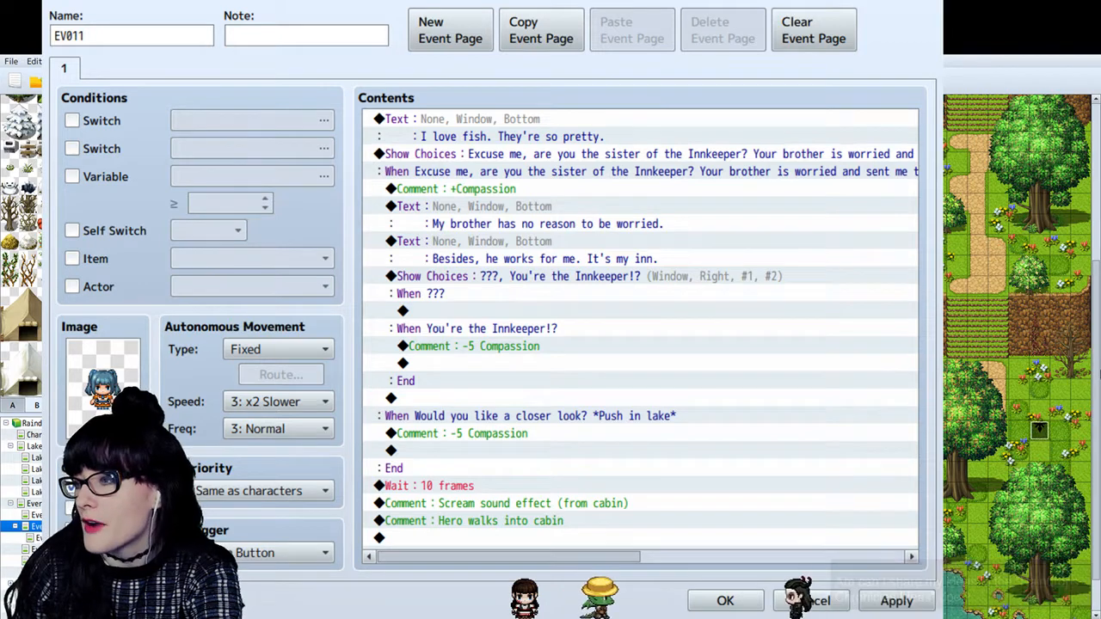
click(694, 413)
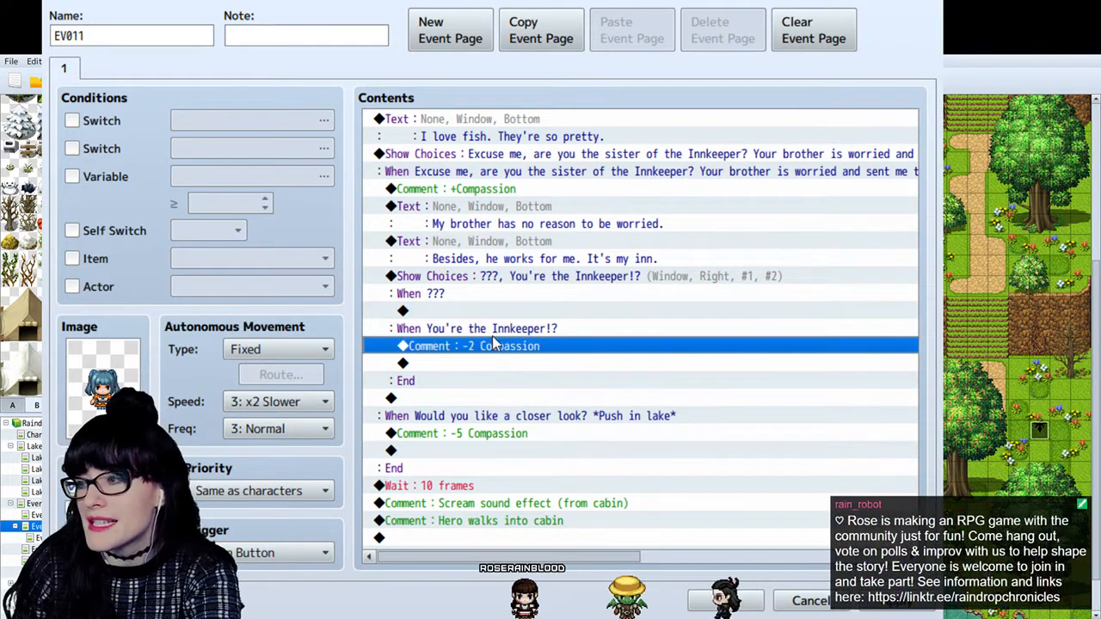
- Compare the compassion comments of the Innkeeper and push-in-lake branches and apply the event
mouse_move(493, 342)
mouse_down()
mouse_move(482, 326)
mouse_move(492, 330)
mouse_up()
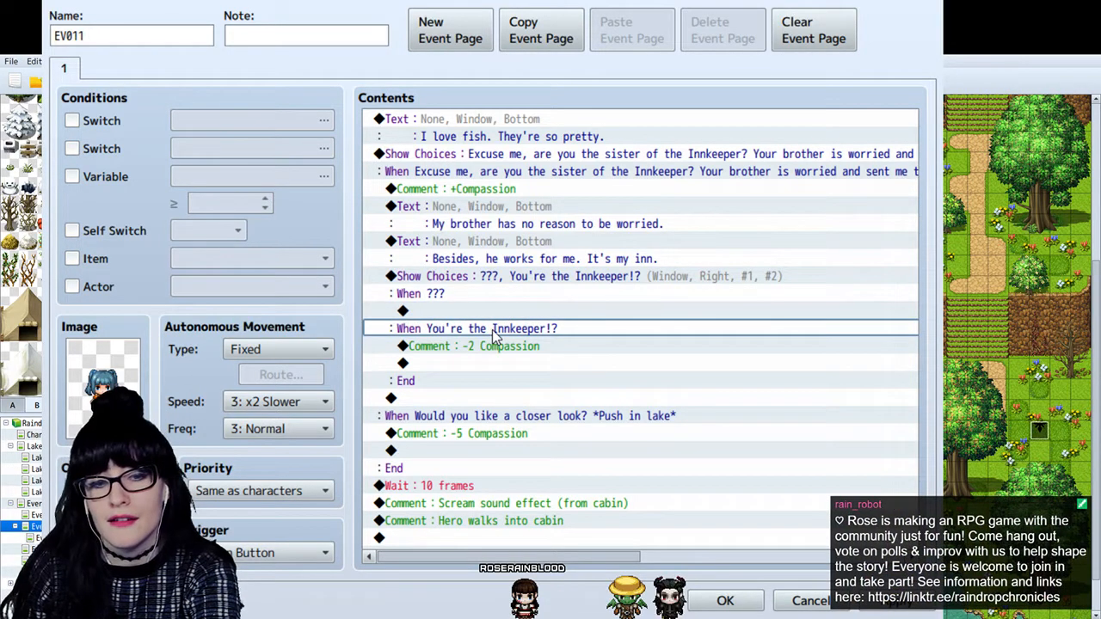
click(523, 349)
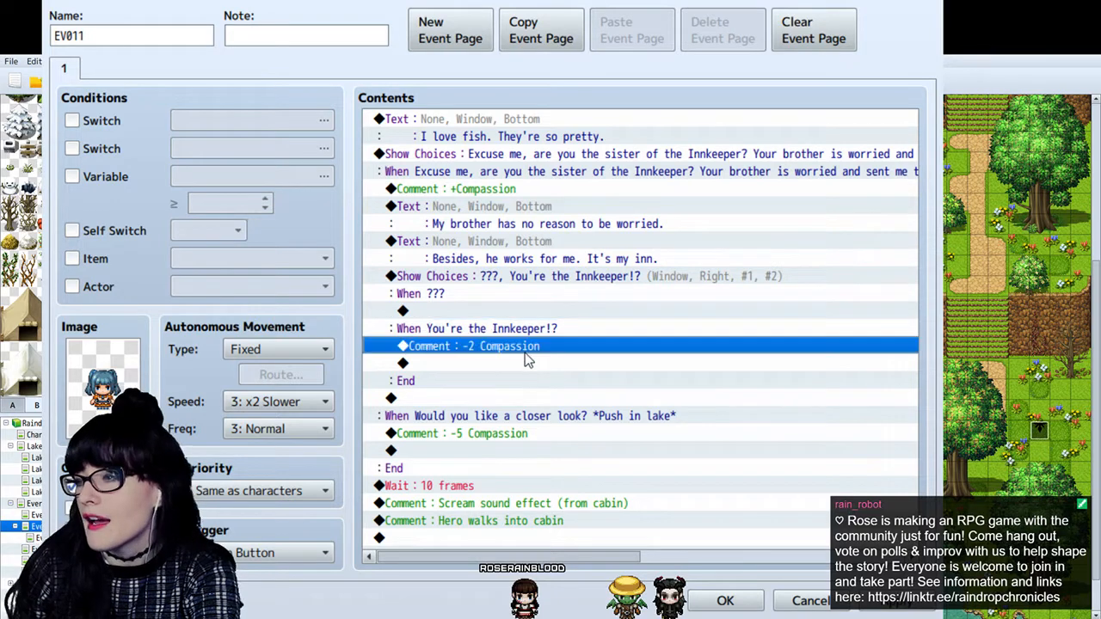
click(514, 421)
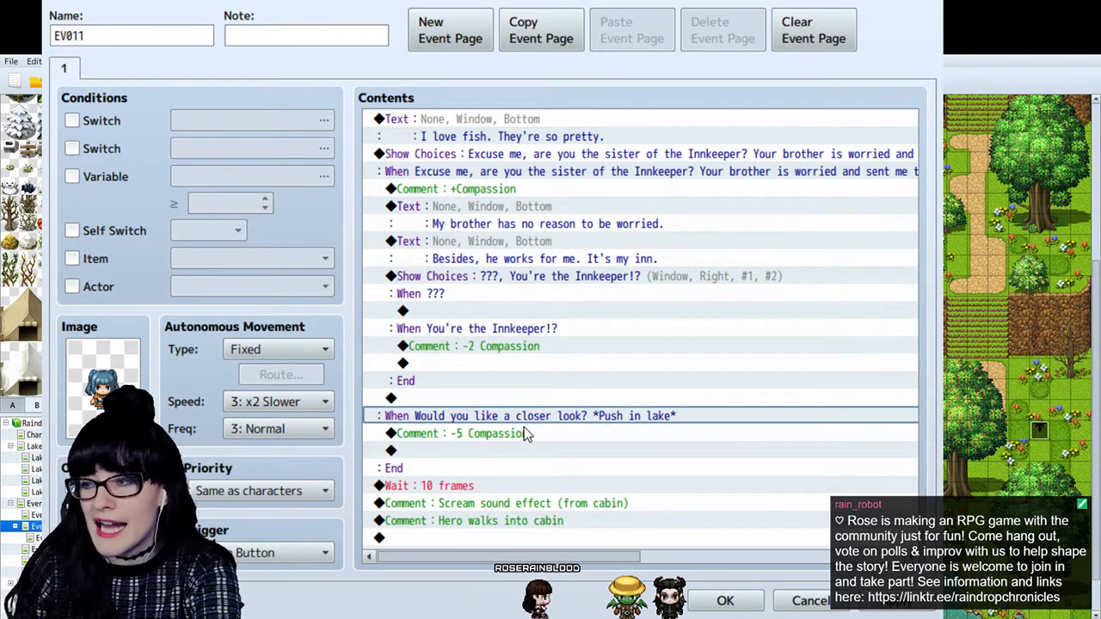
click(541, 435)
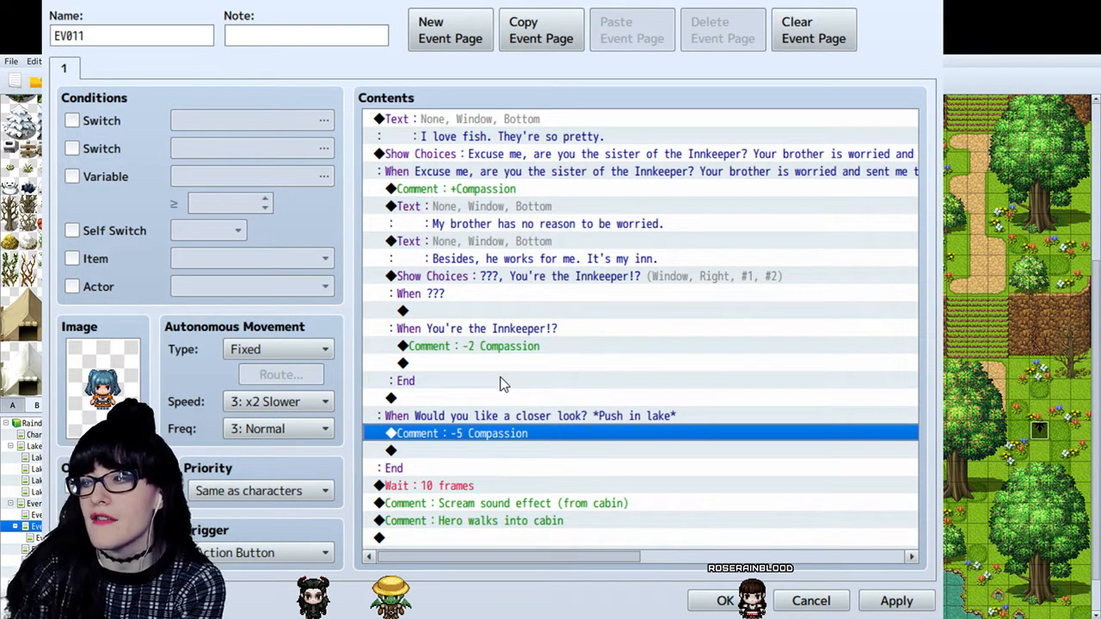
click(510, 348)
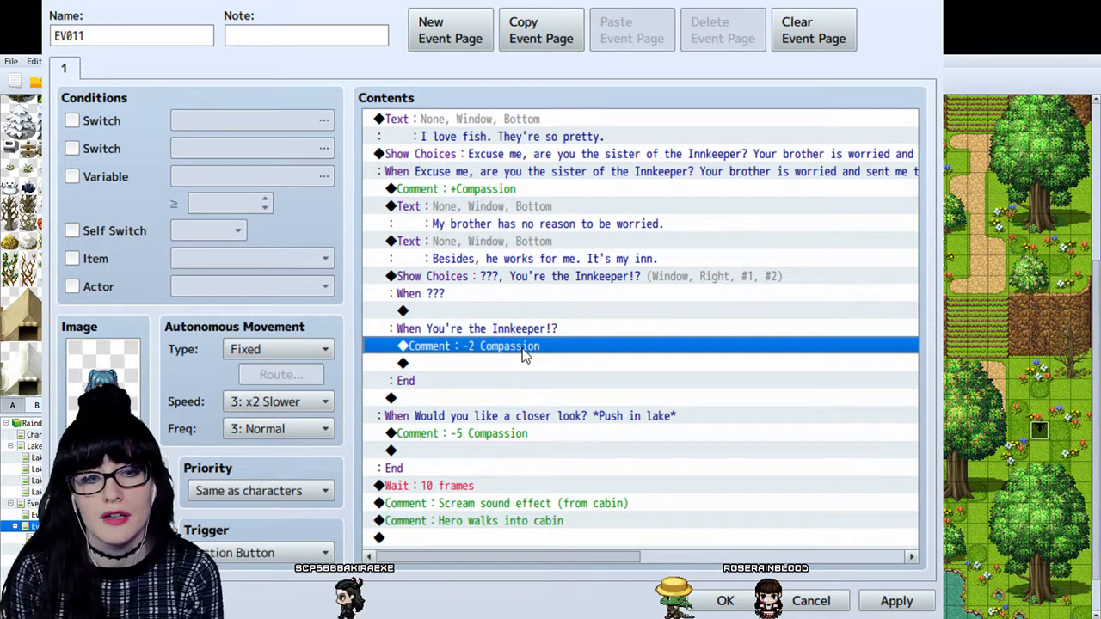
click(910, 605)
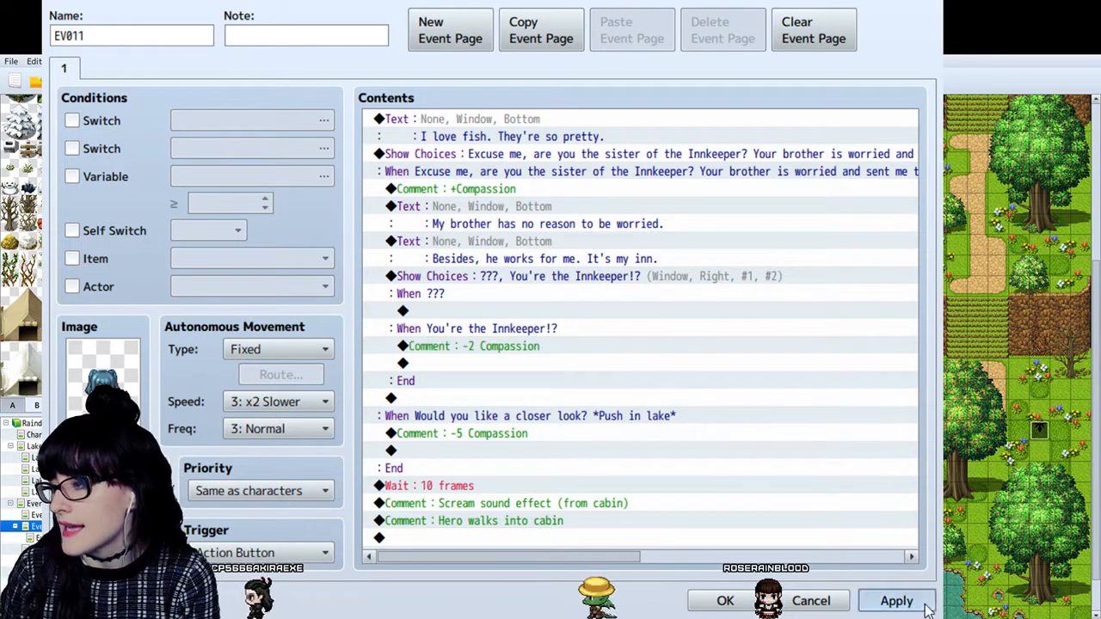
- Change the comment in the "You're the Innkeeper!?" branch to "-1 Compassion" and save and close the event
click(785, 354)
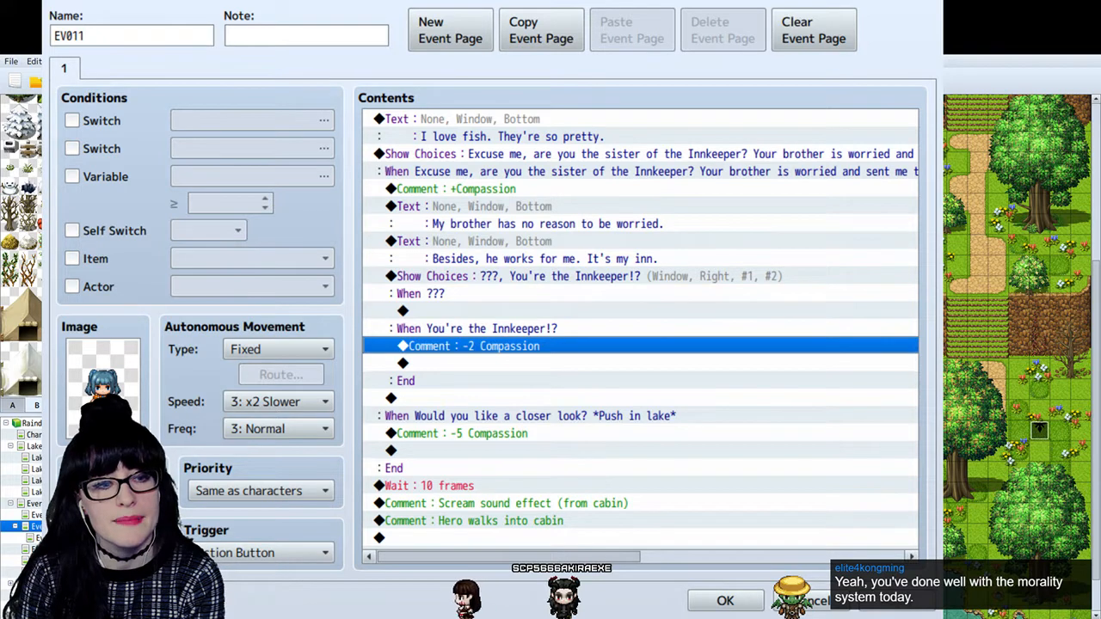
click(513, 329)
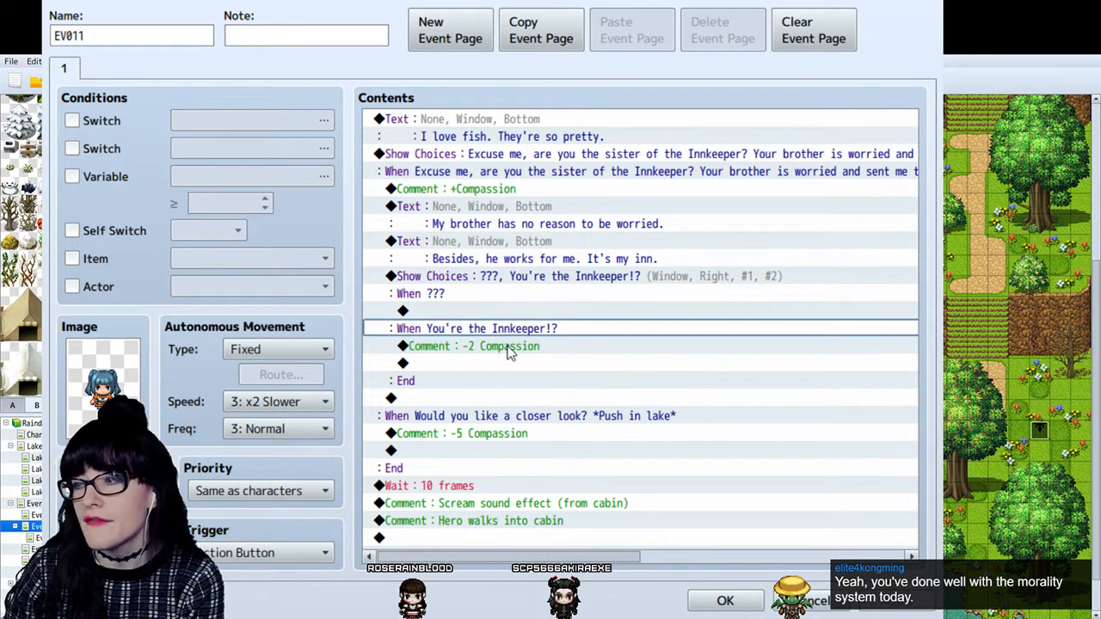
click(508, 346)
click(514, 334)
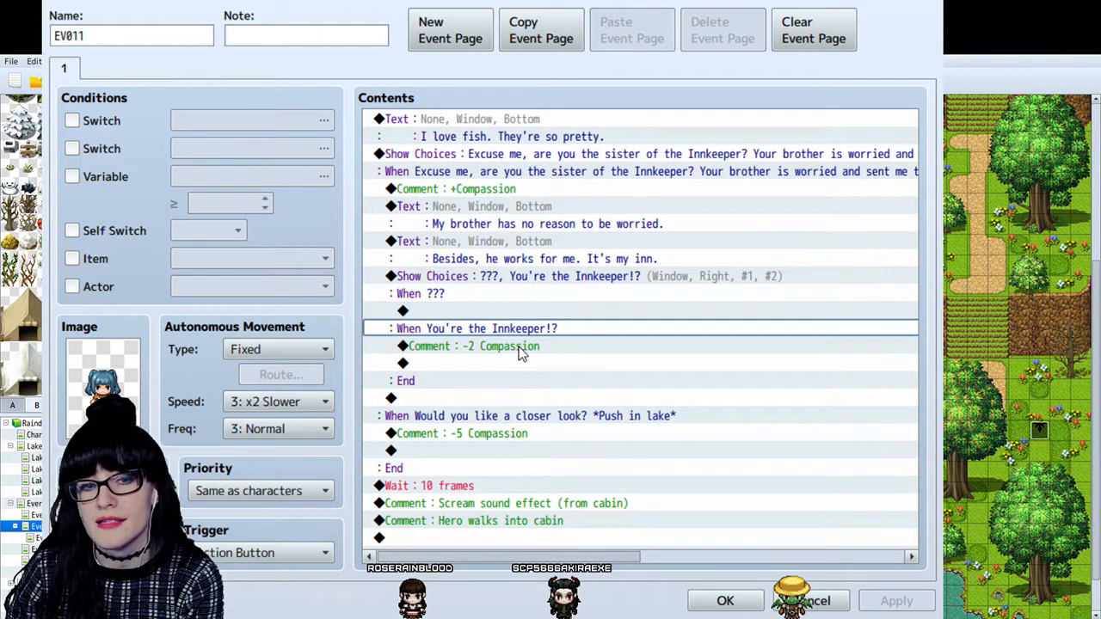
click(532, 347)
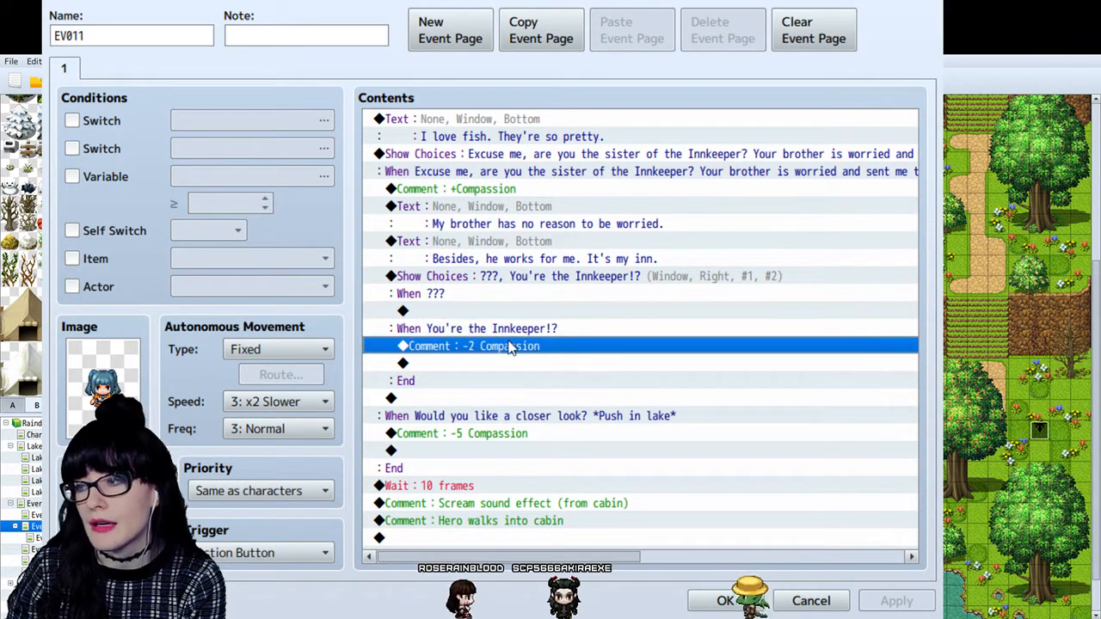
key(alt+Tab)
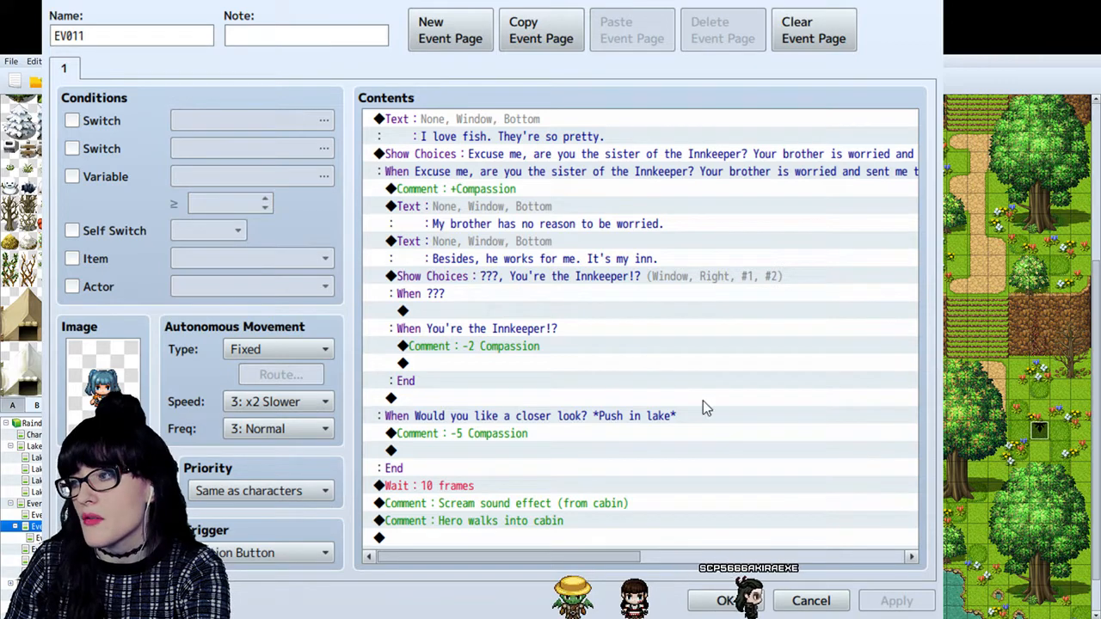
click(654, 405)
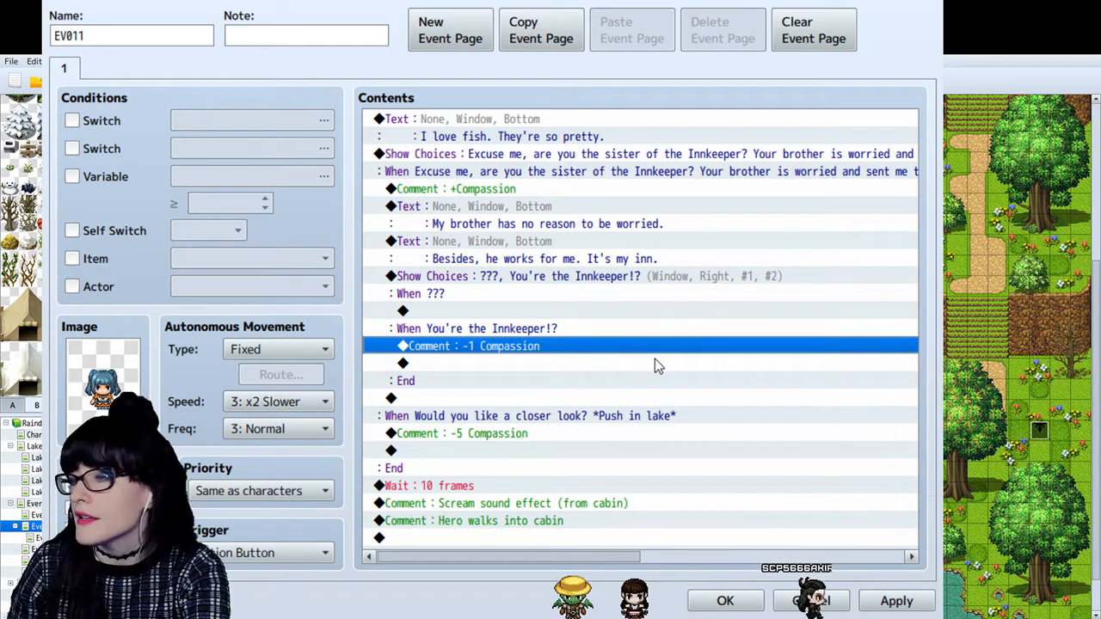
click(650, 328)
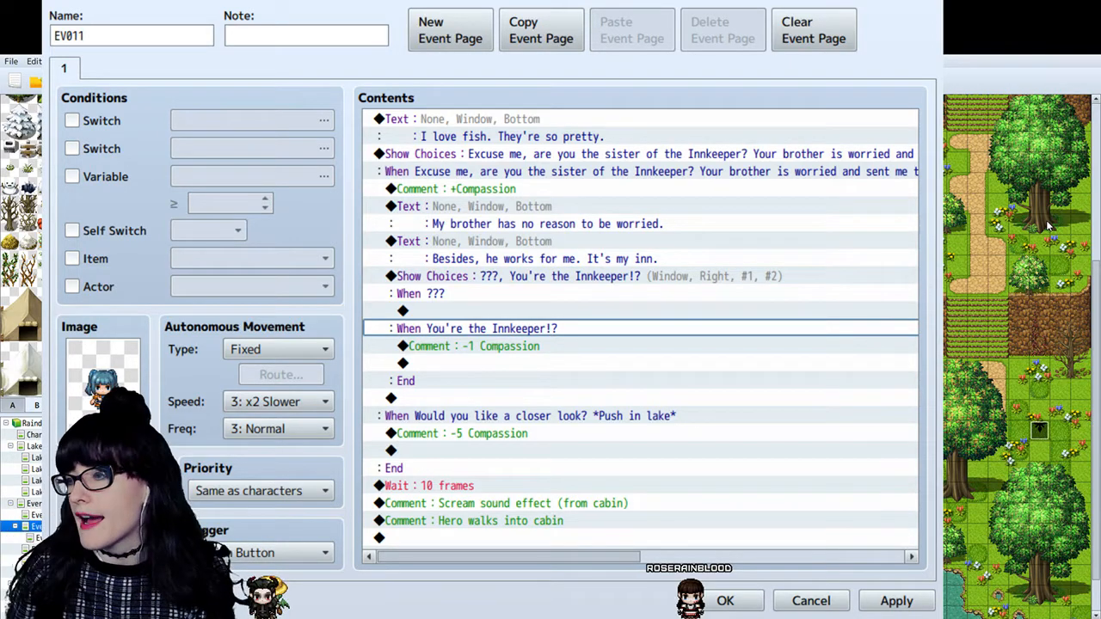
click(719, 599)
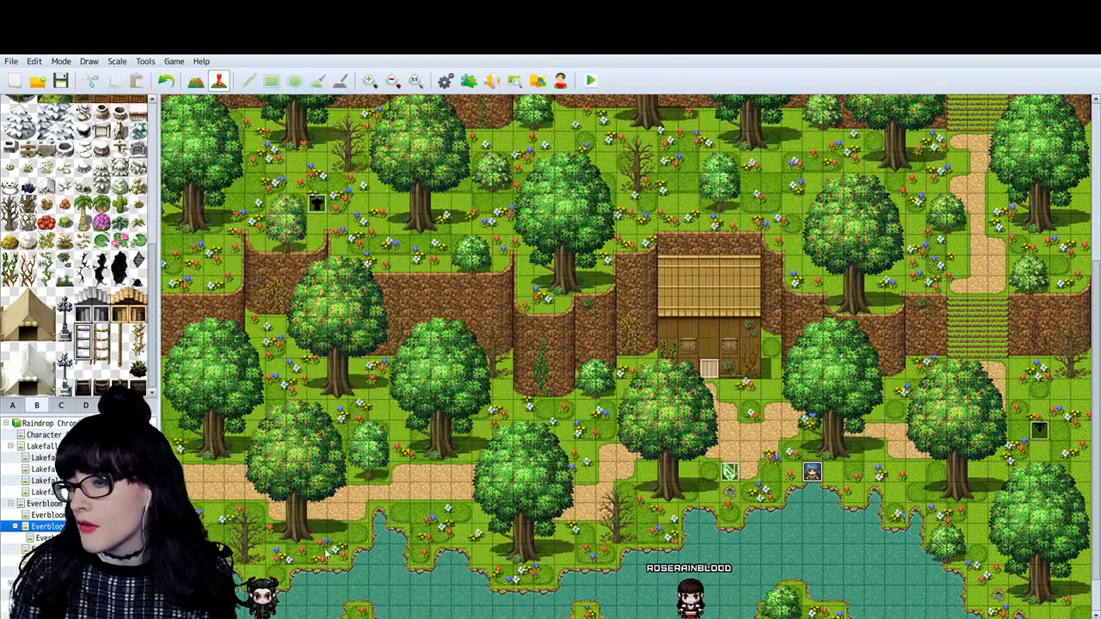
- Look over the Everbloom cave entrance map and the cabin interior map, and reopen the blue-haired girl's event on the lakeside map
click(44, 549)
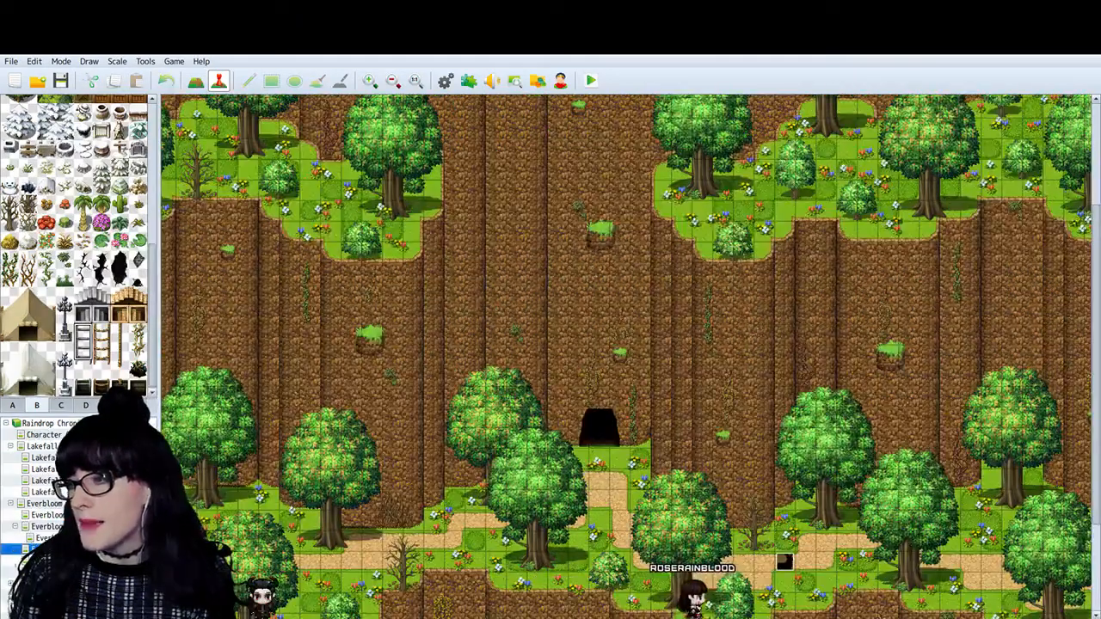
scroll(600, 430, down, 2)
scroll(600, 431, down, 1)
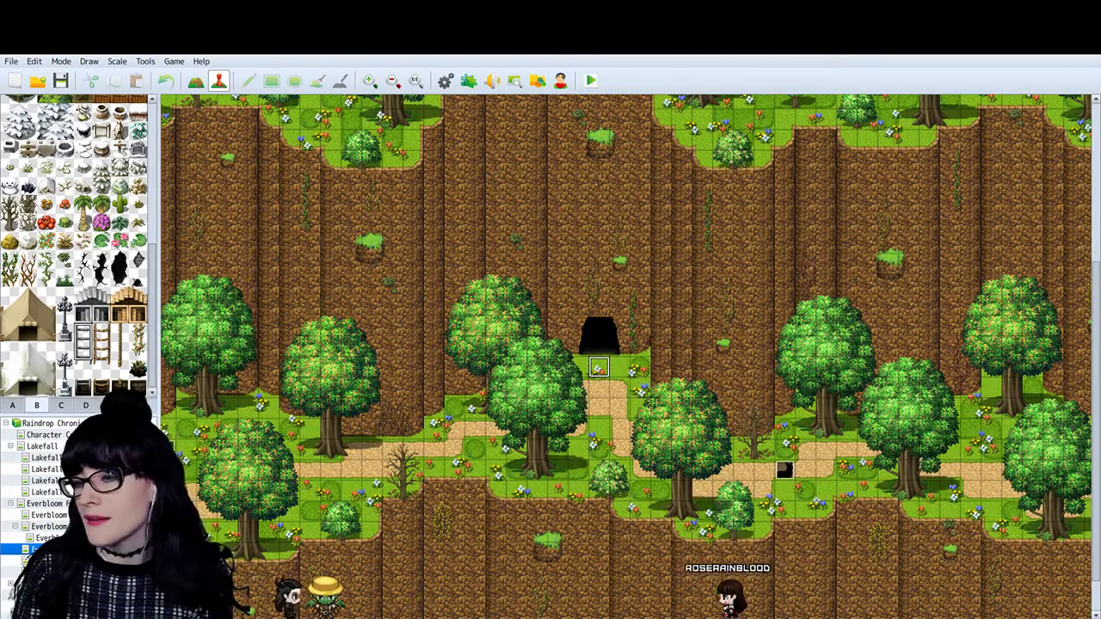
click(46, 537)
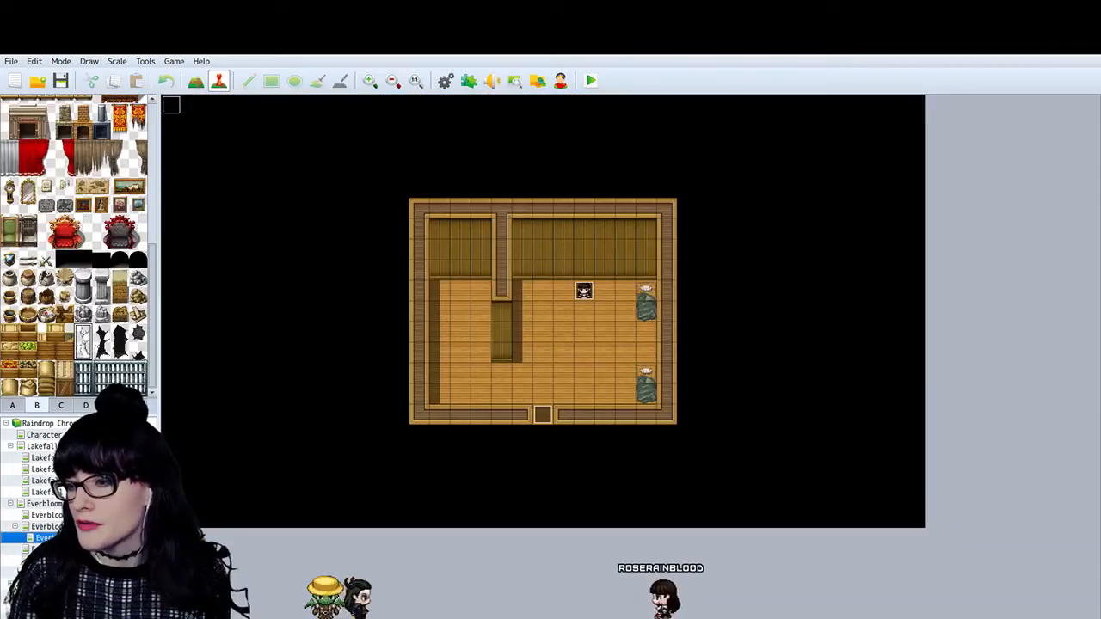
click(46, 527)
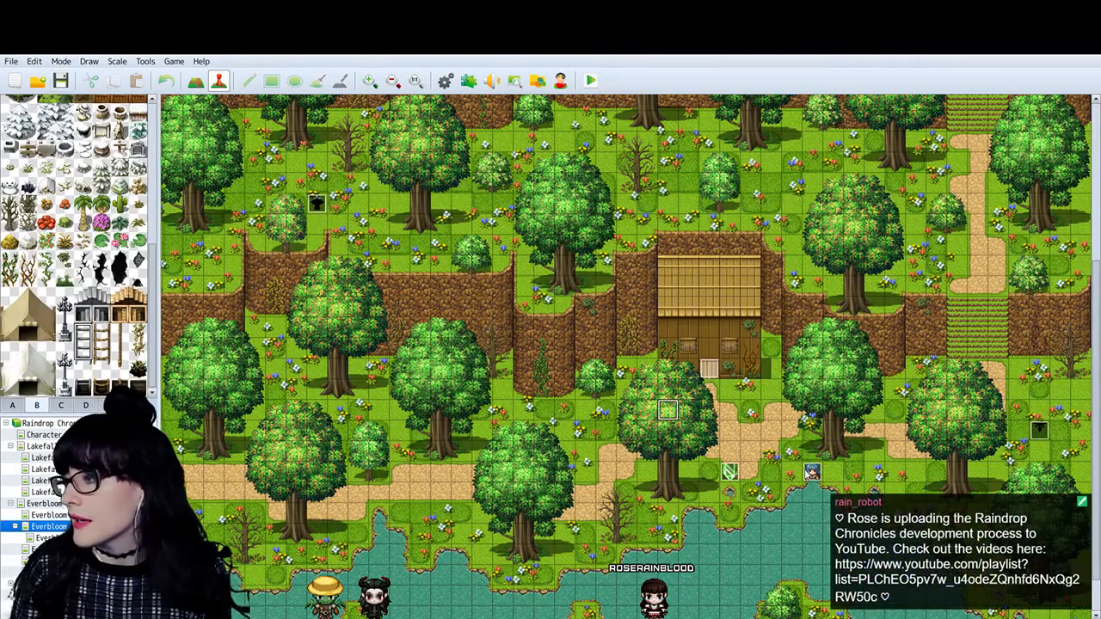
double_click(812, 472)
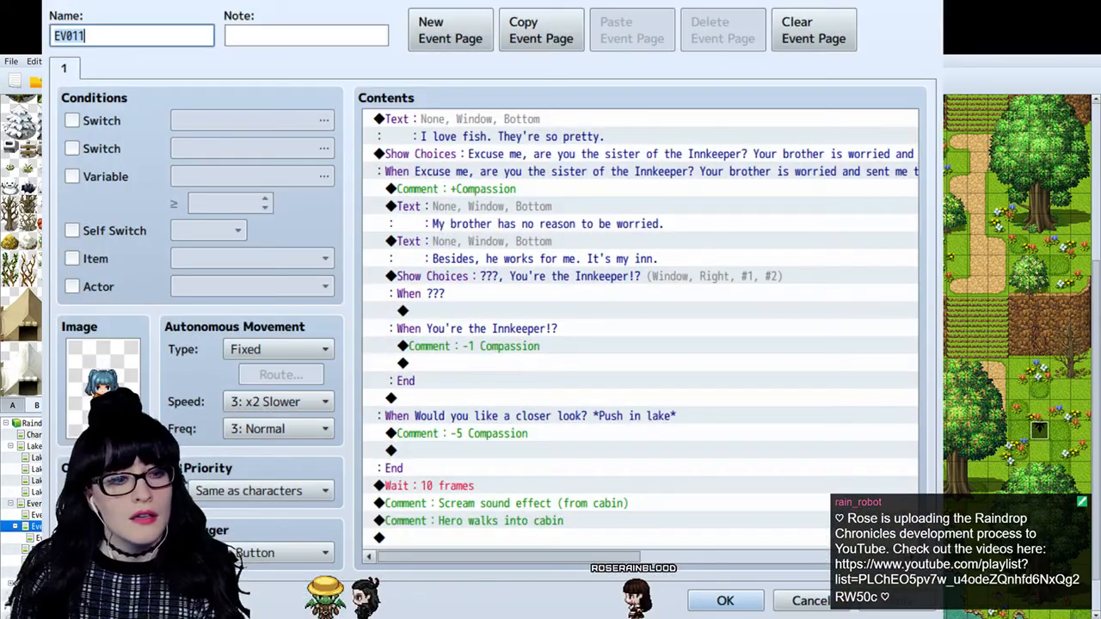
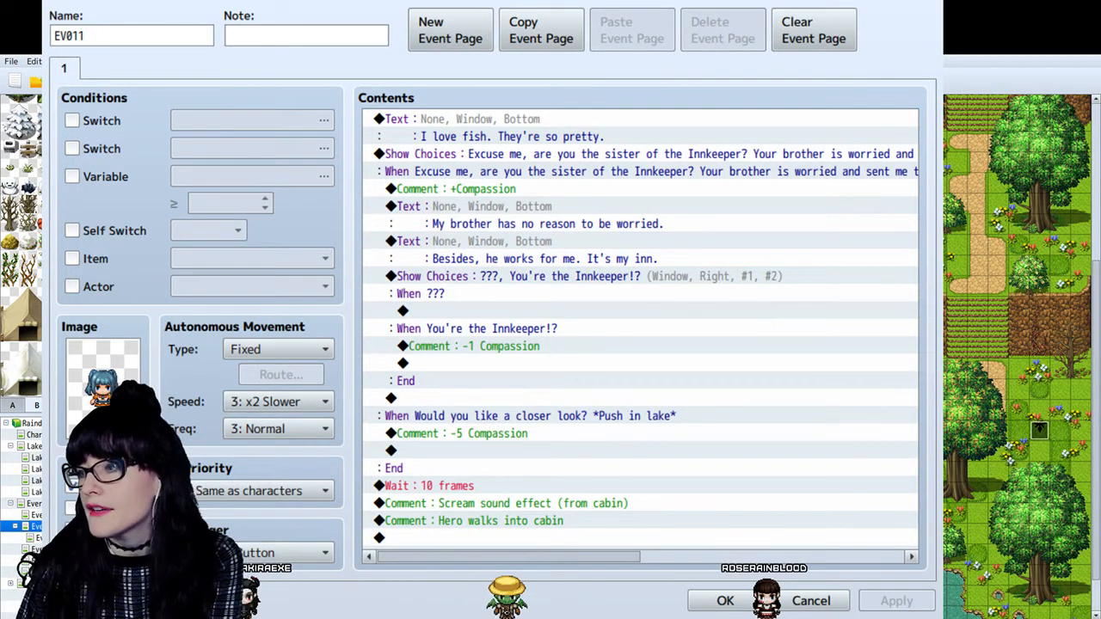
- Extend the second nested choice to "You're the Innkeeper!? A tiny sprog like you!?" and change its branch comment to "-2 Compassion"
click(544, 310)
click(556, 330)
click(544, 311)
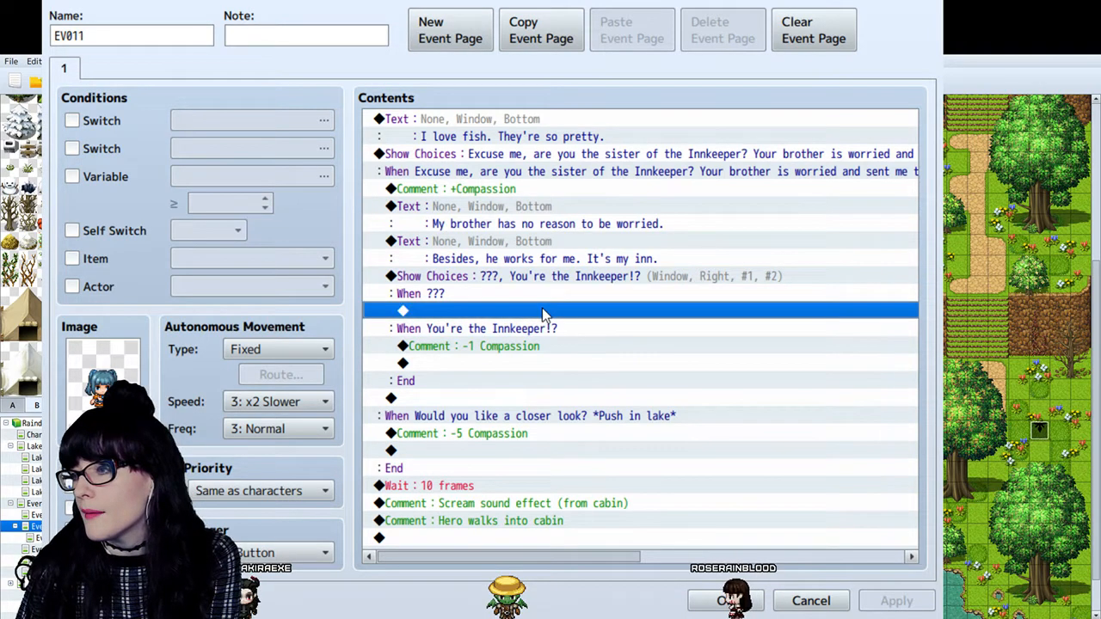
click(459, 328)
click(450, 293)
click(451, 277)
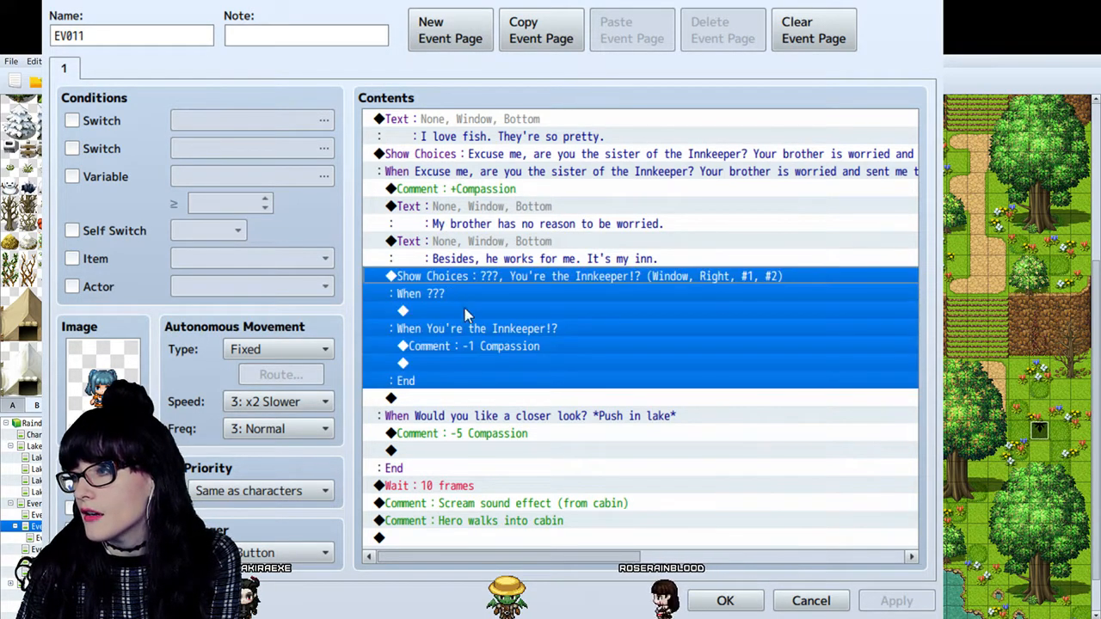
double_click(436, 342)
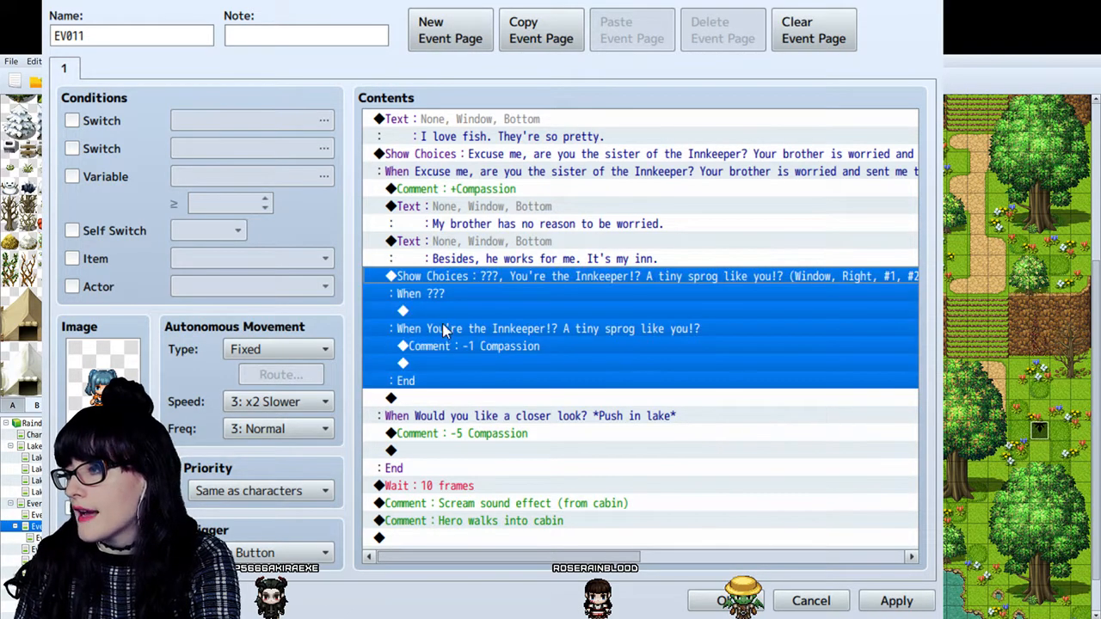
click(469, 348)
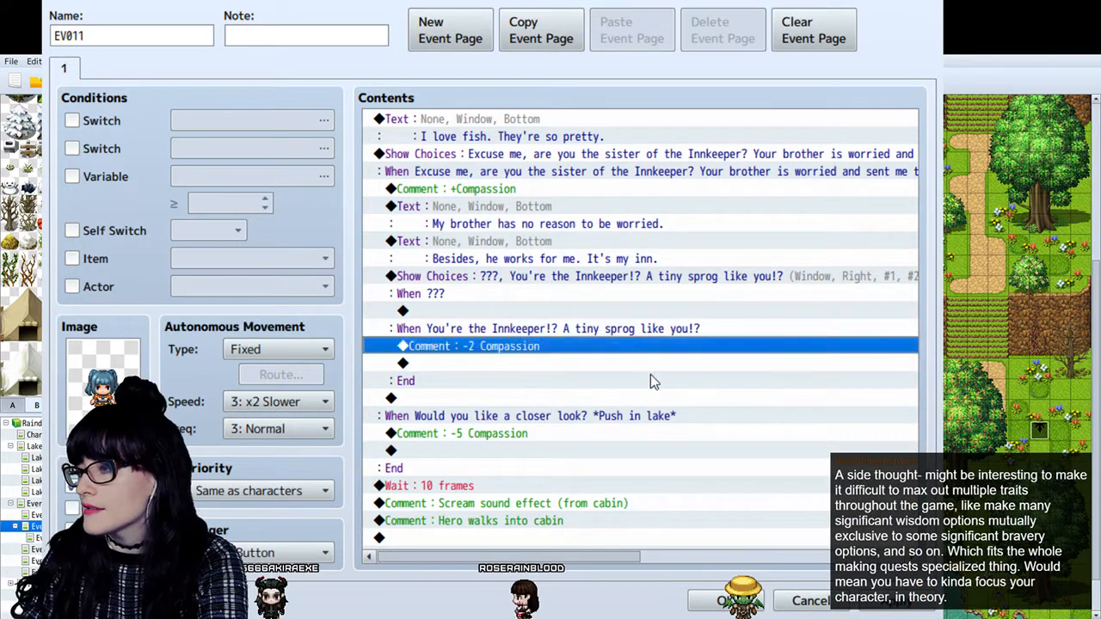
click(650, 379)
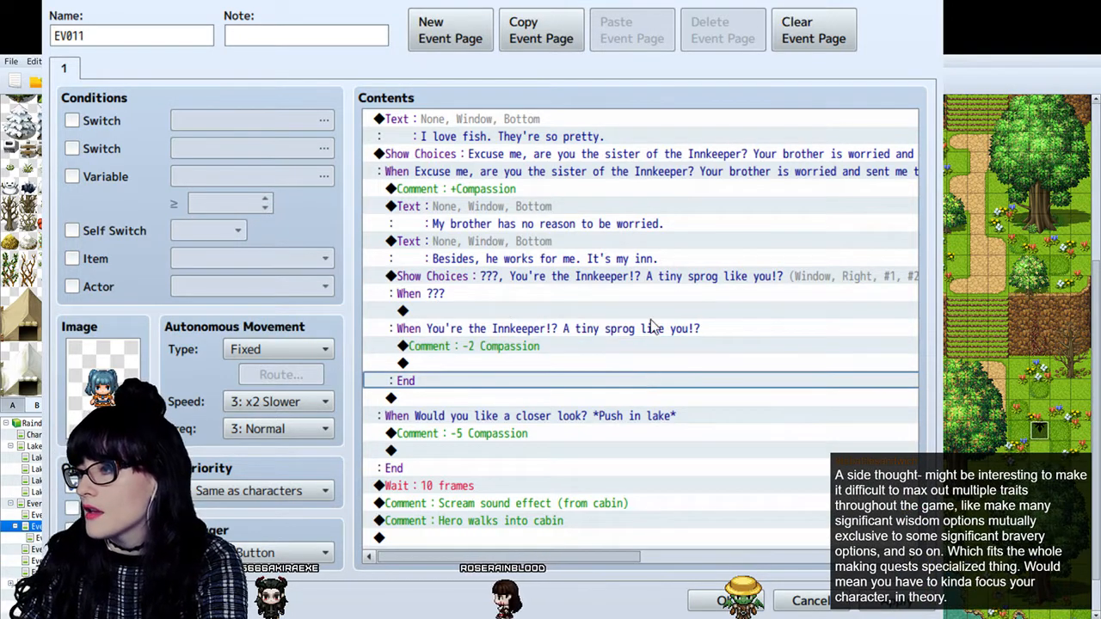
- Review the girl's opening choices, the nested Innkeeper choices and their compassion comments
click(575, 332)
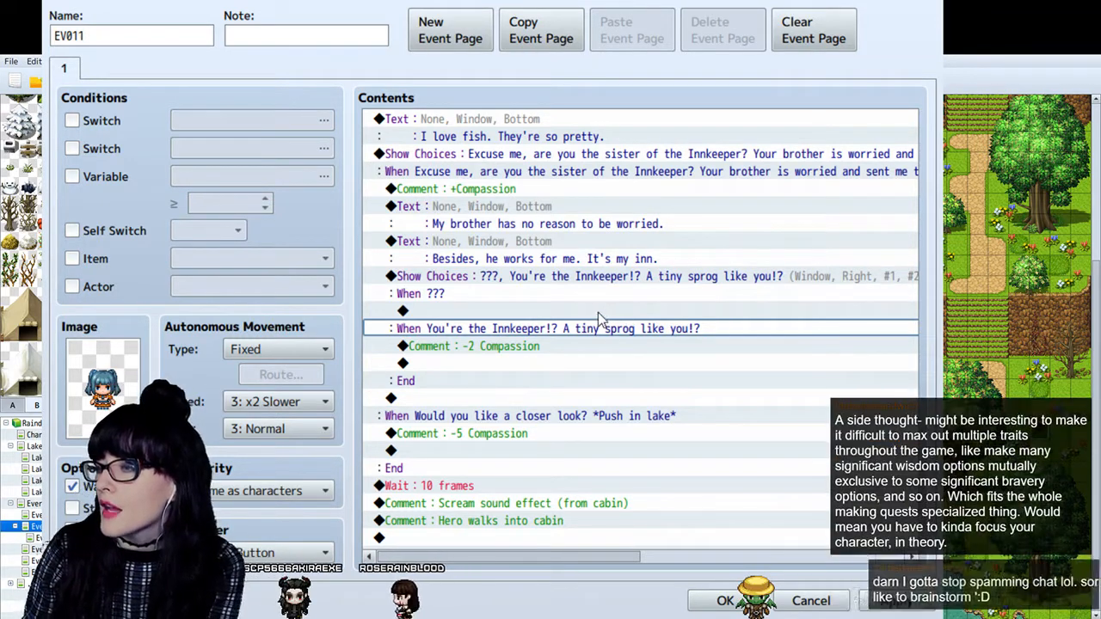
click(604, 344)
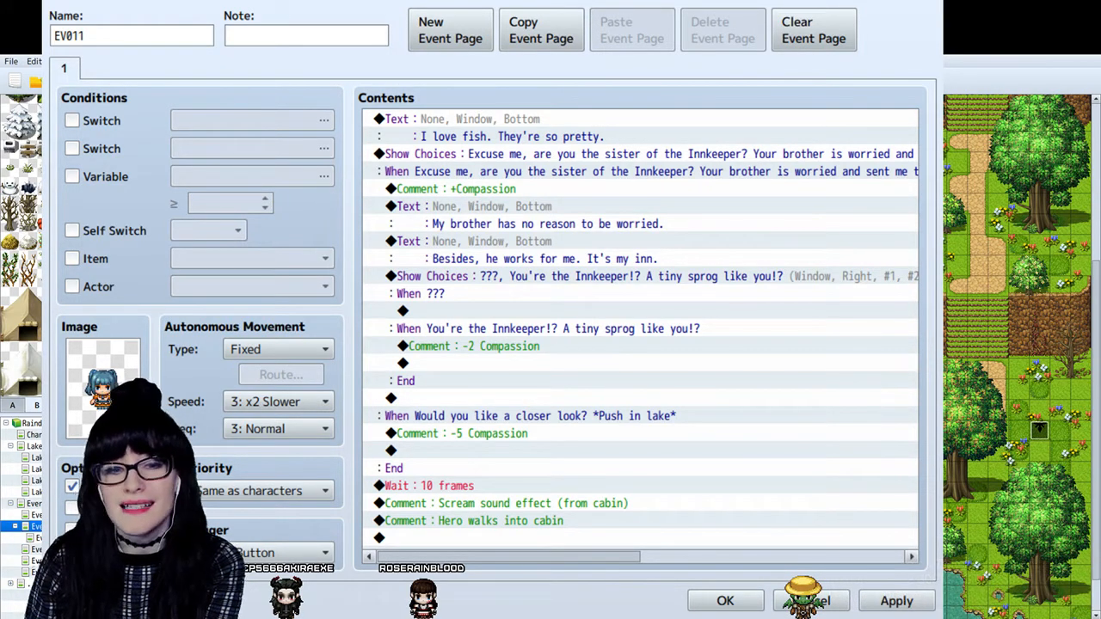
click(602, 329)
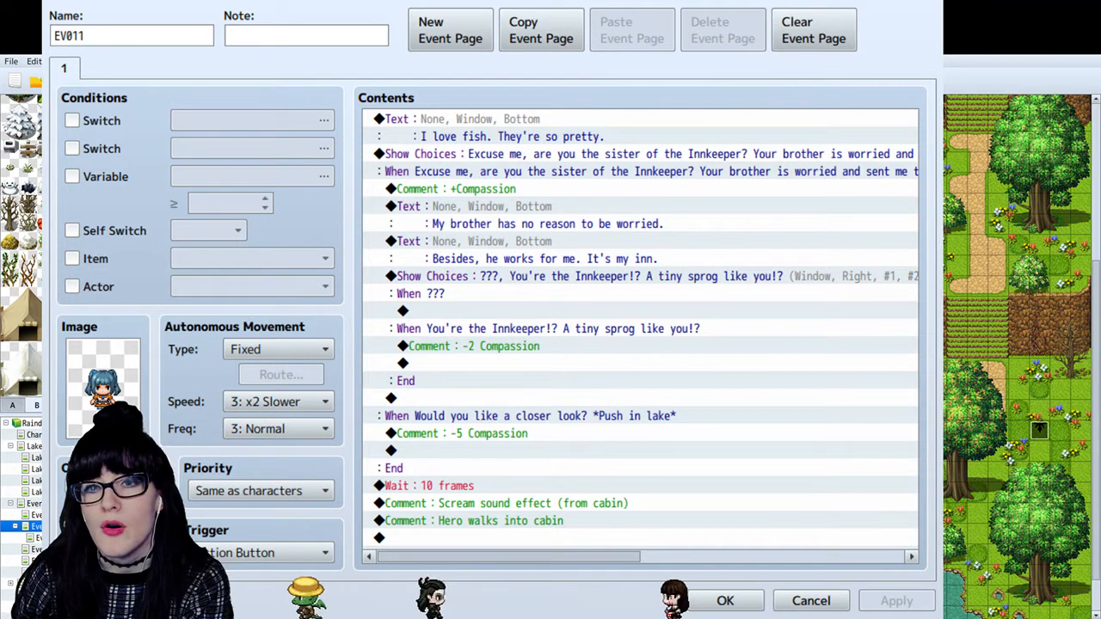
click(542, 241)
click(542, 171)
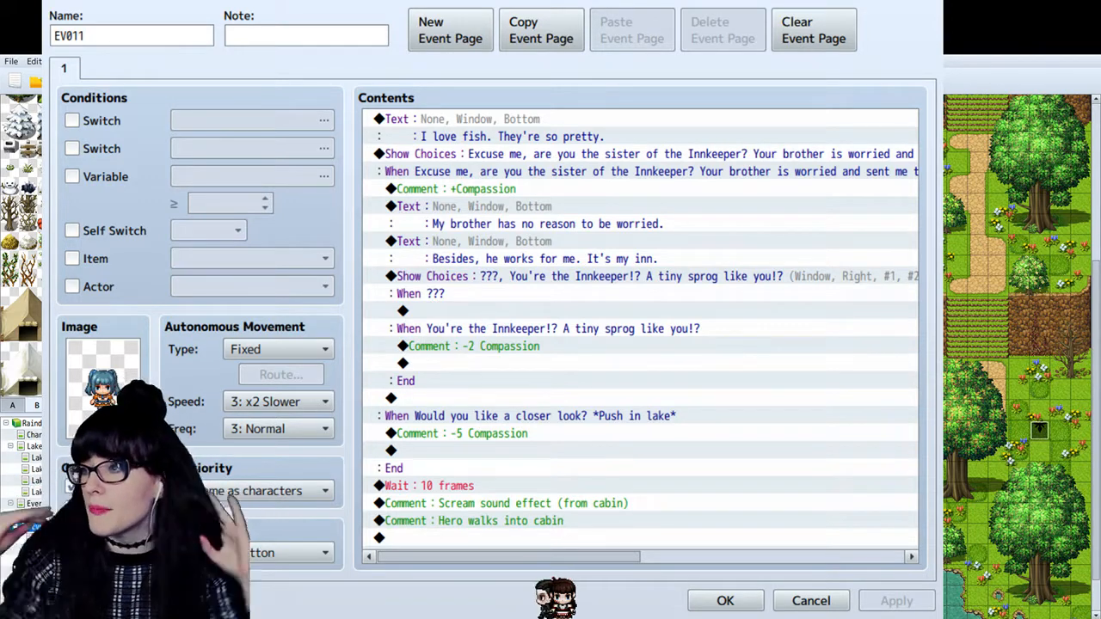
click(610, 141)
click(610, 149)
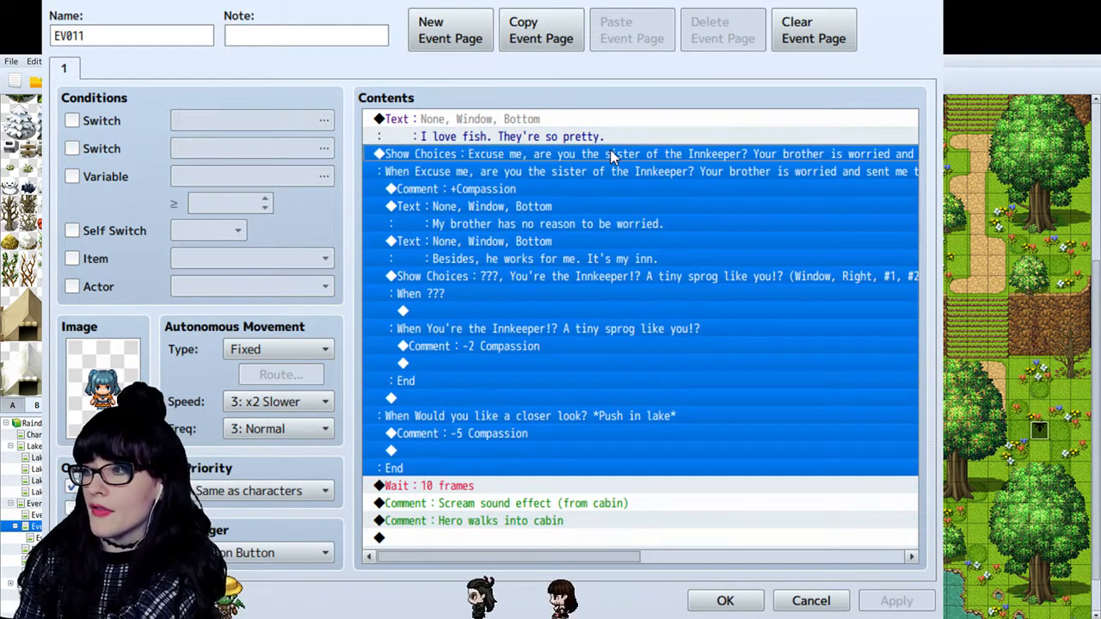
click(601, 165)
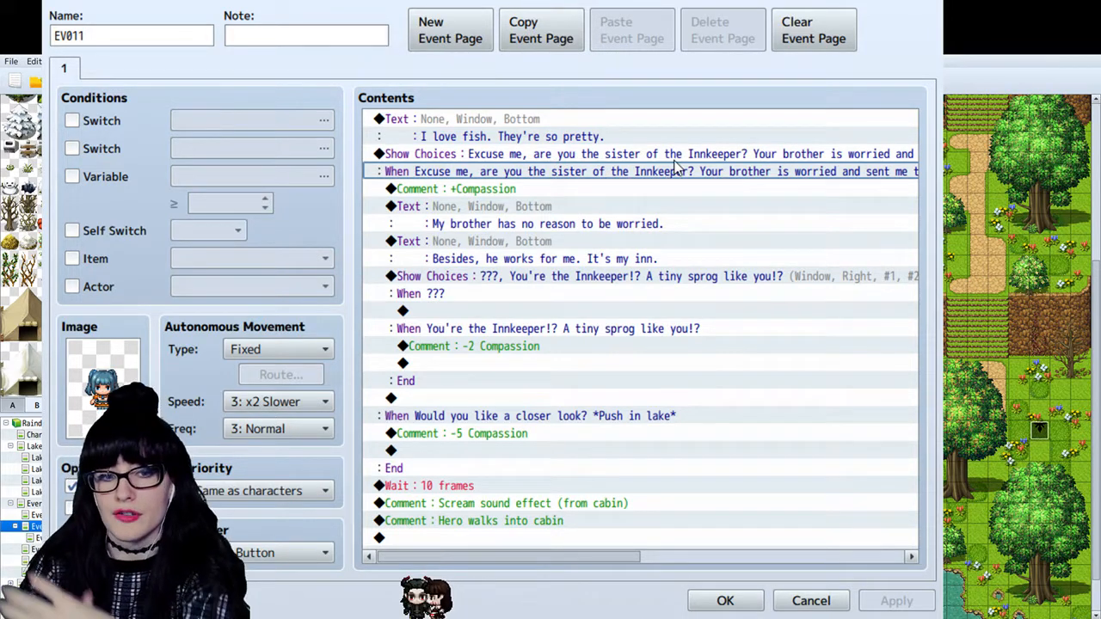
click(623, 278)
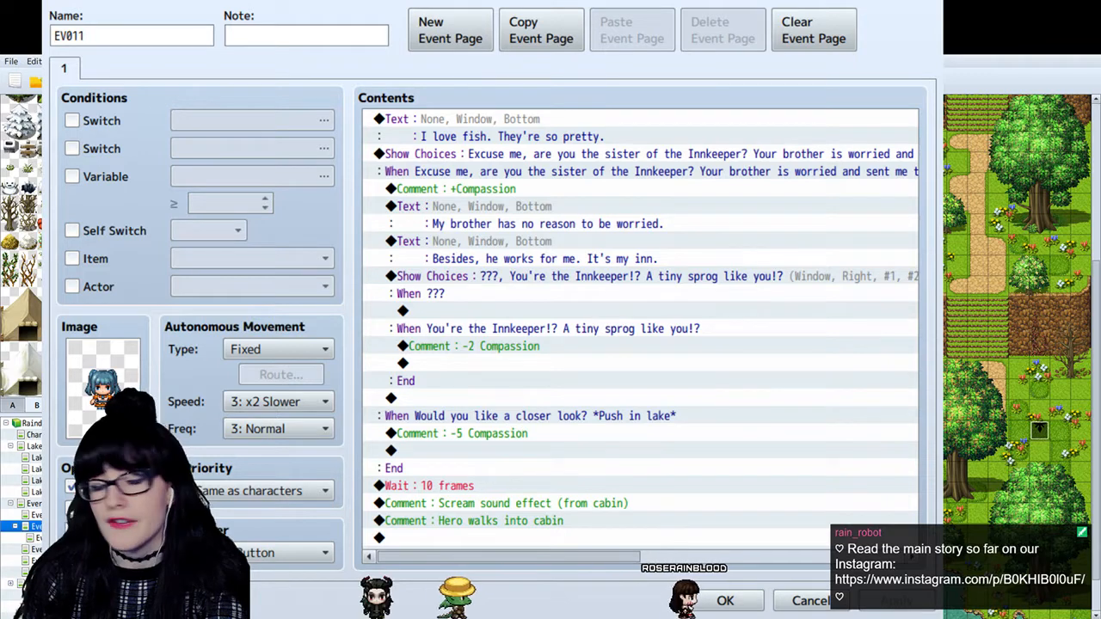
click(588, 276)
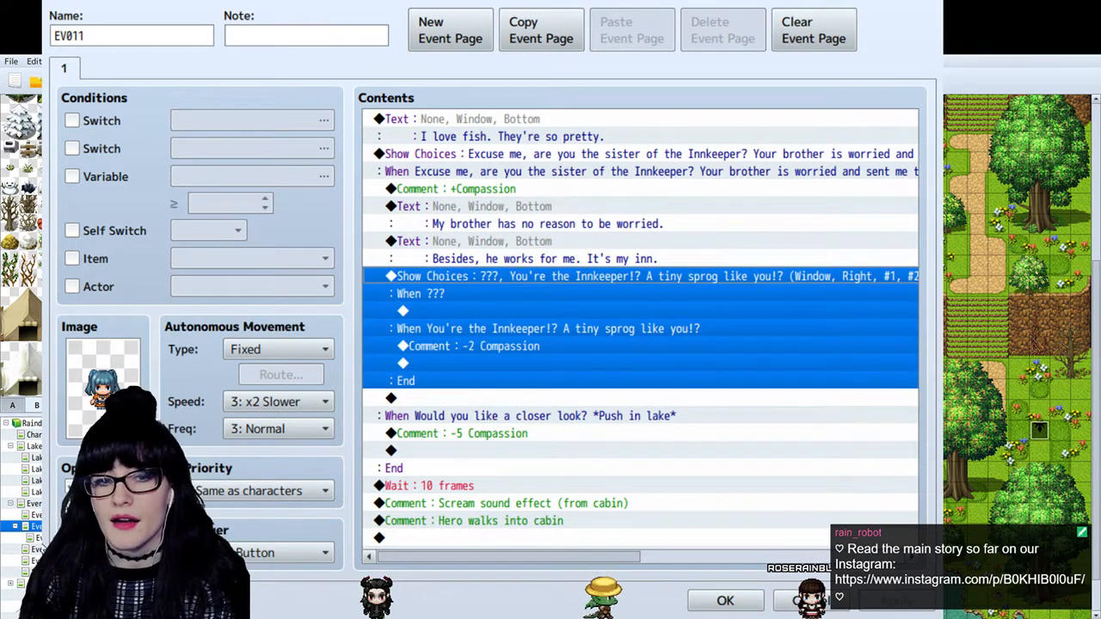
- Select the empty line after the "Hero walks into cabin" comment as the insertion point
click(517, 503)
click(509, 539)
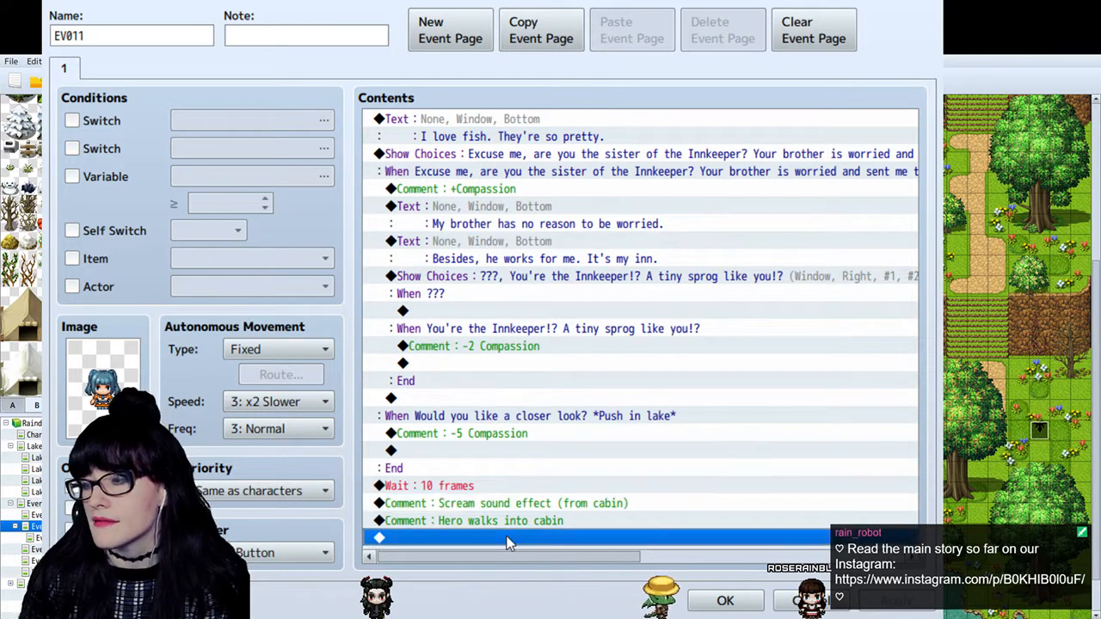
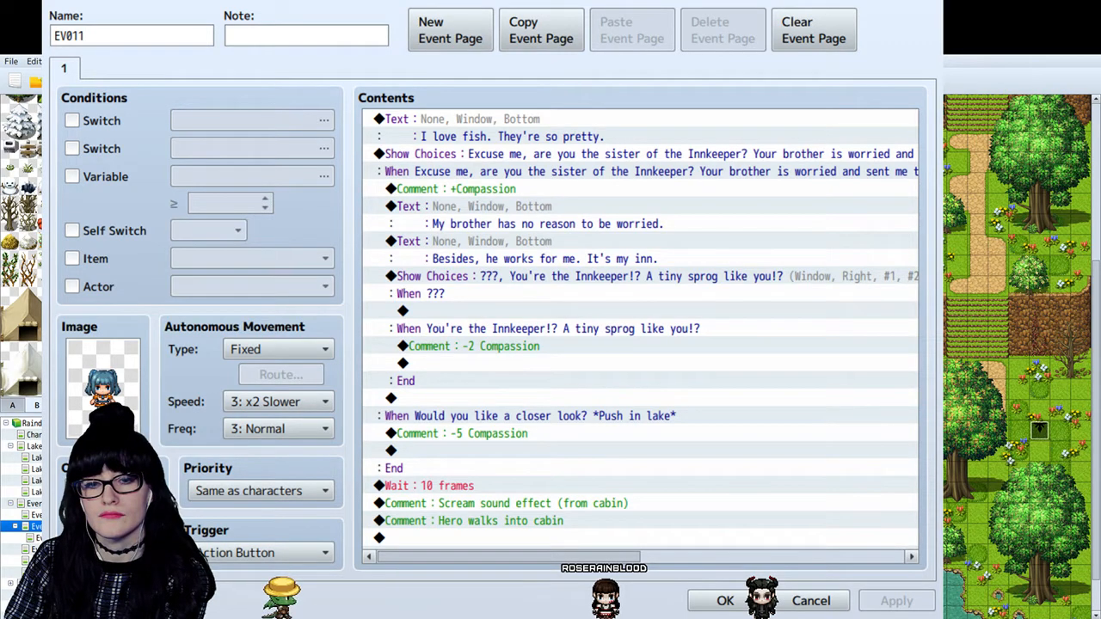
- Switch to the Raindrop Chronicles Information & FAQ document in Google Docs and locate the character form links
key(alt+Tab)
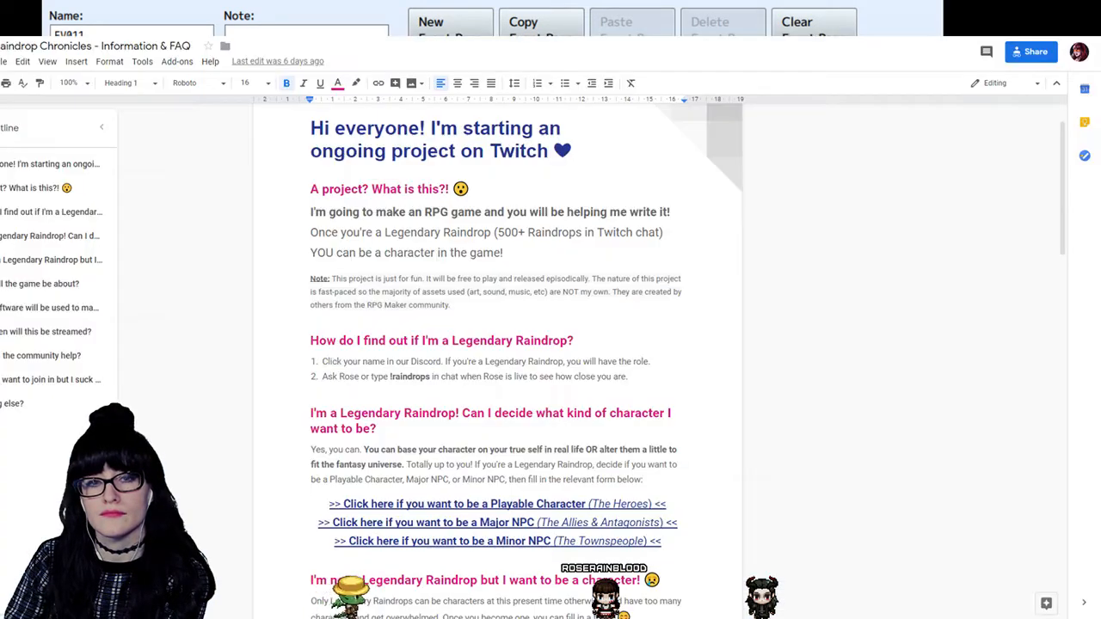
scroll(497, 362, up, 1)
scroll(497, 361, down, 3)
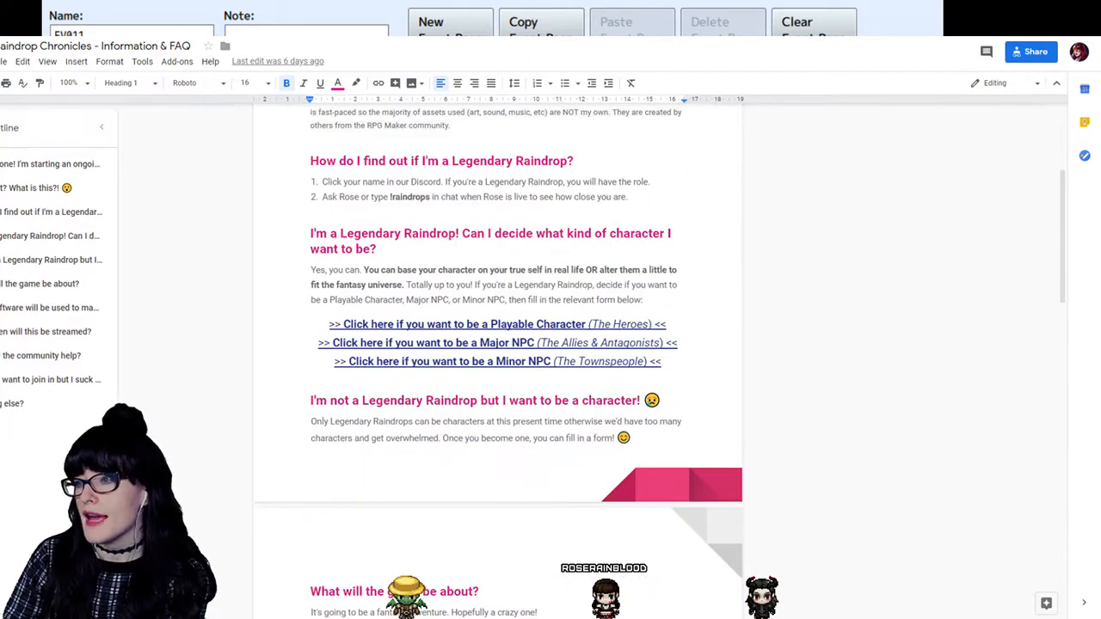
scroll(498, 361, down, 1)
scroll(497, 361, up, 1)
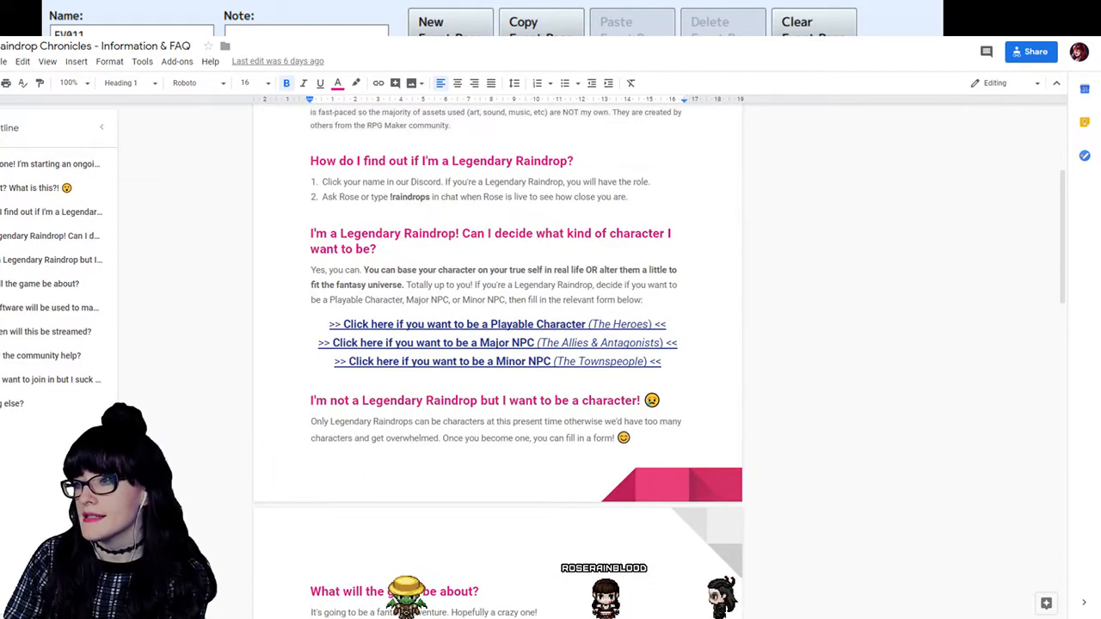
- Select the whole Playable Character (The Heroes) link line in the document and open a new browser tab
click(537, 325)
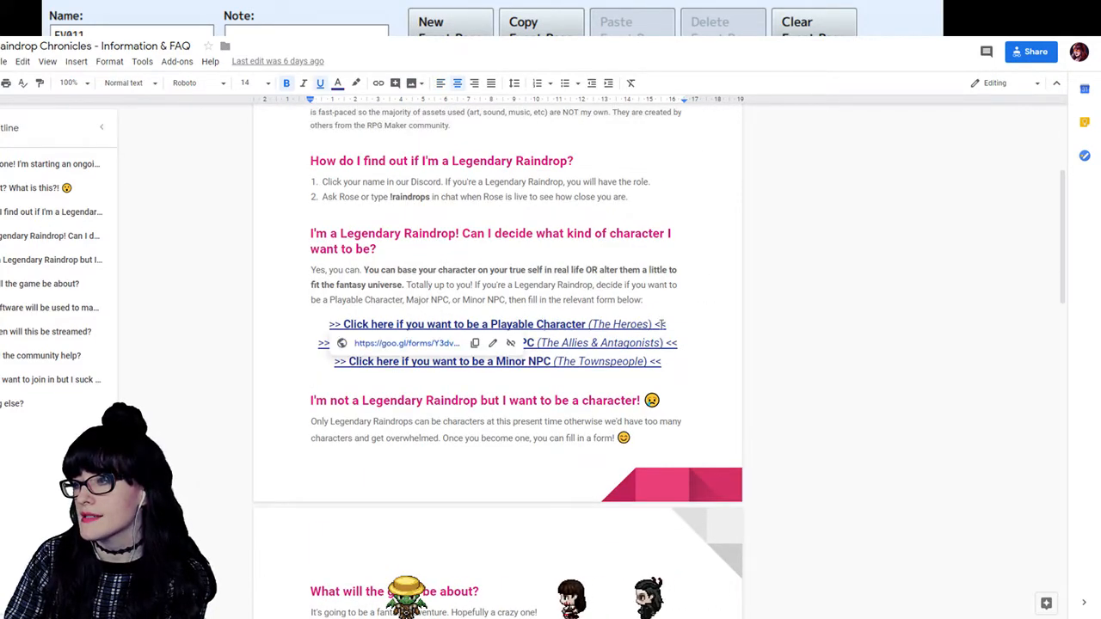
click(610, 342)
click(620, 324)
click(710, 349)
click(710, 361)
drag(667, 324, 316, 325)
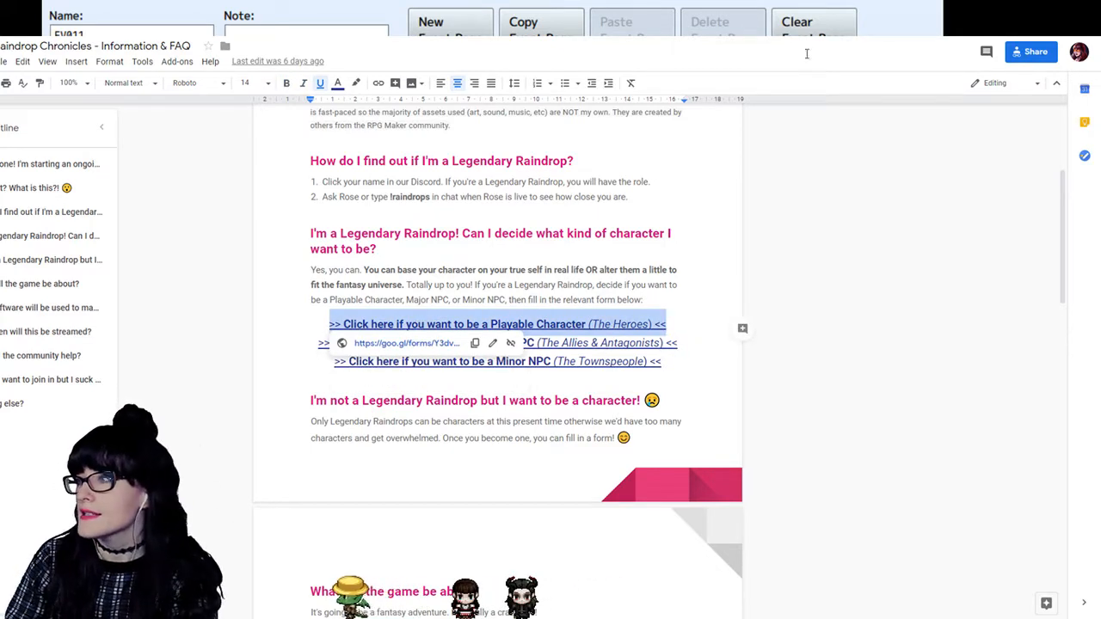
key(ctrl+t)
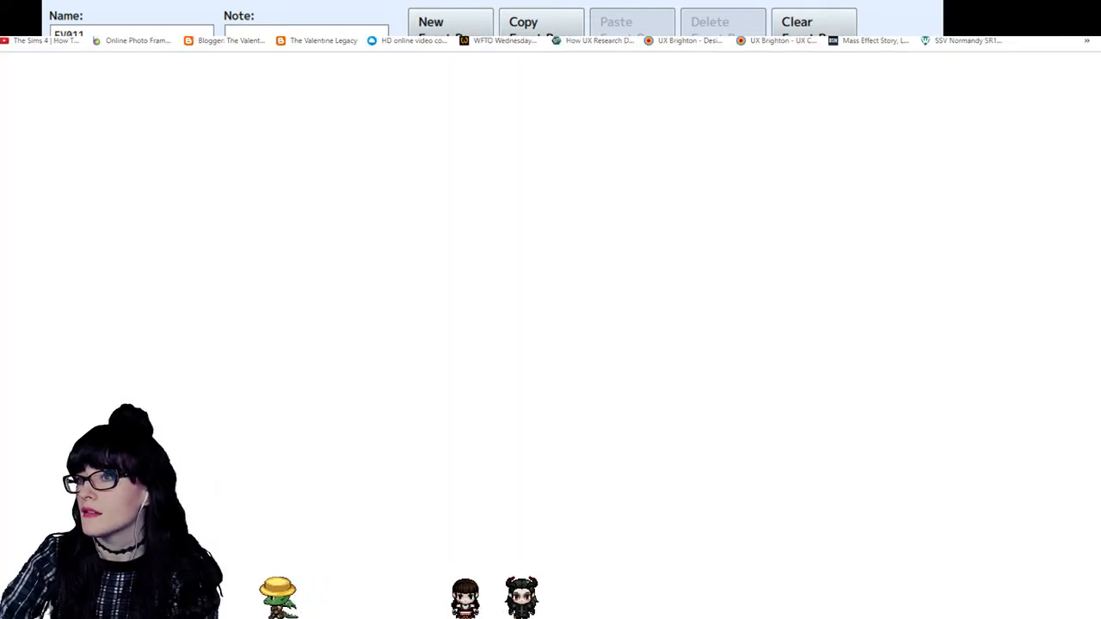
key(Return)
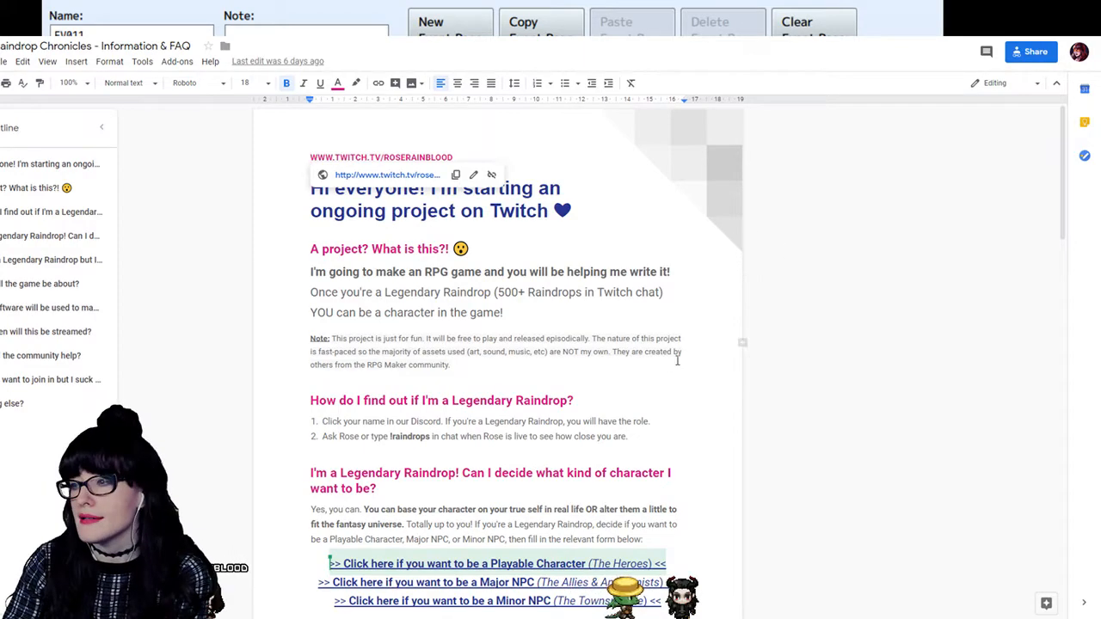
- Open the Playable Character (The Heroes) form from its link in the FAQ document
scroll(602, 384, down, 2)
scroll(603, 384, down, 7)
scroll(521, 379, up, 10)
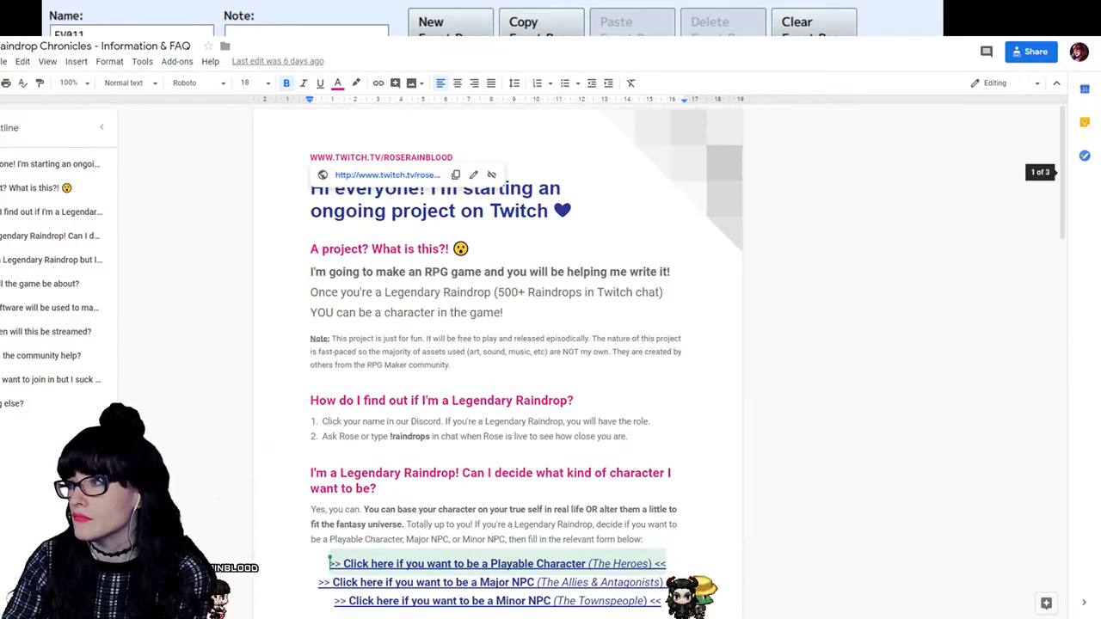
scroll(521, 379, down, 2)
click(519, 445)
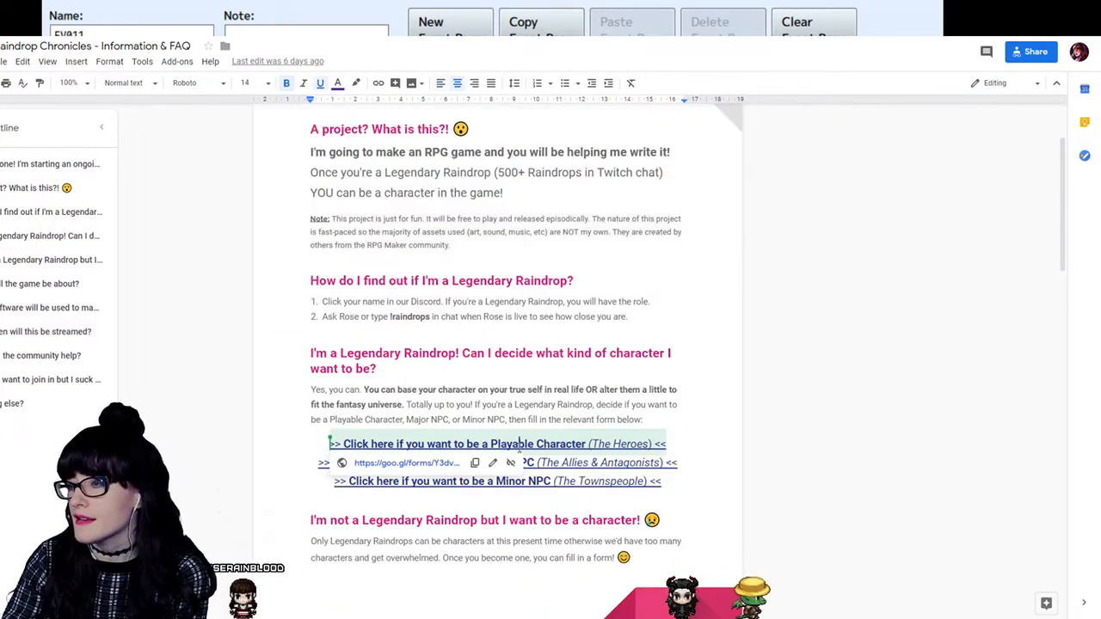
click(446, 465)
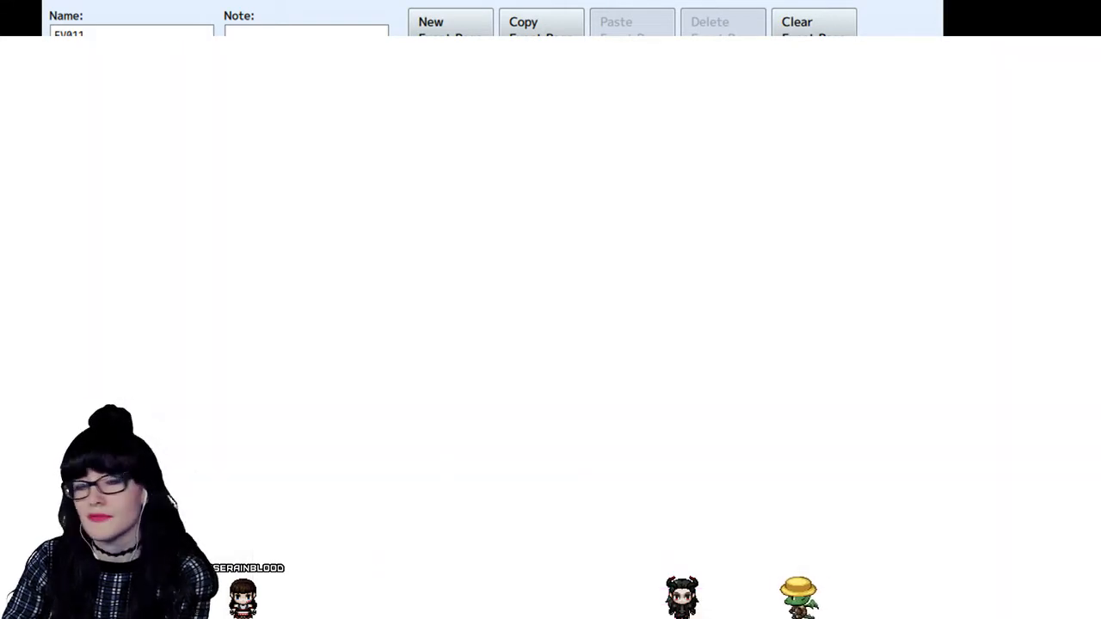
- Examine the first page of the Playable Character form, including the gender question and the illustrated race options
scroll(717, 207, down, 3)
scroll(730, 270, up, 2)
scroll(723, 270, down, 5)
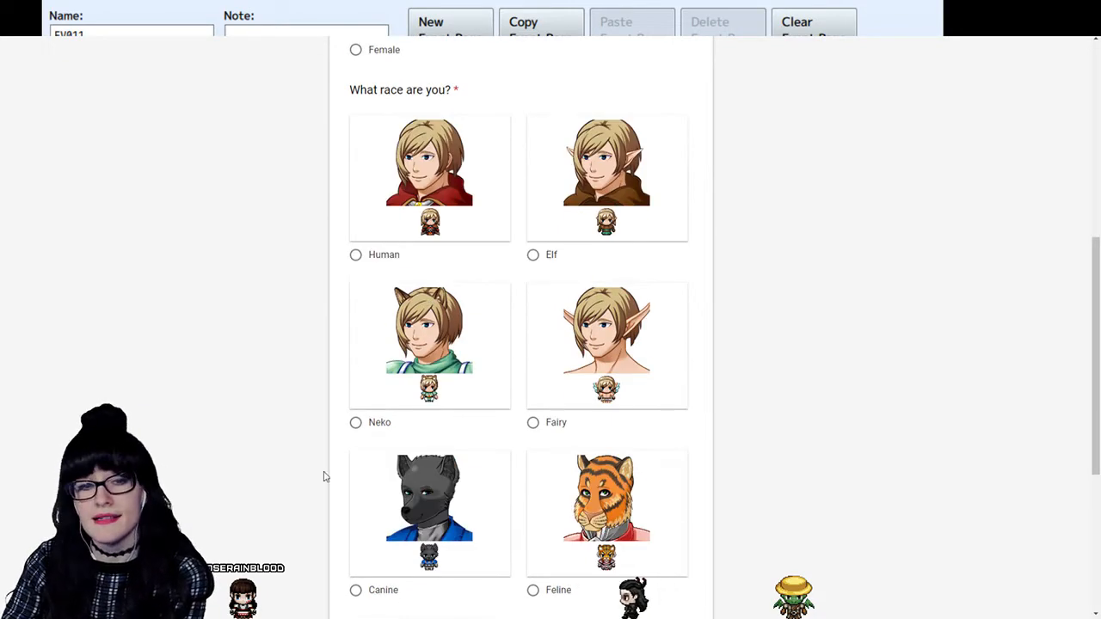
scroll(705, 322, down, 2)
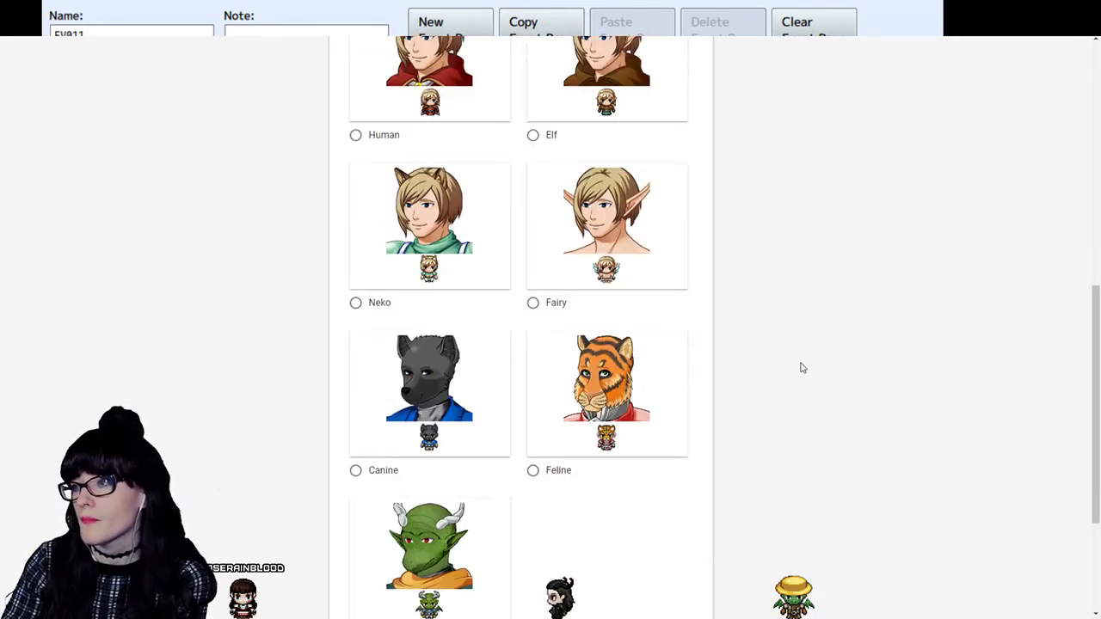
scroll(800, 367, up, 2)
scroll(800, 367, down, 2)
scroll(800, 367, up, 2)
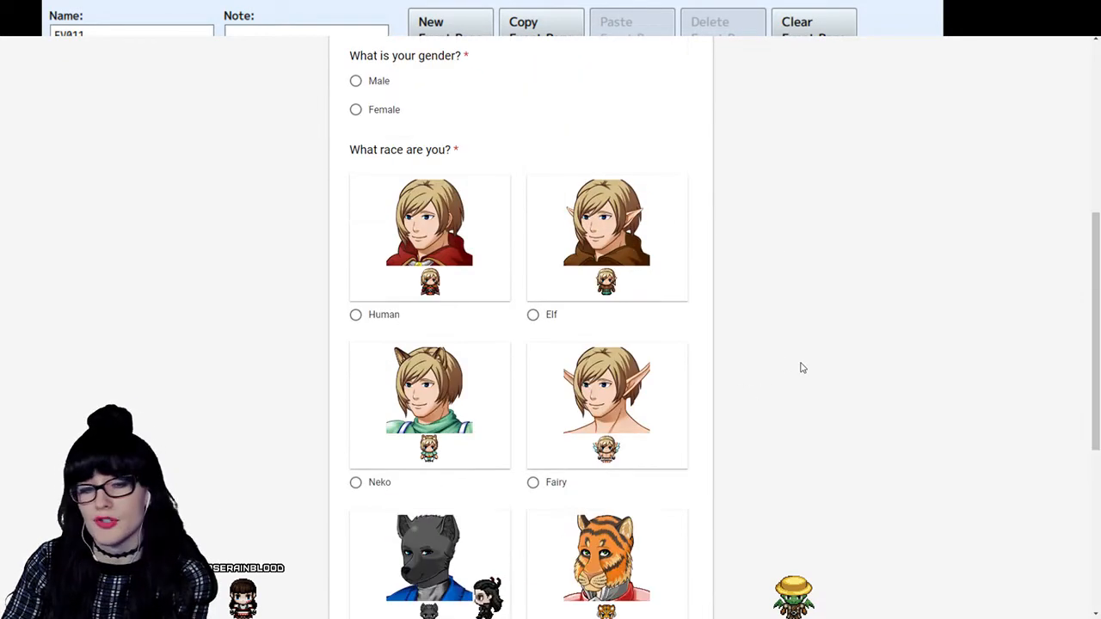
scroll(800, 367, up, 2)
scroll(800, 368, down, 5)
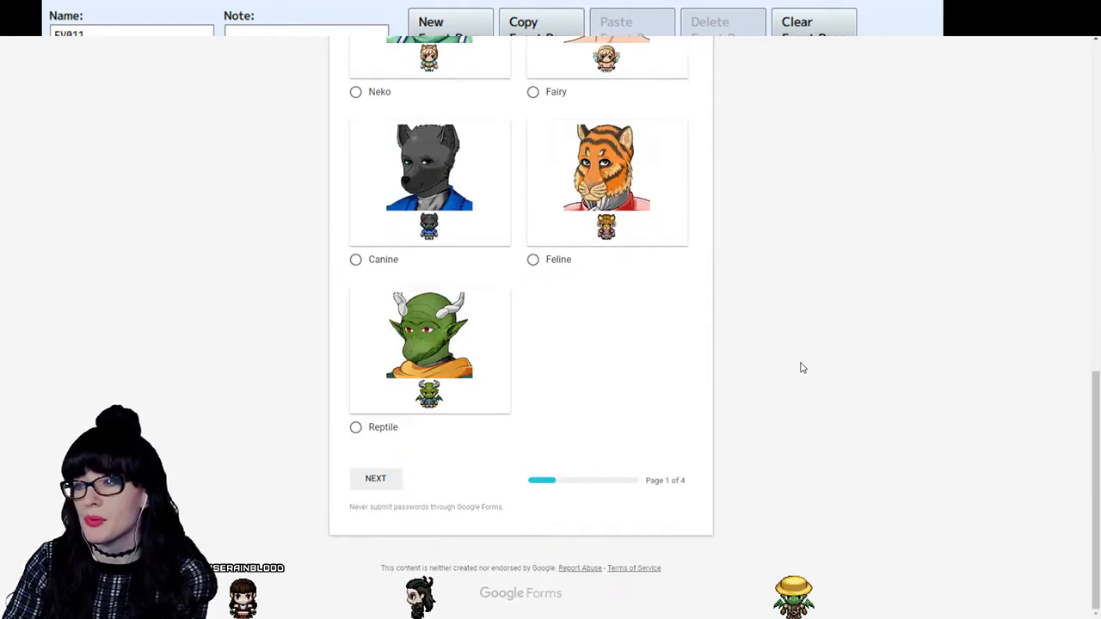
scroll(625, 510, up, 10)
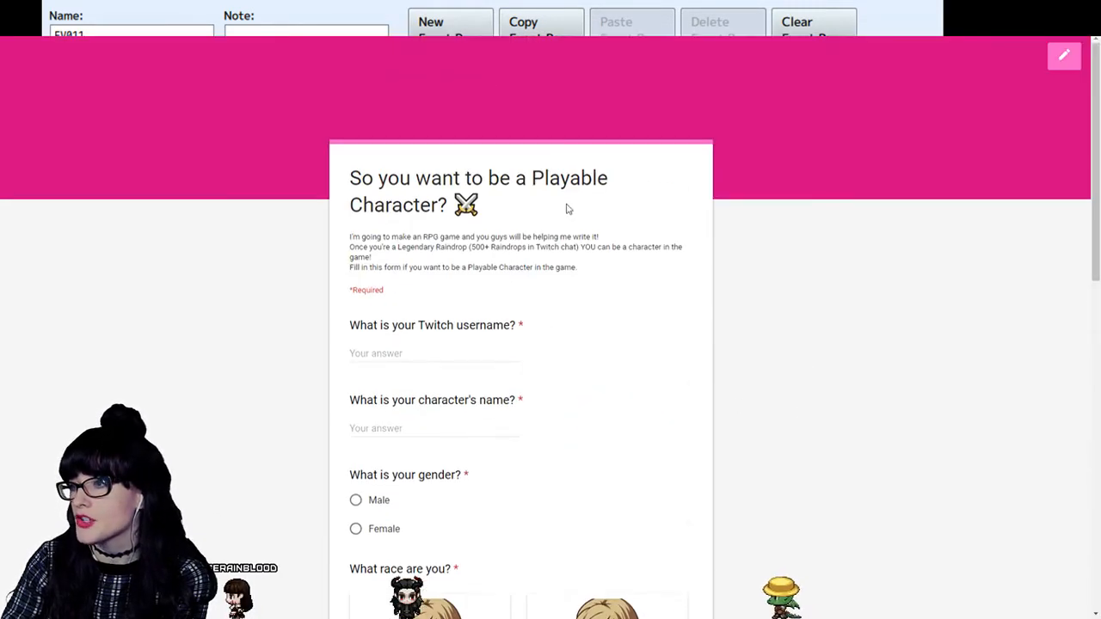
- Open the Playable Characters form for editing and go to its Class & Goal section
click(1063, 57)
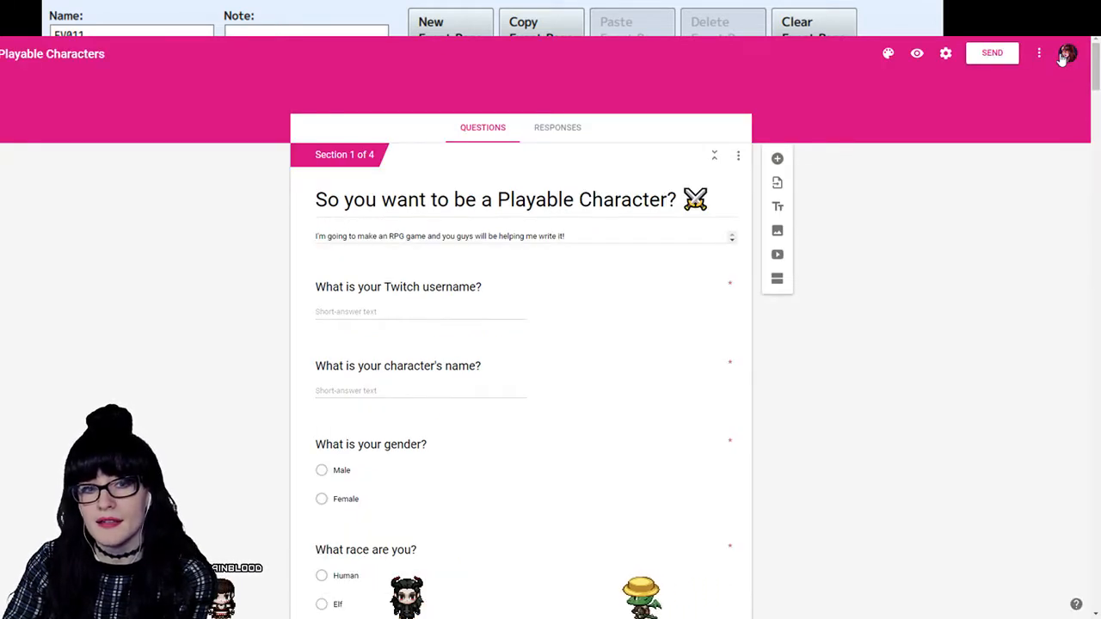
scroll(868, 285, down, 5)
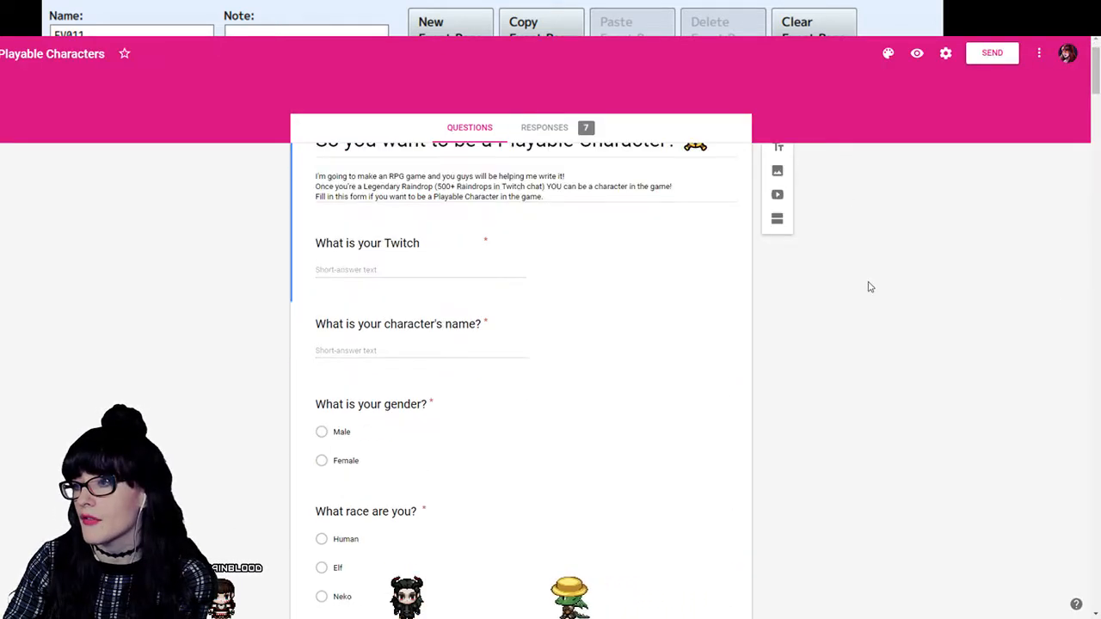
scroll(870, 287, up, 5)
scroll(870, 288, down, 7)
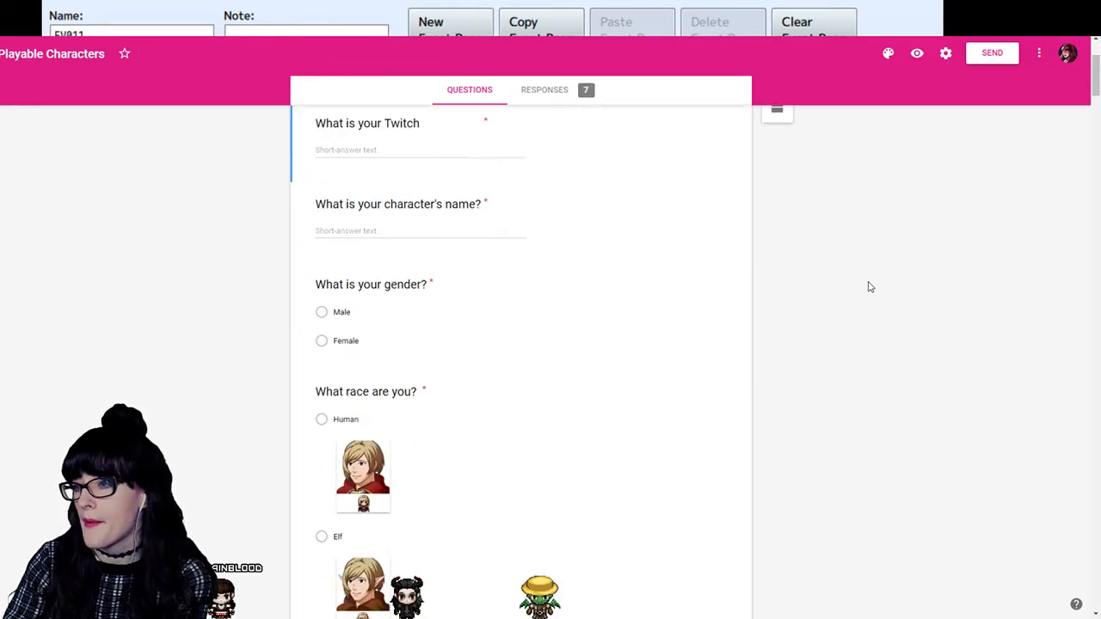
scroll(868, 286, down, 6)
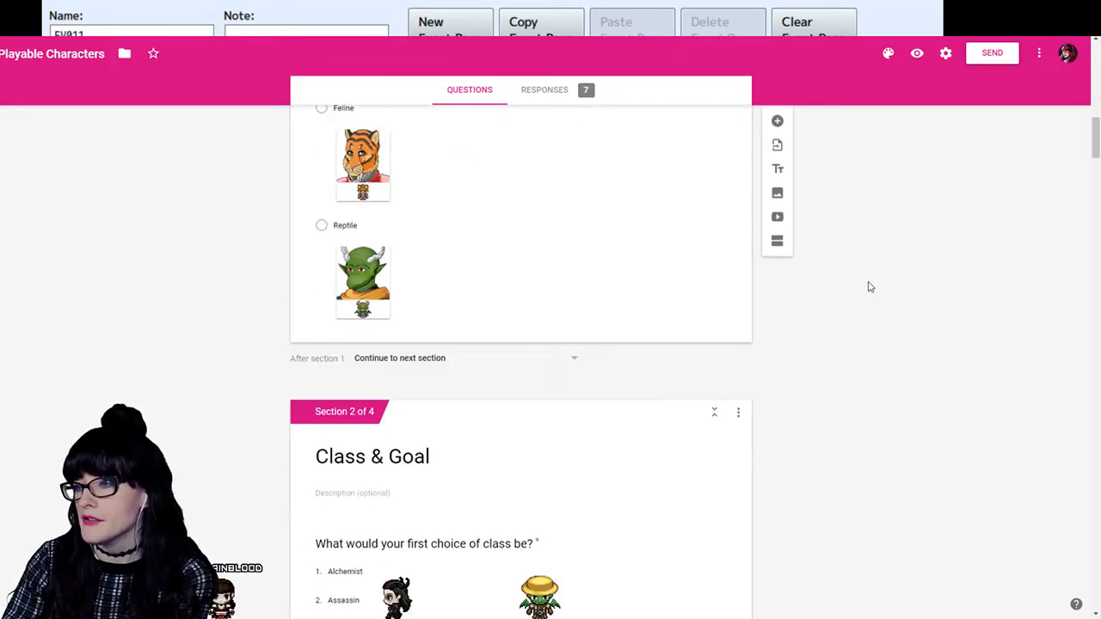
scroll(871, 291, up, 10)
scroll(872, 296, up, 3)
scroll(871, 296, down, 8)
scroll(871, 296, down, 4)
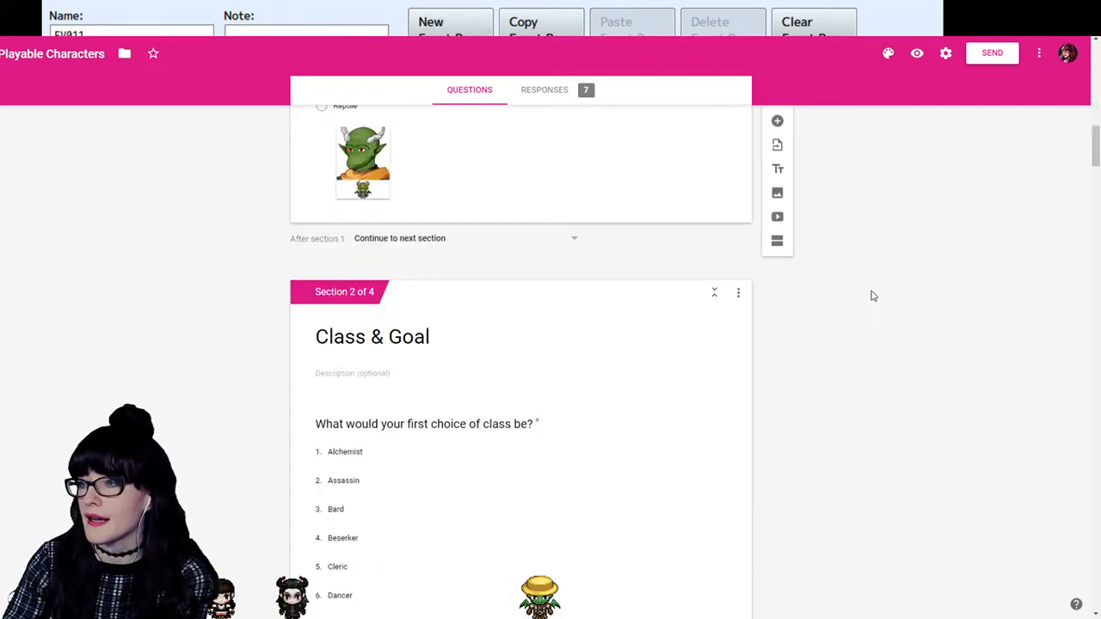
scroll(320, 344, down, 2)
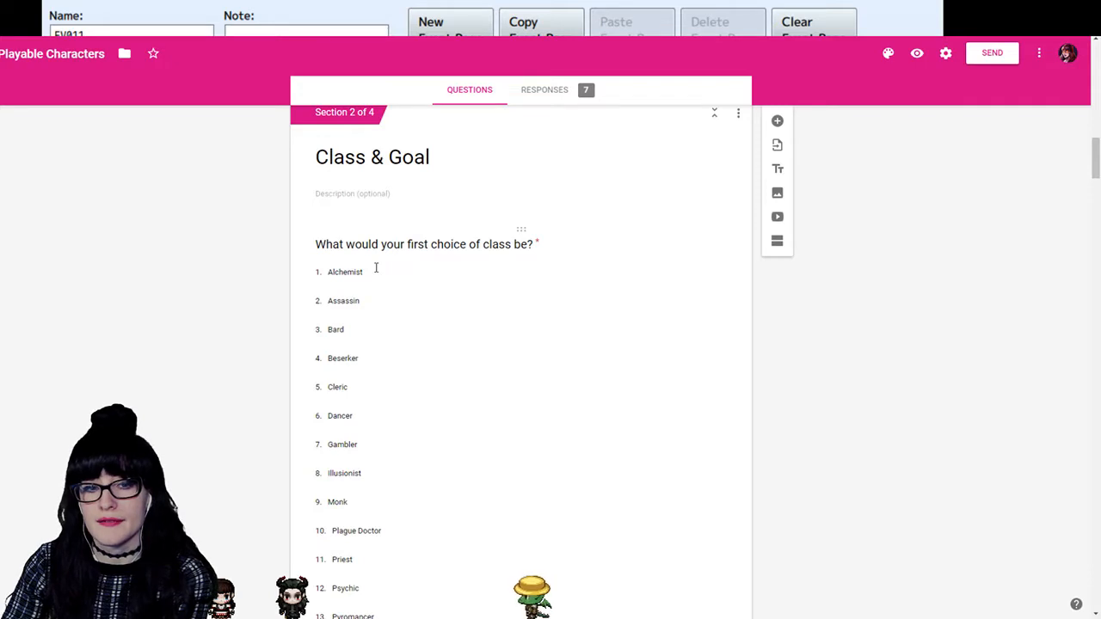
- Compare the class options offered in the first-choice and second-choice class questions
scroll(361, 298, down, 3)
scroll(361, 305, up, 4)
scroll(361, 321, down, 1)
scroll(361, 321, down, 12)
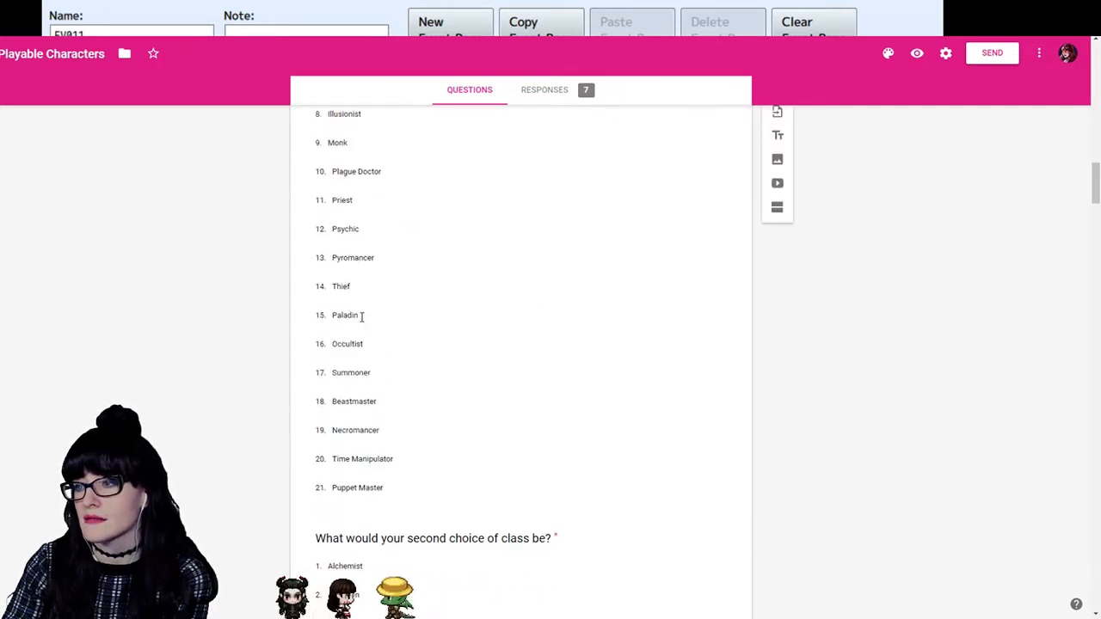
scroll(365, 327, up, 10)
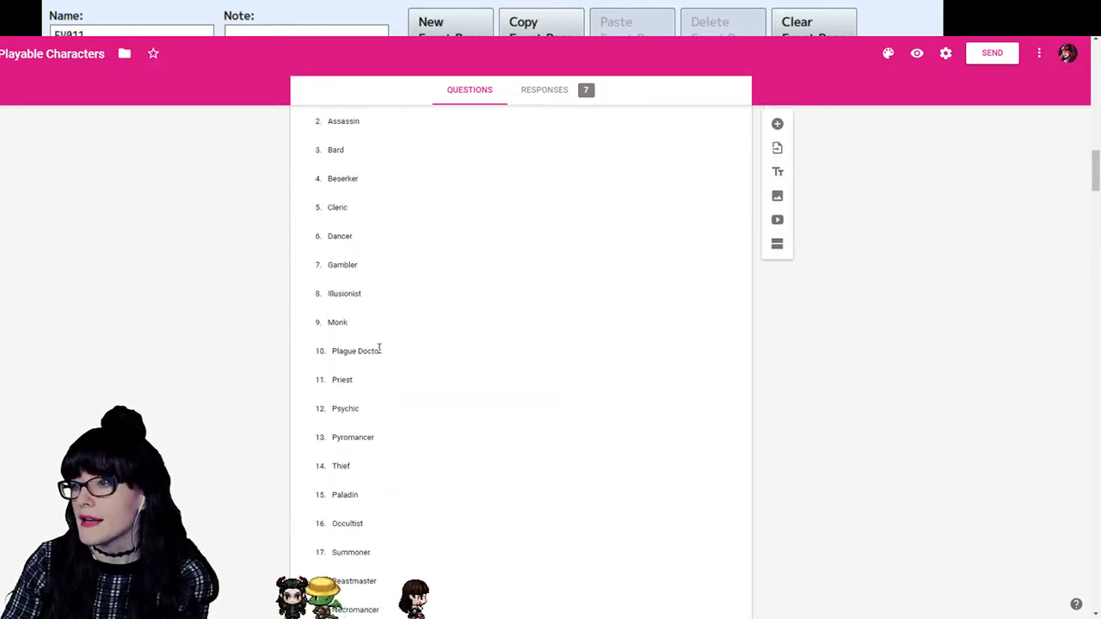
scroll(366, 327, down, 3)
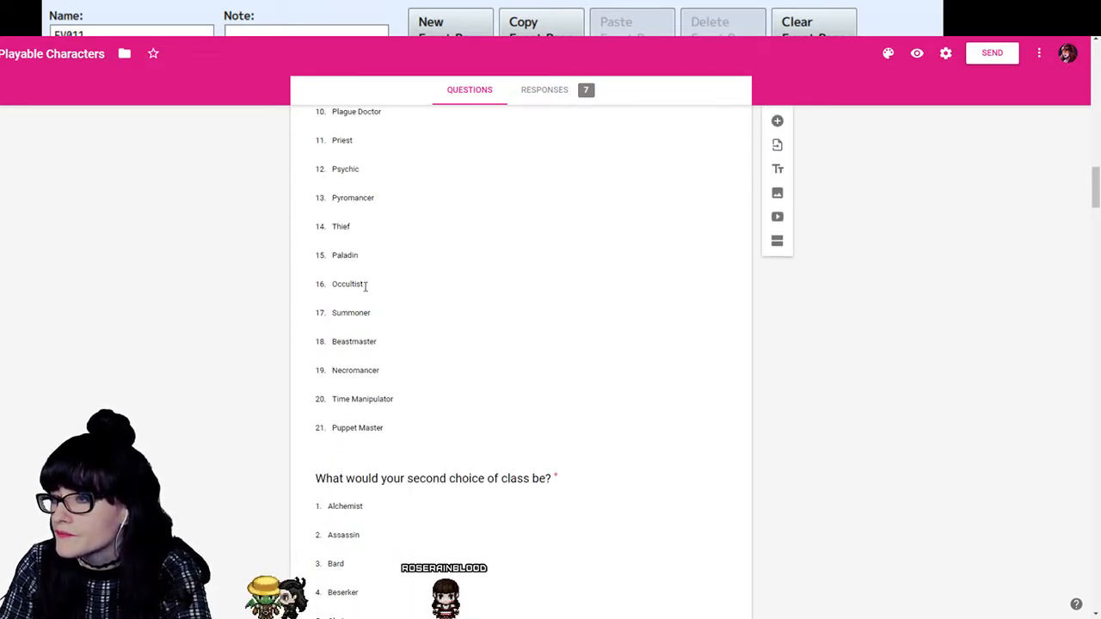
scroll(386, 336, down, 10)
scroll(388, 342, up, 8)
scroll(389, 344, down, 5)
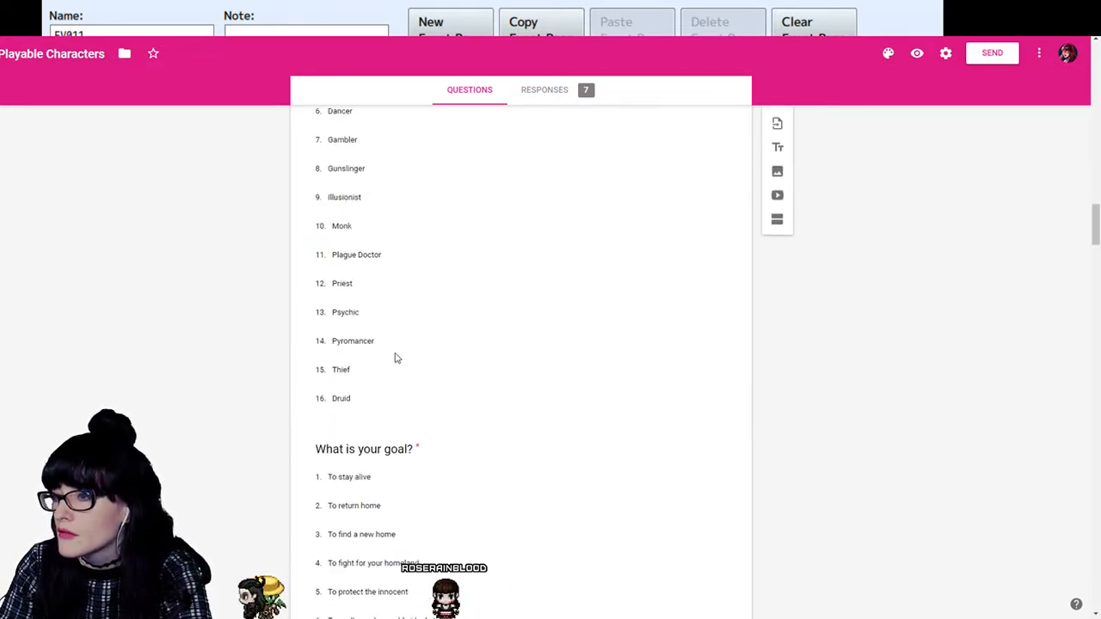
- Remove the Druid and Gunslinger options from the second-choice class question
click(361, 396)
click(724, 417)
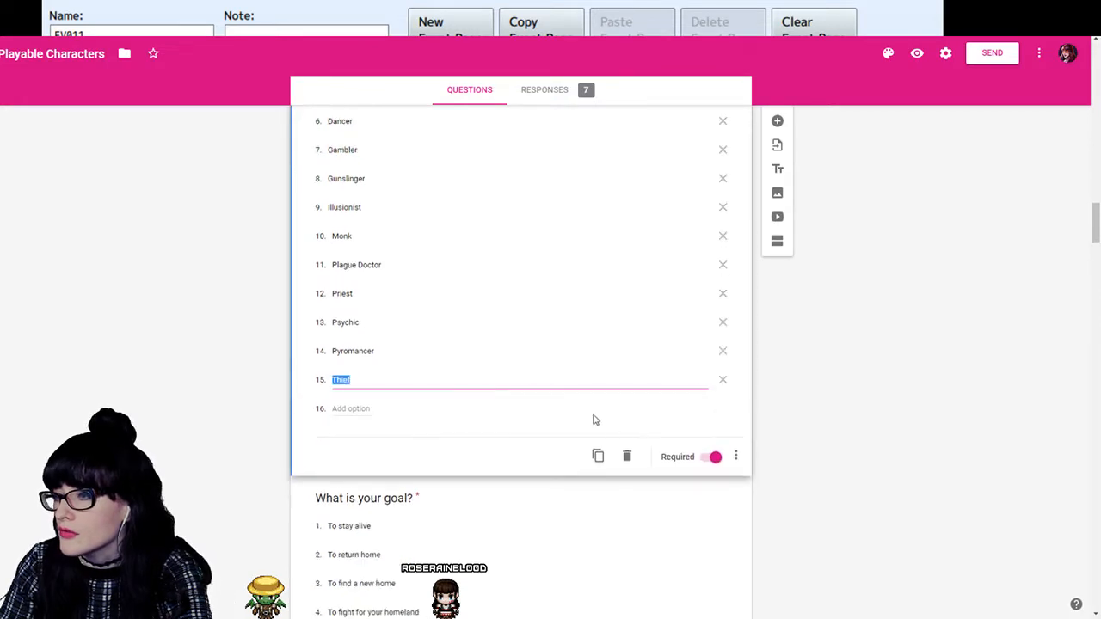
scroll(527, 394, up, 2)
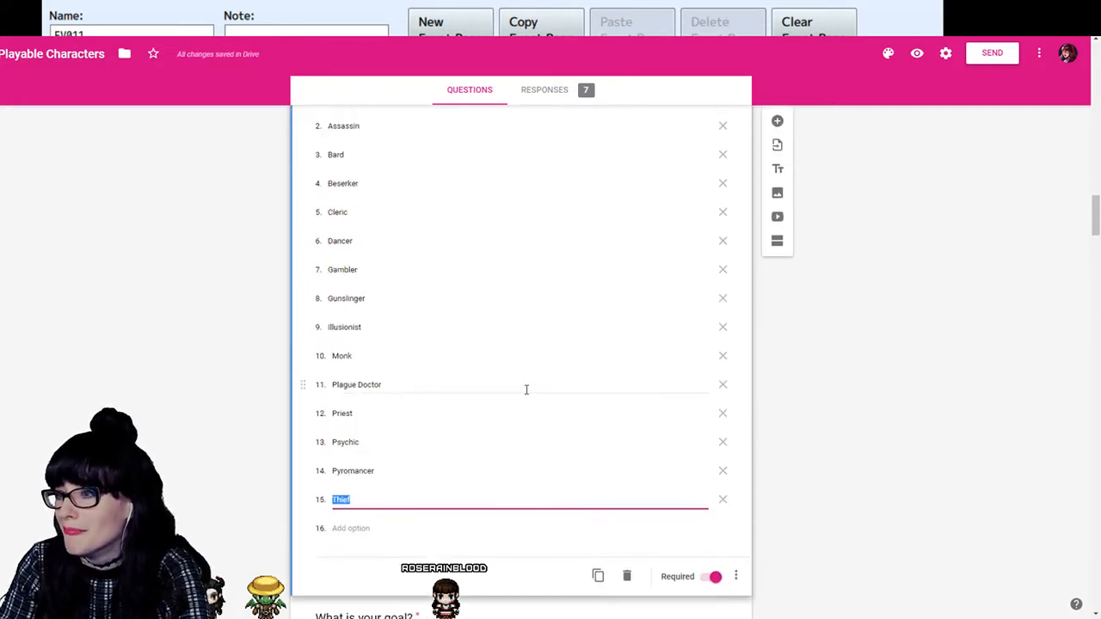
click(723, 299)
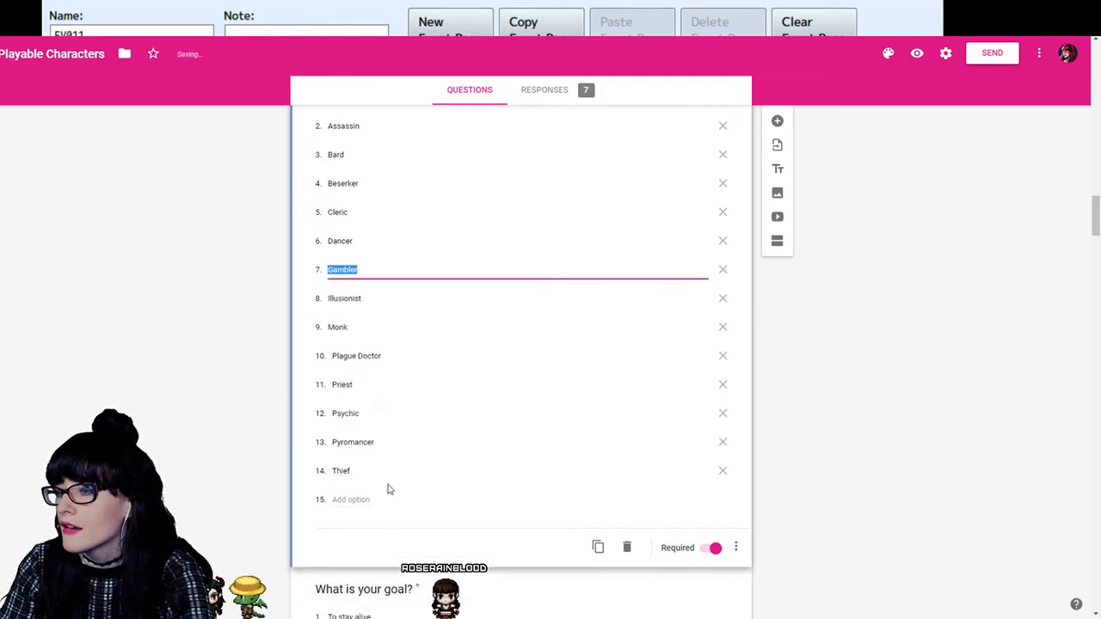
- Check the first-choice class list from Paladin onwards against the options in the second-choice class question
scroll(390, 318, up, 2)
scroll(364, 501, down, 1)
scroll(392, 339, up, 5)
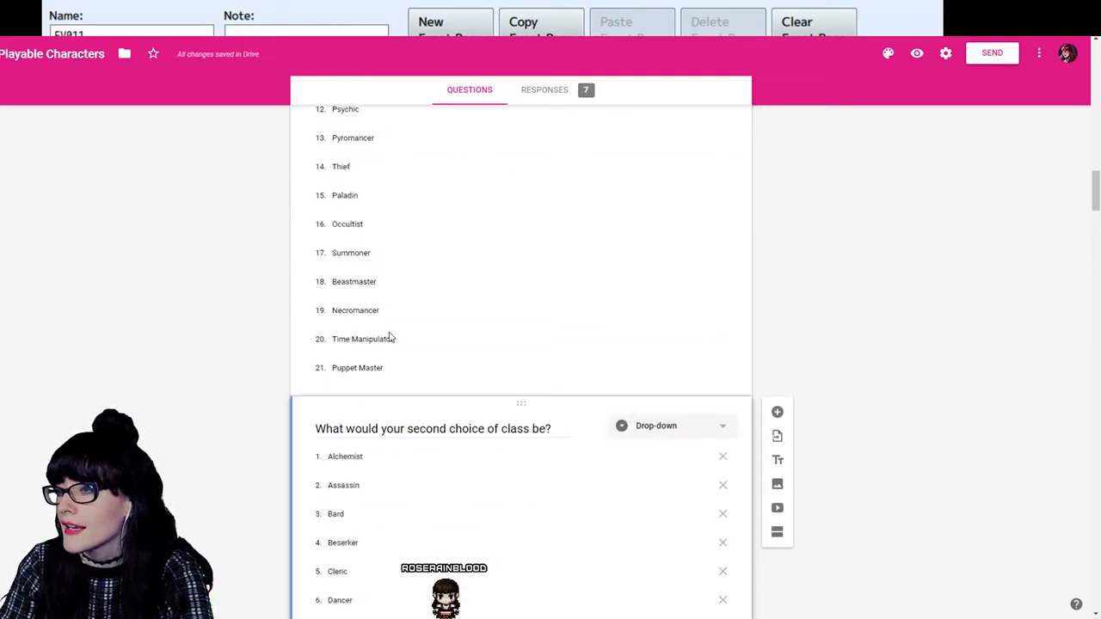
click(368, 200)
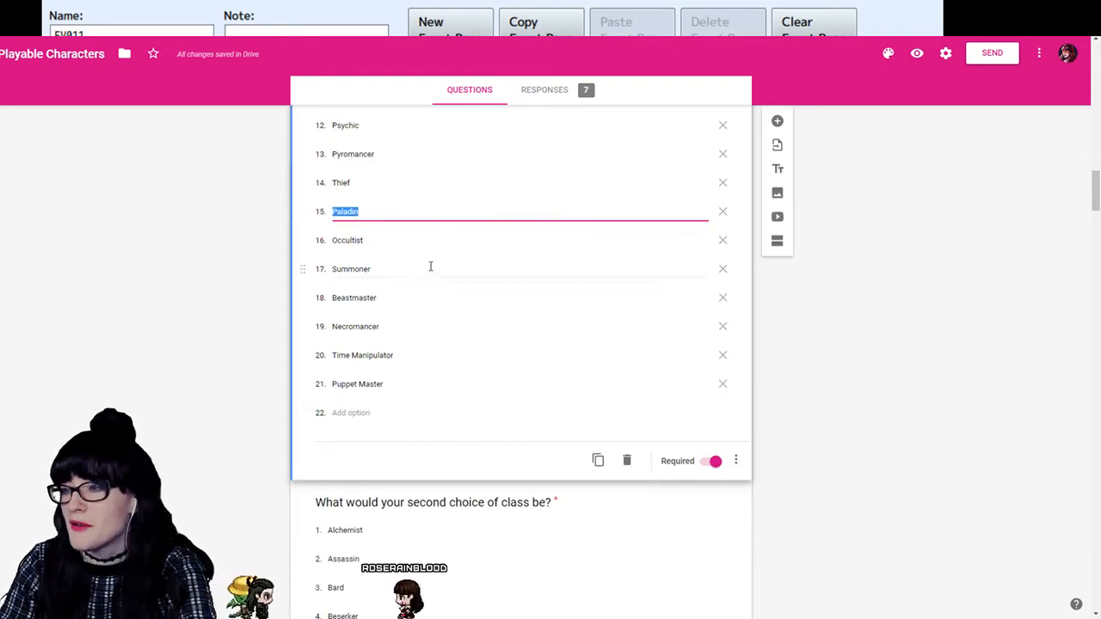
scroll(428, 273, up, 4)
scroll(430, 274, up, 3)
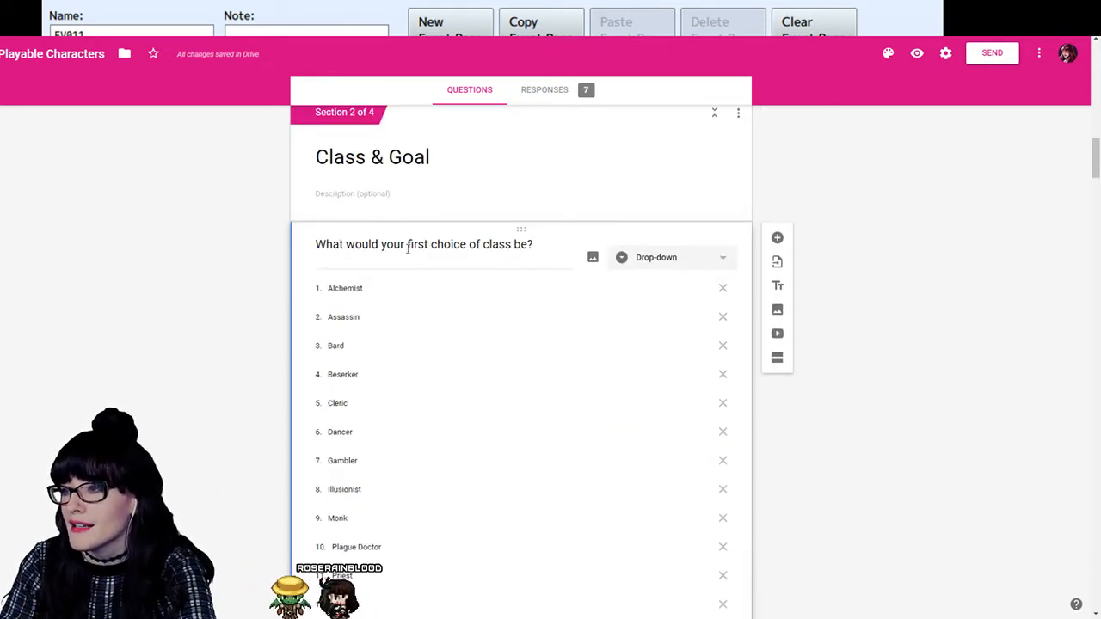
scroll(477, 406, down, 4)
scroll(475, 406, down, 9)
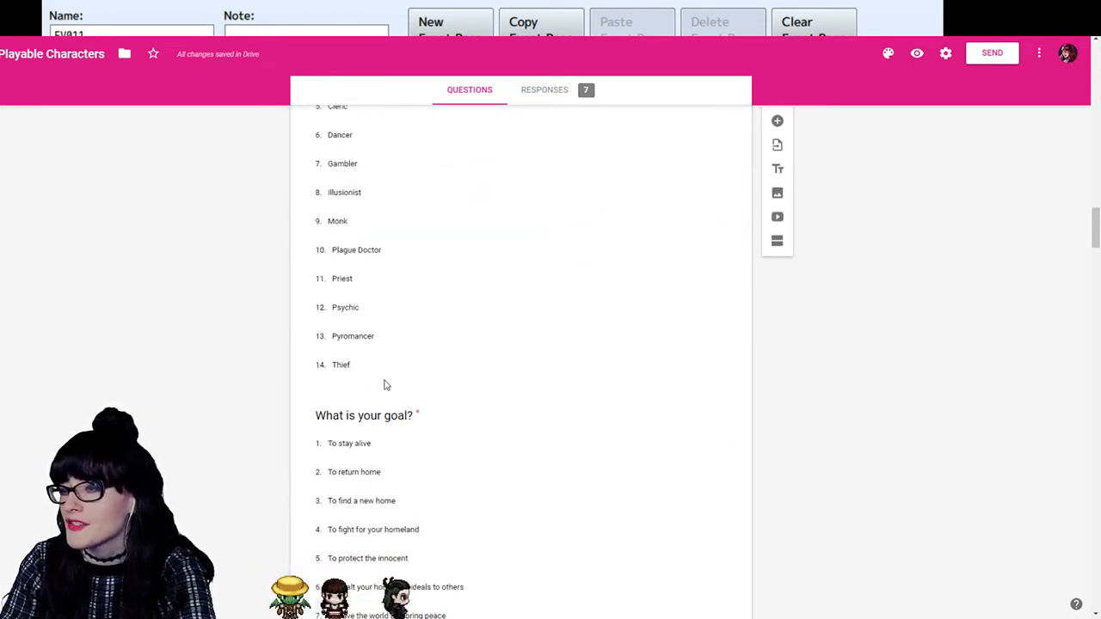
- Add Paladin and Occultist from the first-choice class list as options 15 and 16 of the second-choice class question
click(411, 382)
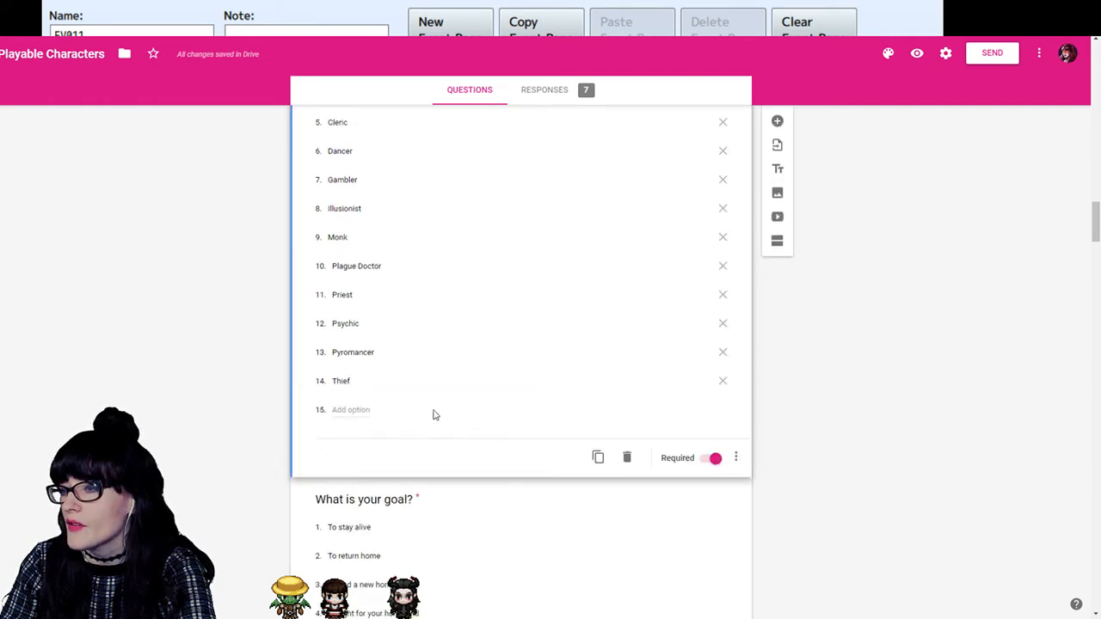
click(356, 411)
scroll(433, 368, up, 4)
scroll(433, 363, up, 2)
click(381, 337)
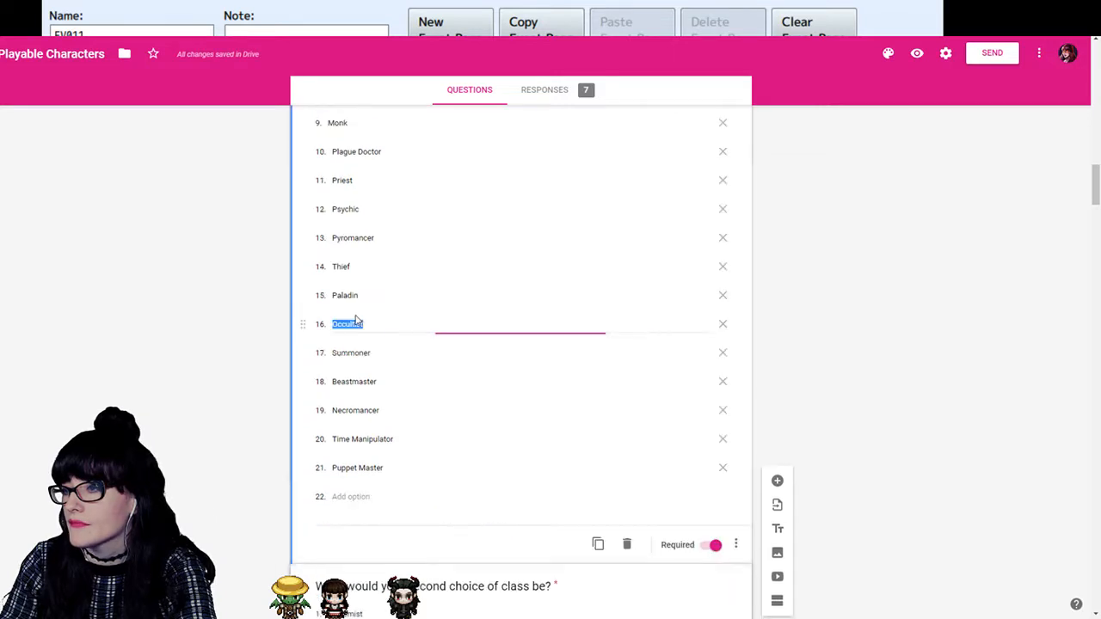
scroll(377, 349, down, 2)
scroll(377, 349, down, 10)
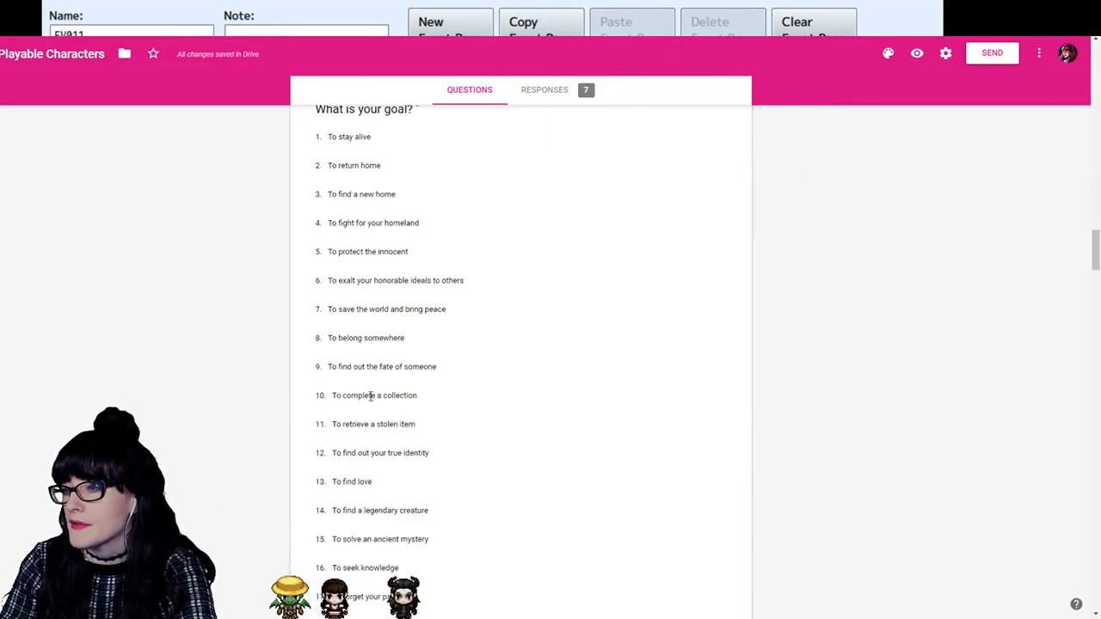
scroll(370, 396, up, 2)
scroll(370, 397, up, 3)
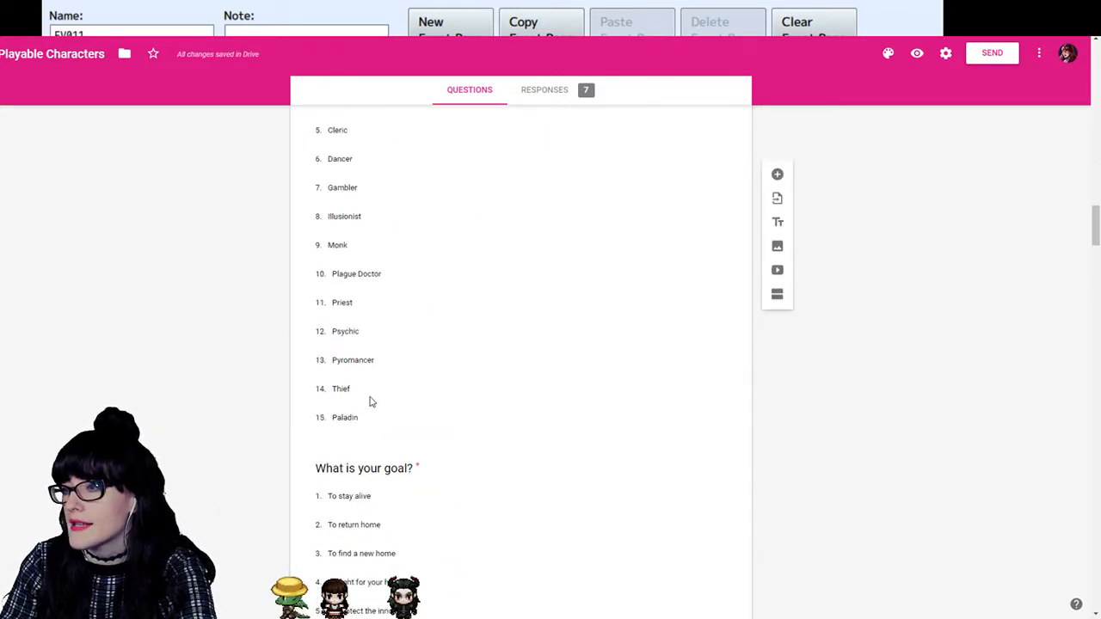
click(348, 438)
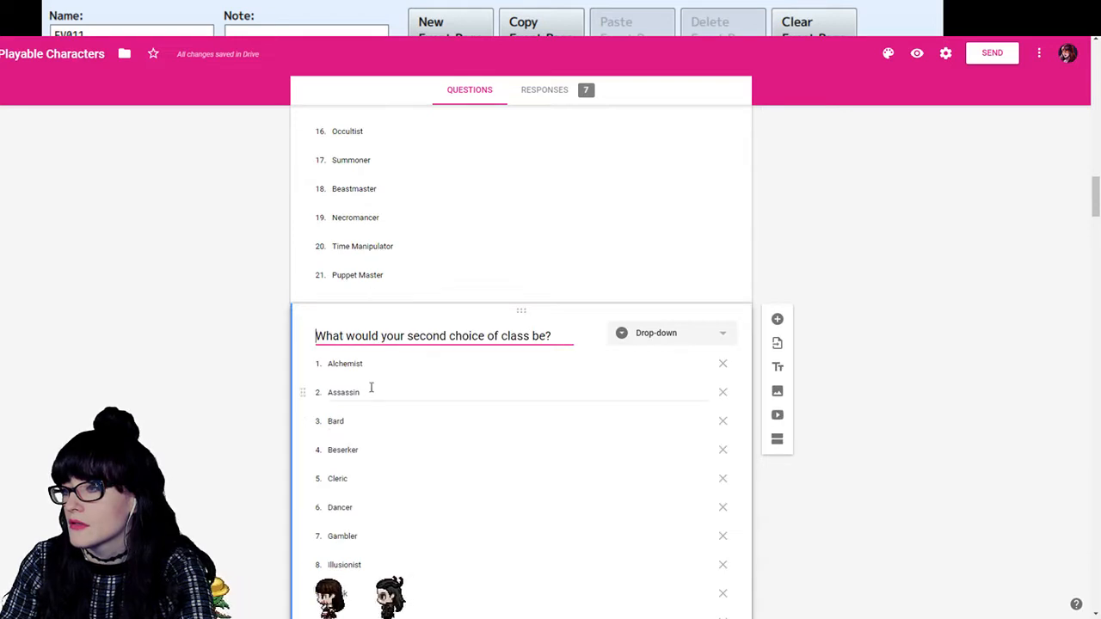
scroll(341, 483, down, 3)
click(340, 495)
text(Occultist)
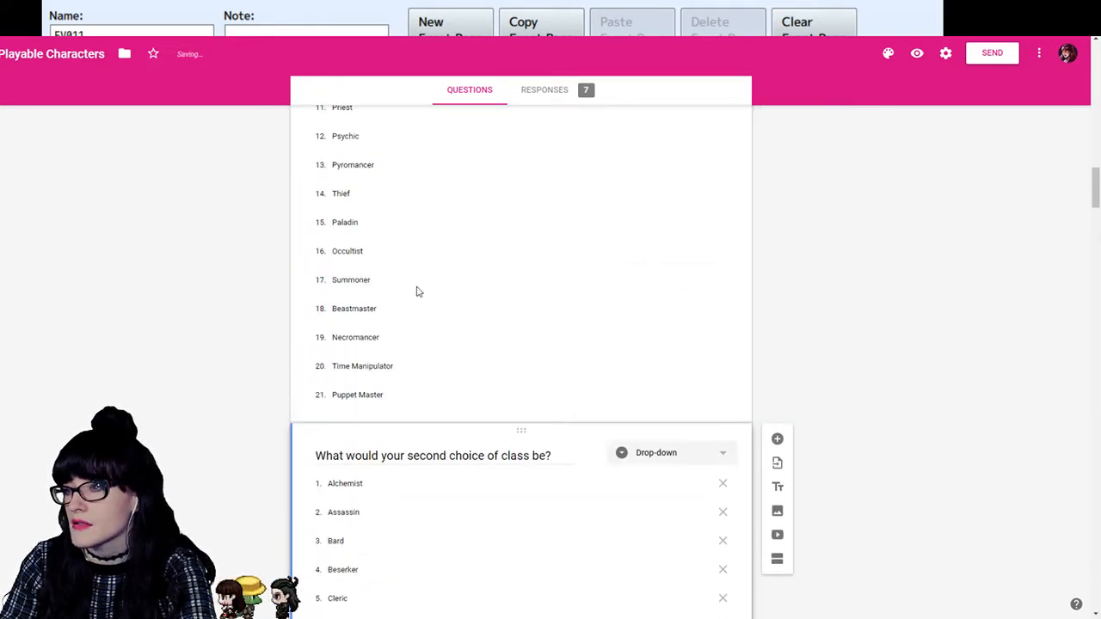
- Copy Summoner from the first-choice class list into the second-choice class question as option 17
click(354, 282)
key(ctrl+c)
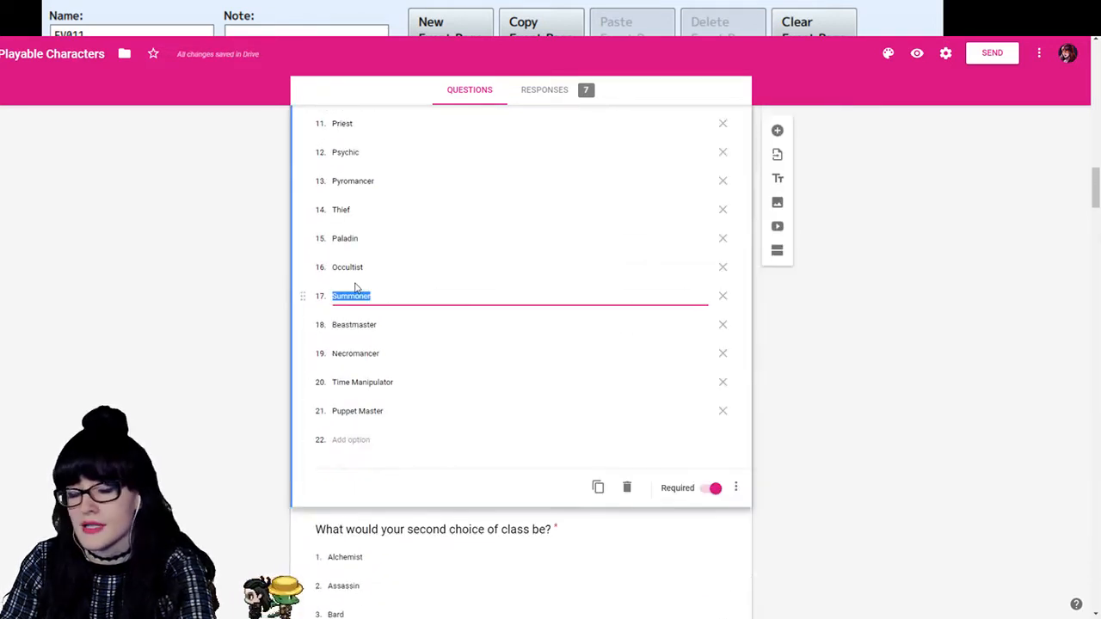
scroll(405, 387, down, 4)
scroll(407, 400, down, 4)
scroll(359, 413, up, 2)
click(356, 418)
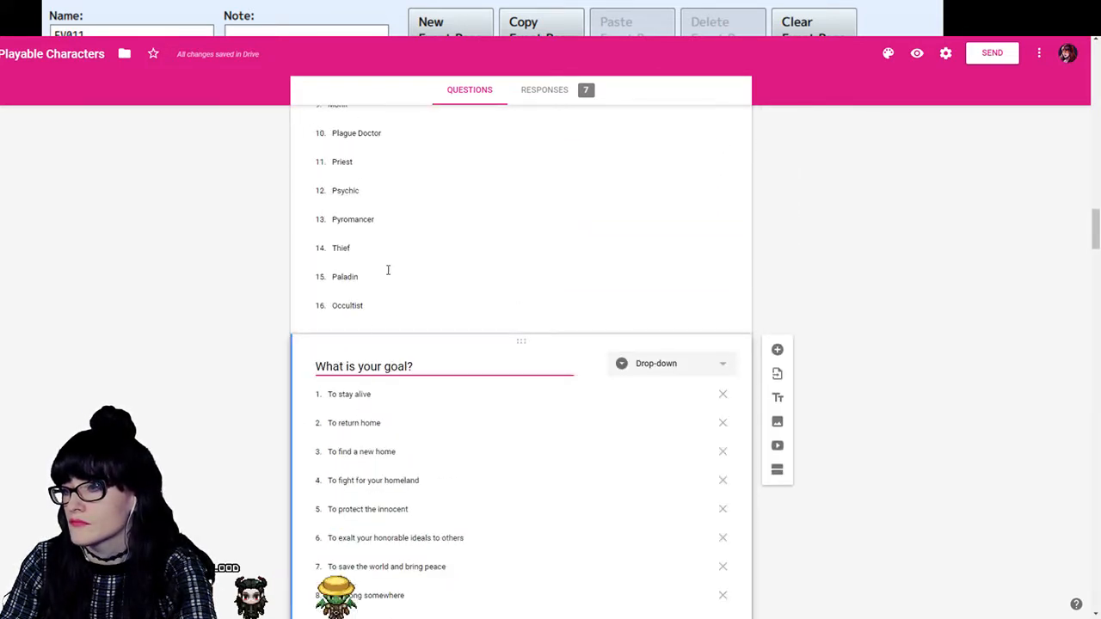
click(381, 290)
click(361, 348)
key(ctrl+v)
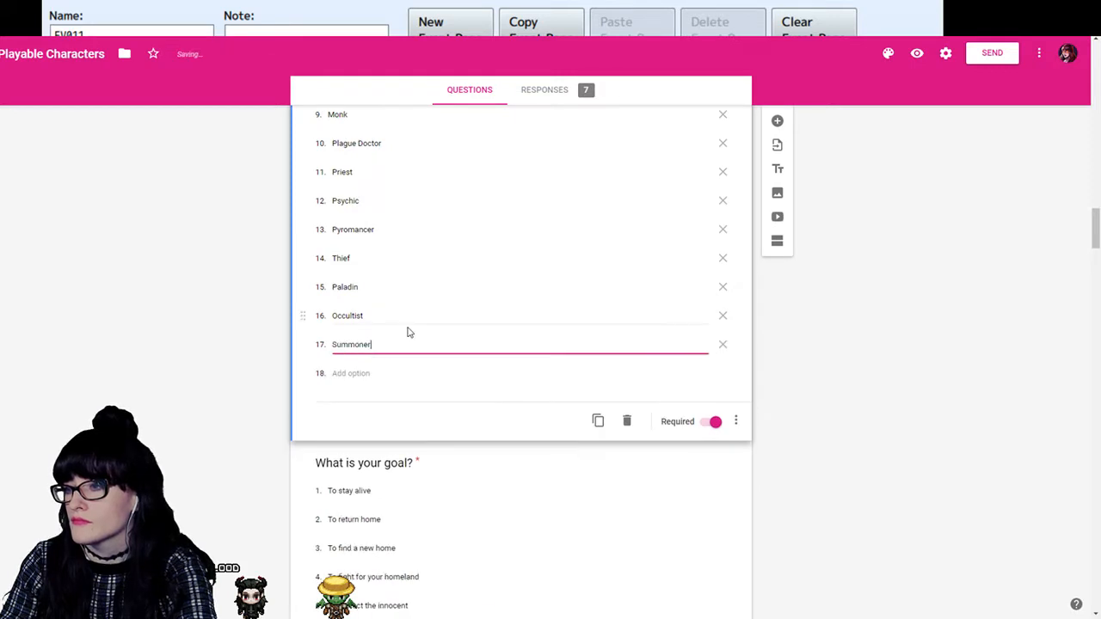
- Copy Beastmaster from the first-choice class list into the second-choice class question as option 18
scroll(409, 327, up, 7)
click(376, 248)
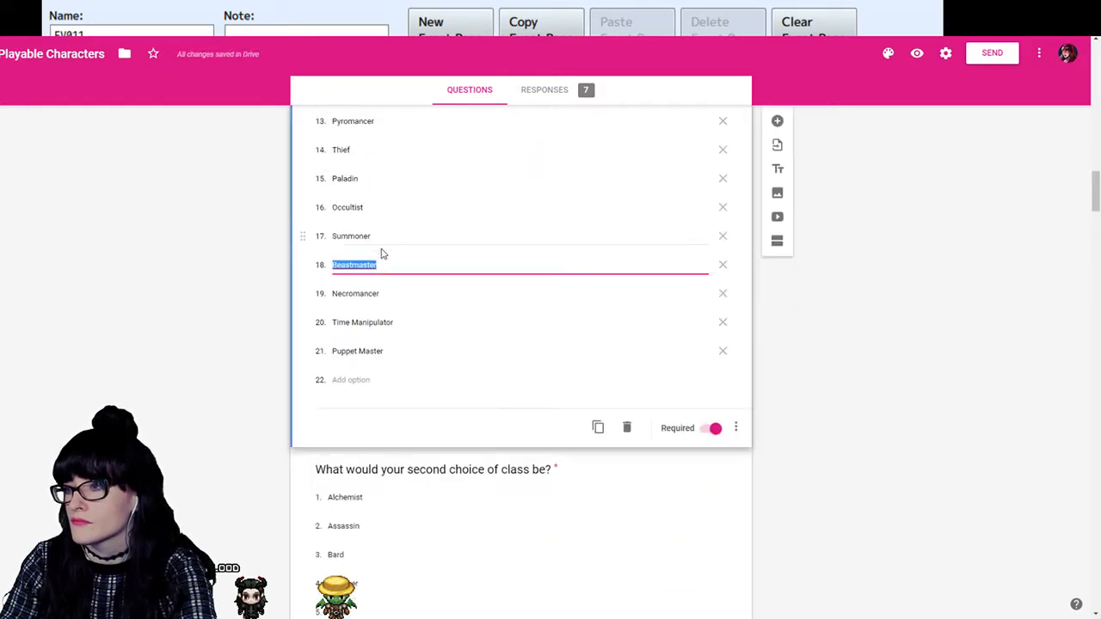
scroll(407, 405, down, 6)
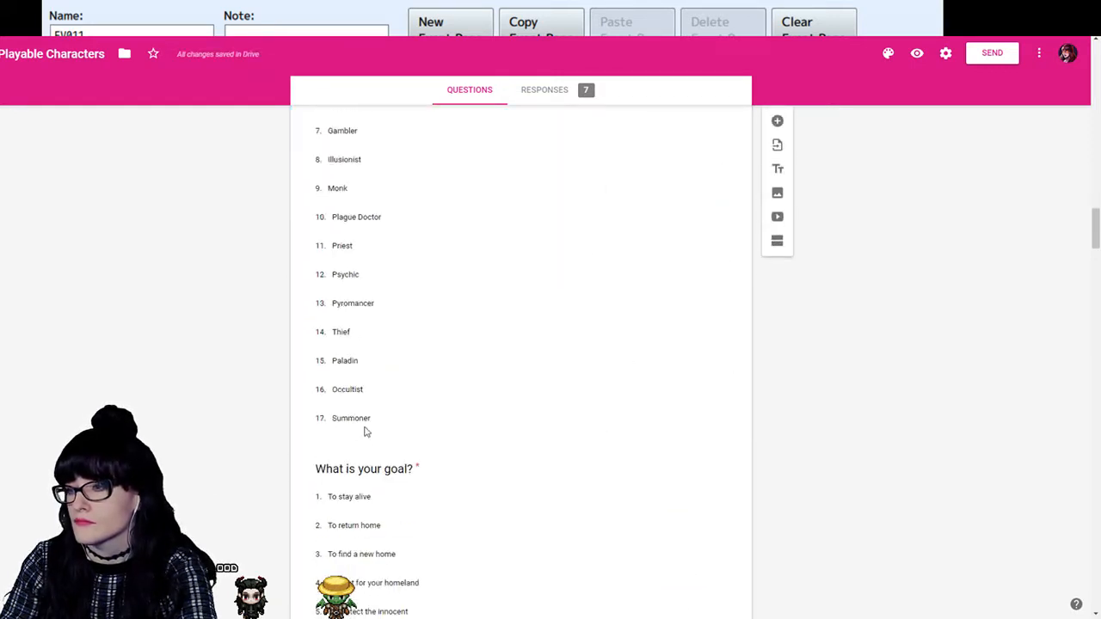
click(376, 411)
click(371, 380)
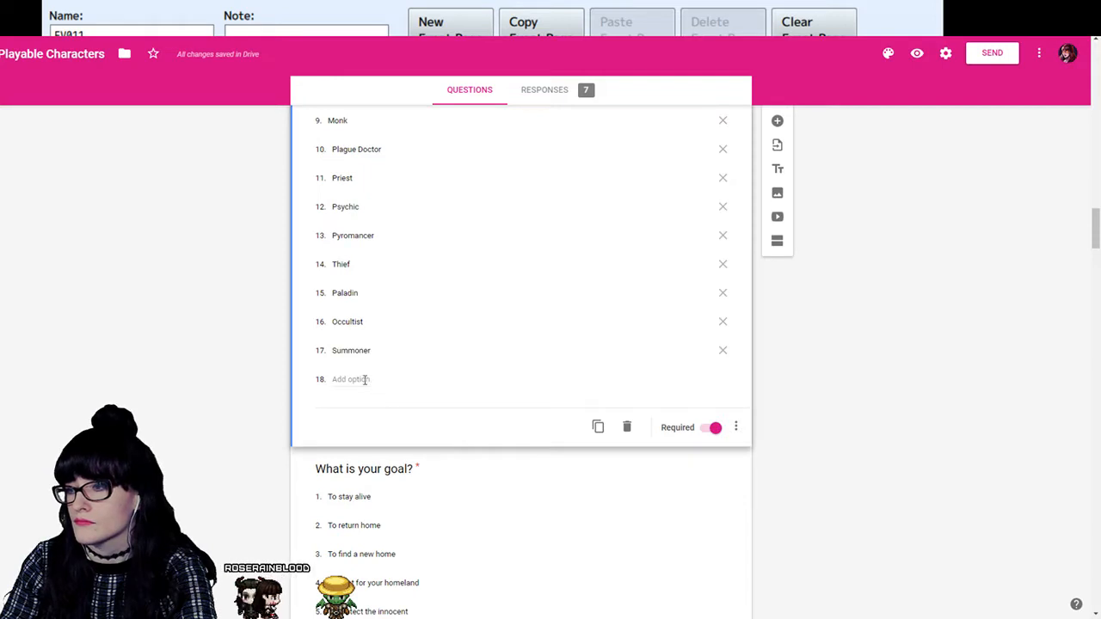
text(Beastmaster Necromancer Time Manipulator Puppet Master)
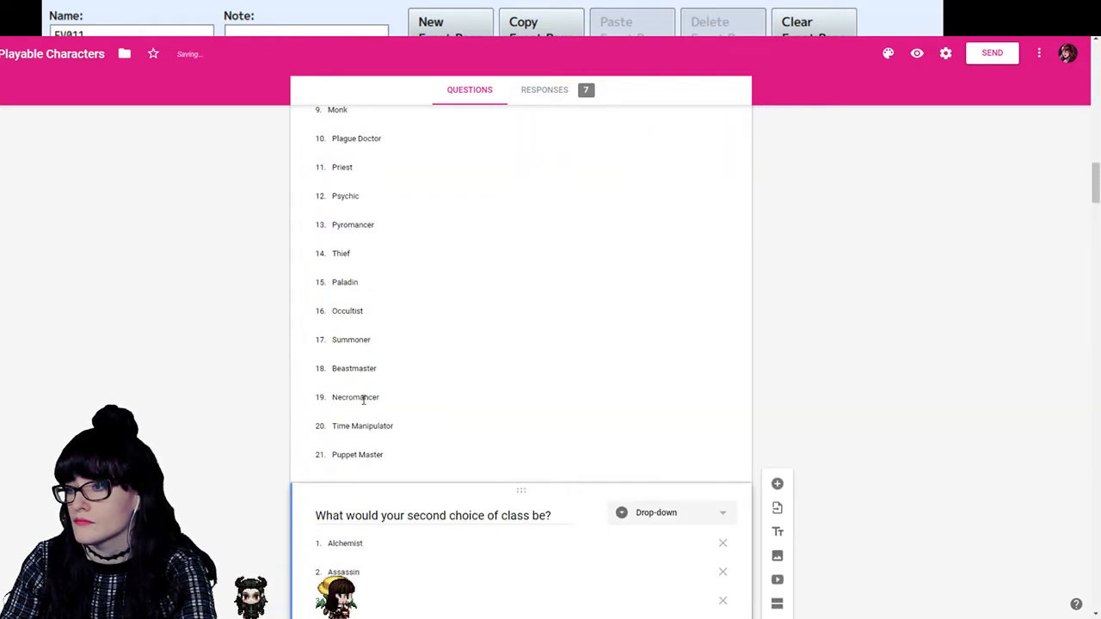
- Copy Necromancer from the first-choice class list into the second-choice class question as option 19
click(367, 401)
key(ctrl+c)
scroll(373, 443, down, 8)
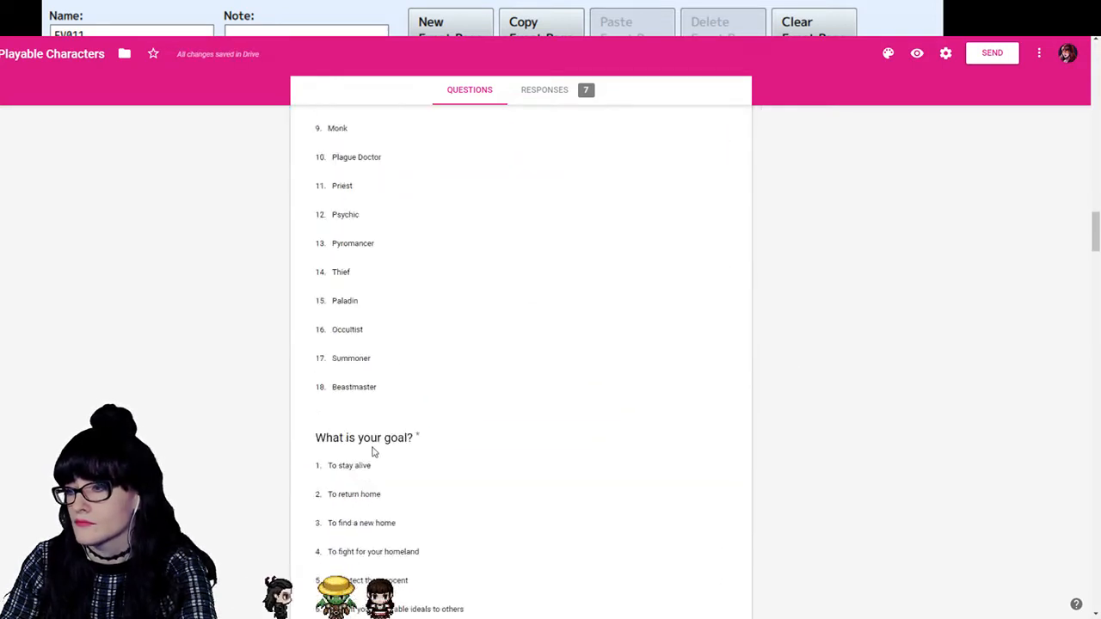
click(363, 269)
click(362, 313)
key(ctrl+v)
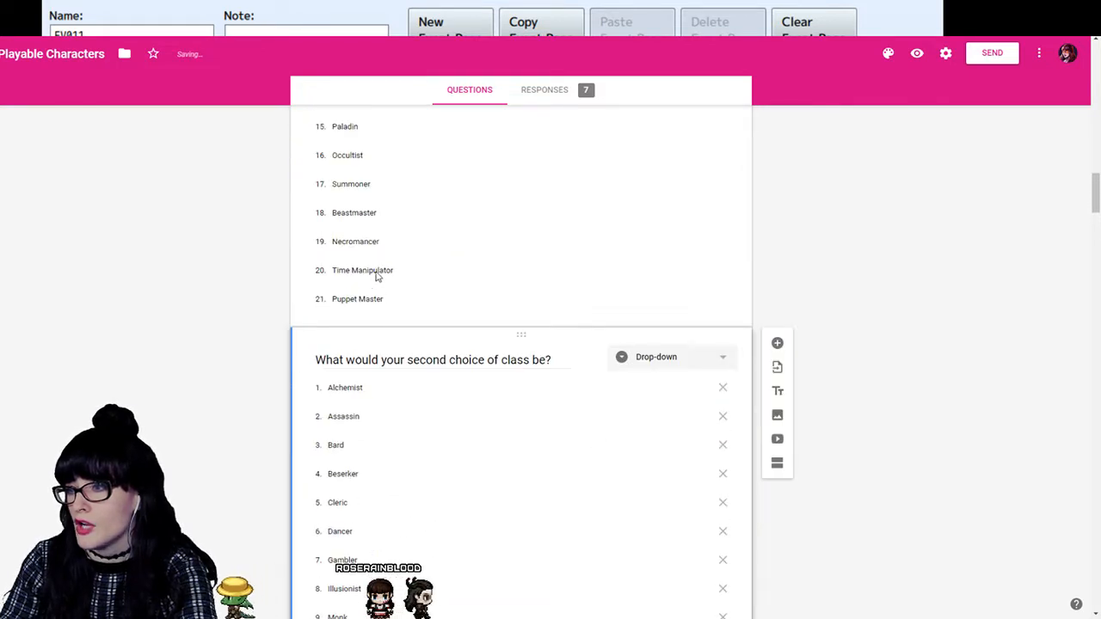
- Copy Time Manipulator from the first-choice class list into the second-choice class question as option 20
click(375, 275)
key(ctrl+c)
scroll(337, 349, down, 8)
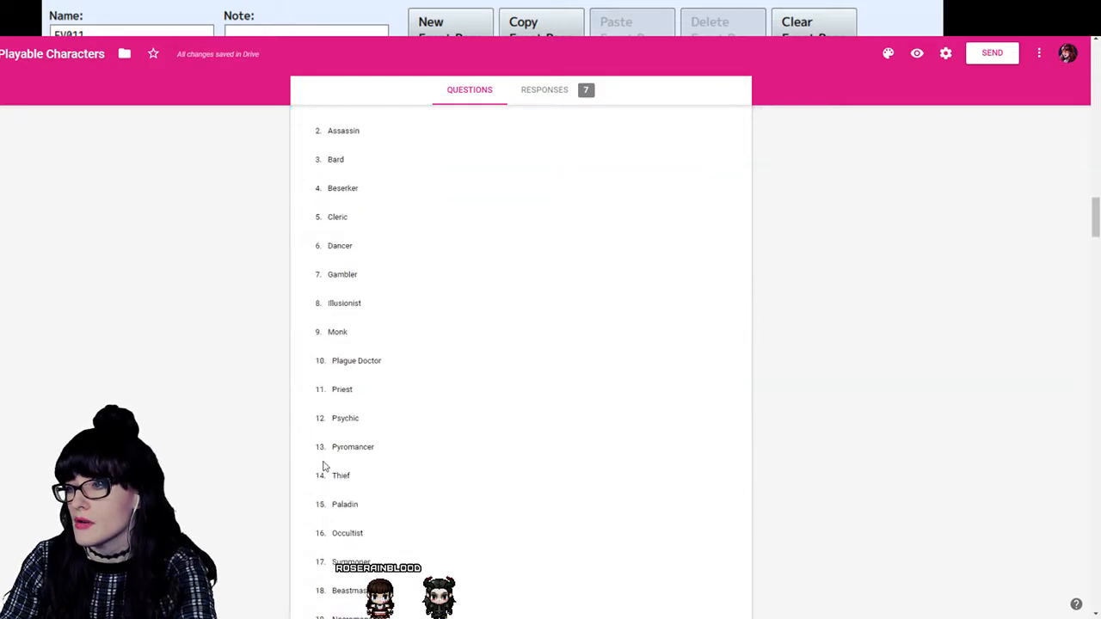
click(367, 330)
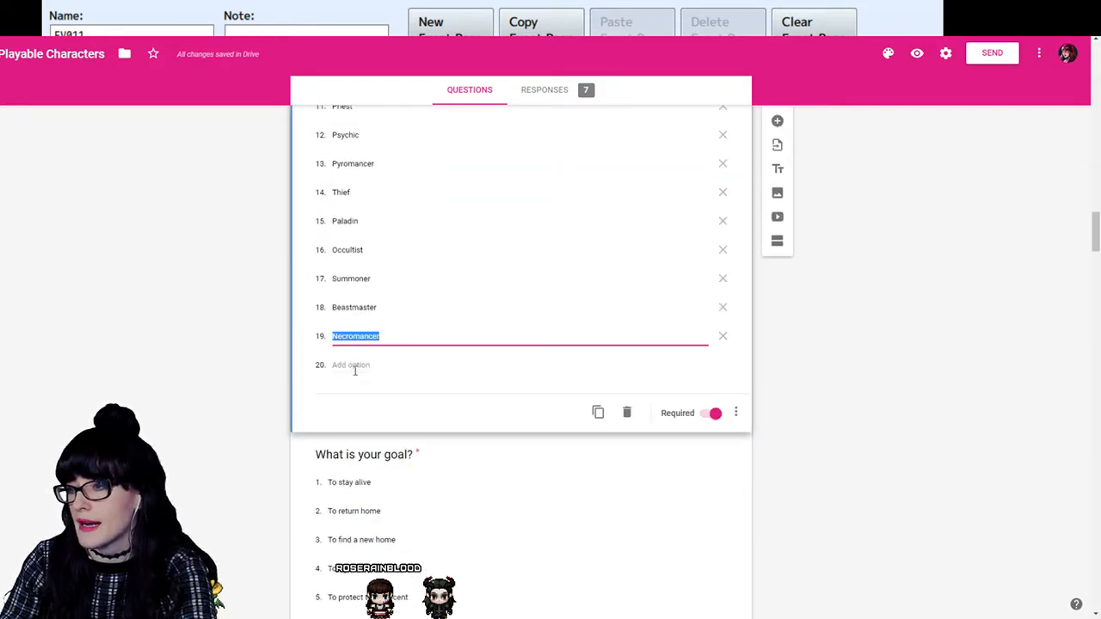
click(355, 366)
key(ctrl+v)
- Copy Puppet Master from the first-choice class list into the second-choice class question as option 21
scroll(365, 379, up, 8)
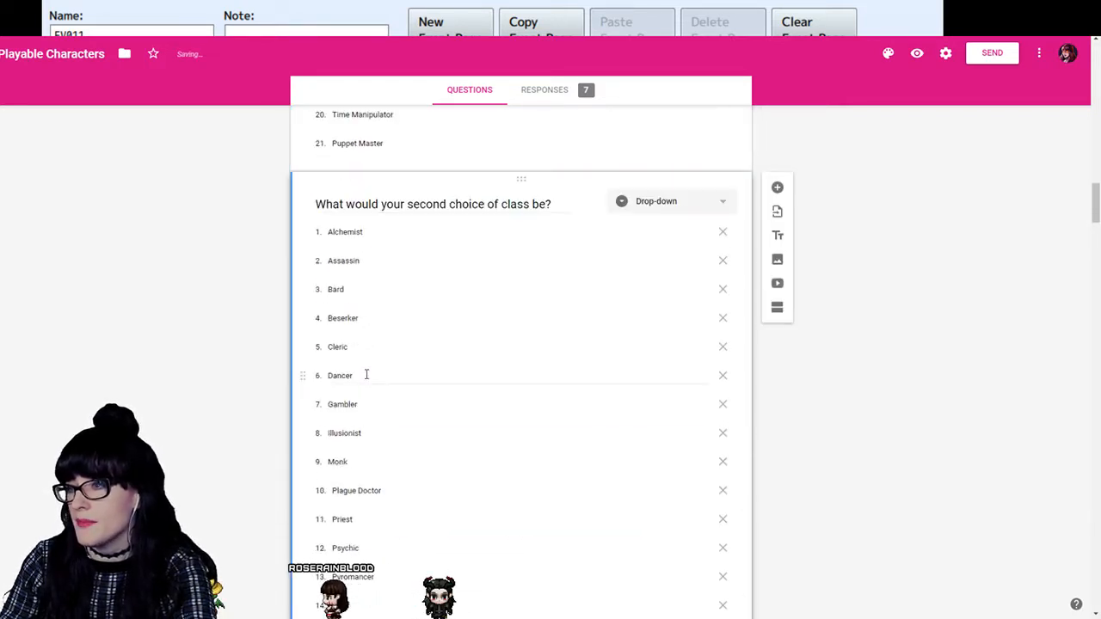
click(375, 261)
key(ctrl+c)
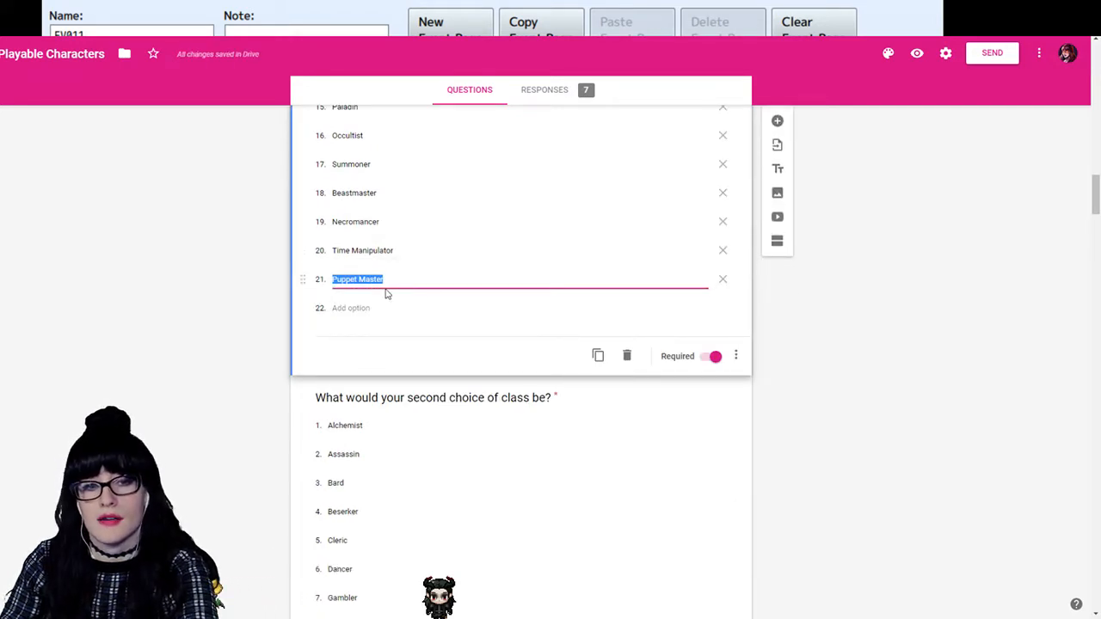
scroll(396, 367, down, 6)
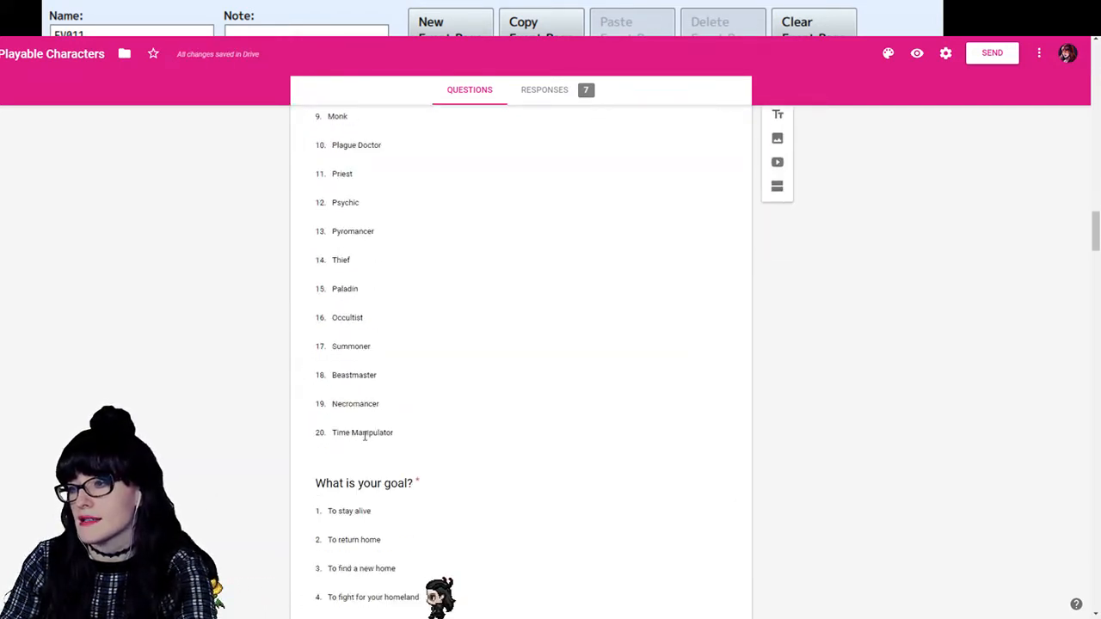
click(363, 432)
click(348, 396)
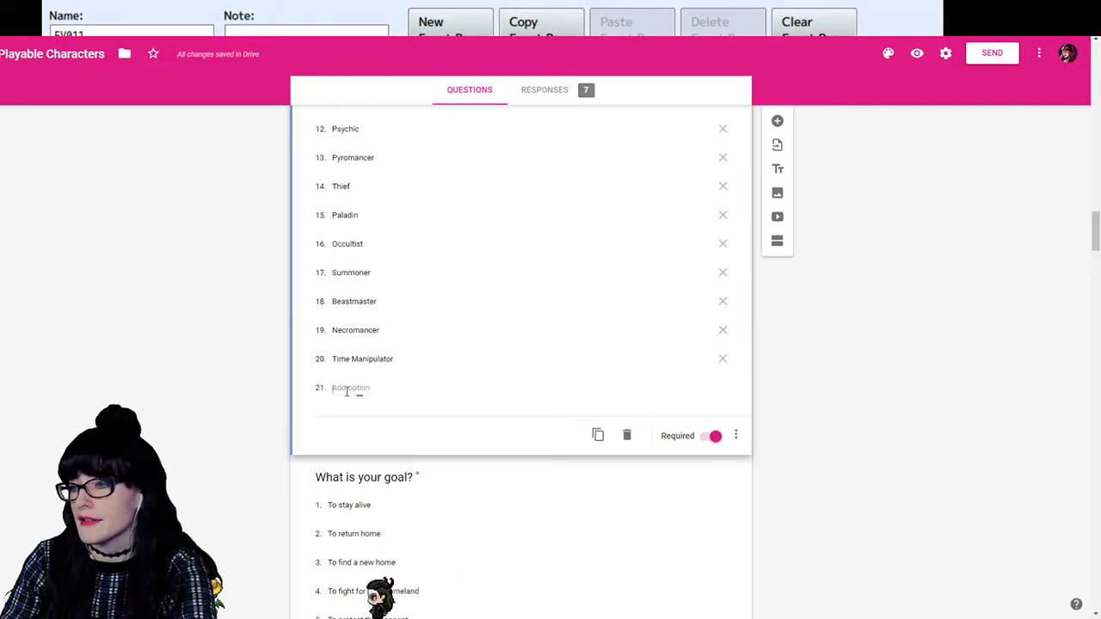
key(ctrl+v)
- Check the second-choice class options against the end of the first-choice class list
scroll(352, 373, up, 7)
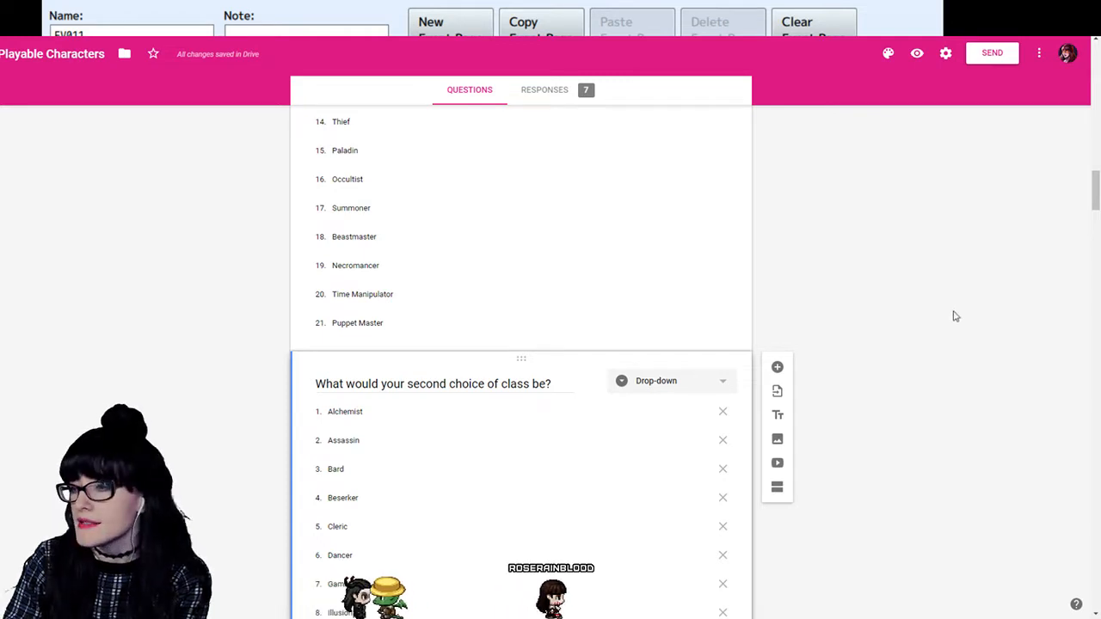
scroll(894, 317, down, 7)
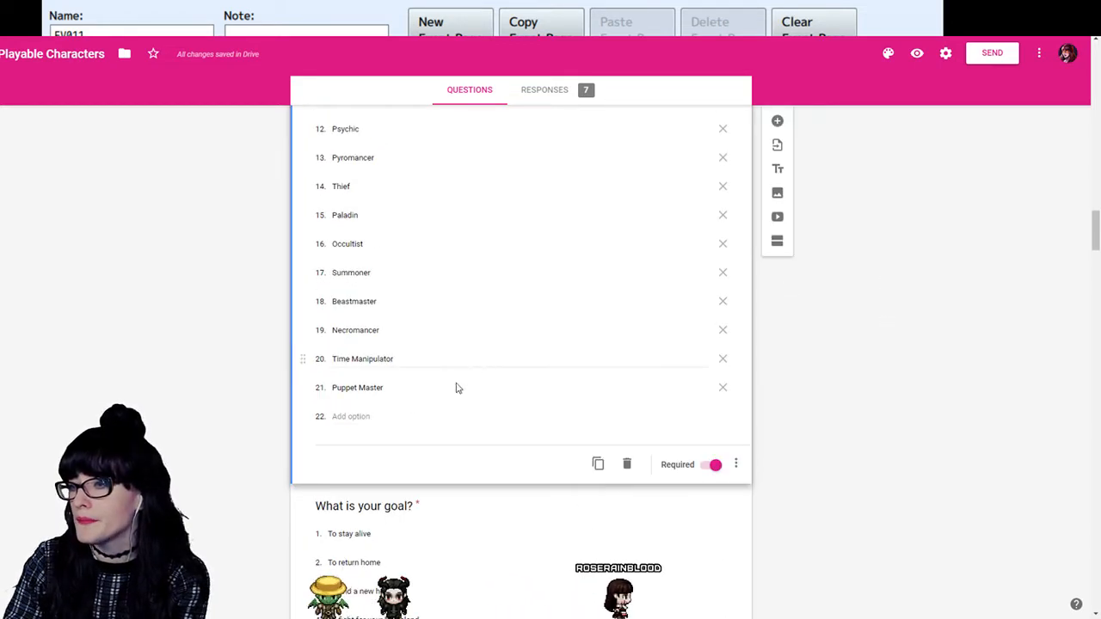
scroll(276, 417, up, 5)
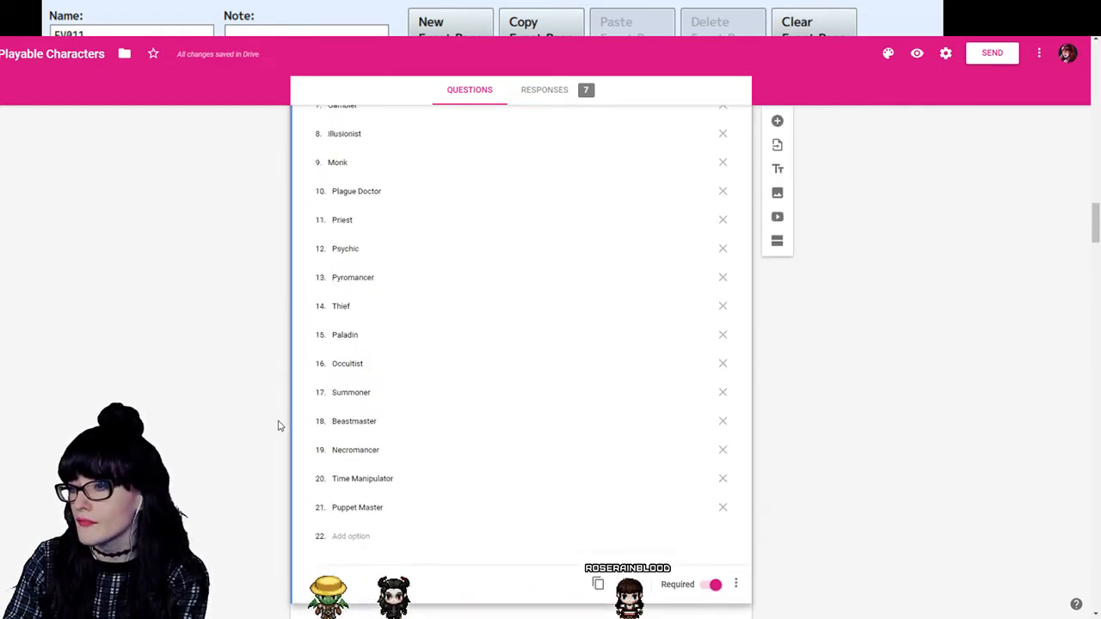
scroll(385, 292, down, 4)
scroll(394, 301, up, 10)
scroll(544, 308, down, 20)
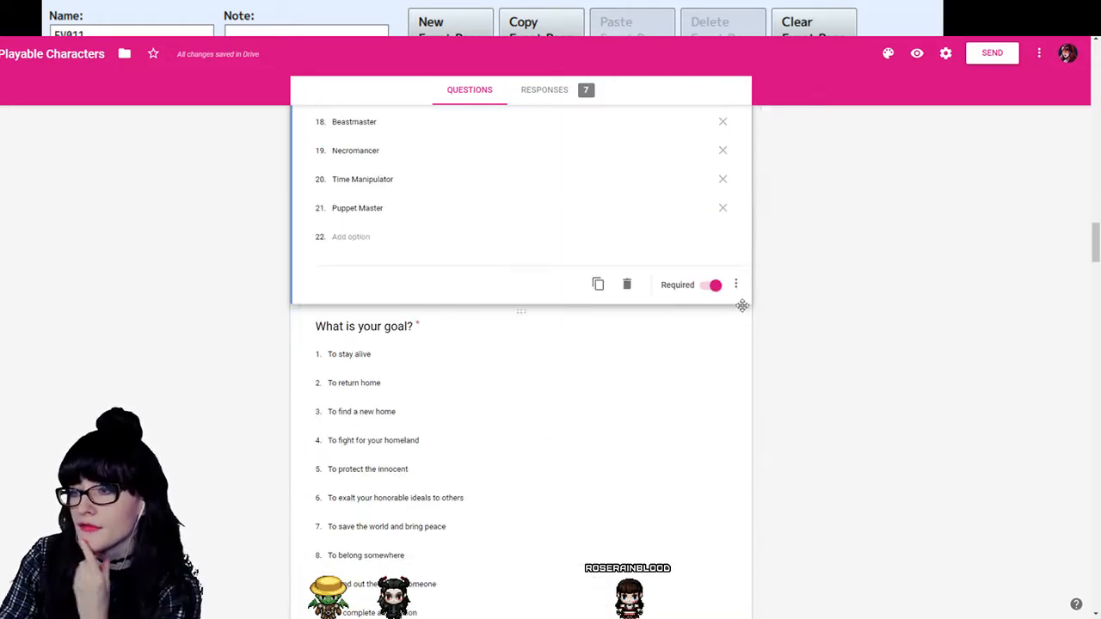
- Review the remaining form questions on goals, personality and appearance, and the opening section's character and race questions
scroll(540, 310, down, 20)
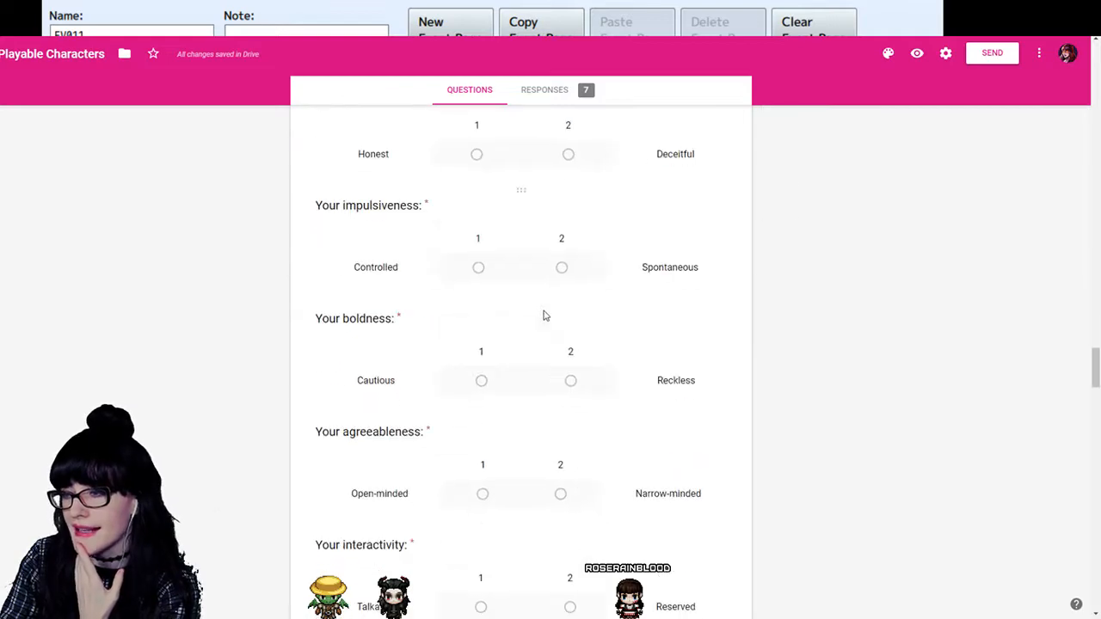
scroll(548, 317, down, 20)
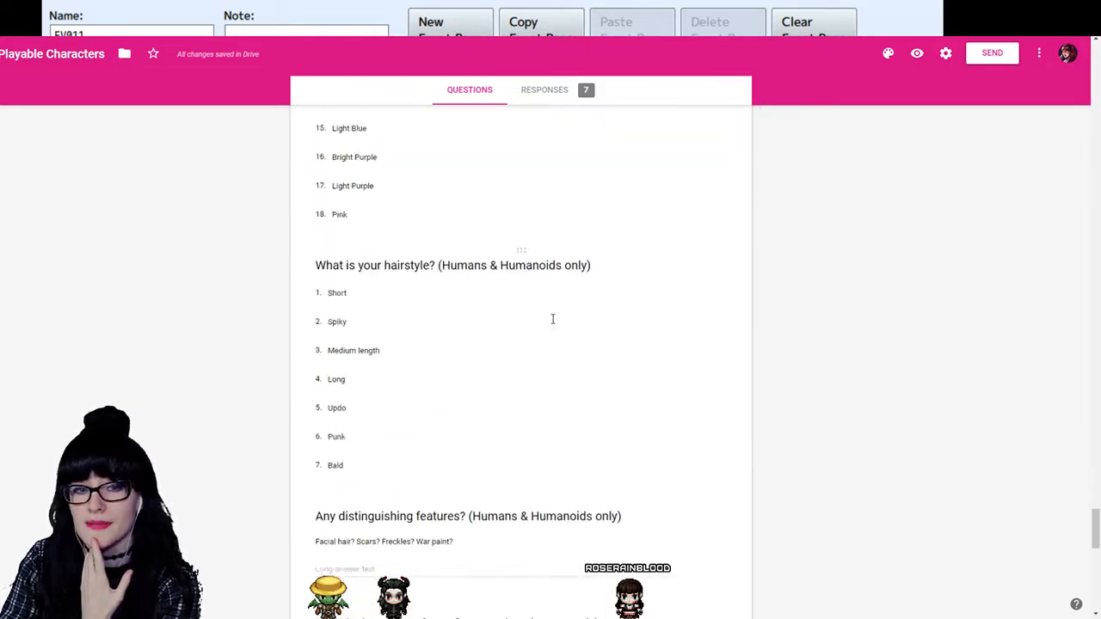
scroll(567, 318, up, 20)
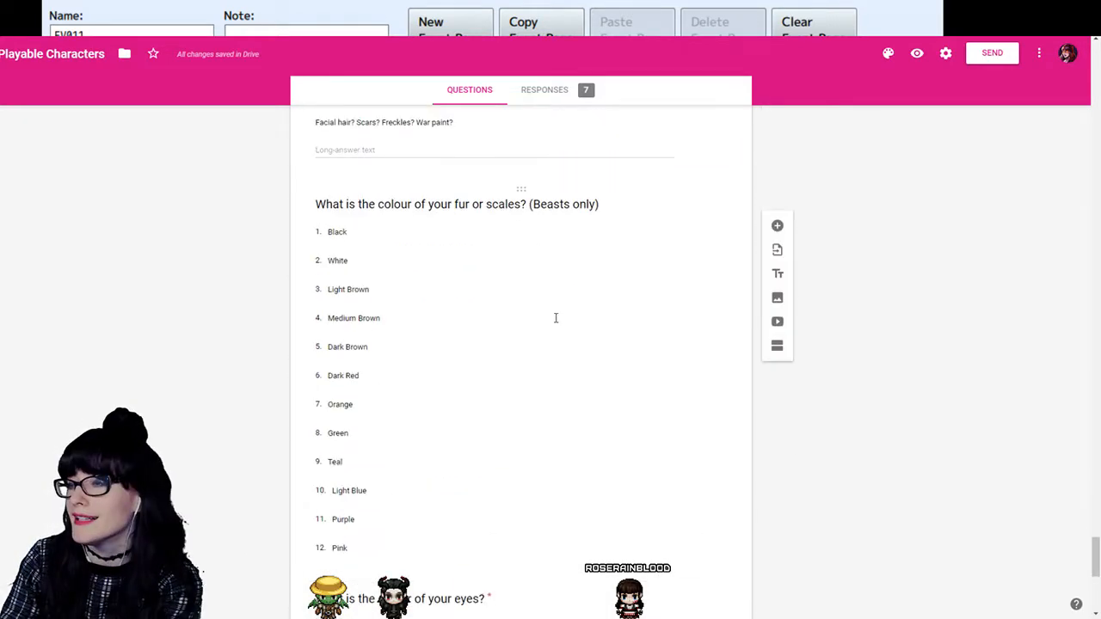
scroll(467, 344, up, 15)
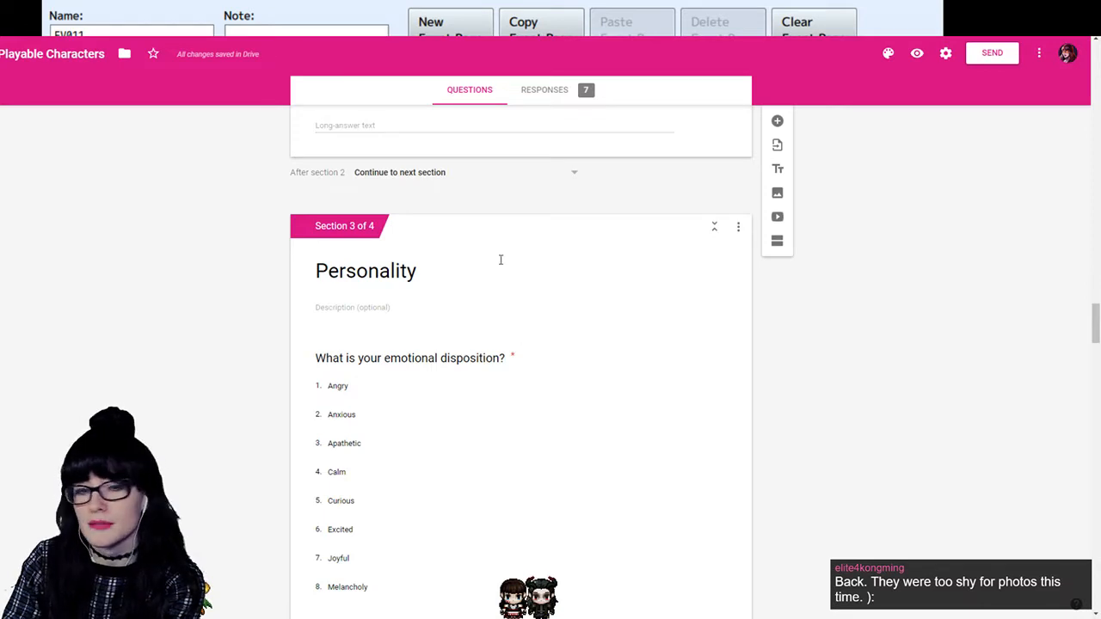
scroll(486, 259, up, 20)
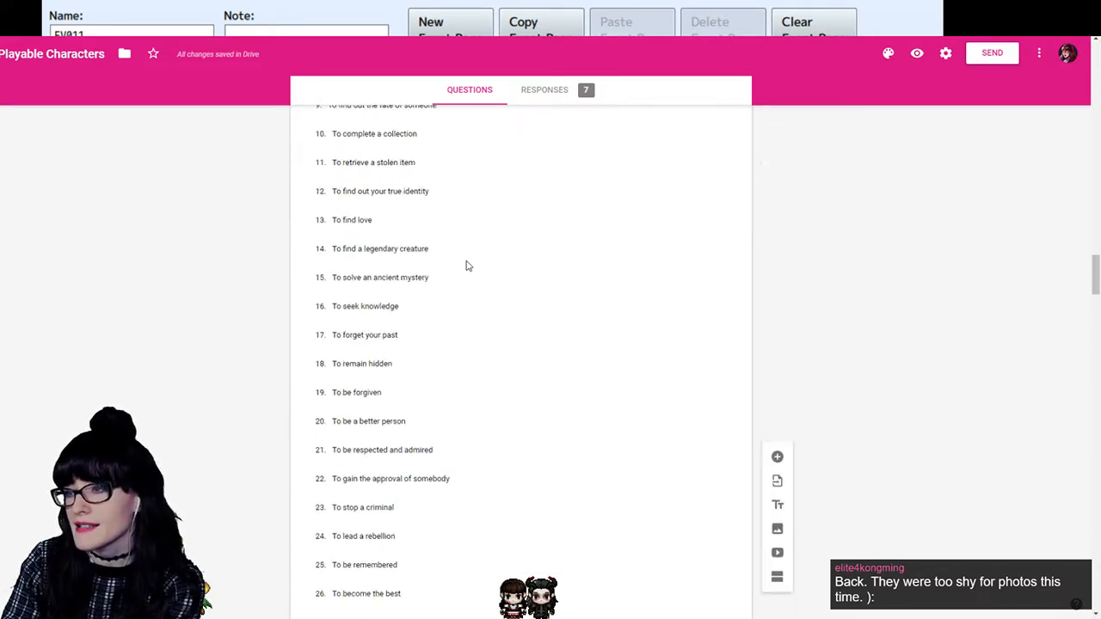
scroll(484, 284, up, 20)
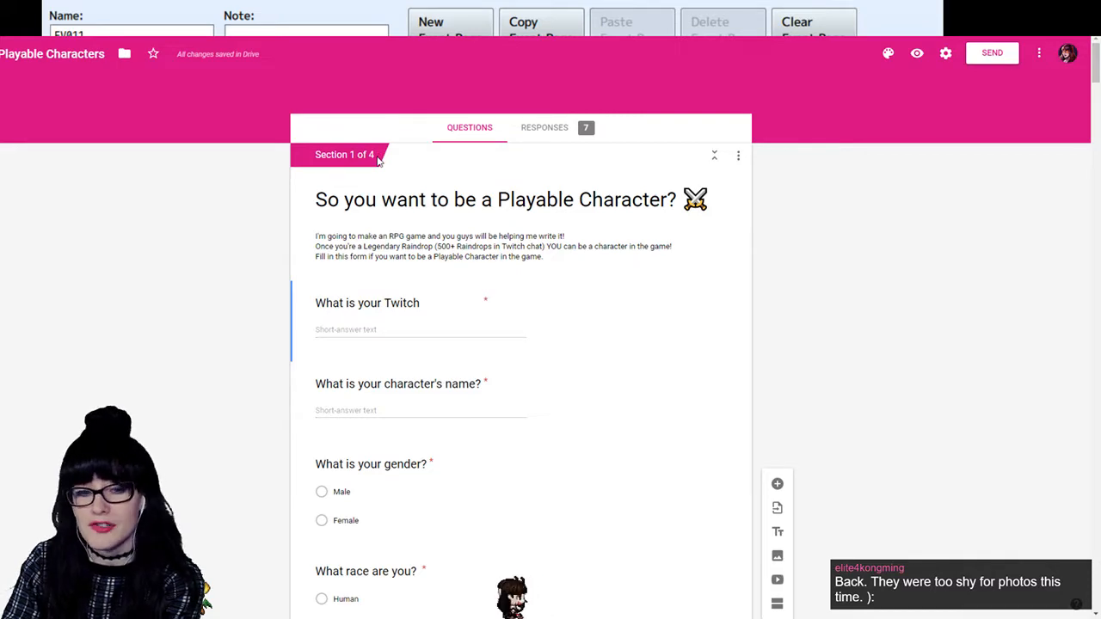
scroll(800, 280, down, 5)
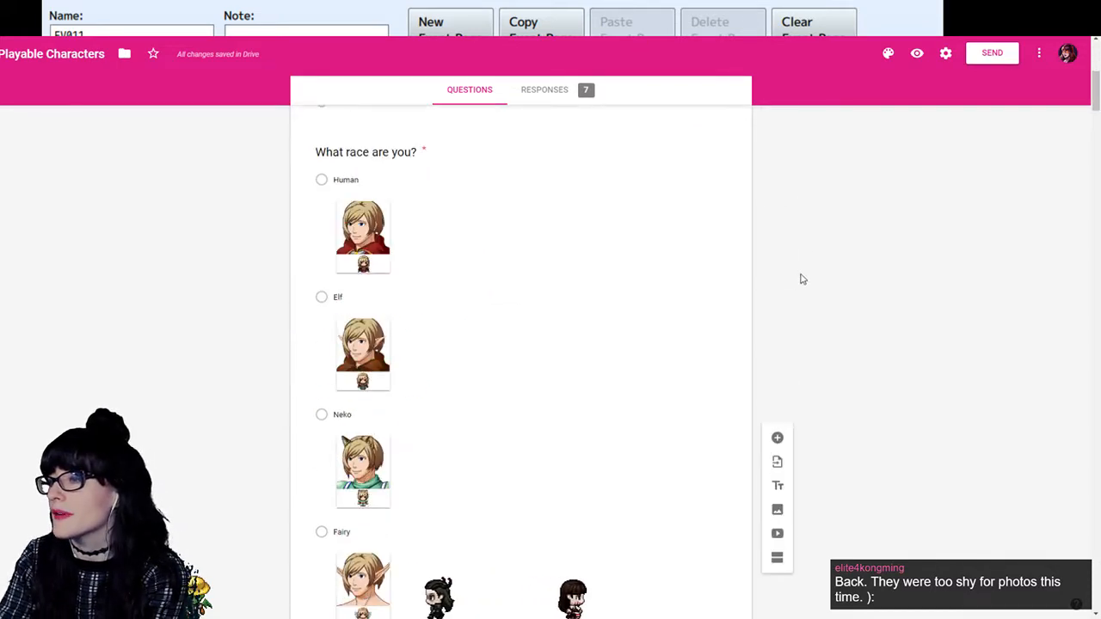
scroll(800, 280, down, 5)
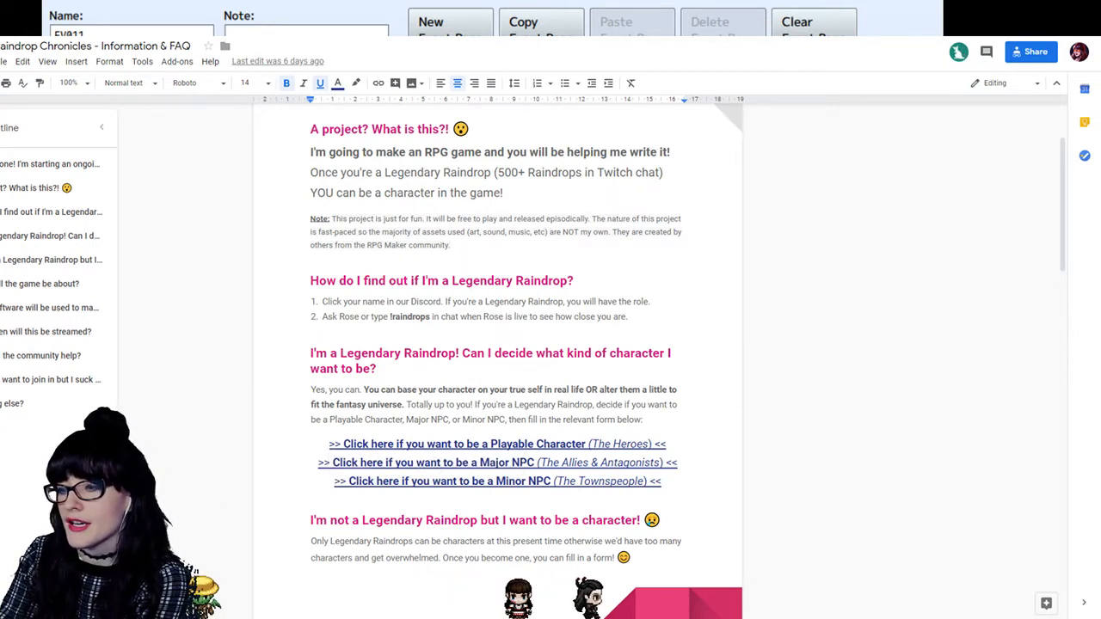
- Switch to the RPG Maker event editor and review the dialogue, choices and Compassion comments of event EV011
key(alt+Tab)
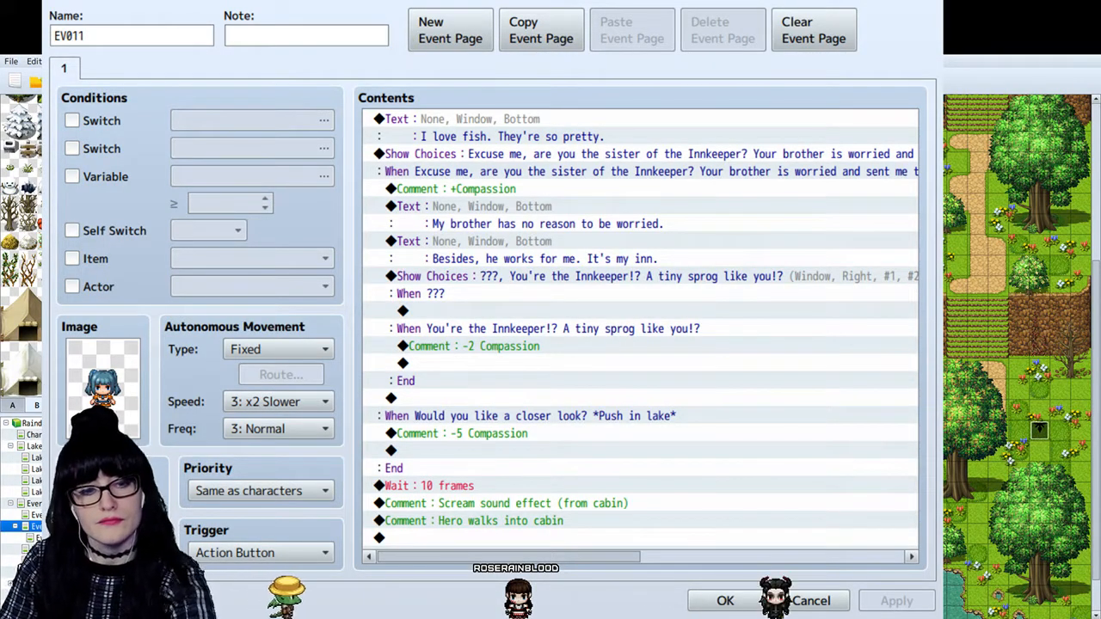
click(527, 416)
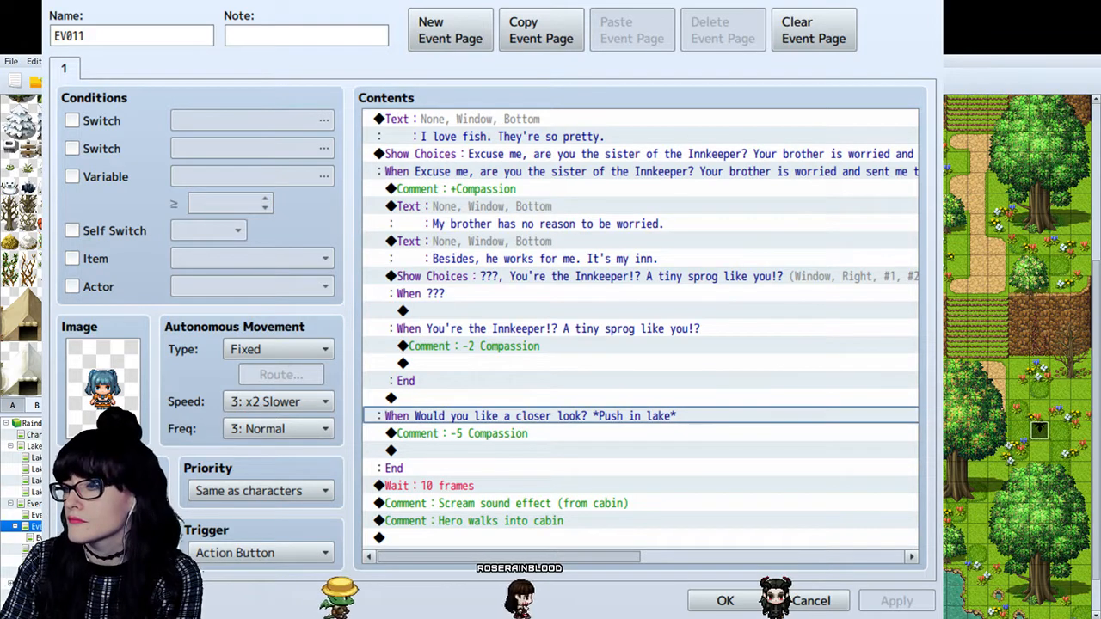
click(527, 501)
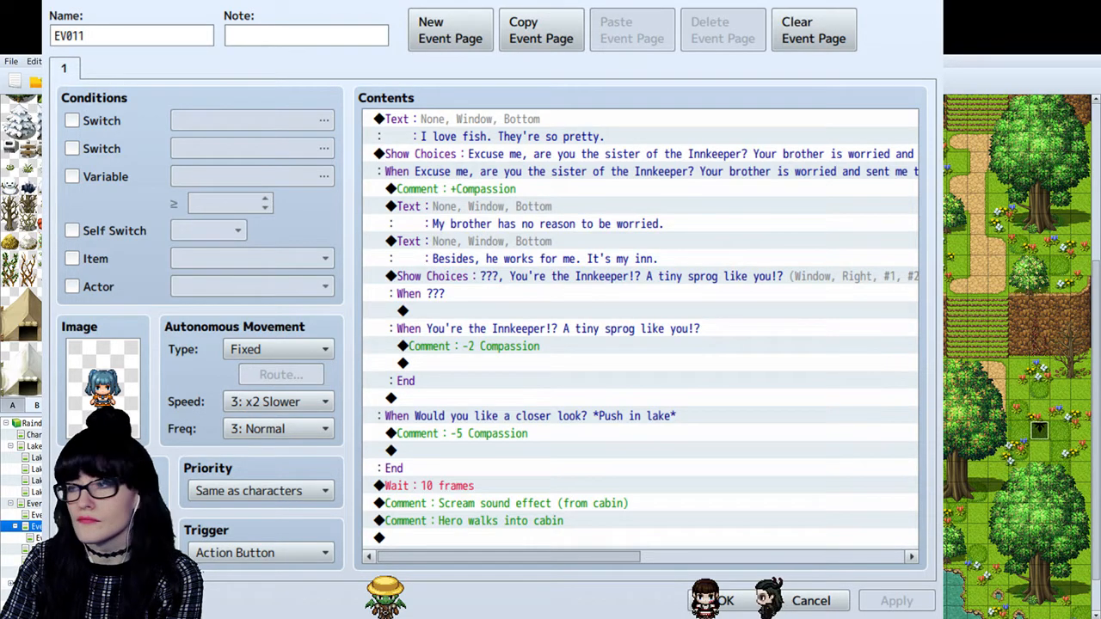
click(507, 157)
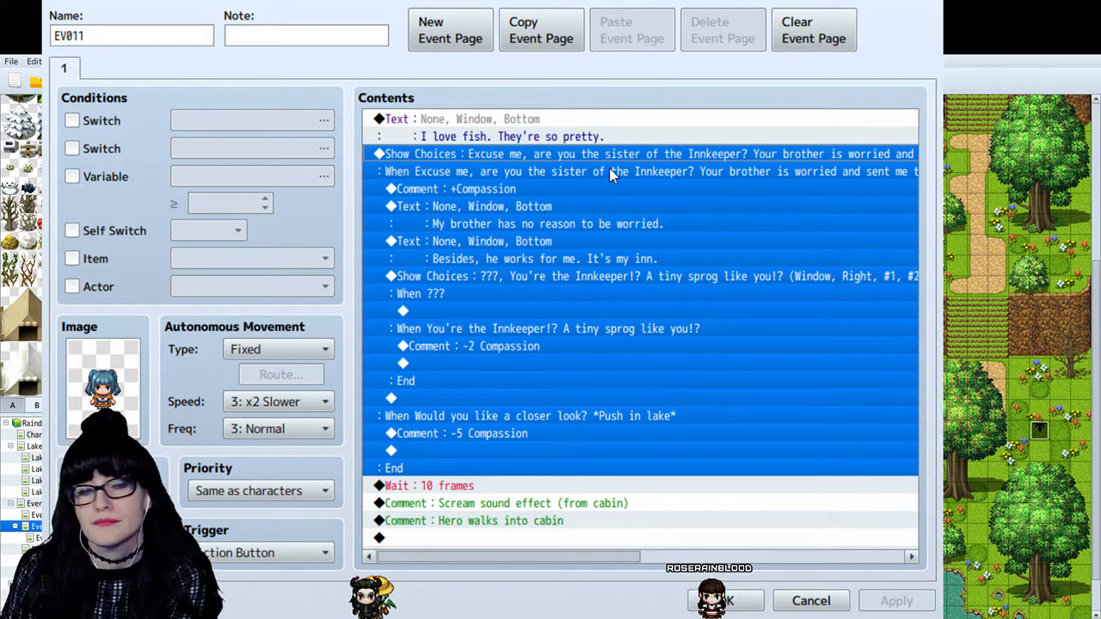
click(581, 225)
click(573, 257)
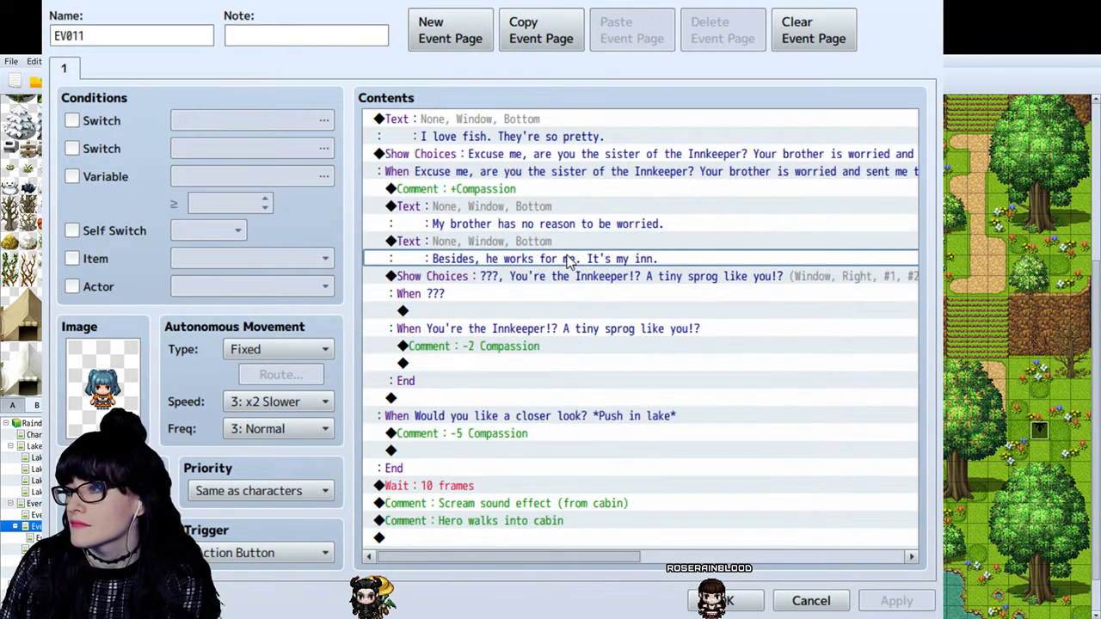
click(555, 274)
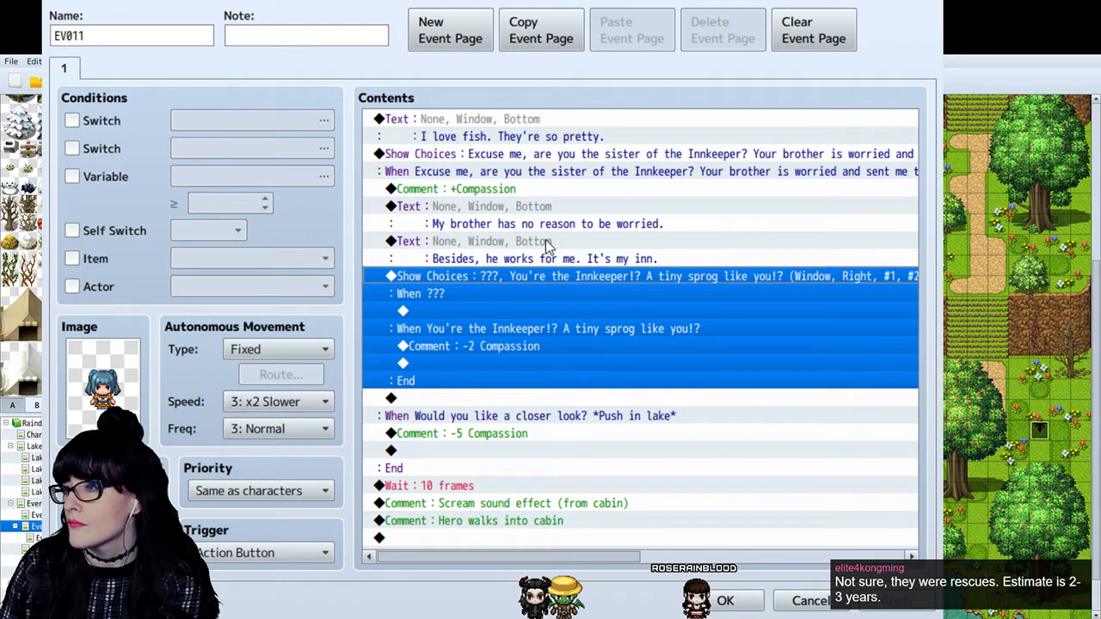
- Set the comment under the "Excuse me, are you the sister of the Innkeeper?" choice to "+2 Compassion"
click(503, 189)
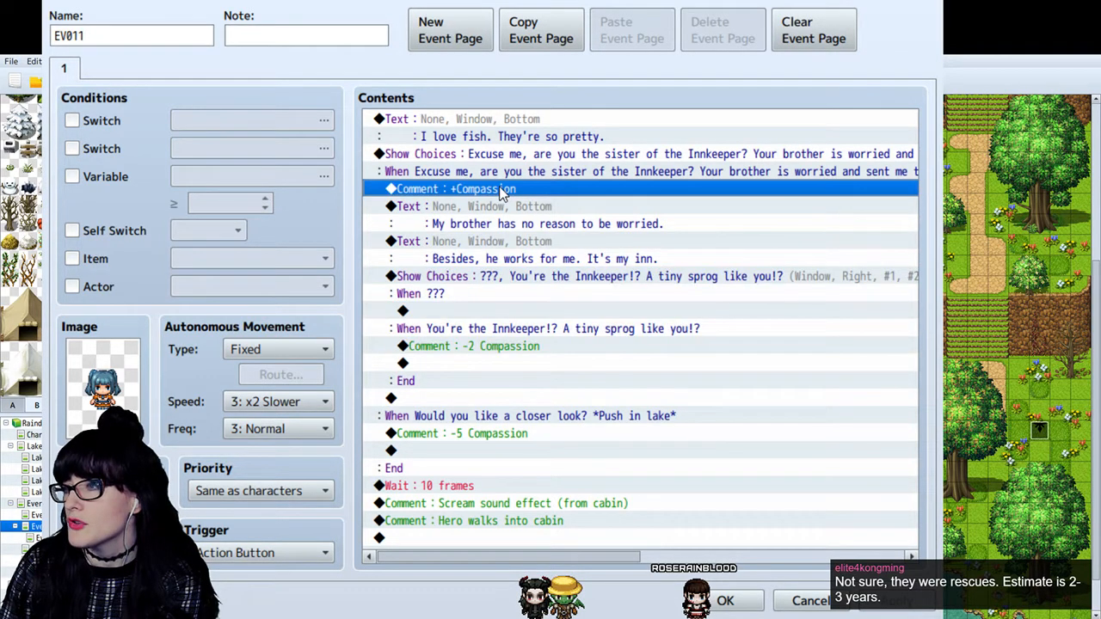
click(537, 225)
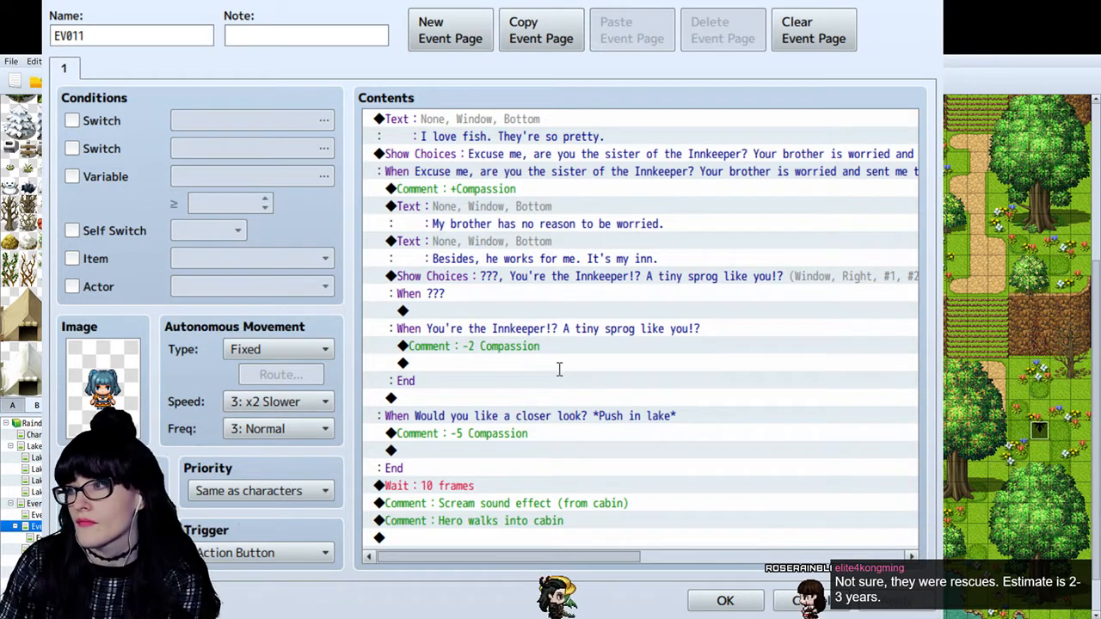
click(690, 400)
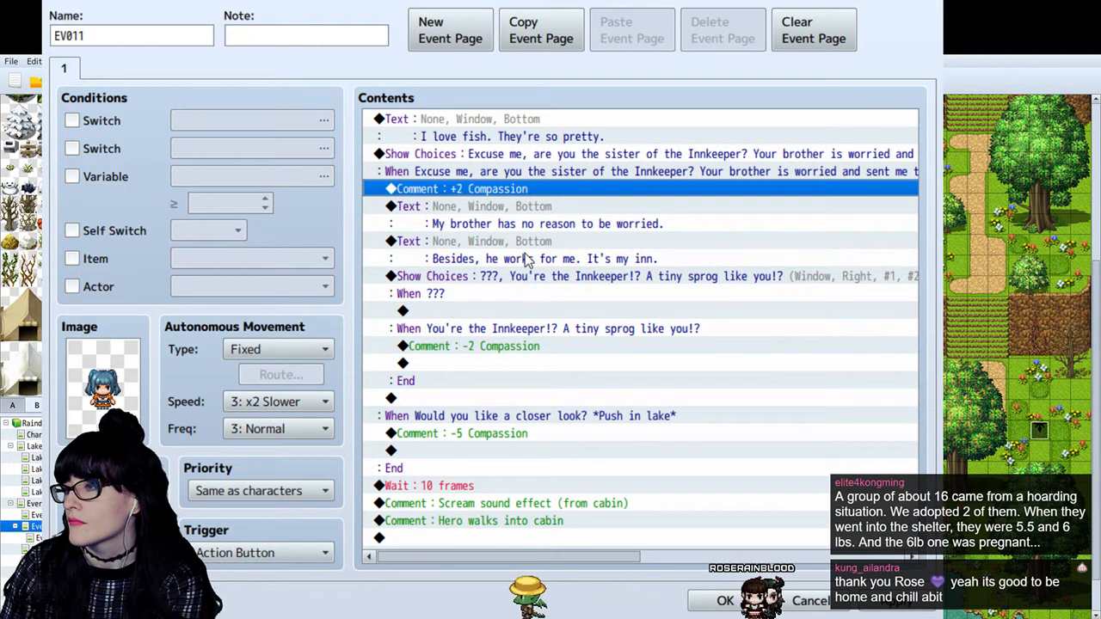
- Replace the "???" choice after "Besides, he works for me" with "My apologies. You're clearly capable of looking after yourself."
click(536, 224)
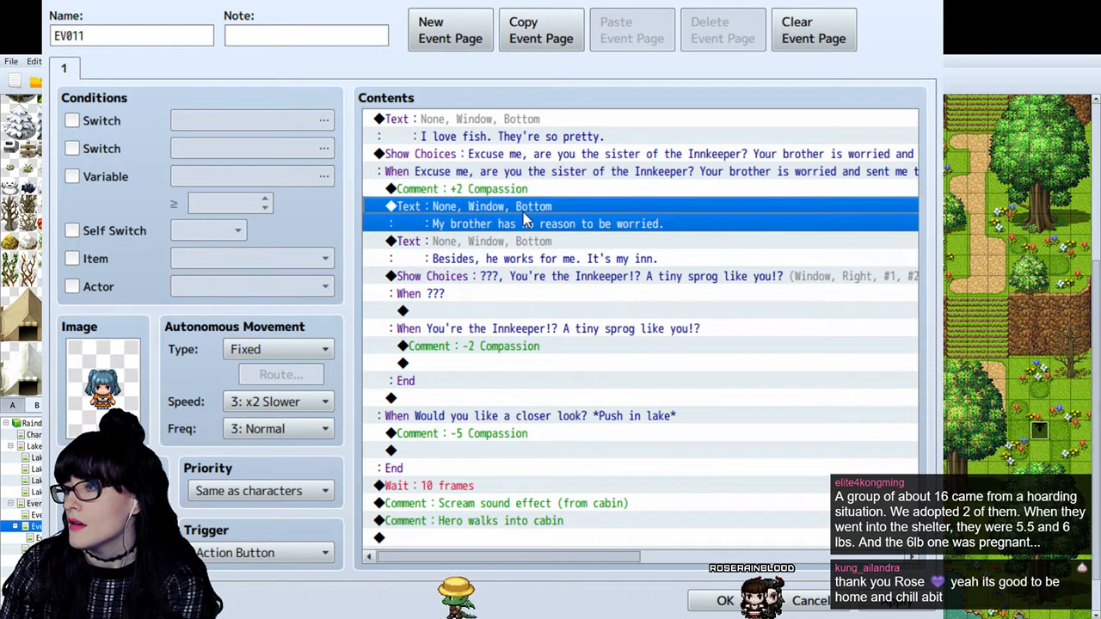
click(537, 254)
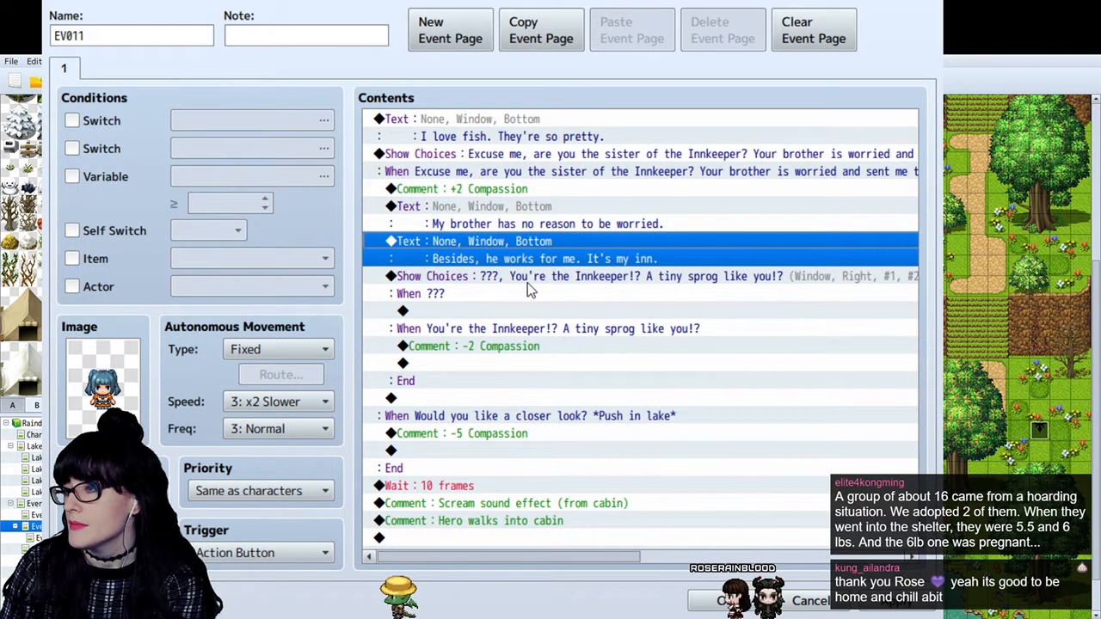
click(513, 285)
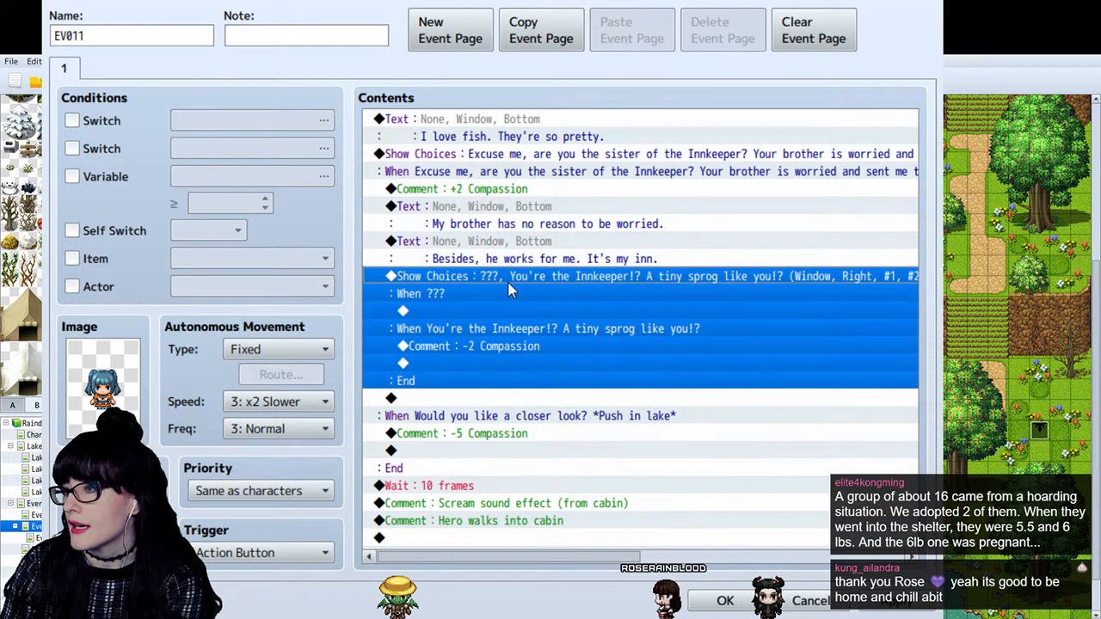
click(478, 310)
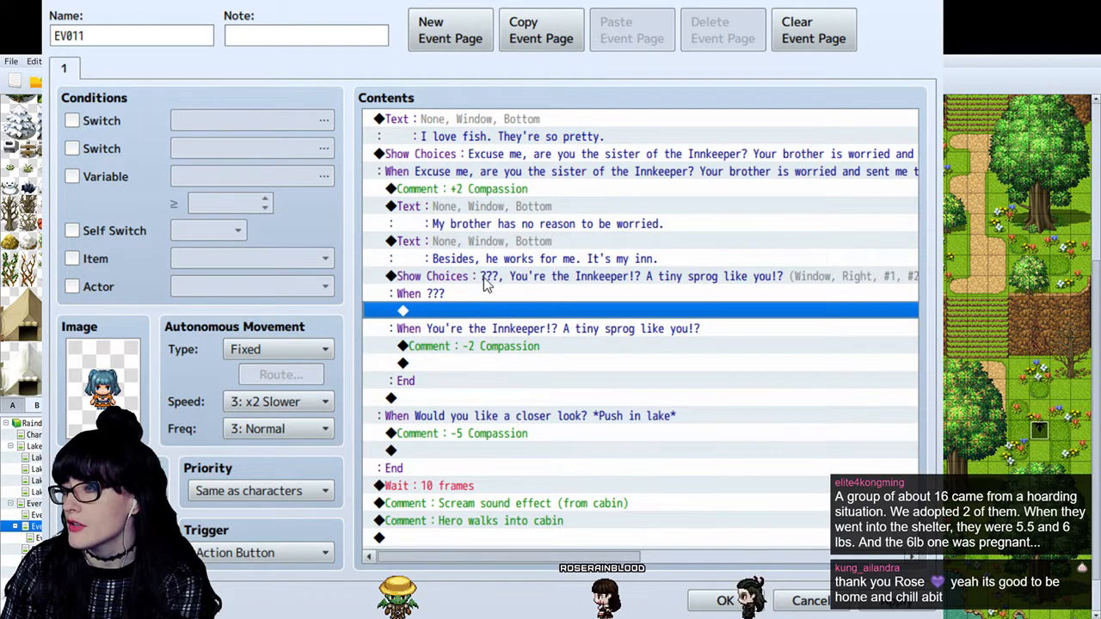
click(491, 278)
key(alt+Tab)
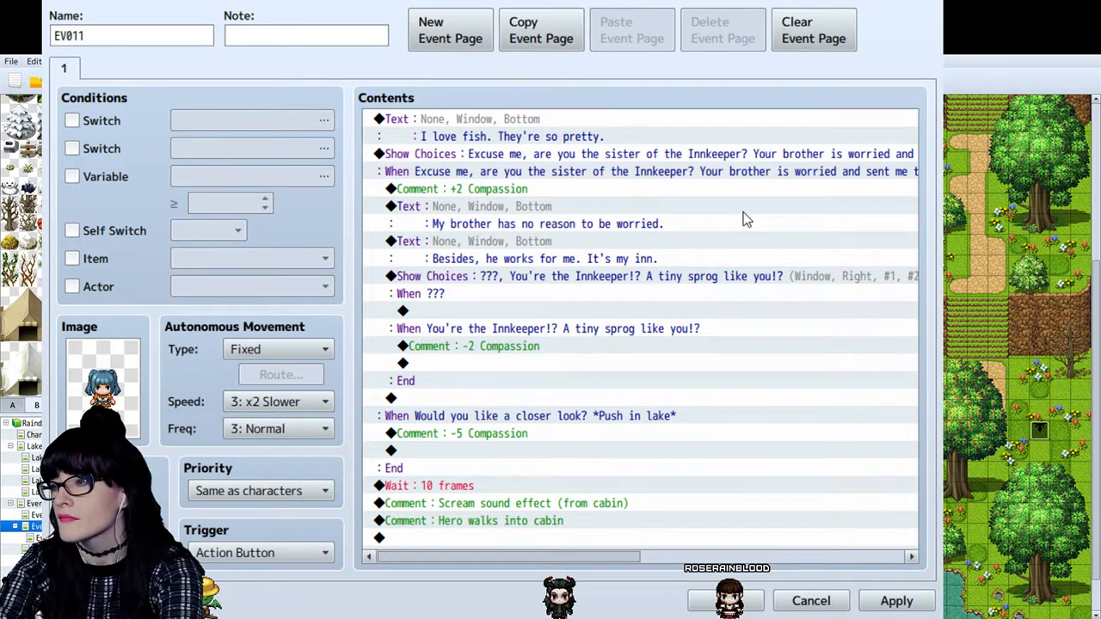
click(694, 442)
- Review the wording of the apology choice and the tiny-sprog choice within the nested choice block
click(649, 260)
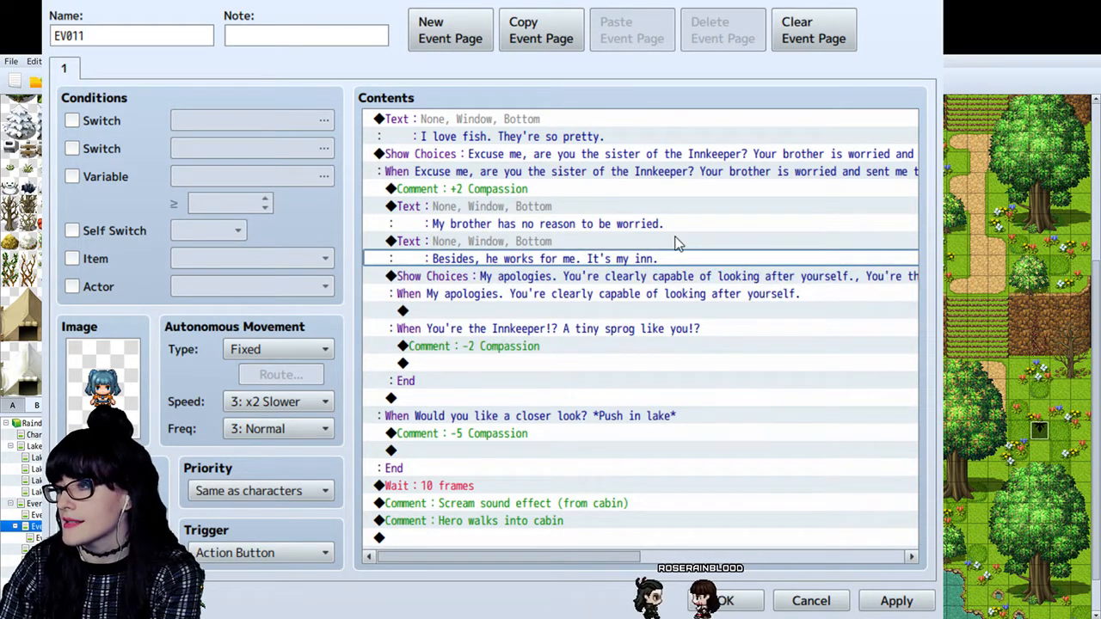
click(646, 291)
click(642, 277)
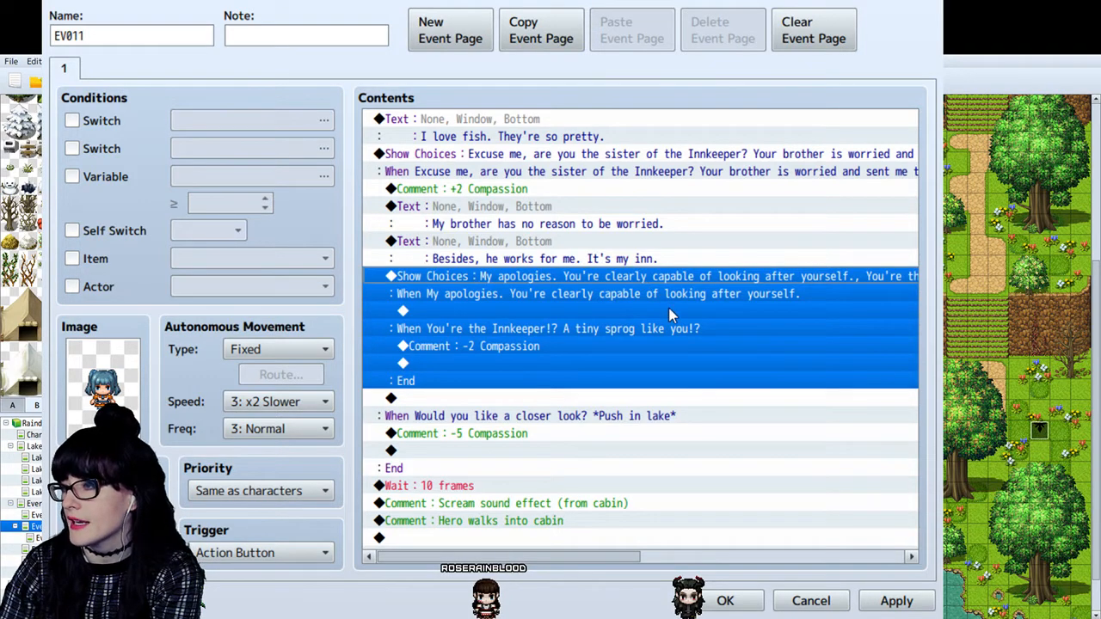
key(alt+Tab)
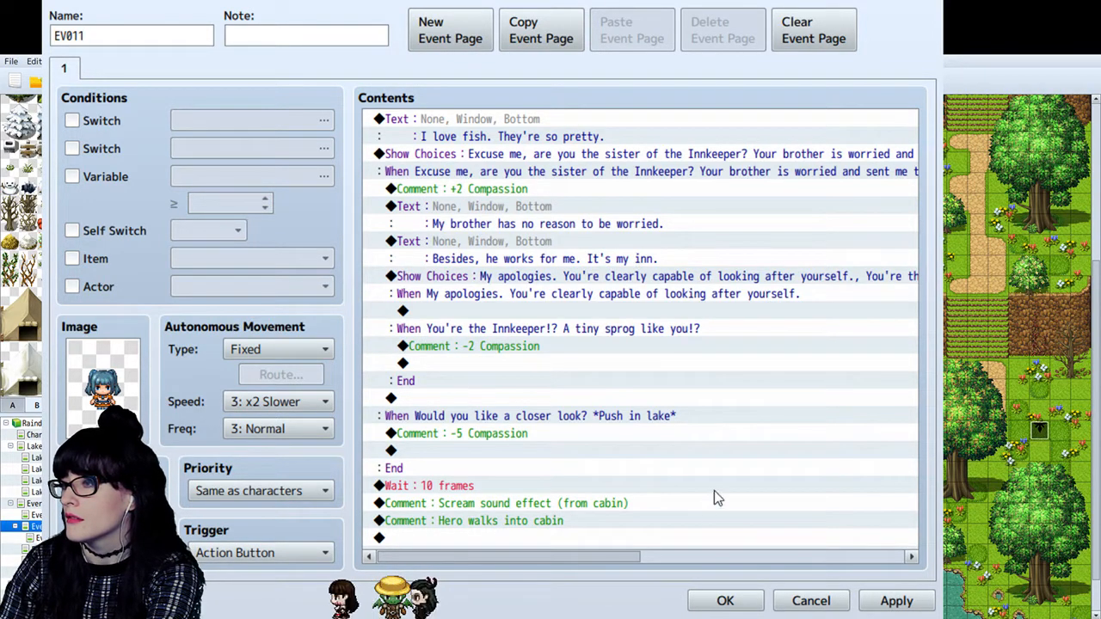
click(655, 301)
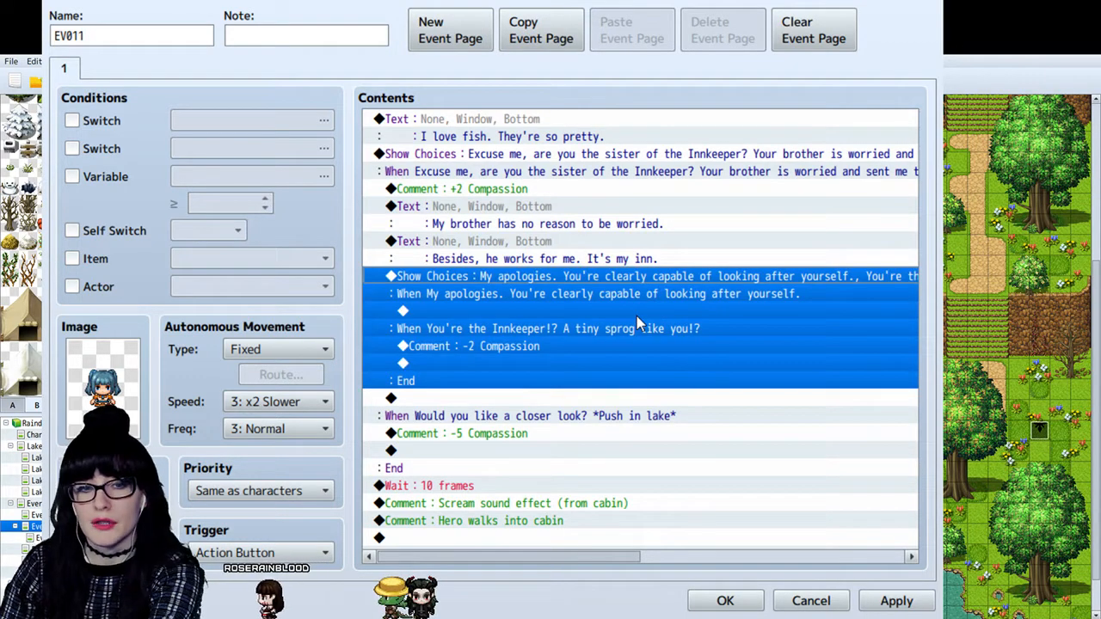
click(600, 381)
click(555, 322)
click(563, 310)
click(553, 293)
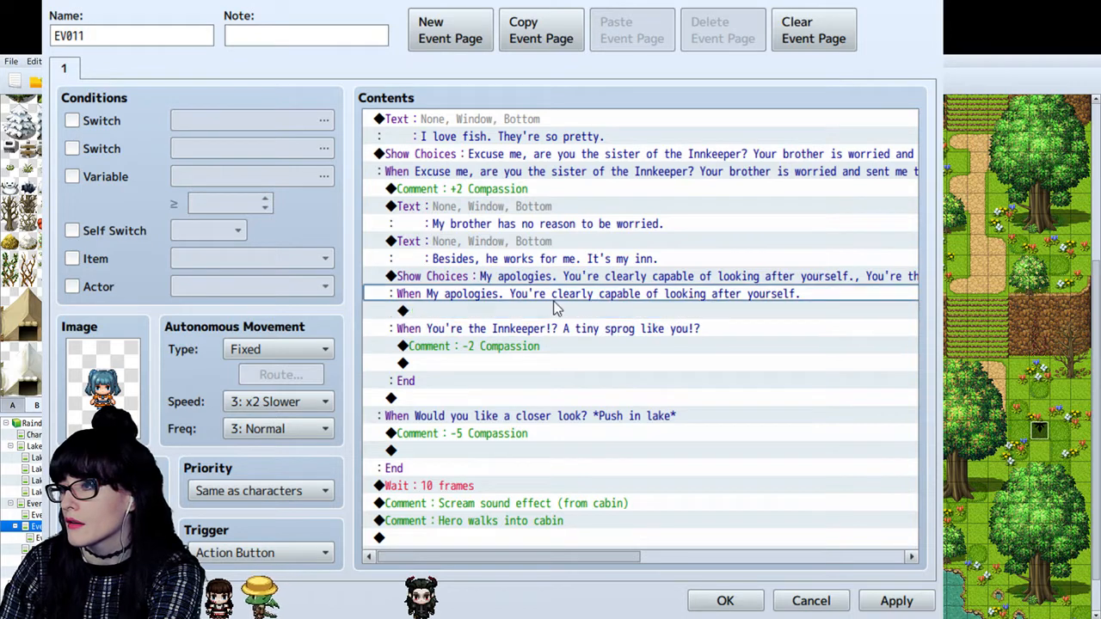
- Copy the first choice's Compassion comment under the "My apologies" choice and change the copy to "+1 Compassion"
click(565, 189)
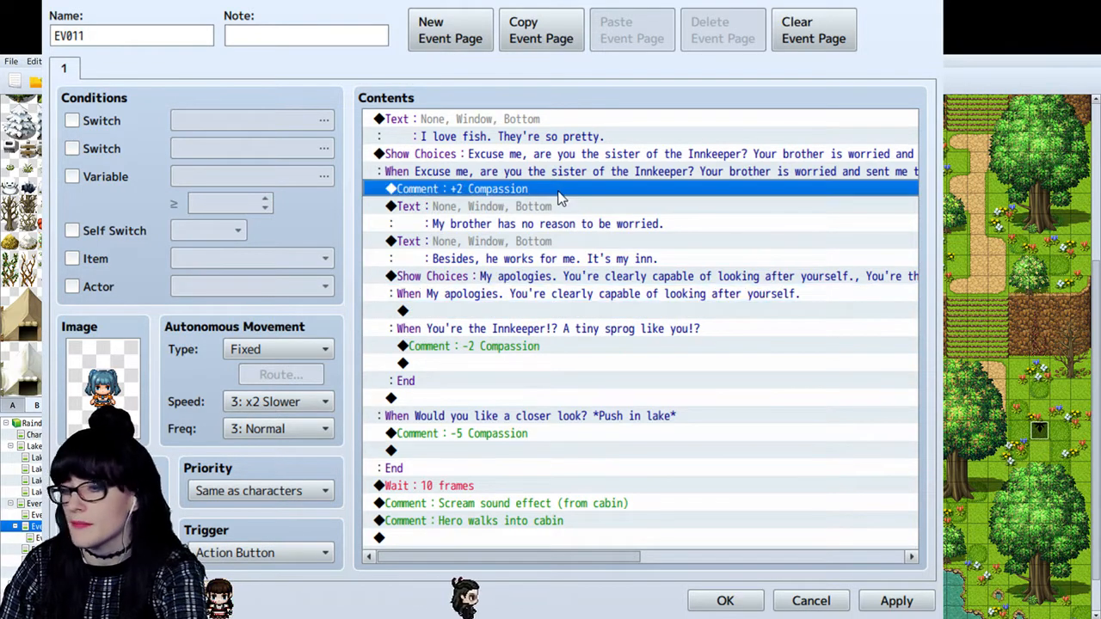
click(481, 314)
key(ctrl+v)
click(580, 368)
click(561, 312)
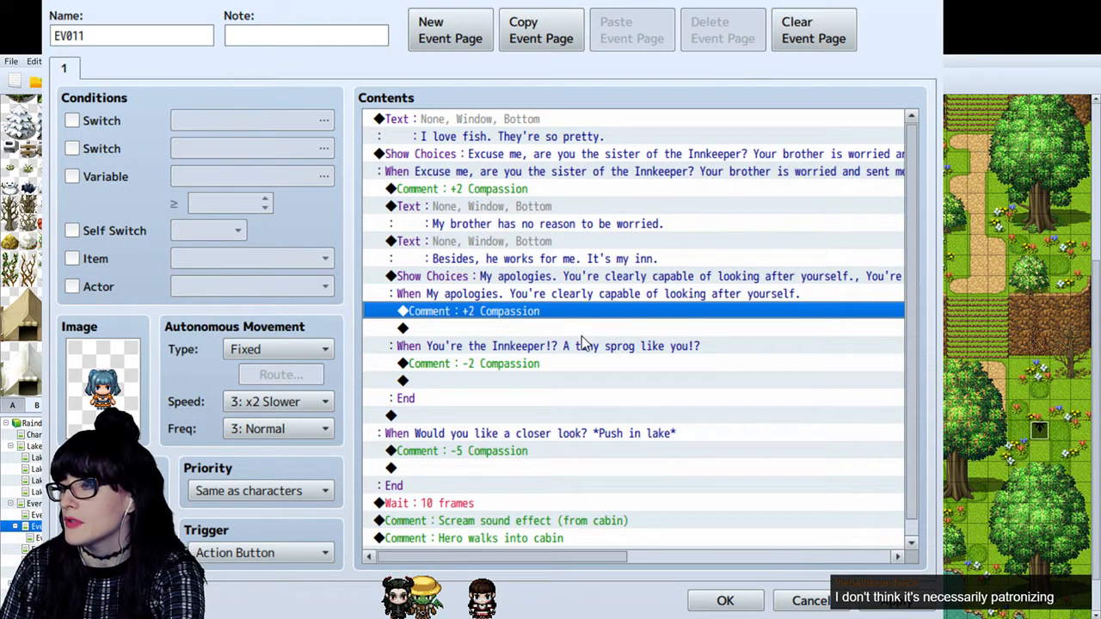
click(689, 404)
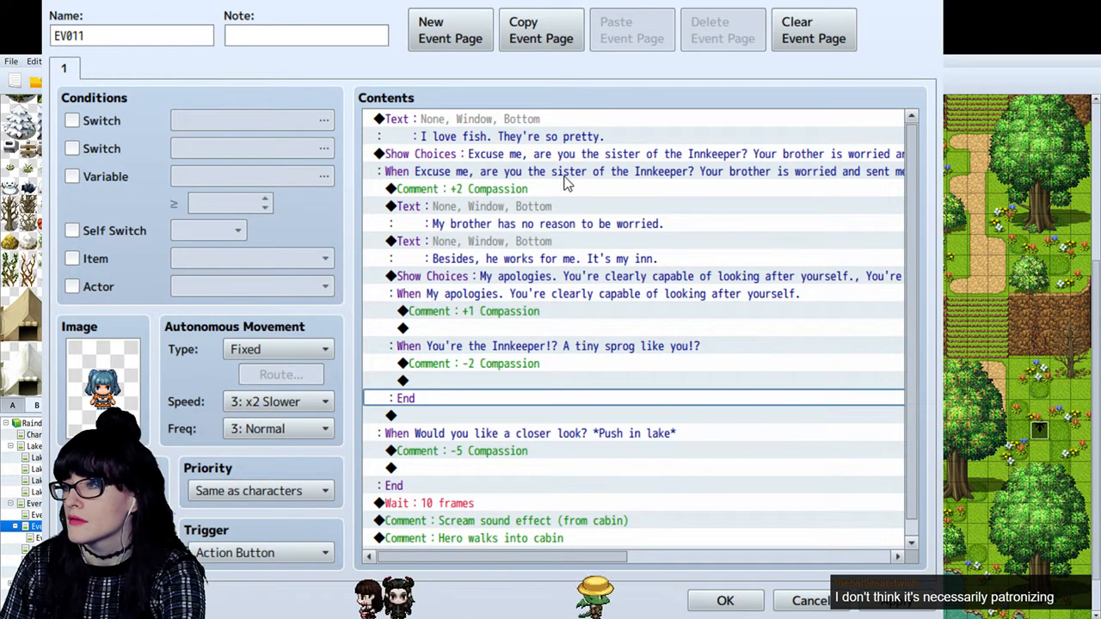
- Set the Compassion comment directly under the choice asking about the Innkeeper's sister to "+1 Compassion"
click(538, 190)
double_click(538, 191)
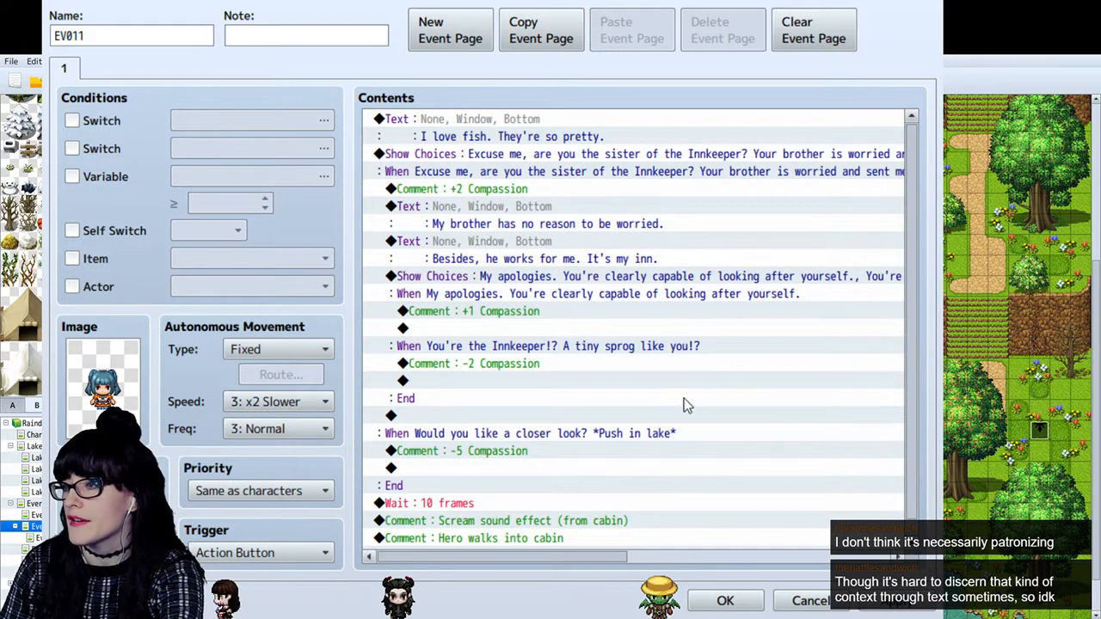
click(474, 363)
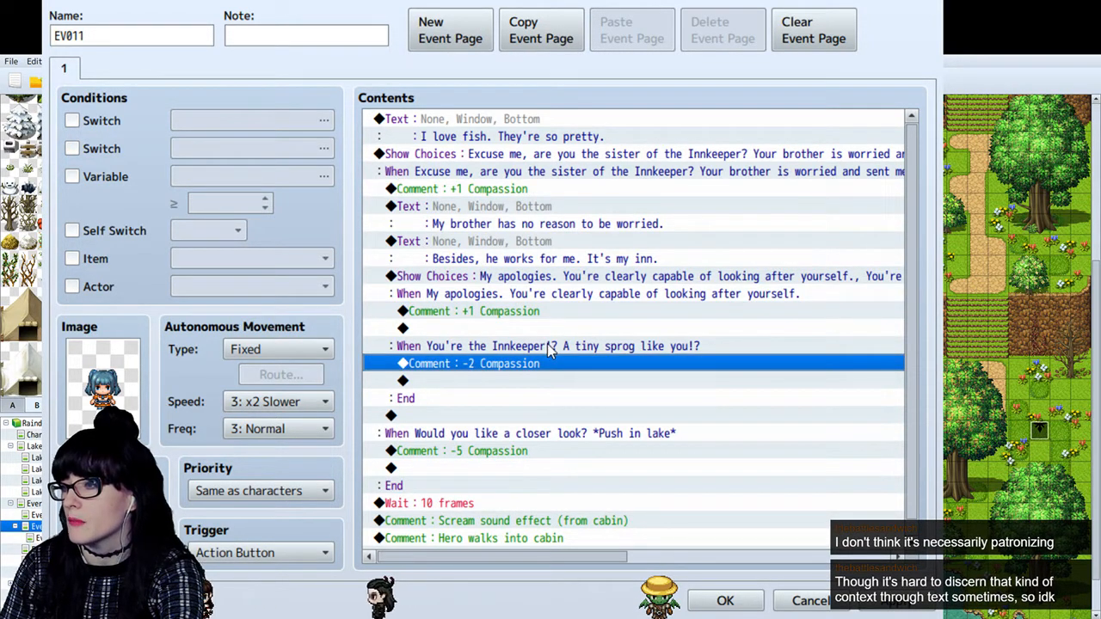
- Check the Compassion comments against the tone of the apology and tiny-sprog choices
scroll(547, 343, down, 1)
double_click(549, 347)
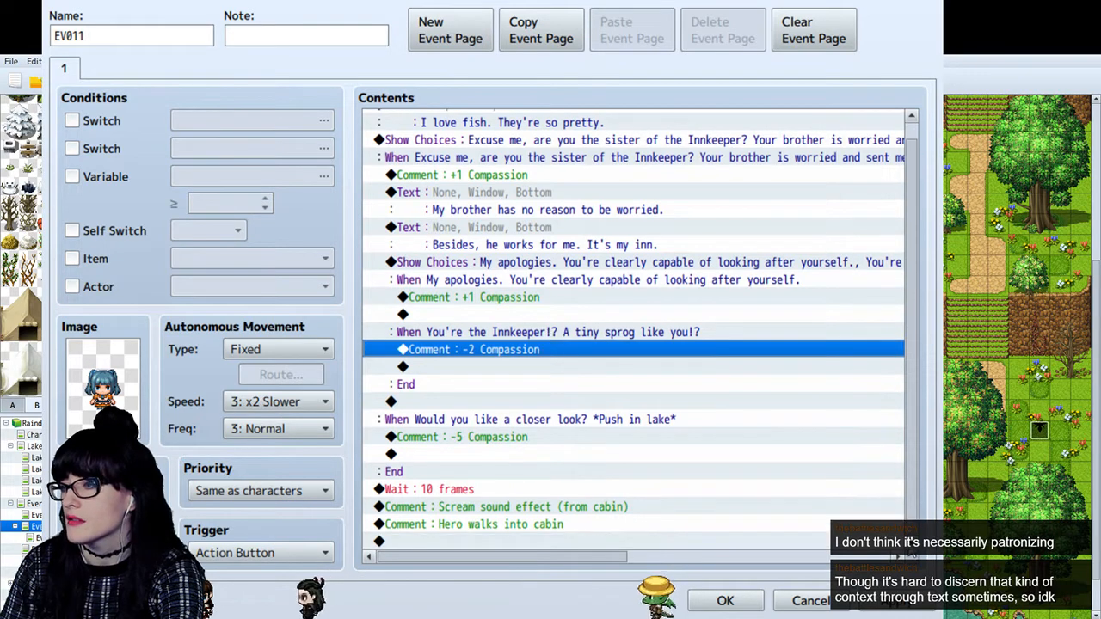
scroll(646, 305, up, 1)
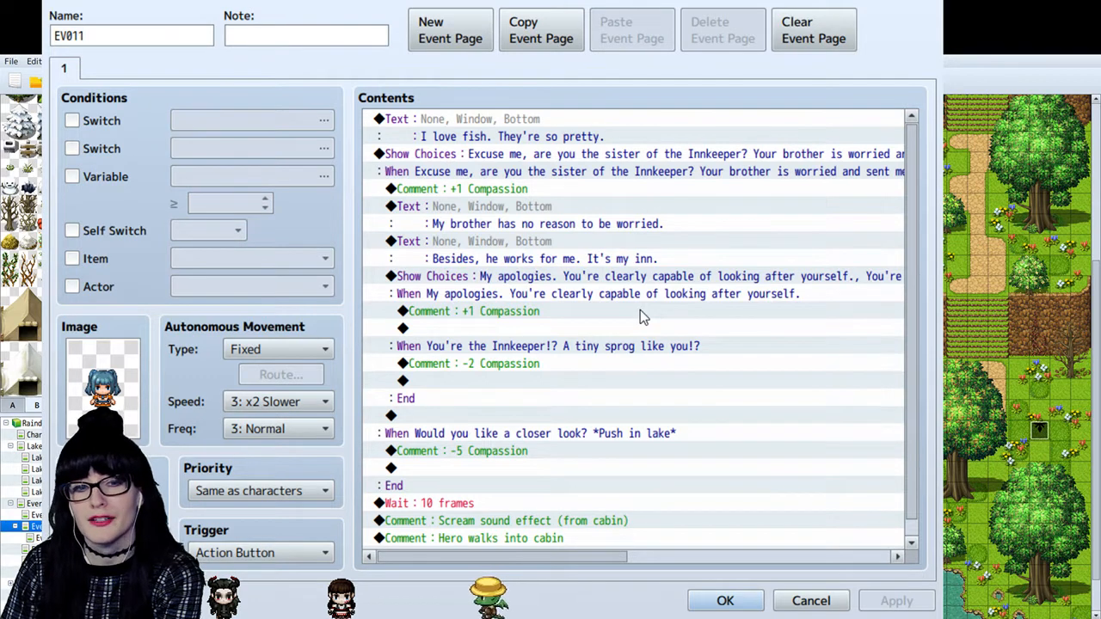
click(638, 276)
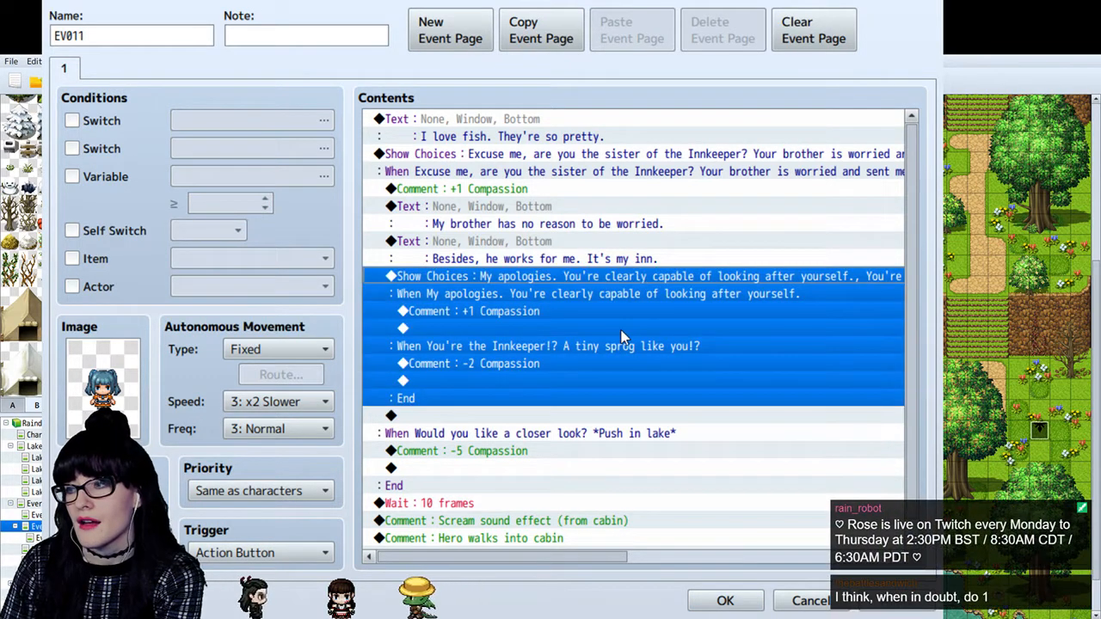
click(630, 295)
click(605, 278)
click(528, 293)
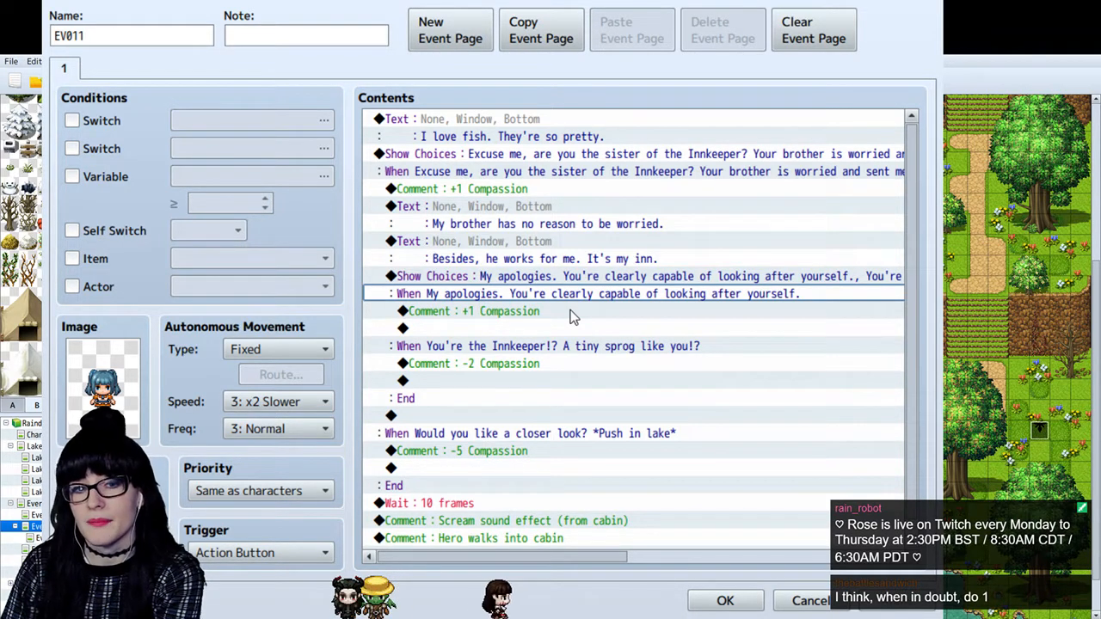
click(578, 347)
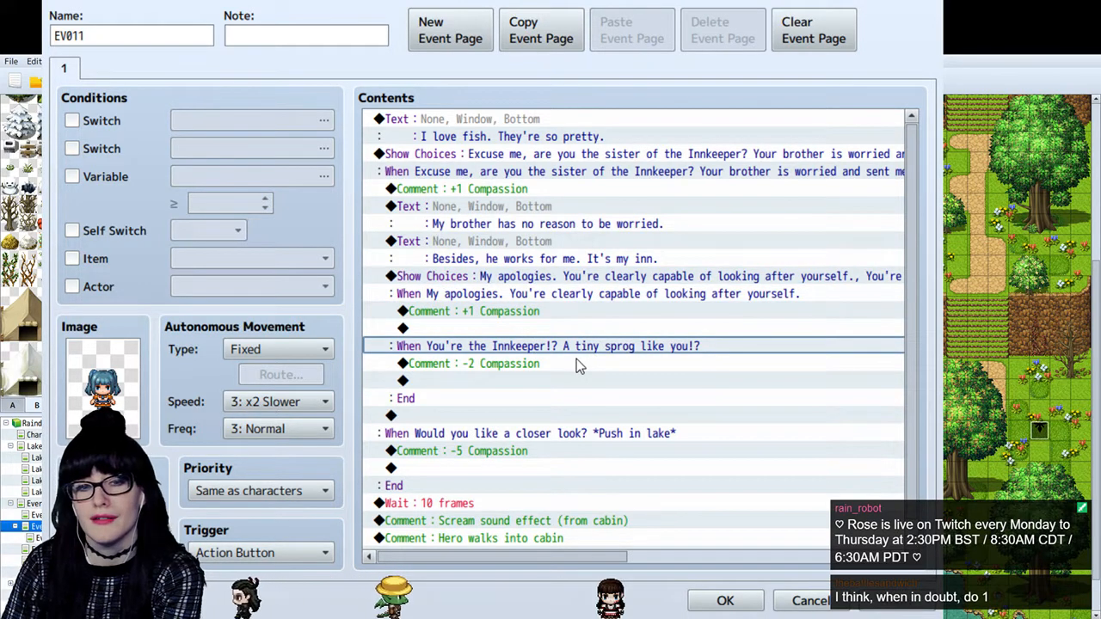
click(588, 280)
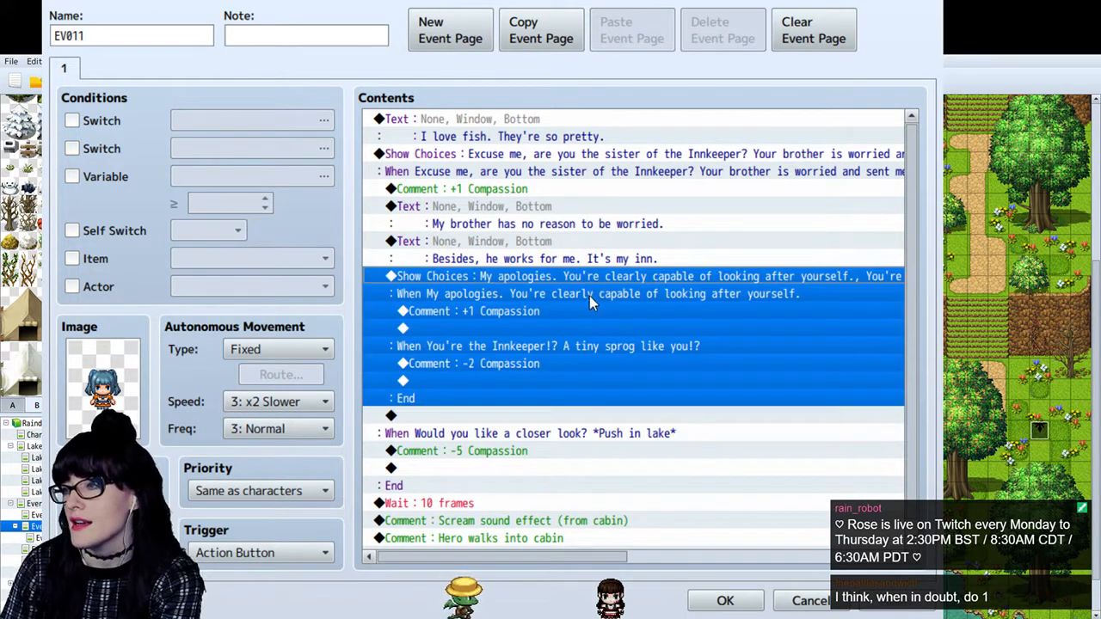
click(590, 295)
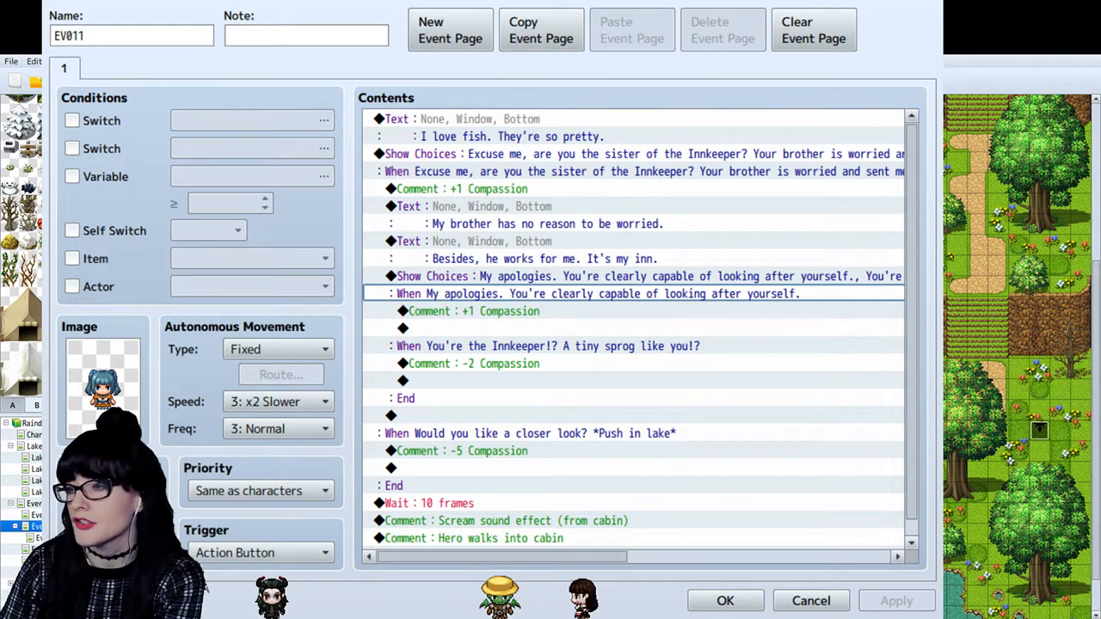
- Compare the empty command lines ending the apology and tiny-sprog branches as places for the sister's replies
click(559, 328)
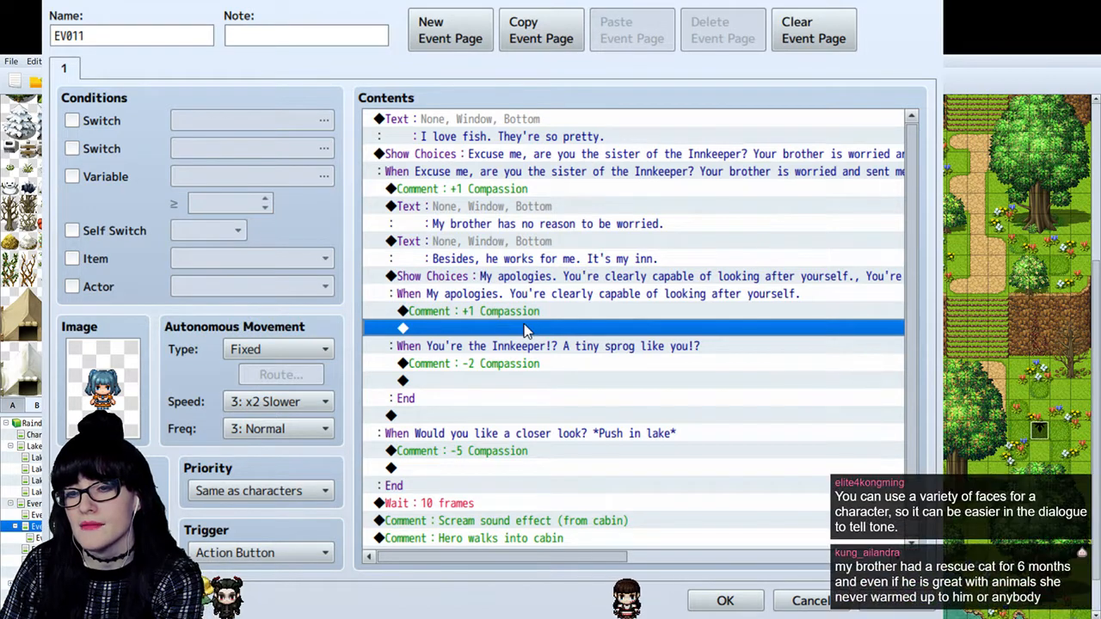
click(513, 383)
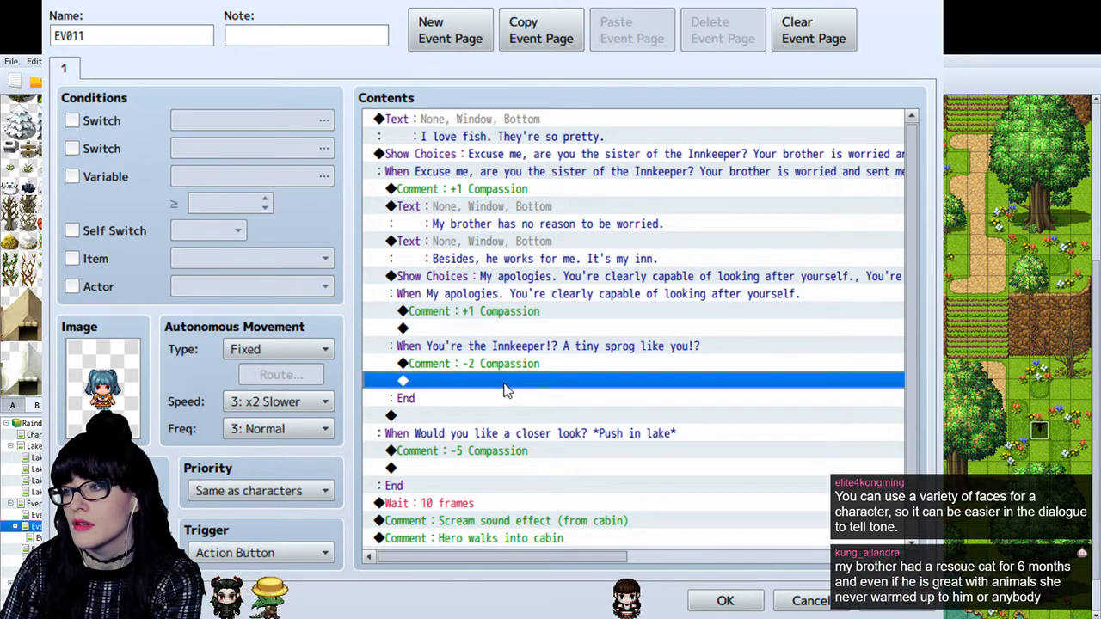
click(496, 330)
click(465, 385)
click(457, 331)
click(420, 384)
click(434, 329)
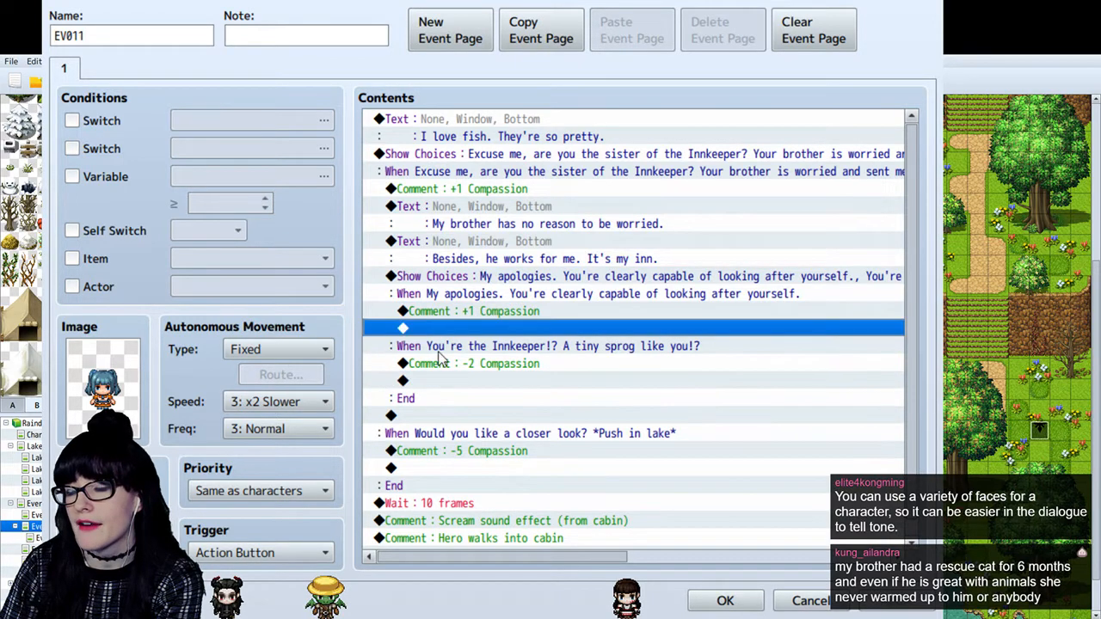
click(434, 382)
click(446, 331)
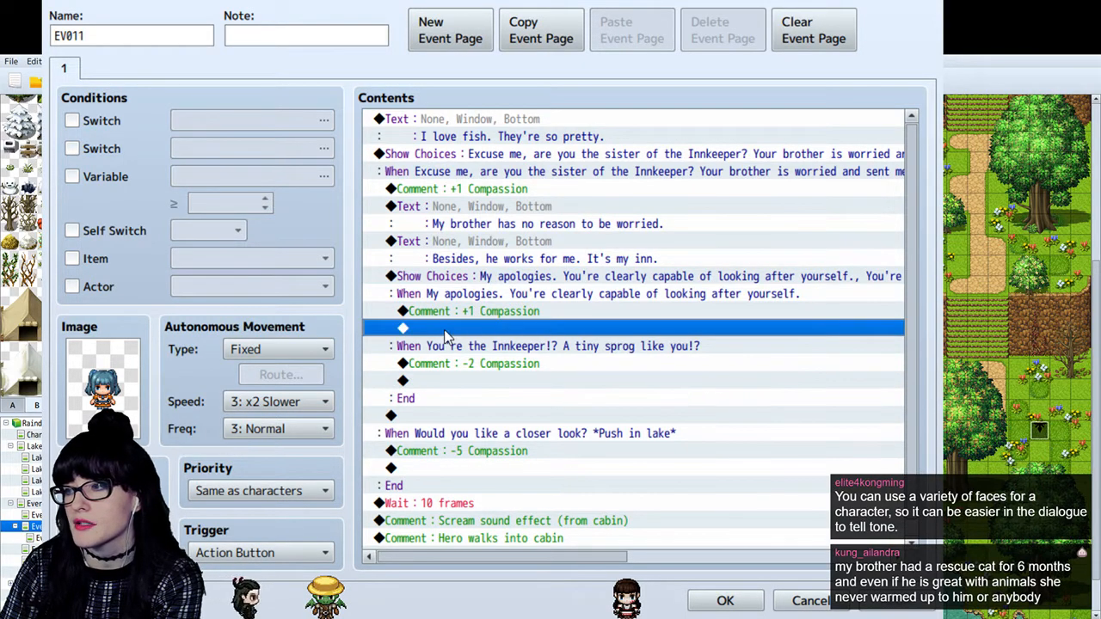
- Copy the "Scream sound effect (from cabin)" comment into the push-in-lake branch, directly under its Compassion comment
click(438, 381)
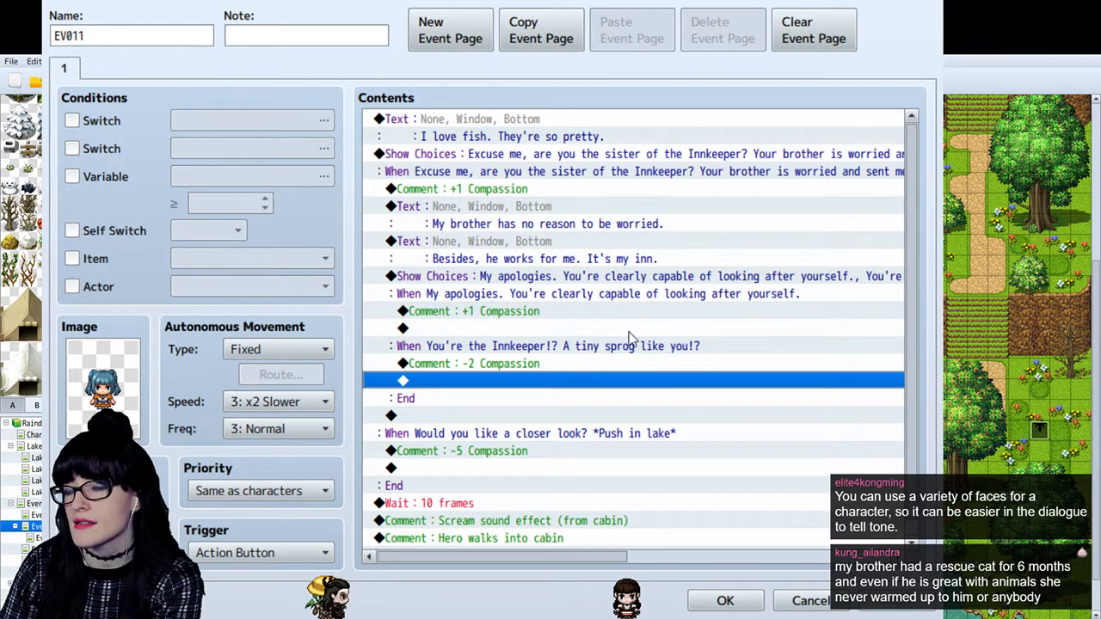
click(524, 332)
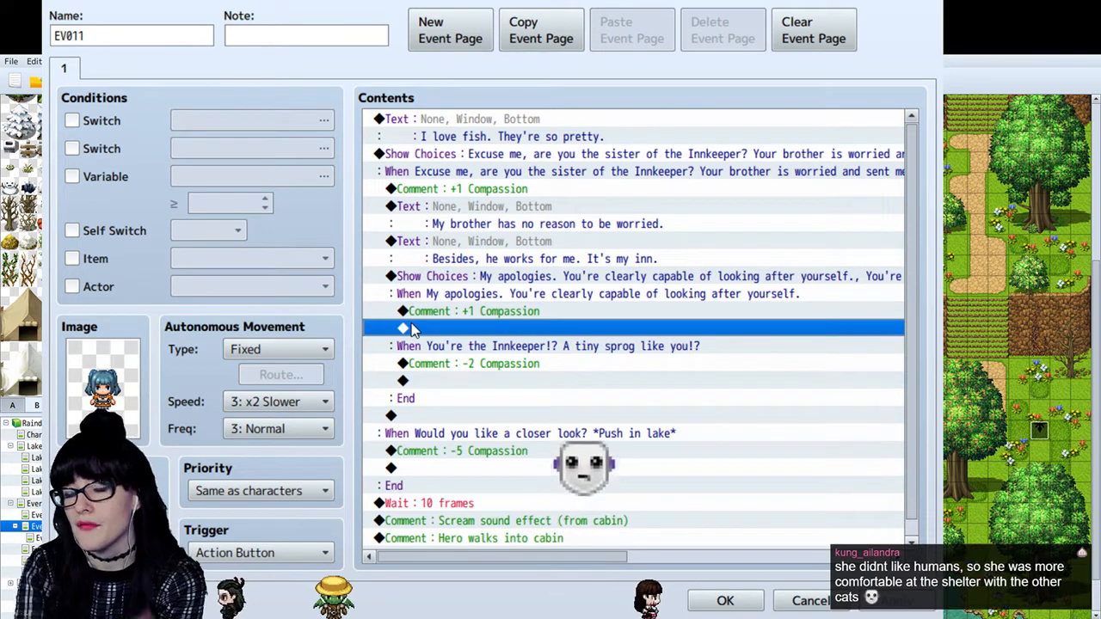
click(456, 520)
scroll(464, 520, down, 1)
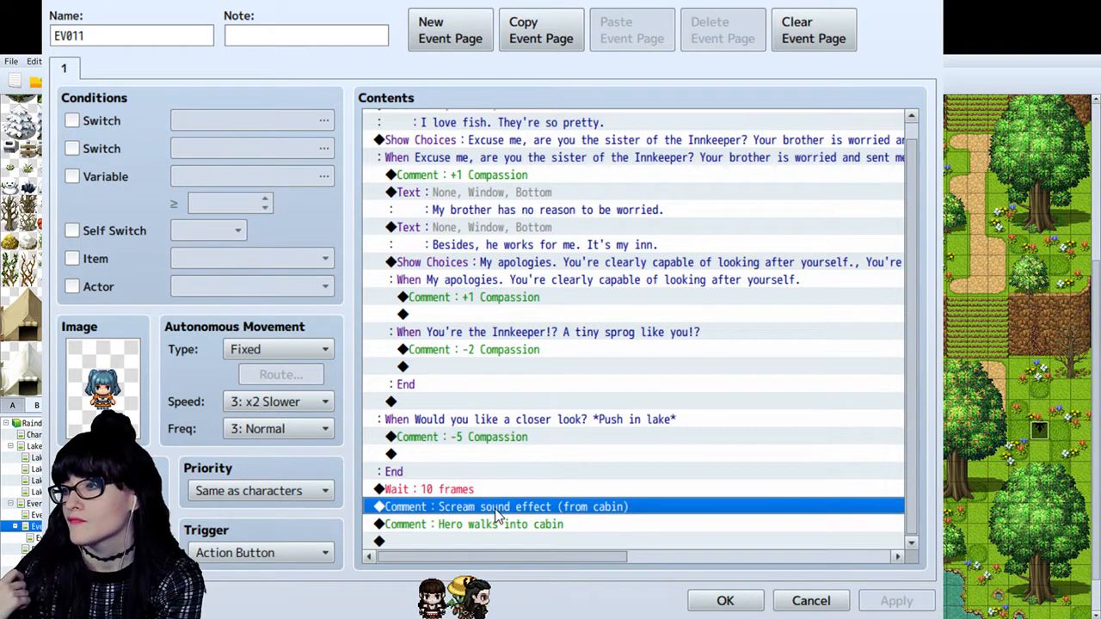
click(607, 420)
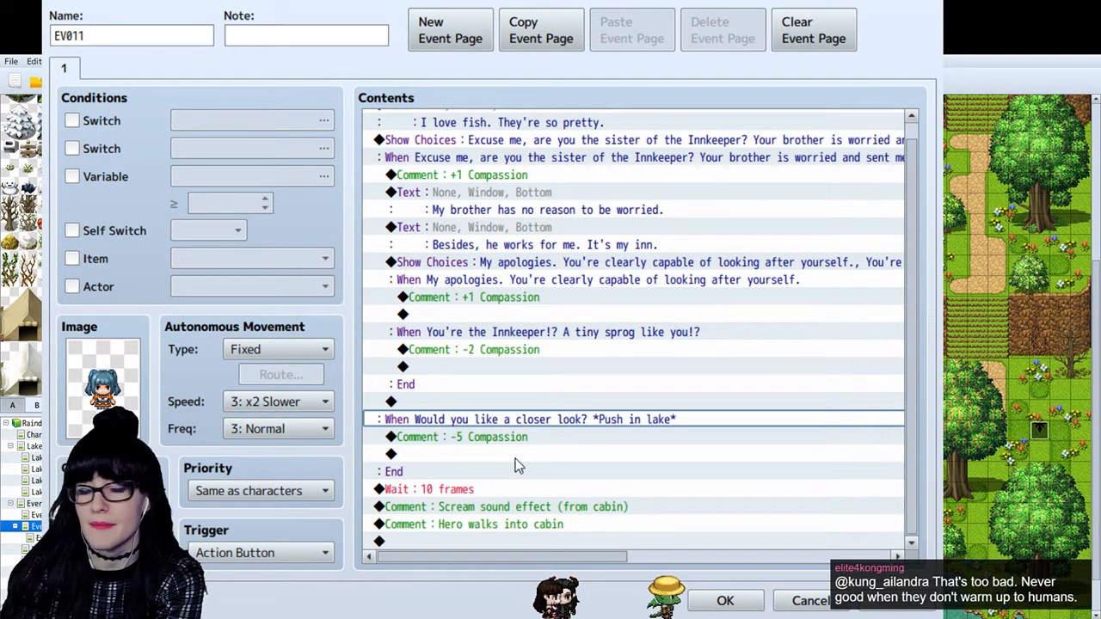
click(488, 456)
click(496, 510)
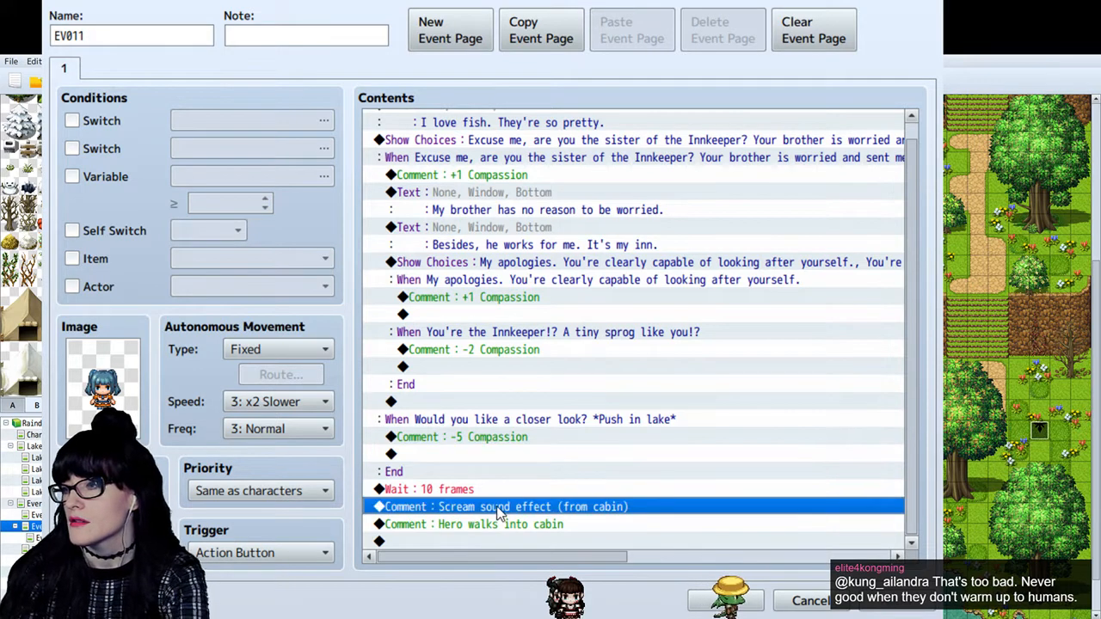
key(ctrl+v)
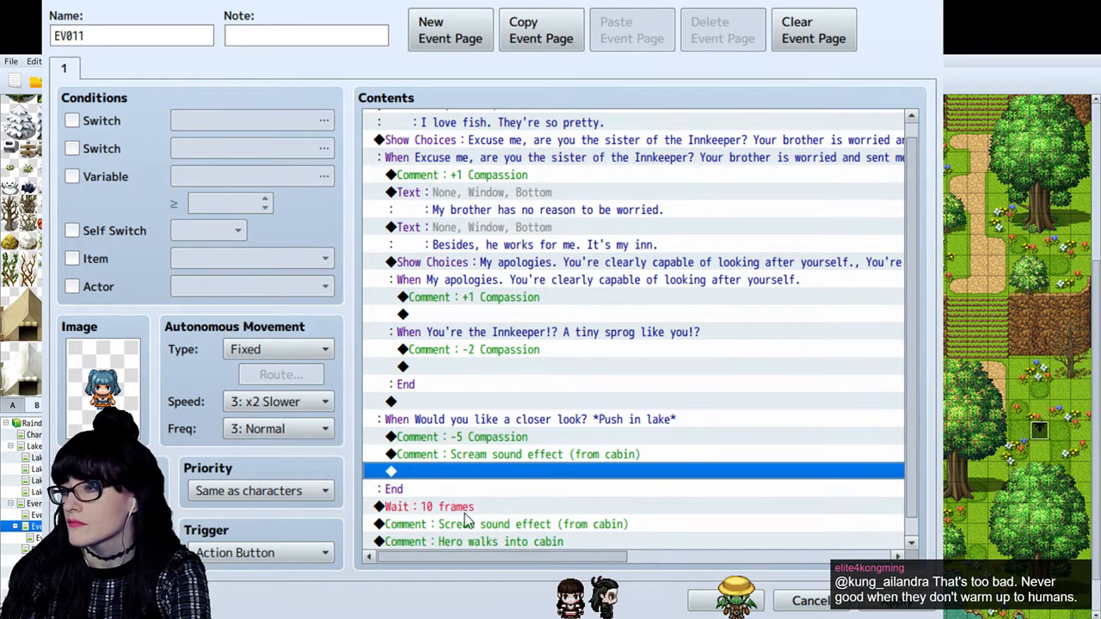
- Delete the original scream sound effect comment between the Wait command and the "Hero walks into cabin" comment
click(475, 522)
key(Delete)
click(493, 458)
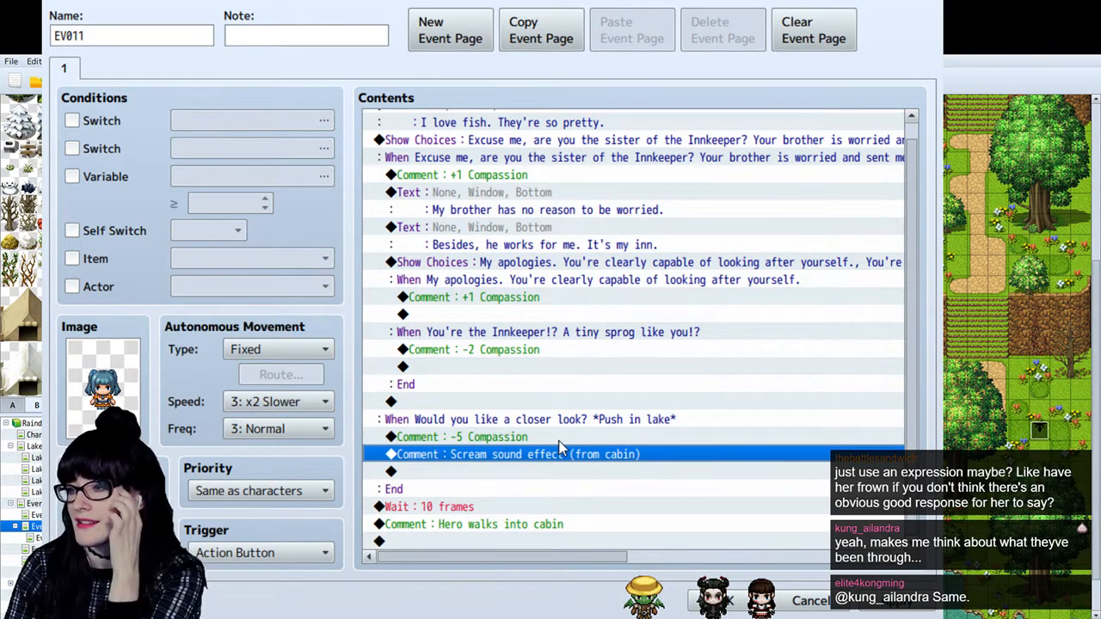
click(495, 471)
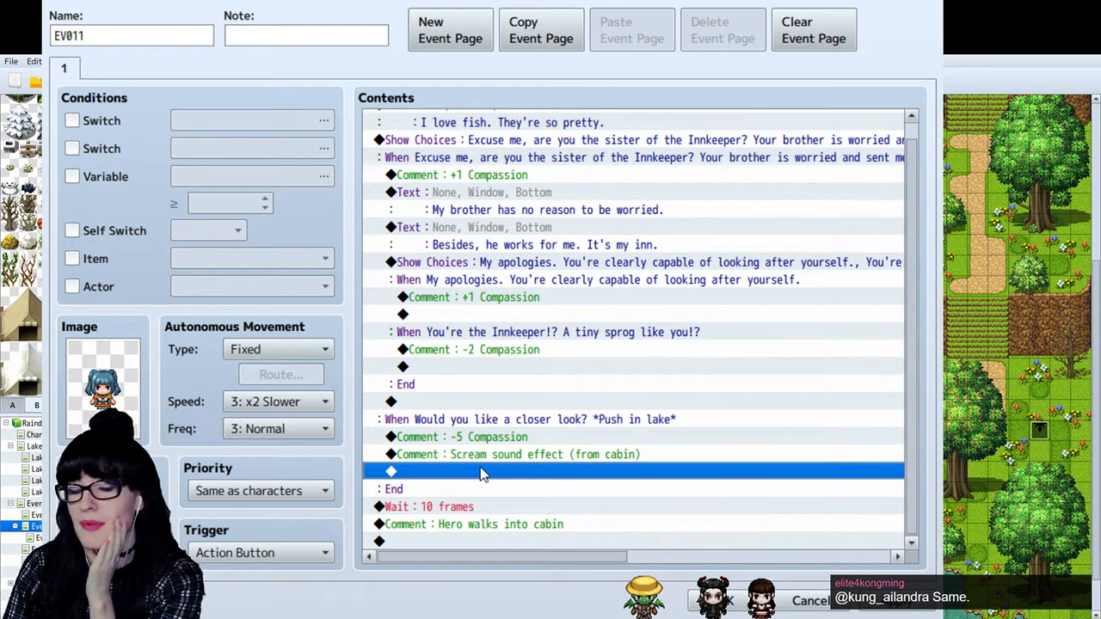
click(540, 455)
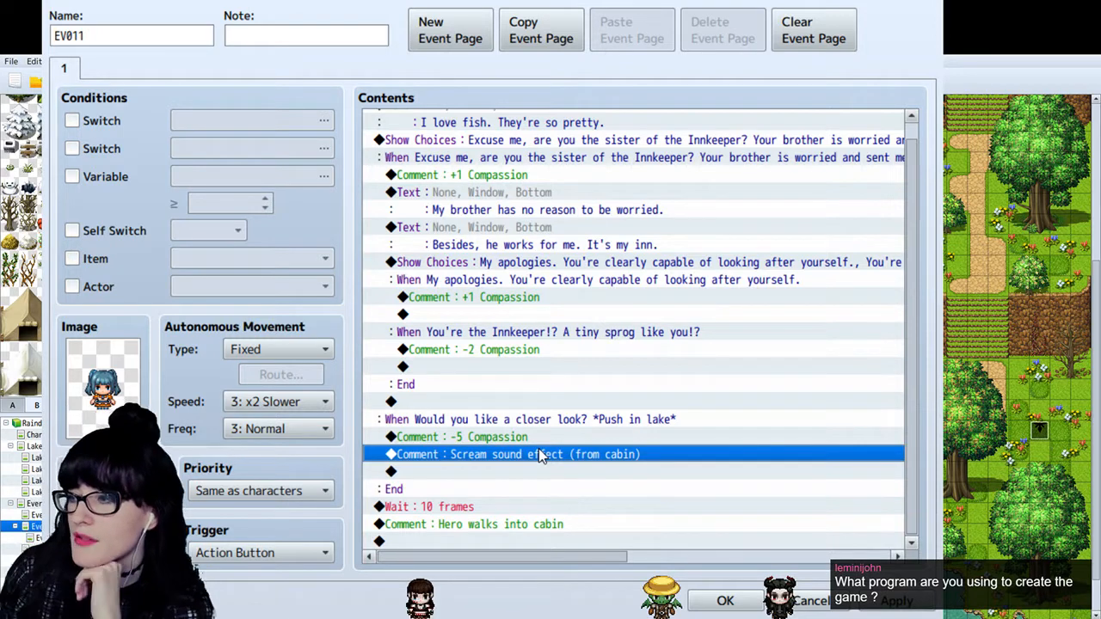
click(565, 419)
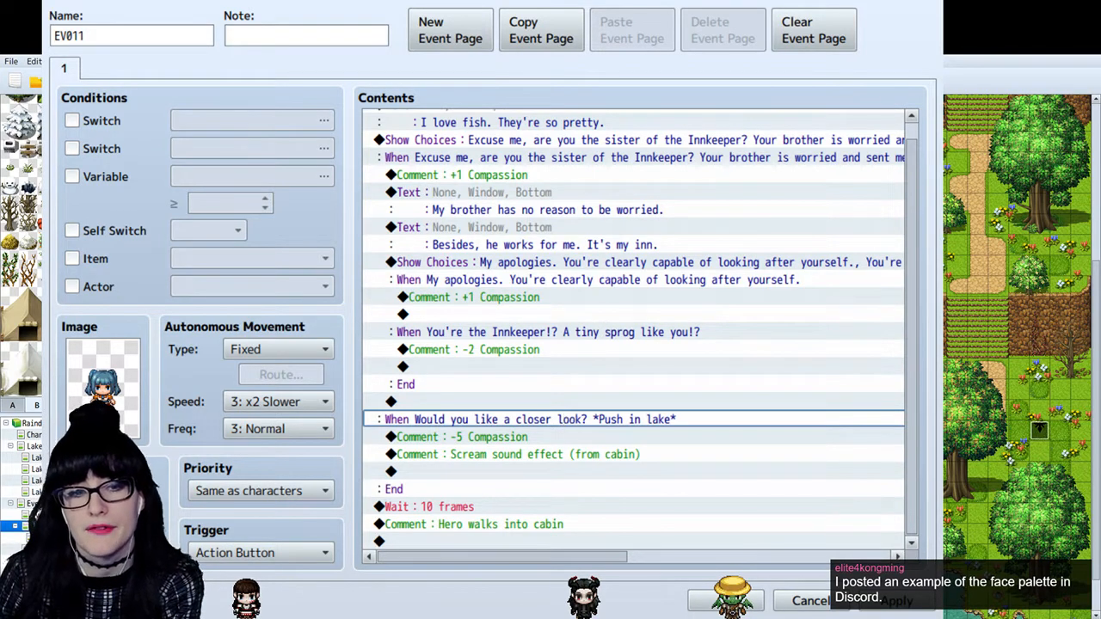
click(544, 370)
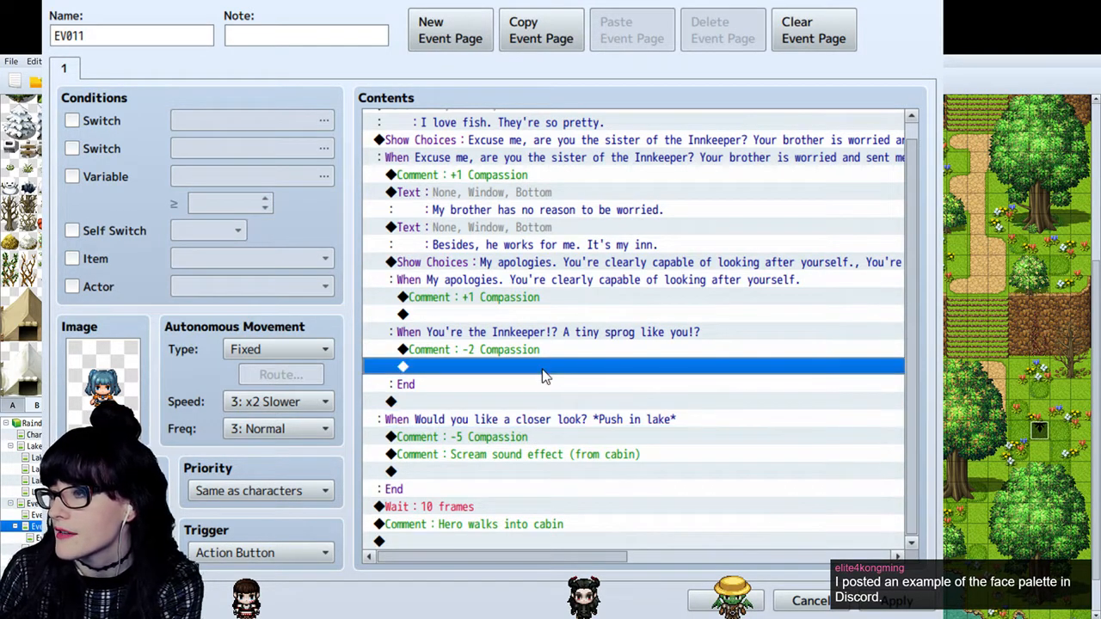
click(510, 316)
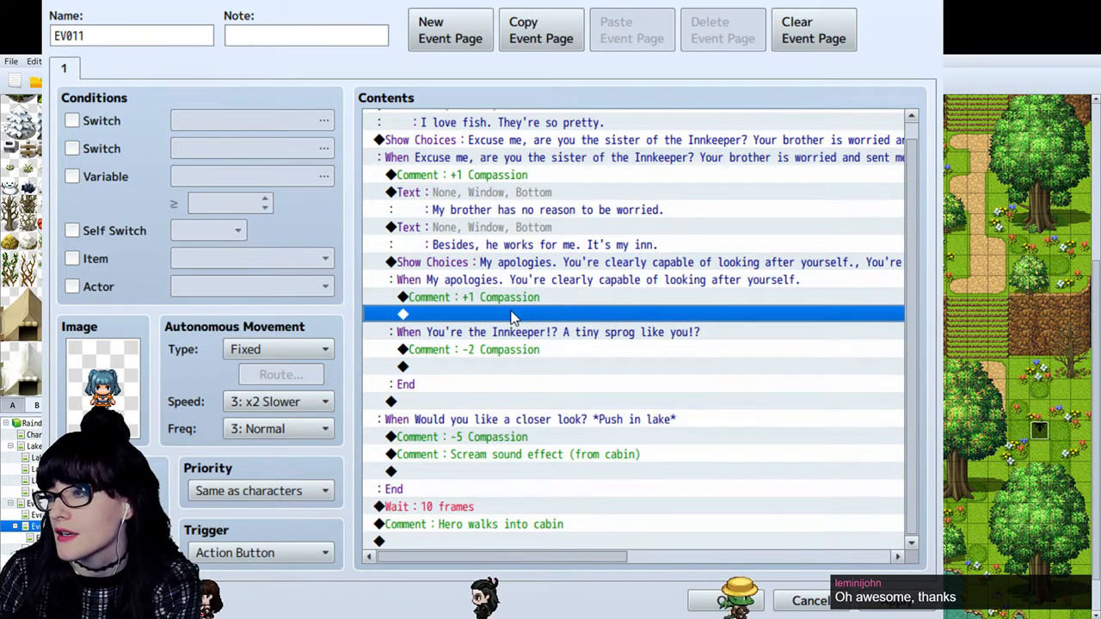
key(ctrl+v)
click(480, 314)
key(Delete)
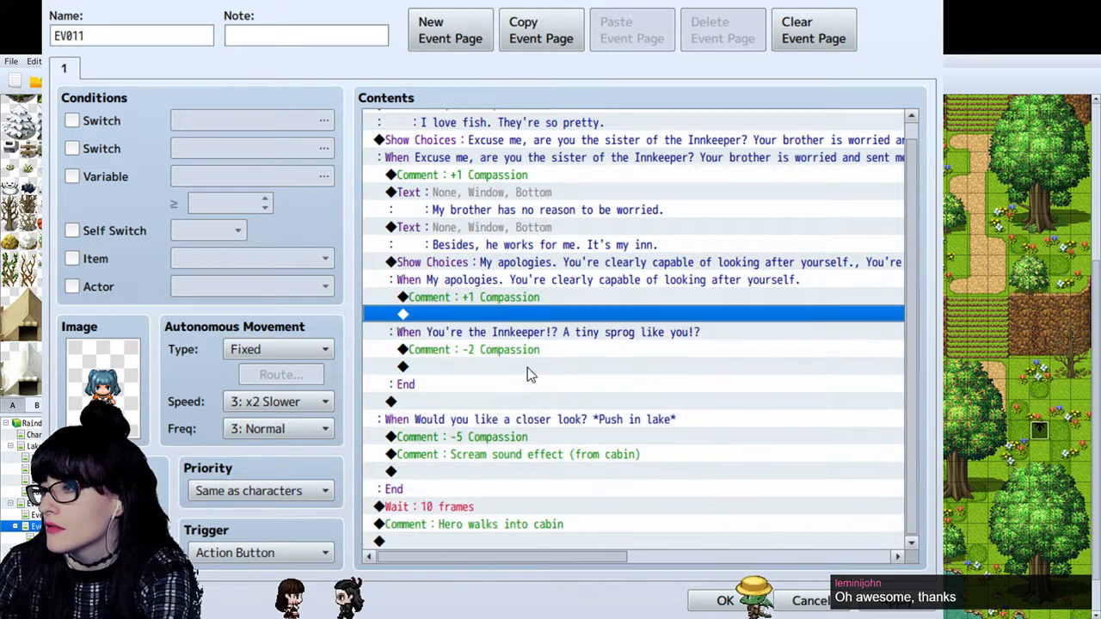
- Copy the push-in-lake branch's scream sound effect comment to the ends of the tiny-sprog and apology branches
click(520, 472)
click(521, 454)
click(523, 368)
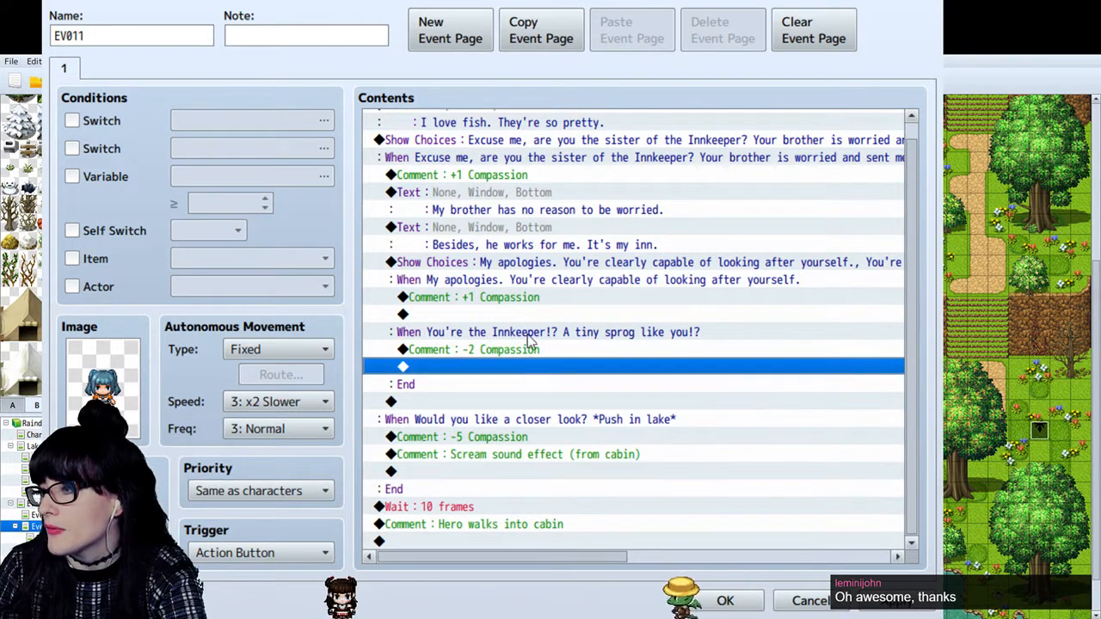
key(ctrl+v)
click(529, 314)
key(ctrl+v)
click(590, 384)
scroll(571, 373, down, 1)
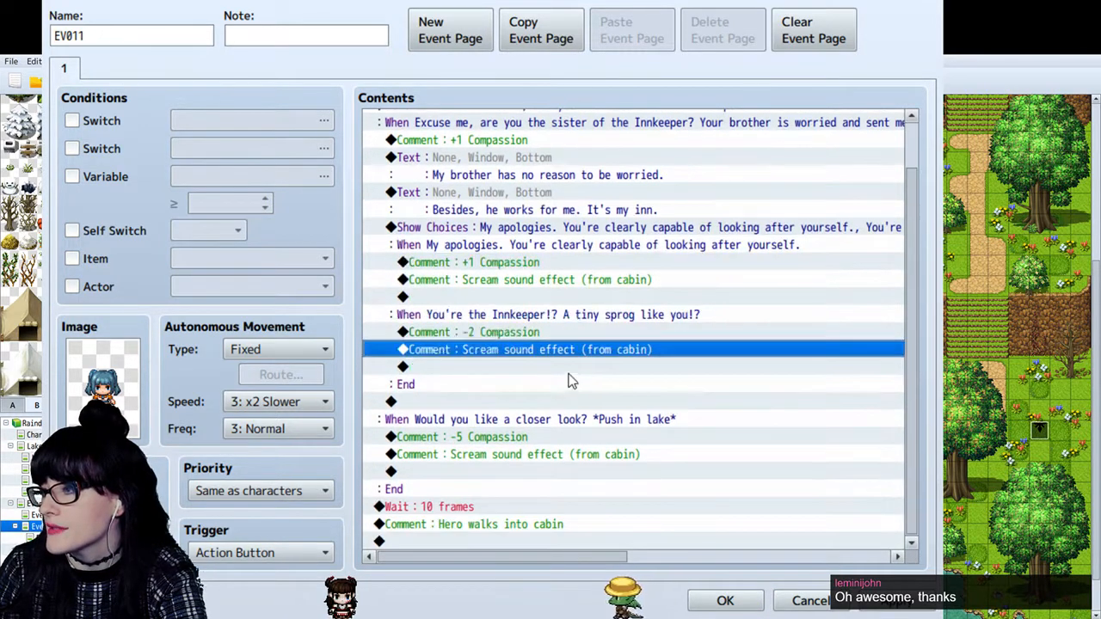
scroll(570, 377, up, 1)
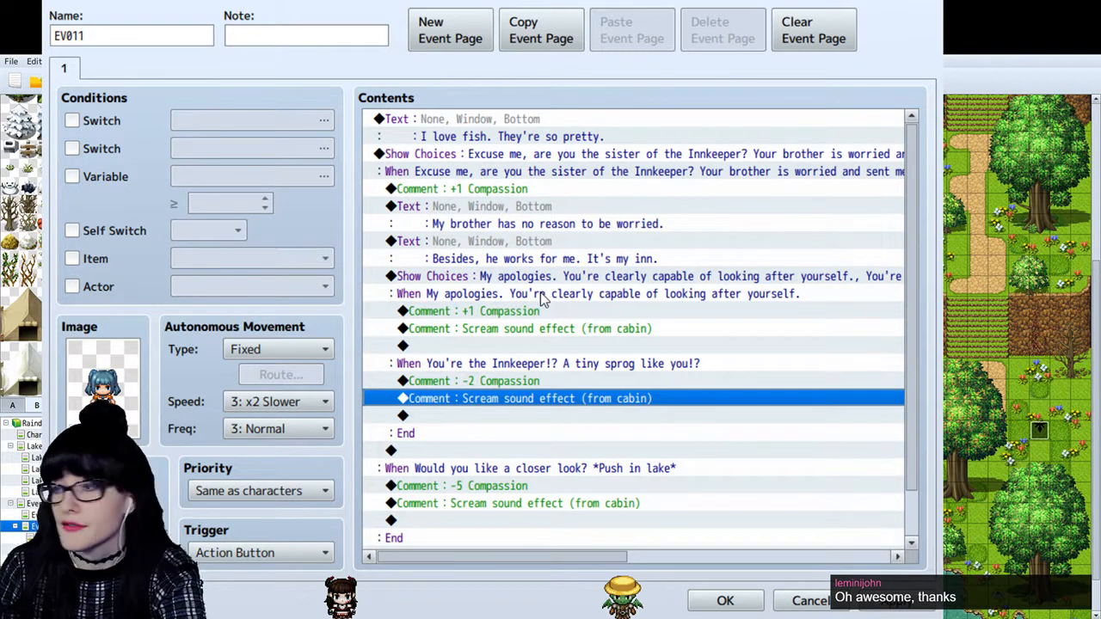
- Review the dialogue flow around the nested apology and tiny-sprog choices, and apply the event changes
click(551, 312)
click(553, 292)
click(566, 266)
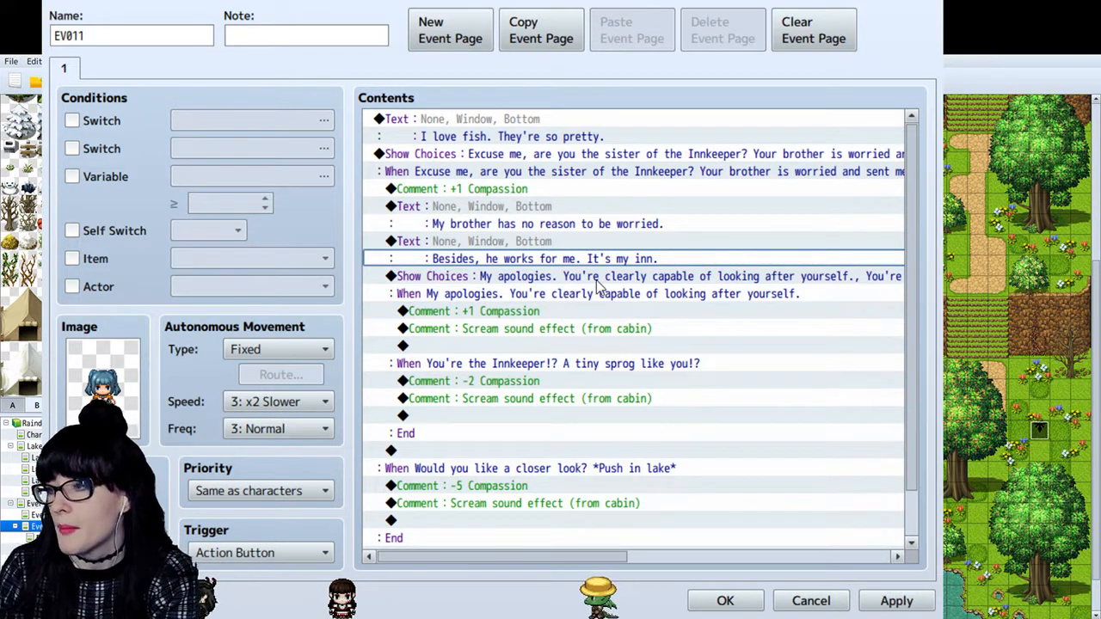
click(594, 276)
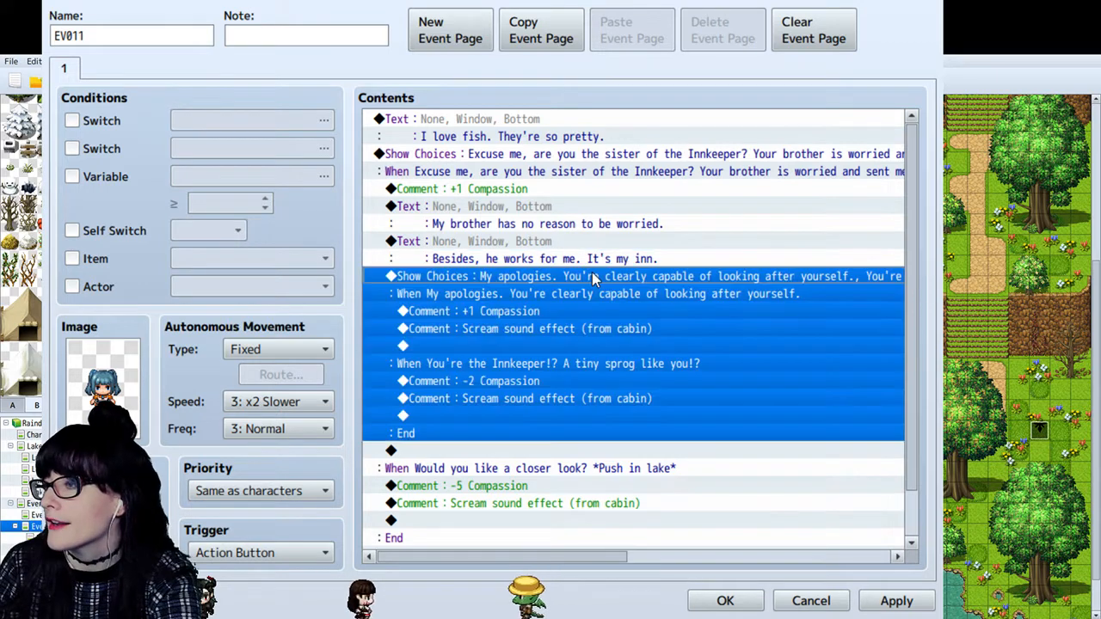
click(488, 365)
click(517, 331)
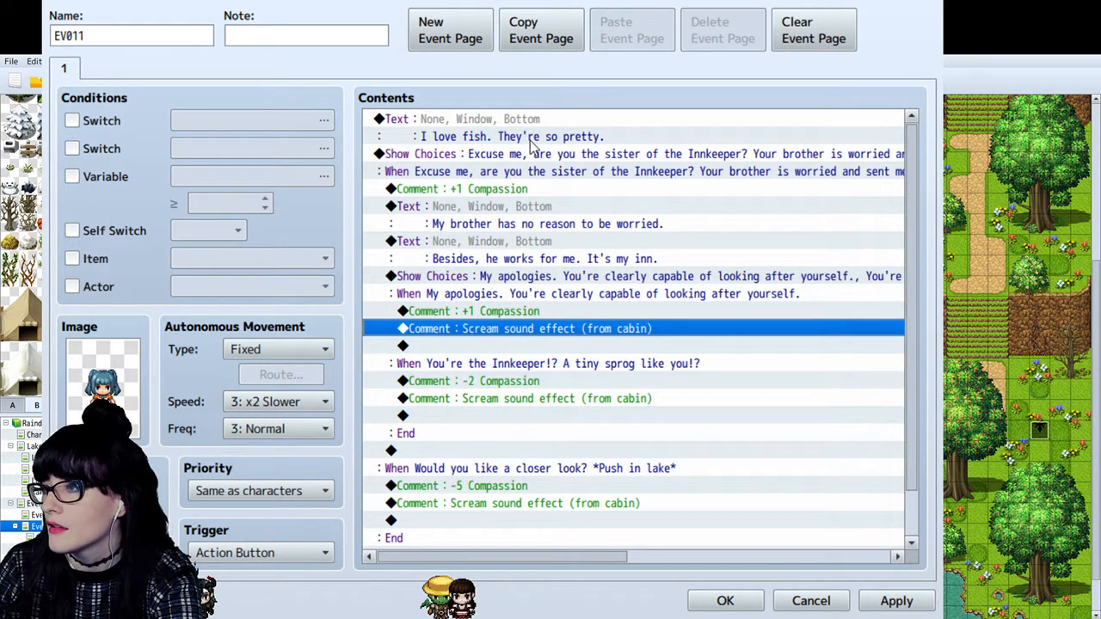
click(621, 503)
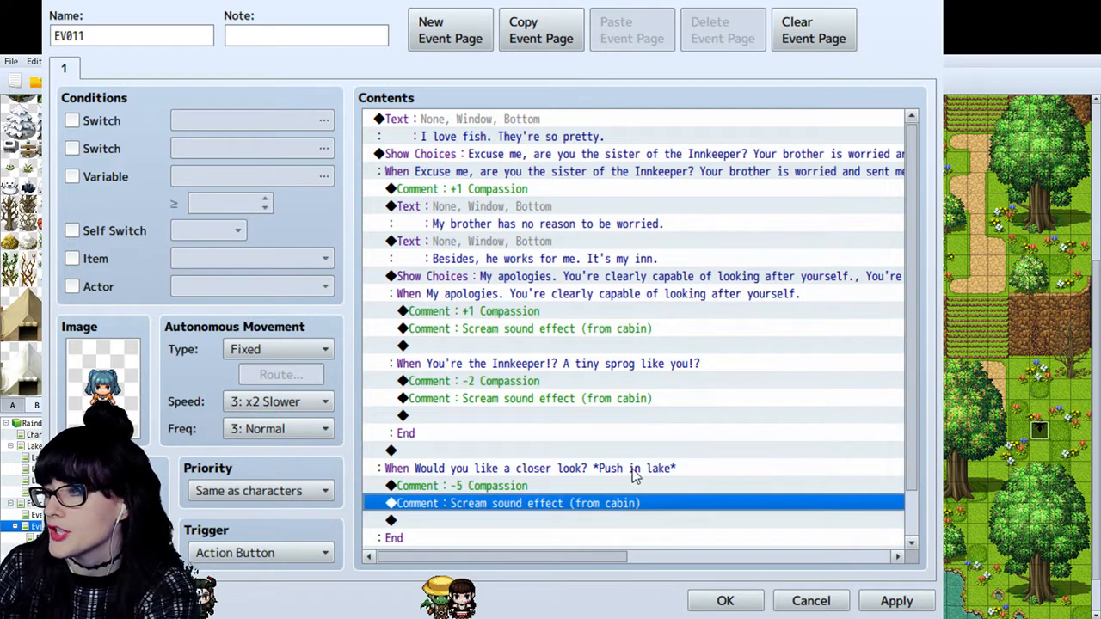
click(556, 314)
click(551, 297)
click(562, 368)
click(560, 282)
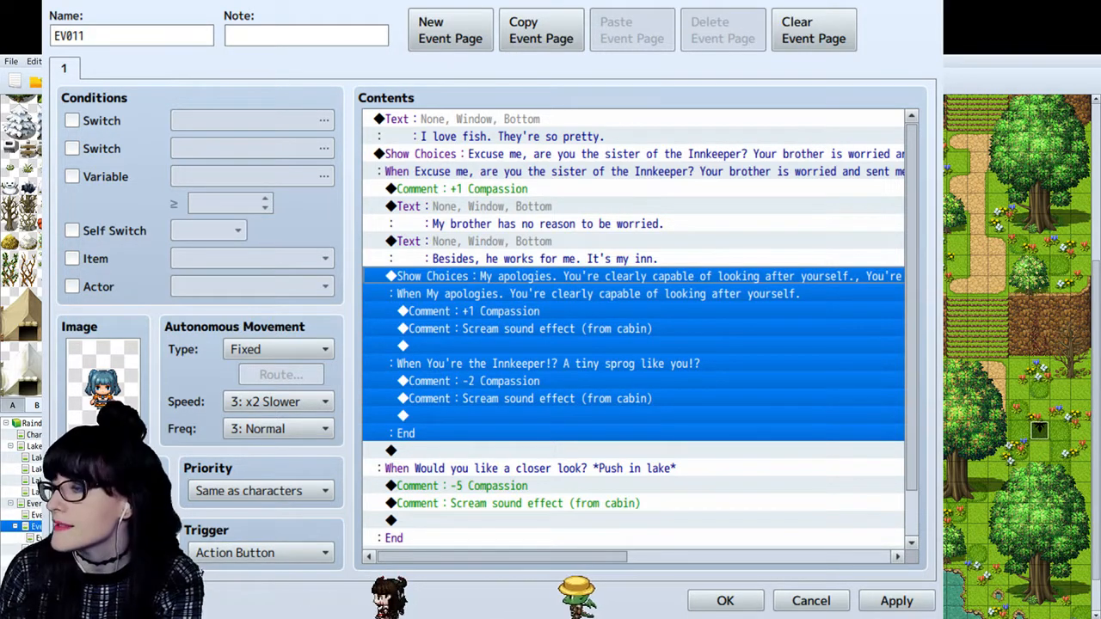
click(864, 604)
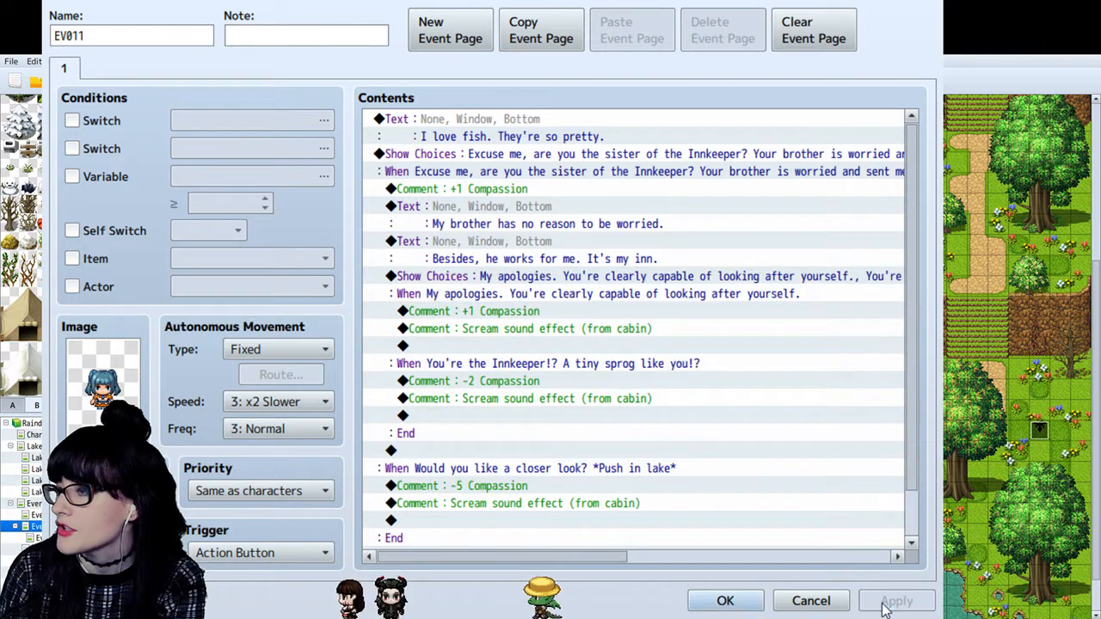
- Copy the "My brother has no reason to be worried." text to the start of the apology branch
click(503, 282)
click(516, 236)
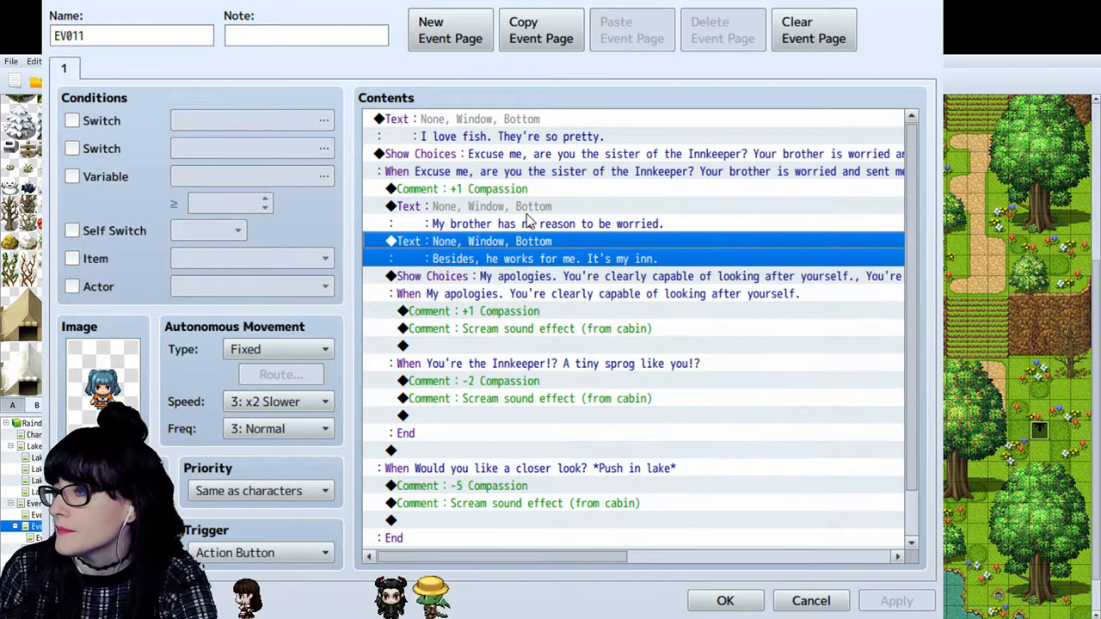
click(538, 215)
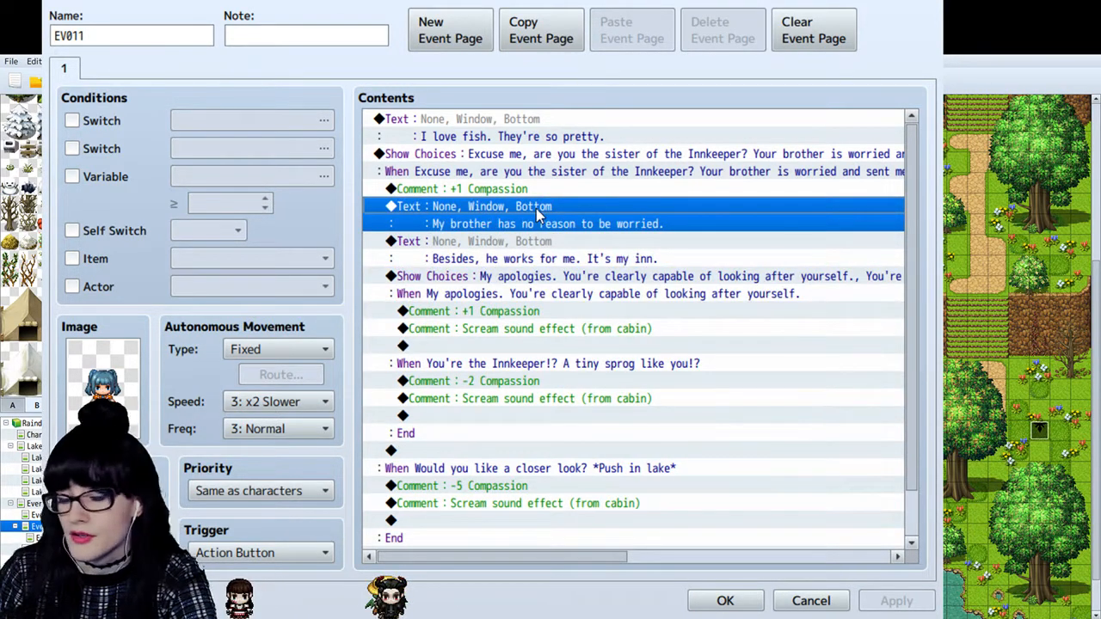
click(480, 316)
key(ctrl+v)
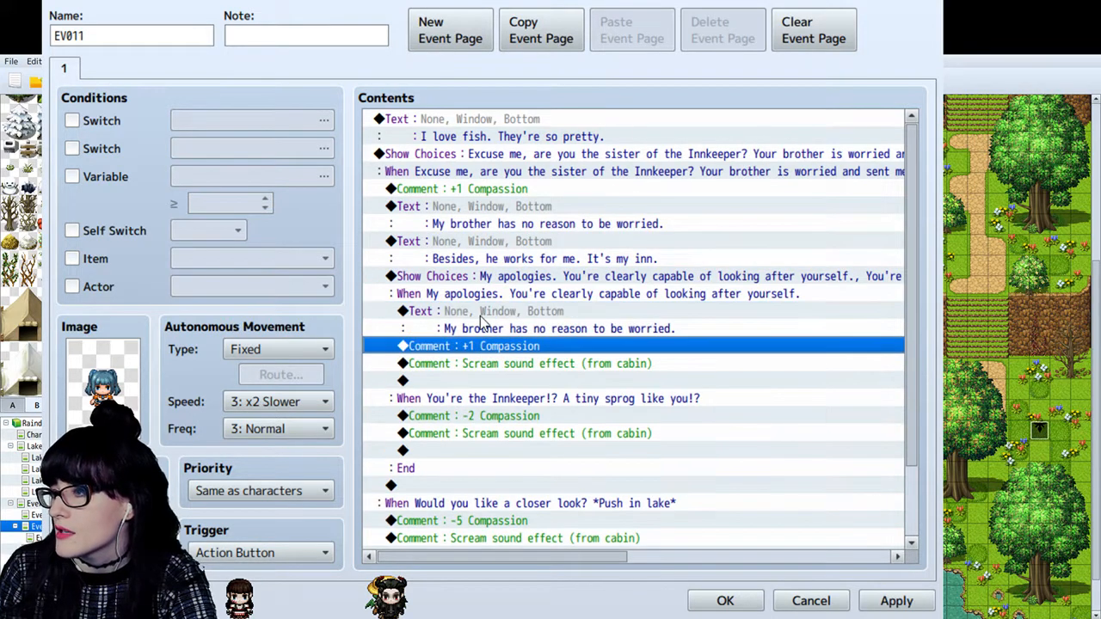
- Delete the copied text above the apology branch's Compassion comment
click(487, 318)
click(463, 439)
click(467, 447)
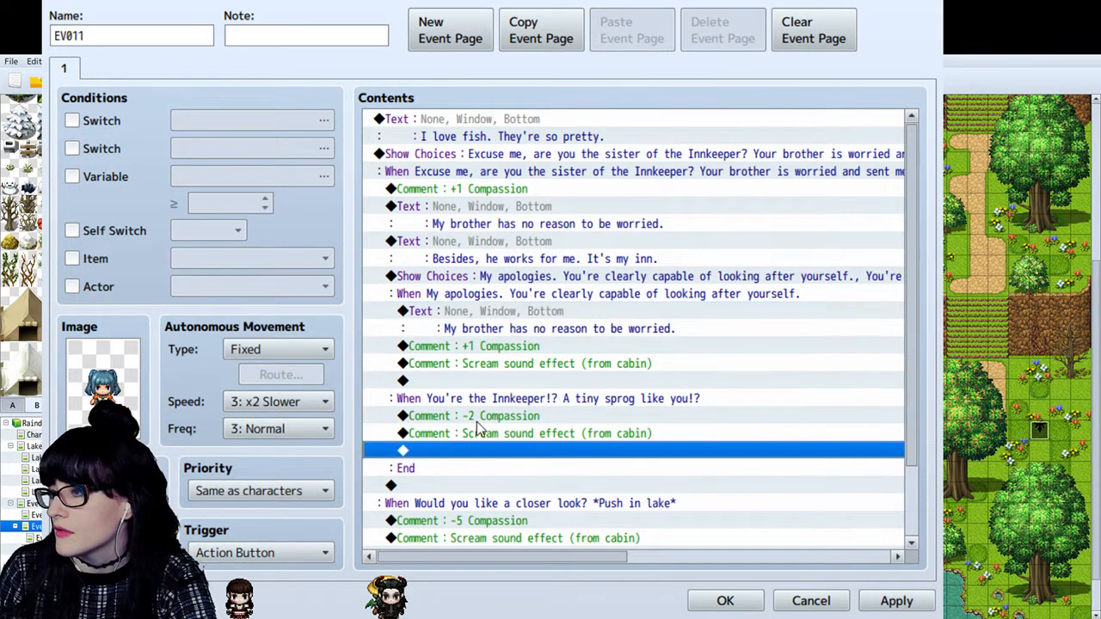
click(476, 421)
click(507, 318)
key(Delete)
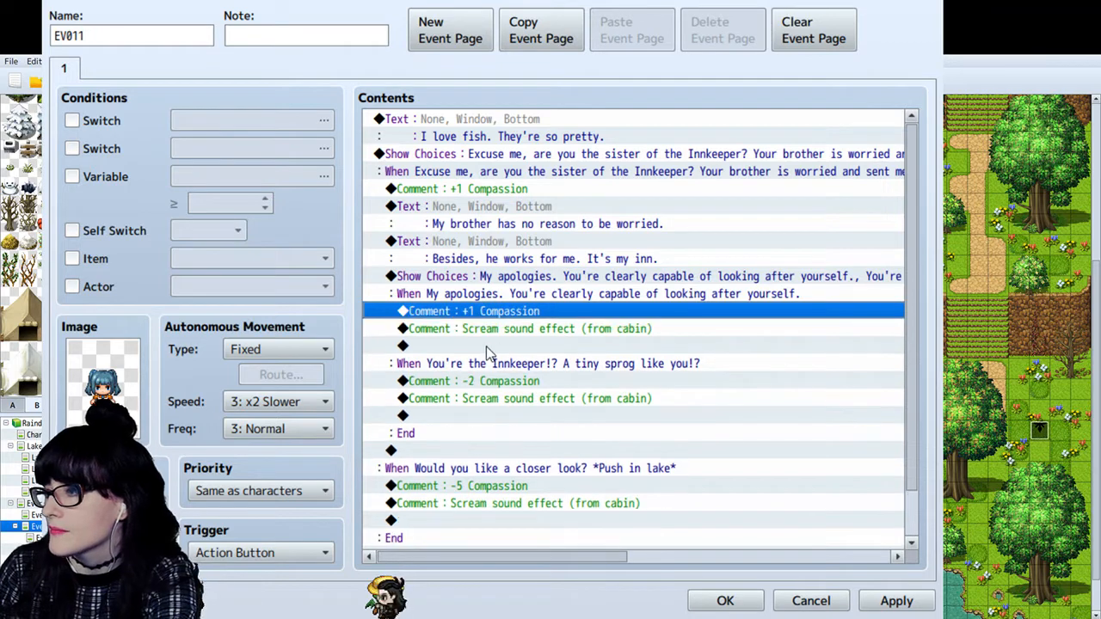
- Add a "... (angry expression)" text between the Compassion and scream comments of the tiny-sprog branch
click(498, 334)
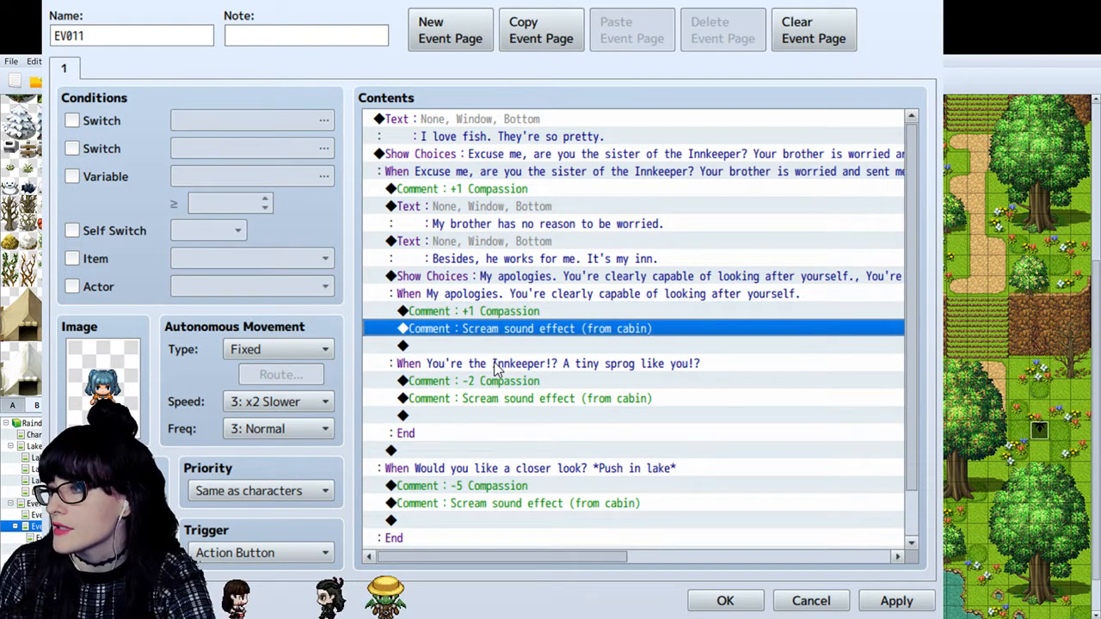
click(481, 400)
key(ctrl+v)
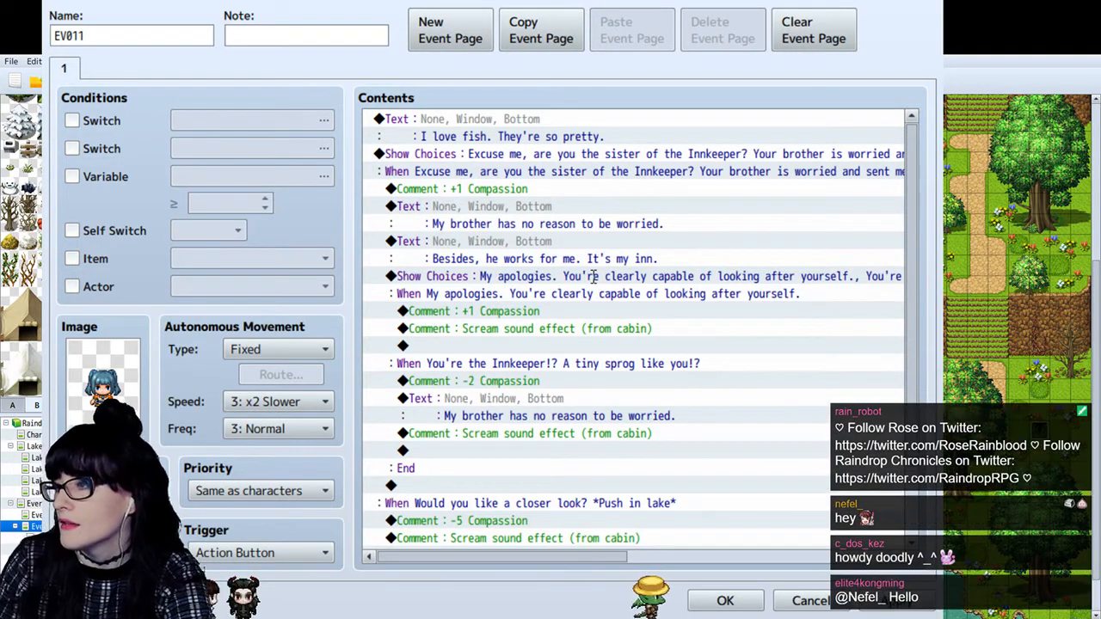
- Paste the "My brother has no reason to be worried." text after the scream comment in the apology branch
click(578, 364)
click(551, 346)
key(ctrl+v)
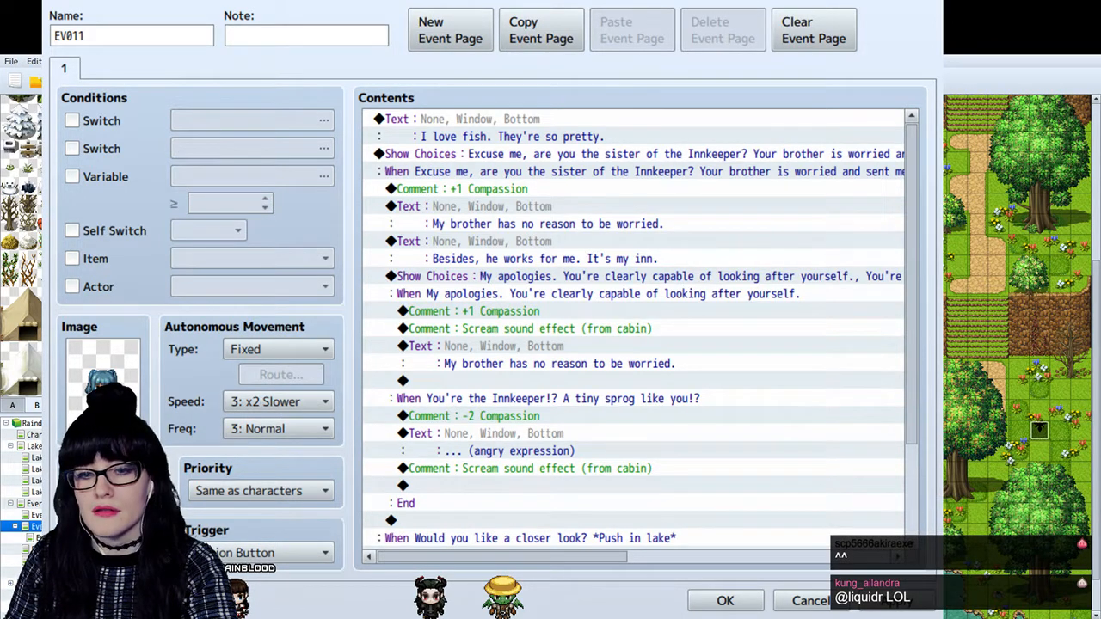
- Switch to the Raindrop Chronicles characters document in Google Docs, zoom it to 125%, and examine the first playable character's profile
key(alt+Tab)
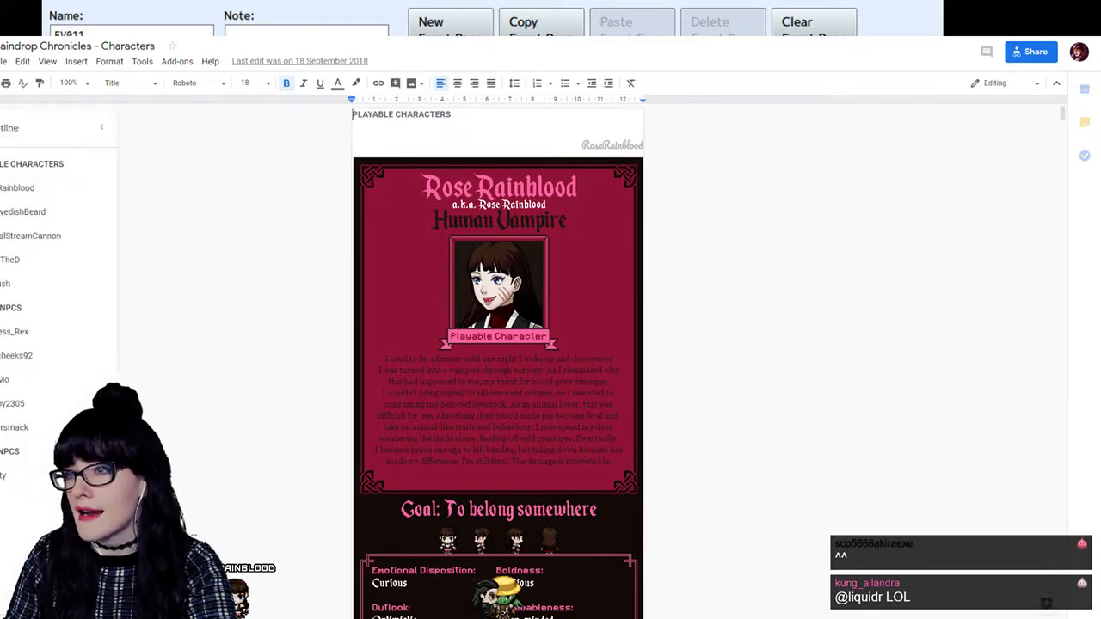
click(72, 83)
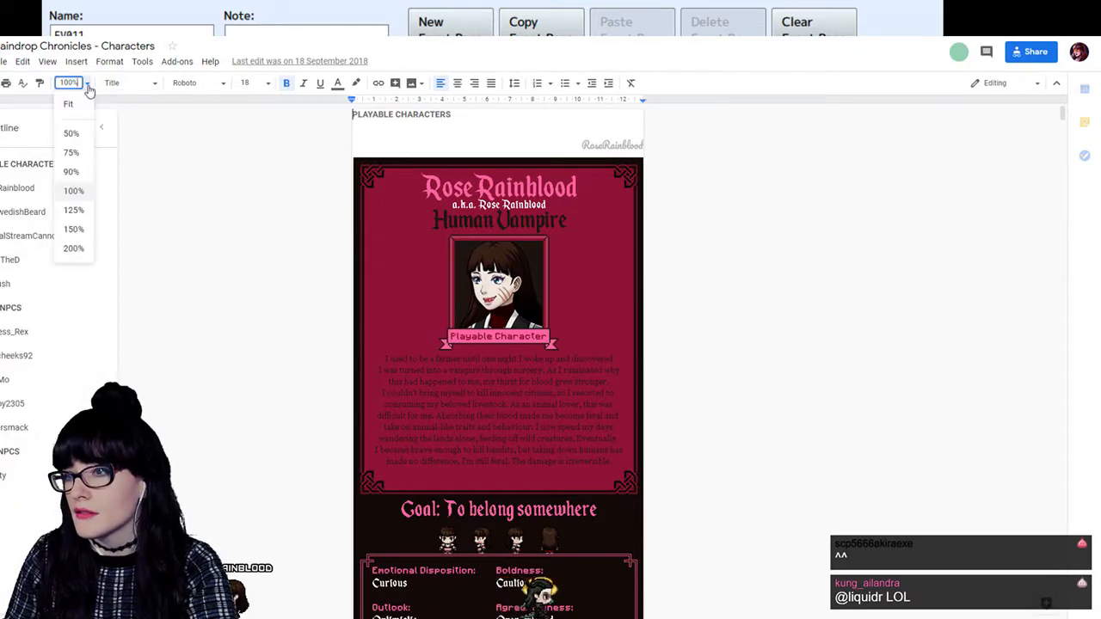
click(81, 211)
scroll(624, 278, down, 6)
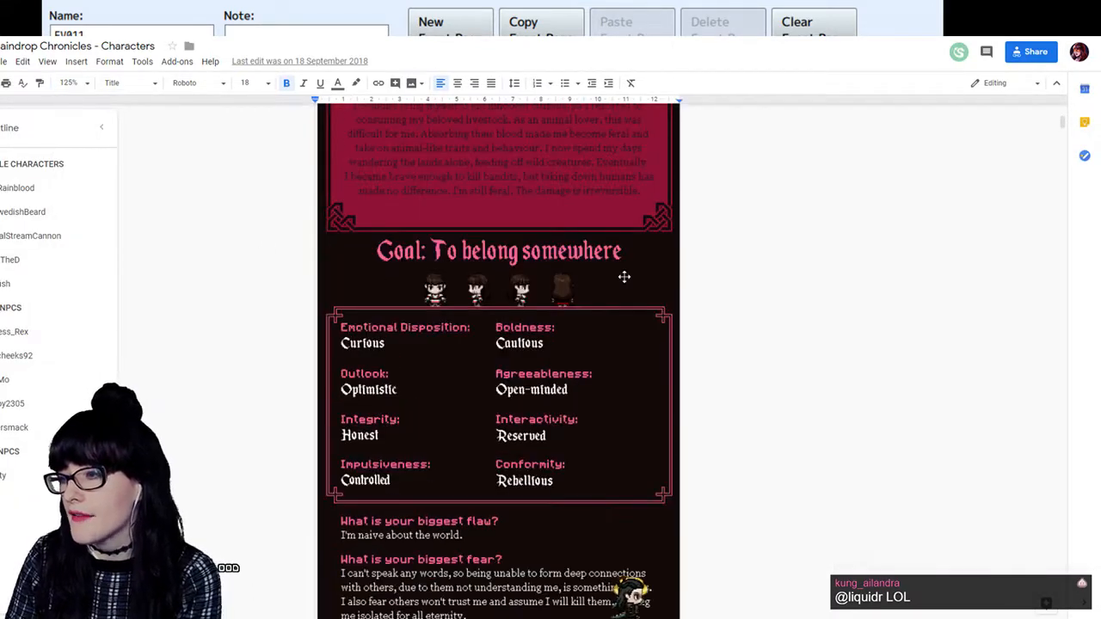
scroll(632, 284, up, 2)
scroll(632, 284, up, 2)
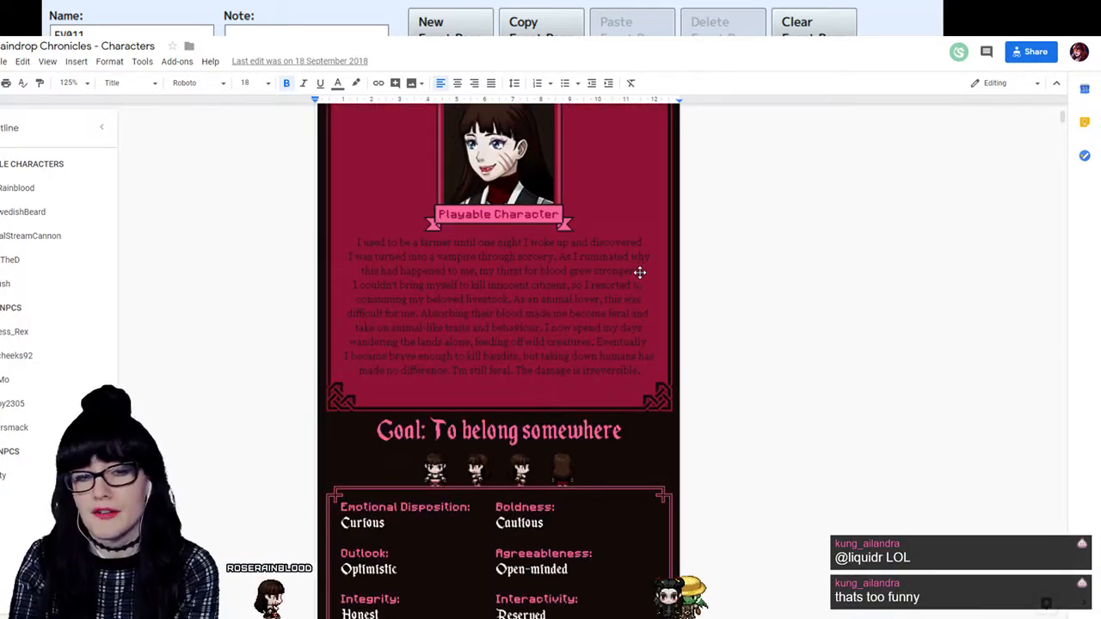
scroll(636, 283, down, 10)
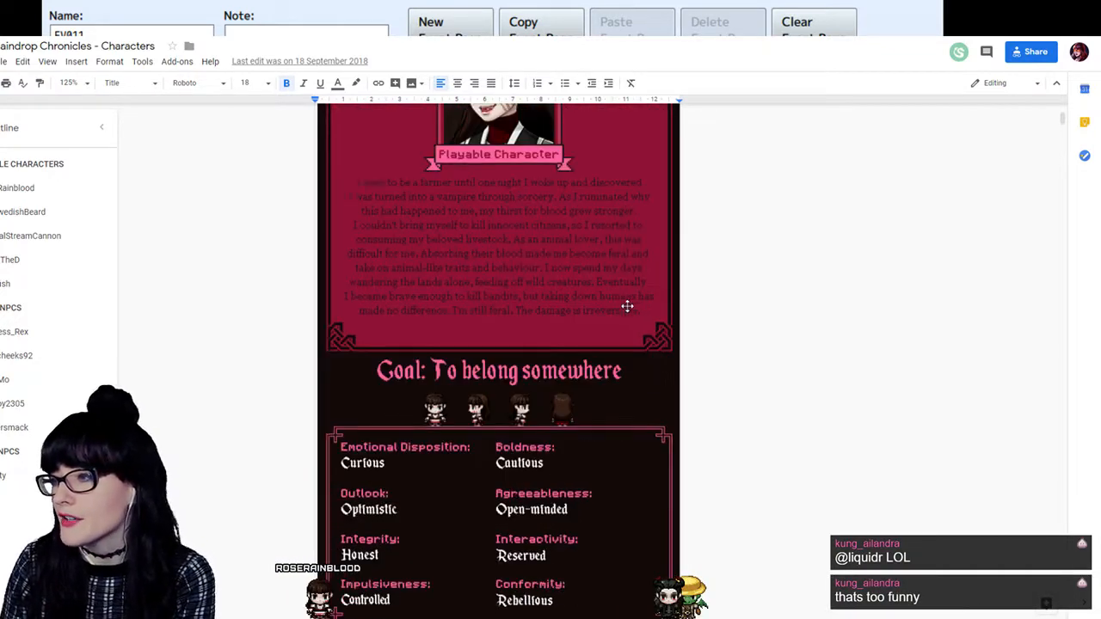
- Examine the remaining playable character, major NPC and minor NPC profiles in the characters document and switch back to the EV011 event in RPG Maker
scroll(602, 314, down, 20)
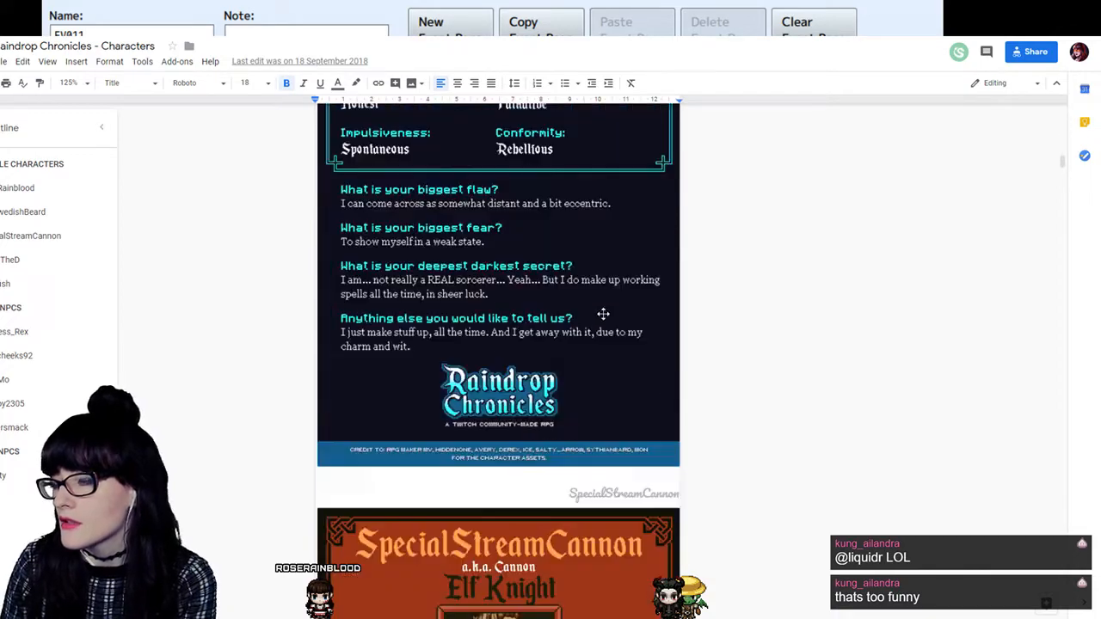
scroll(624, 350, down, 20)
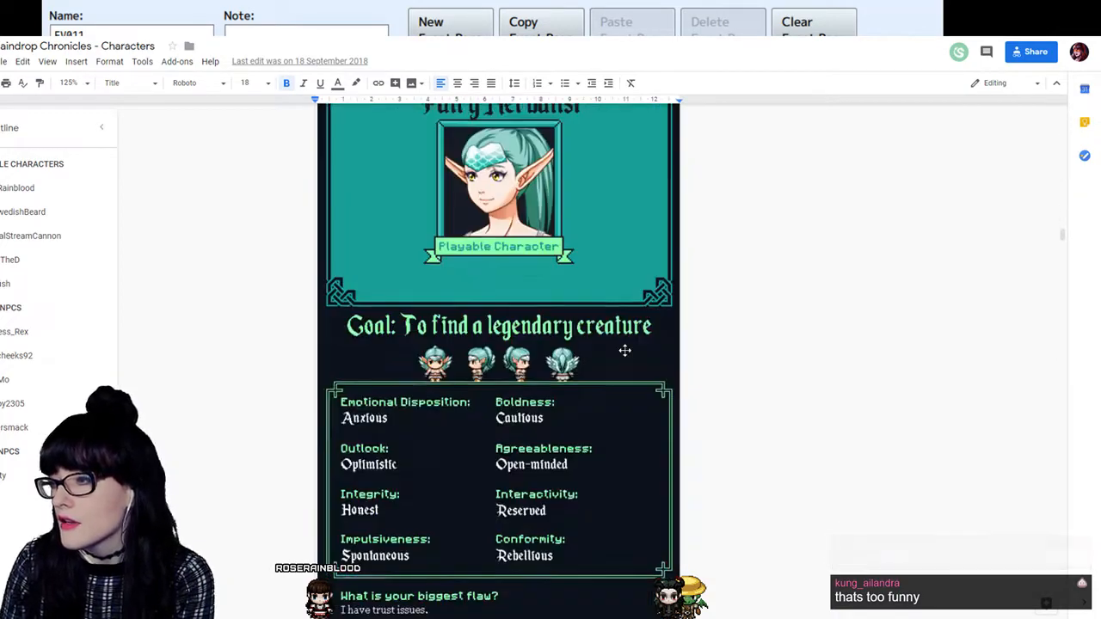
scroll(631, 355, down, 20)
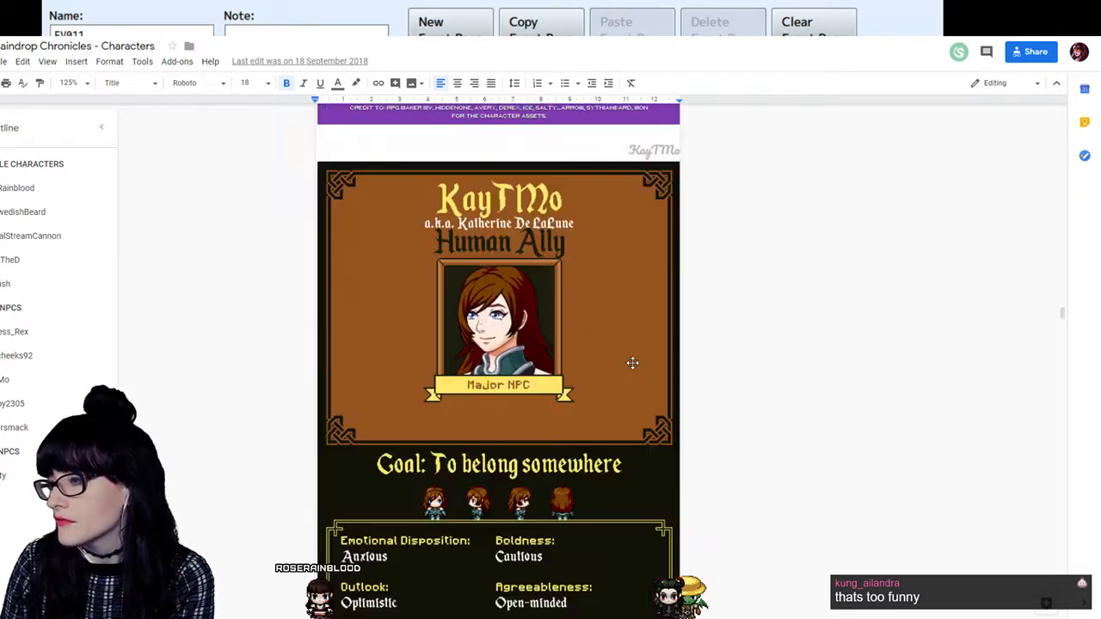
scroll(635, 368, down, 20)
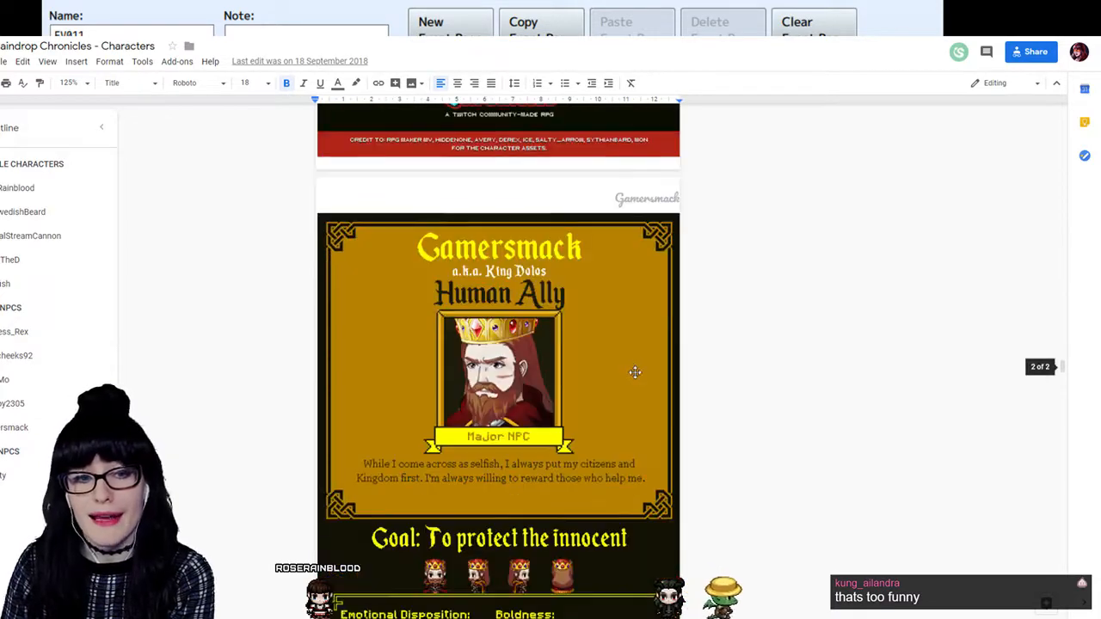
scroll(638, 371, down, 15)
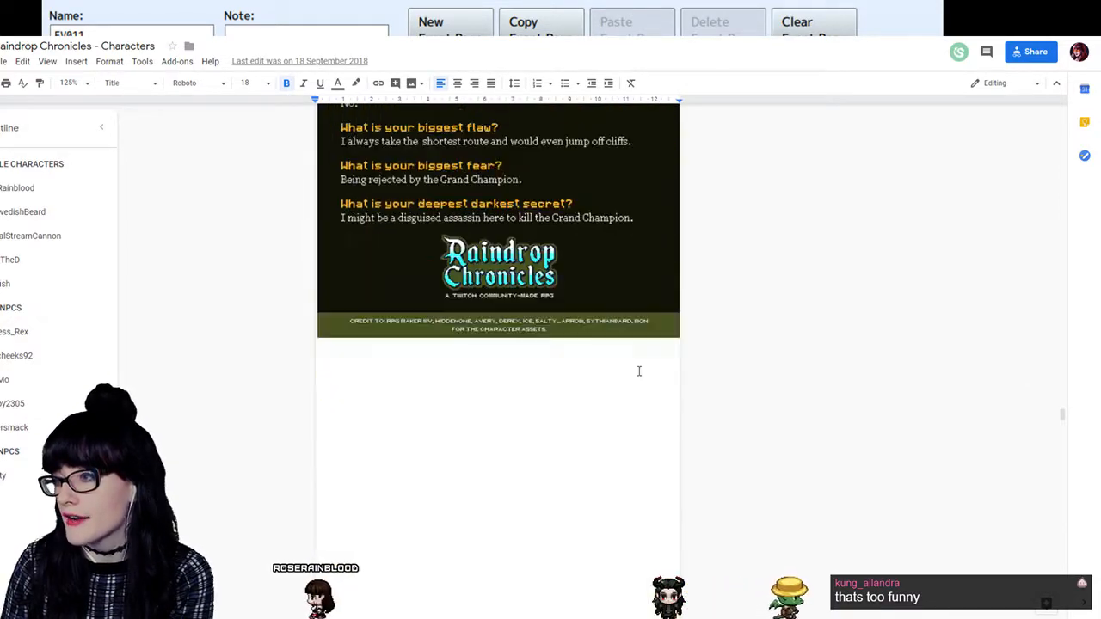
scroll(647, 379, up, 20)
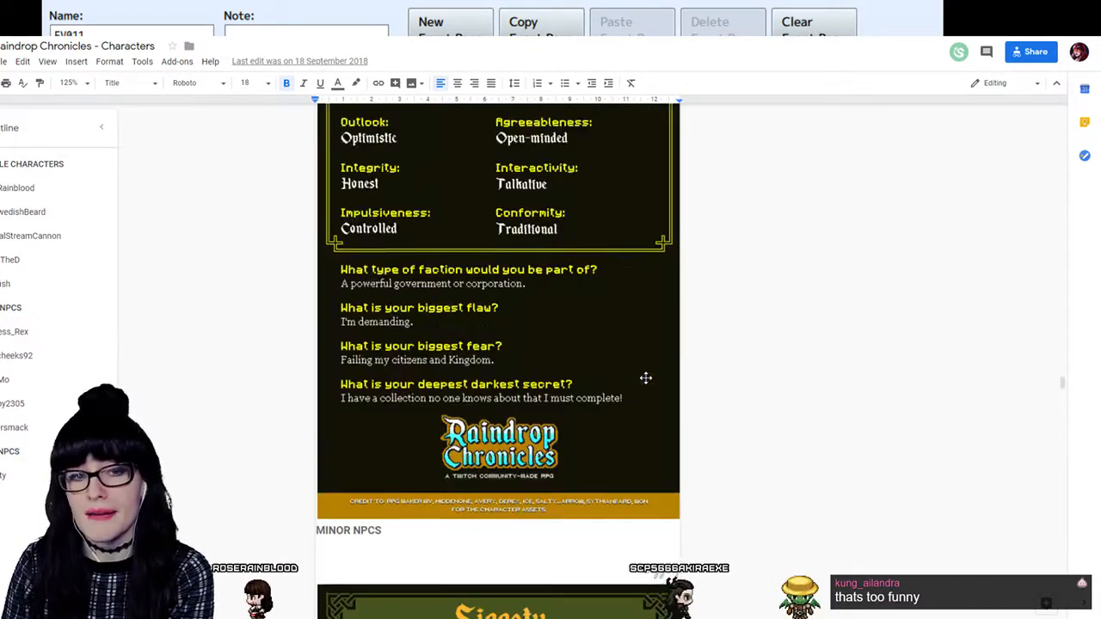
scroll(650, 375, down, 20)
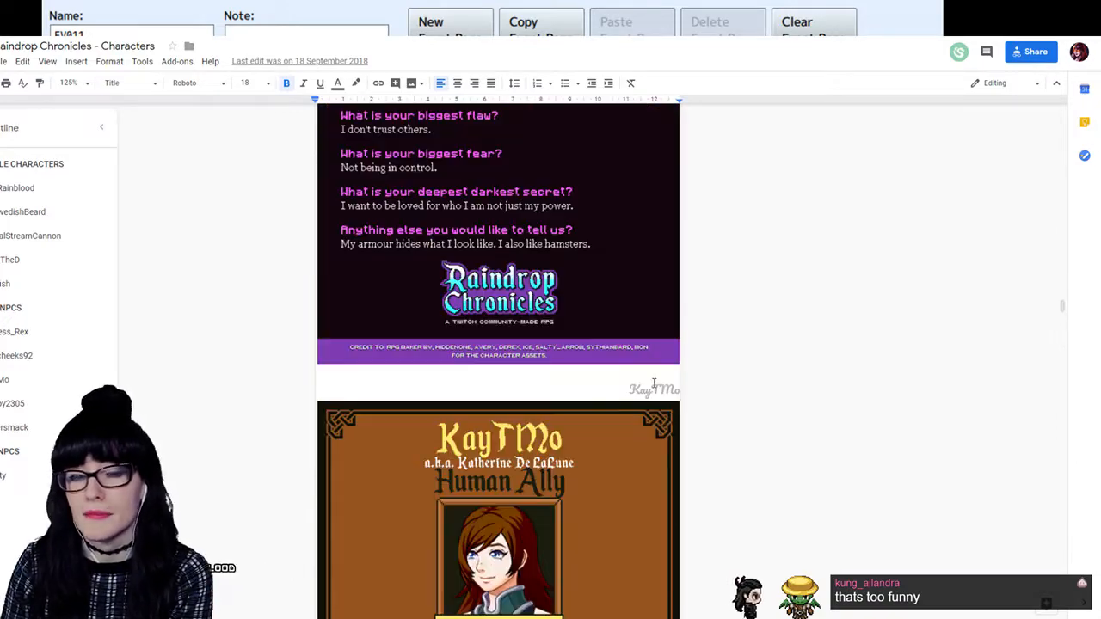
scroll(652, 379, down, 20)
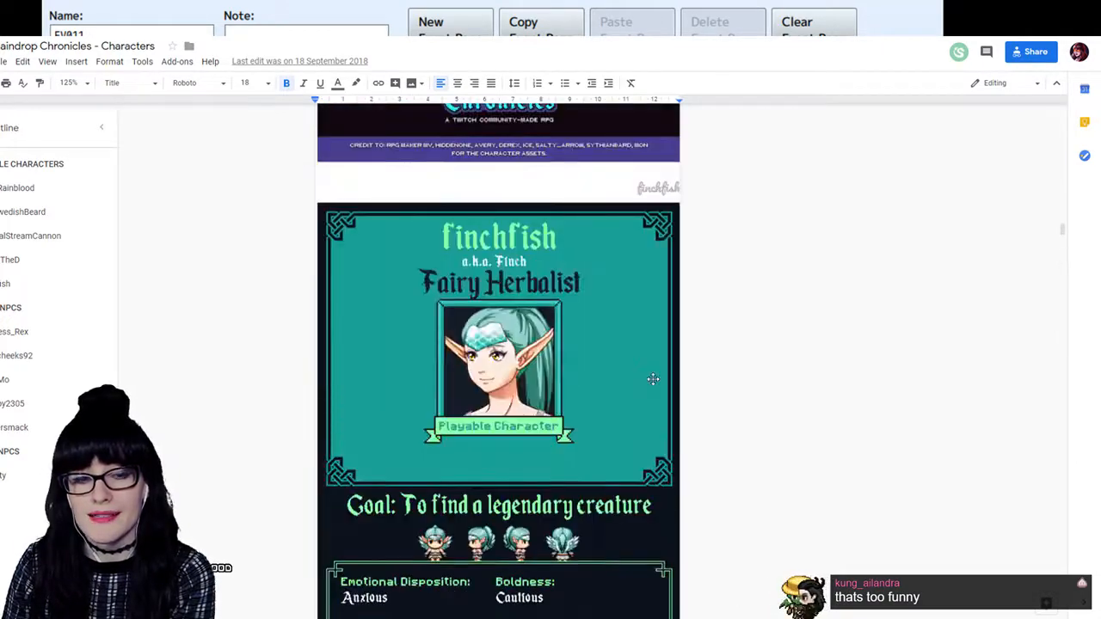
drag(1064, 219, 1079, 101)
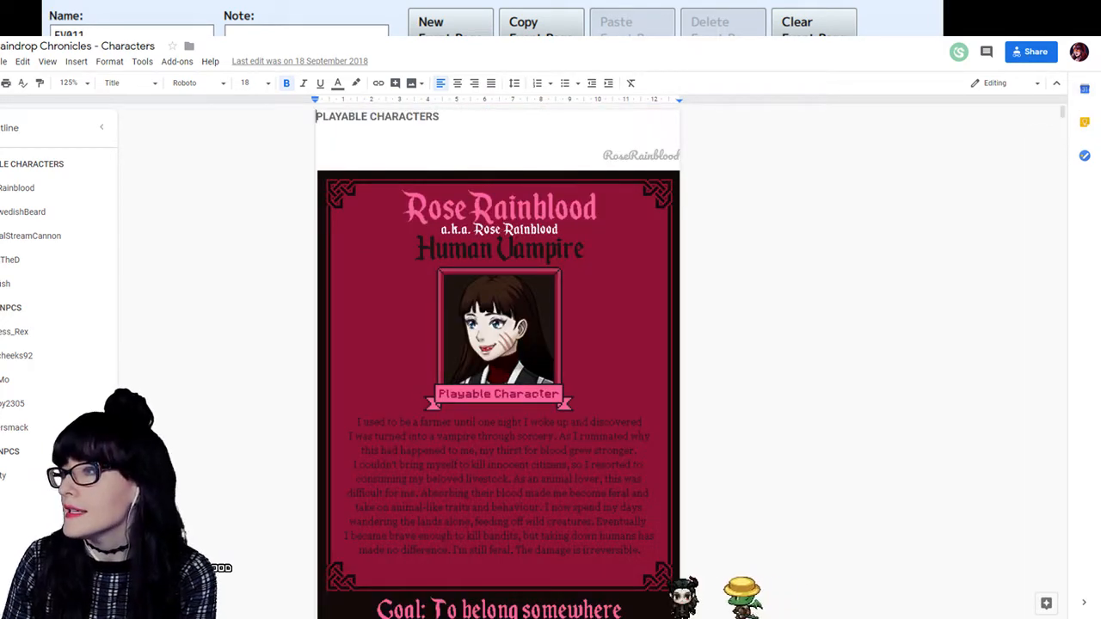
key(alt+Tab)
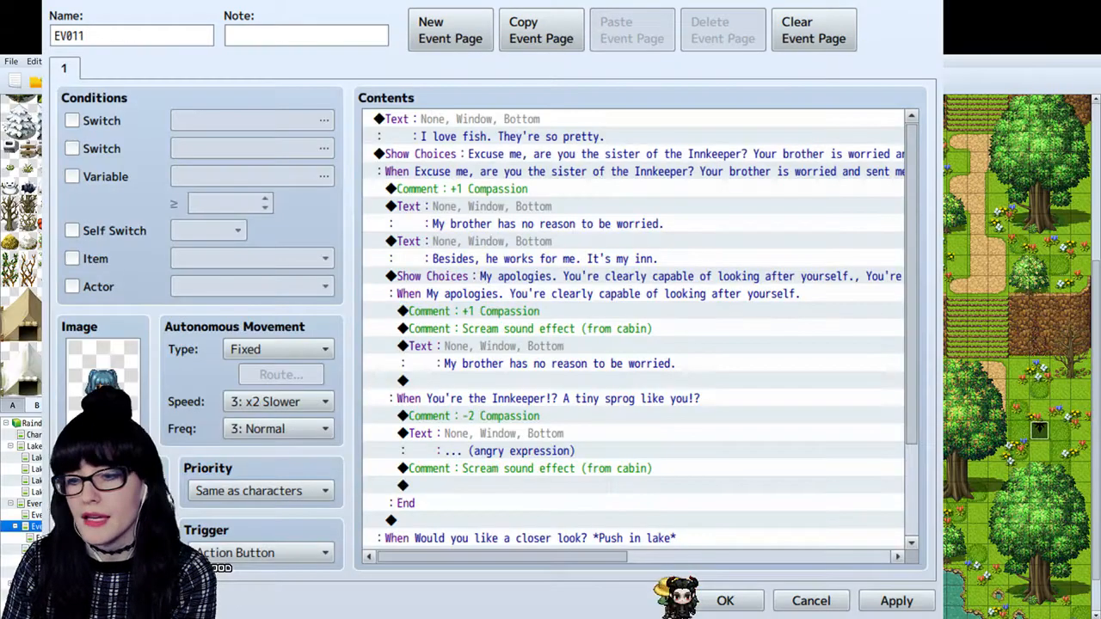
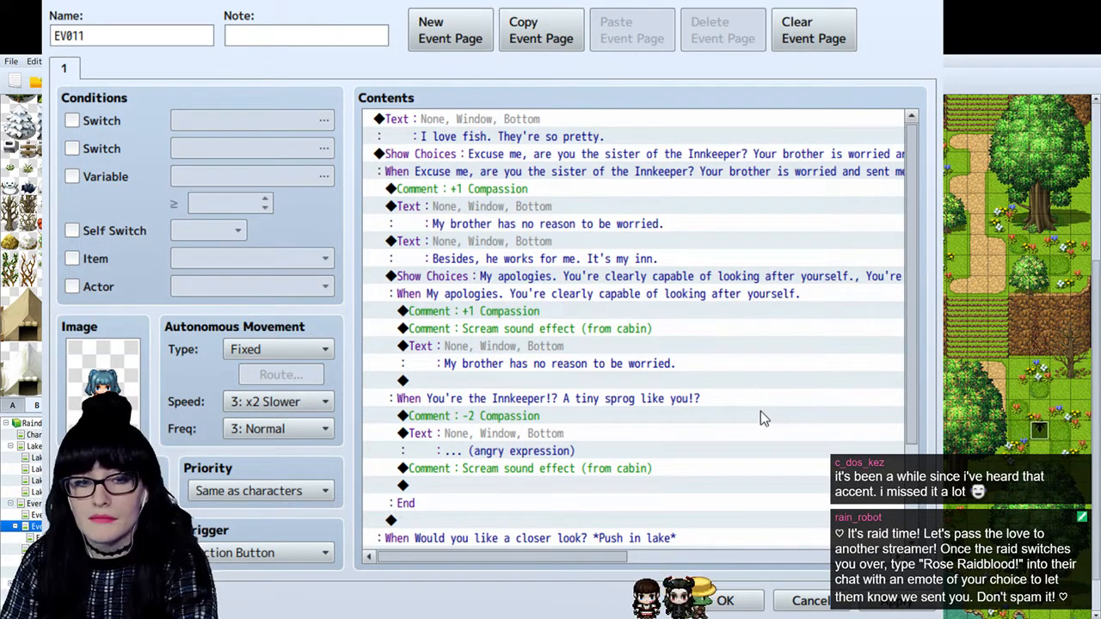
- Change the text after the scream comment in the apology branch to "I'd appreciate it if you turn back and" and save the event's changes
click(680, 349)
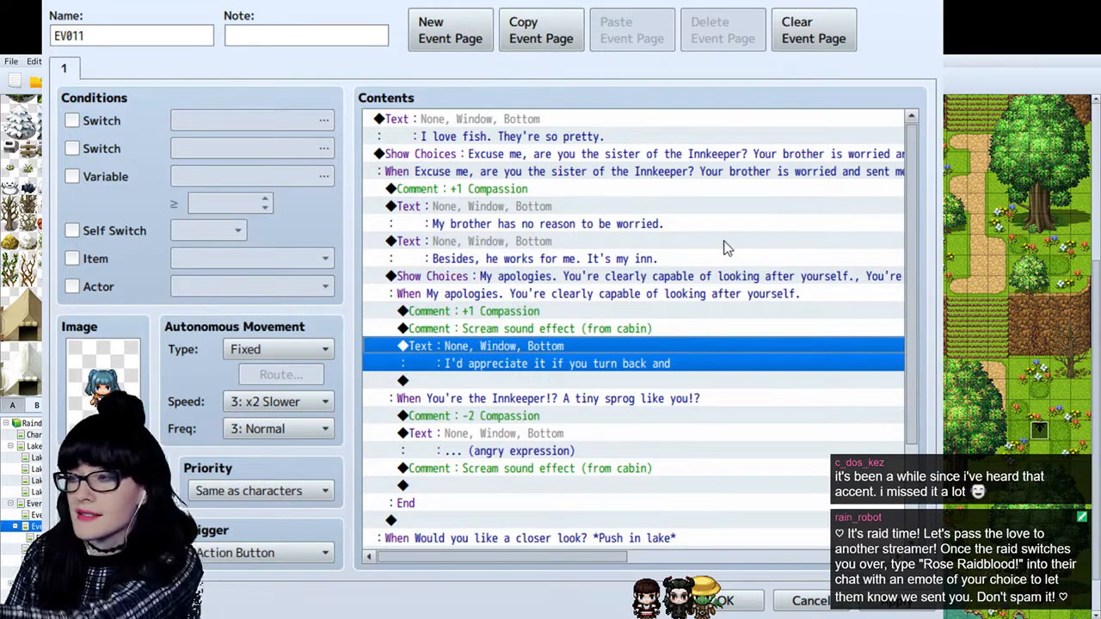
scroll(728, 241, down, 2)
scroll(731, 245, up, 2)
scroll(736, 275, down, 2)
click(723, 601)
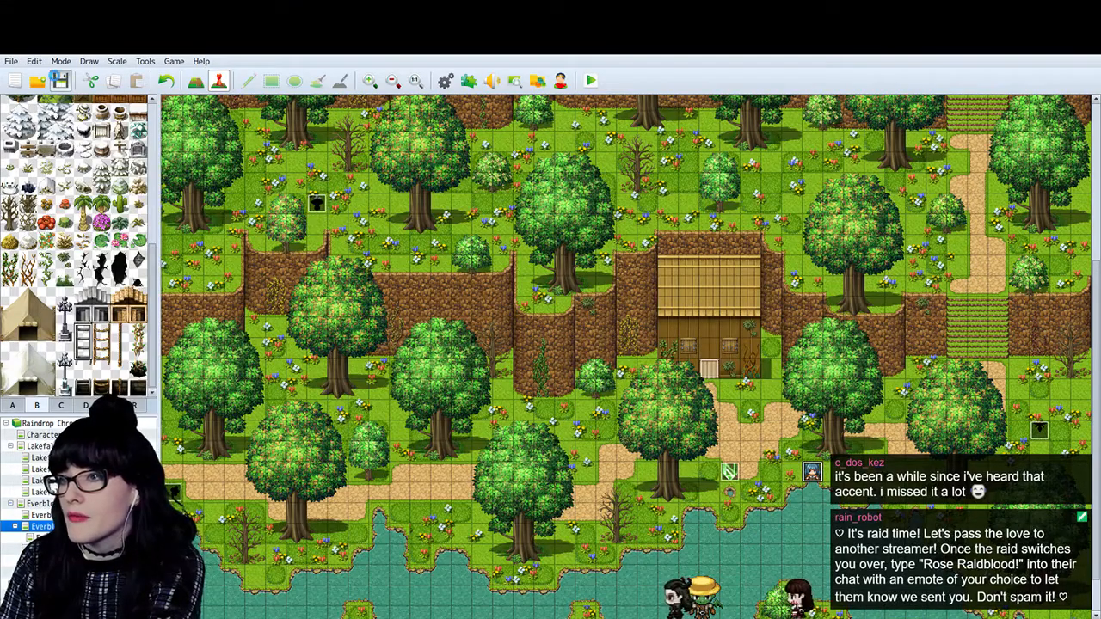